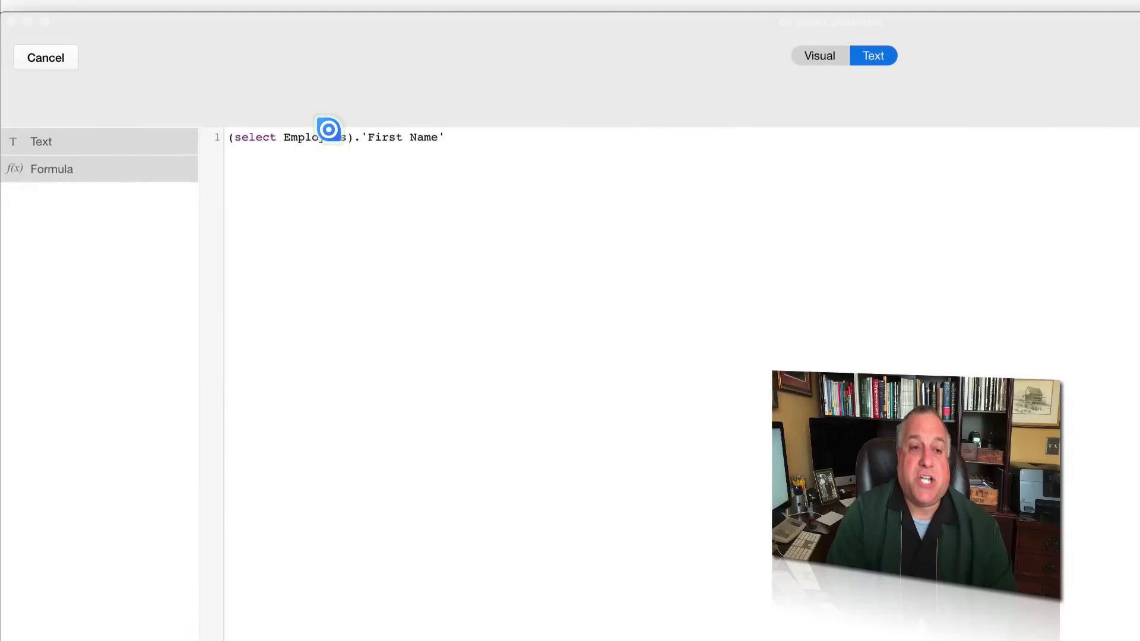
Step: Wrap the select statement in the Dashboard formula with first(), giving first(select Employees).'First Name', save it and leave field editing
{"action": "left_click", "coordinate": [228, 137]}
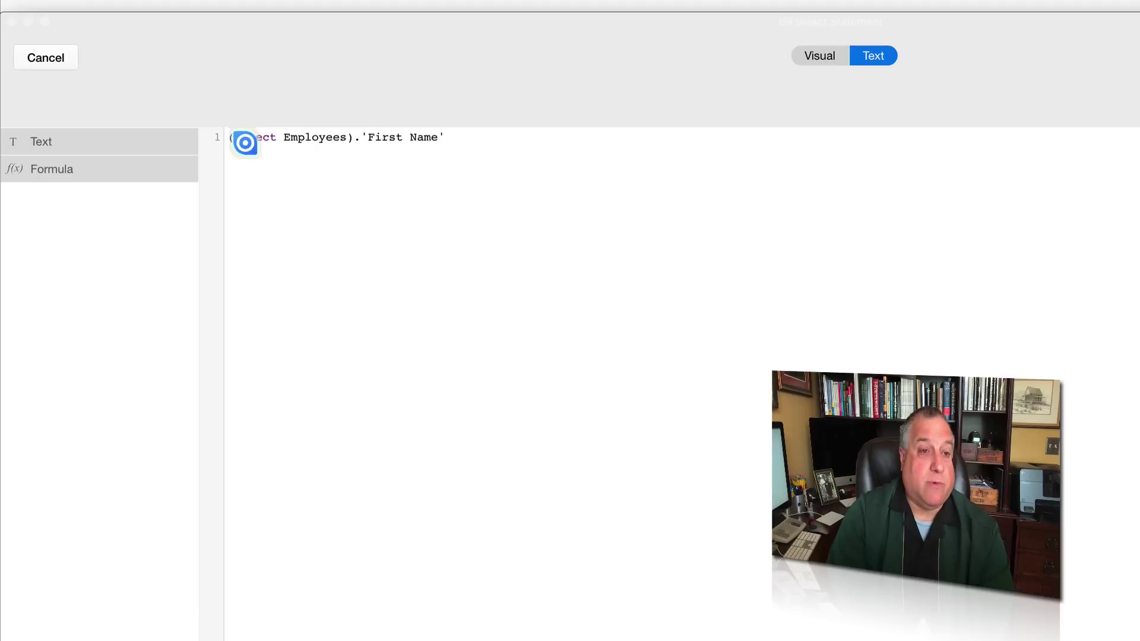
{"action": "left_click_drag", "start_coordinate": [234, 136], "coordinate": [449, 130]}
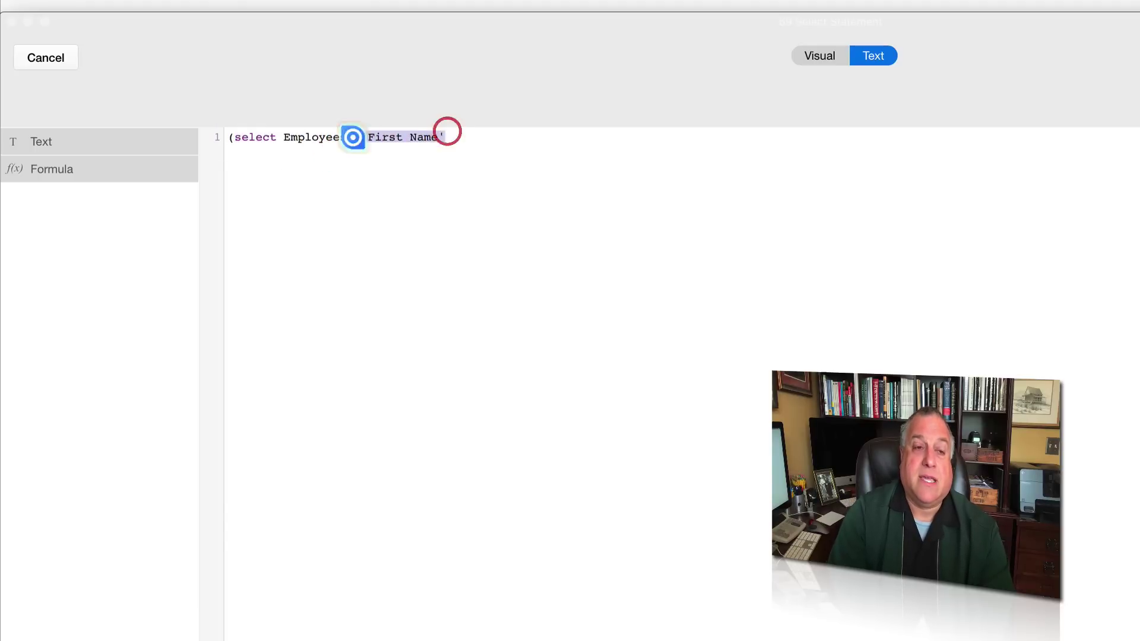
{"action": "left_click", "coordinate": [228, 137]}
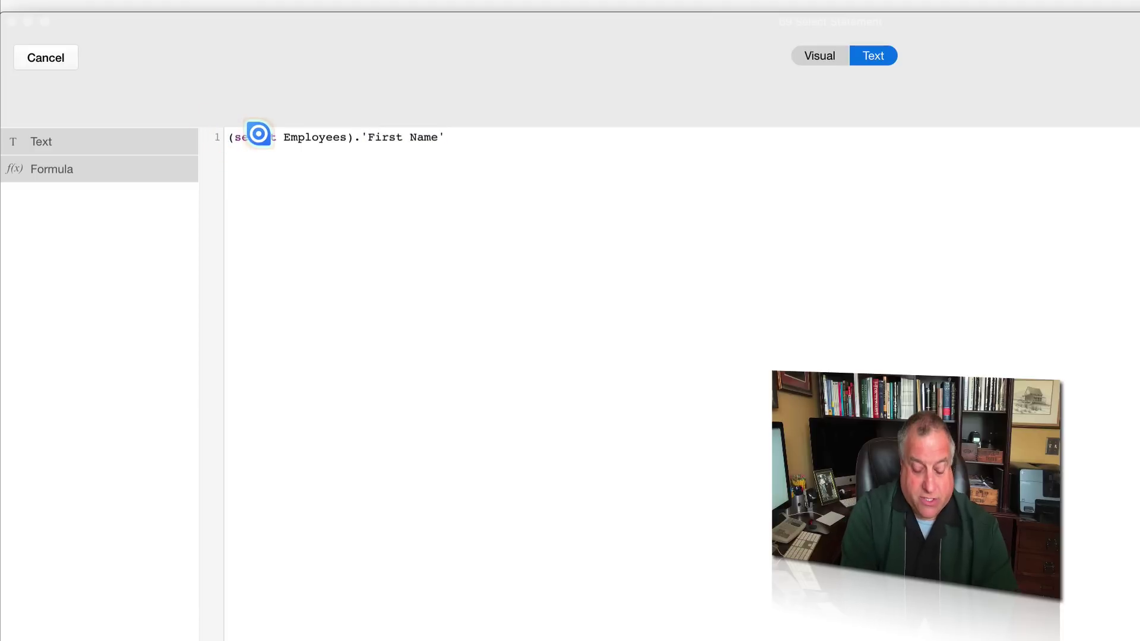
{"action": "type", "text": "first"}
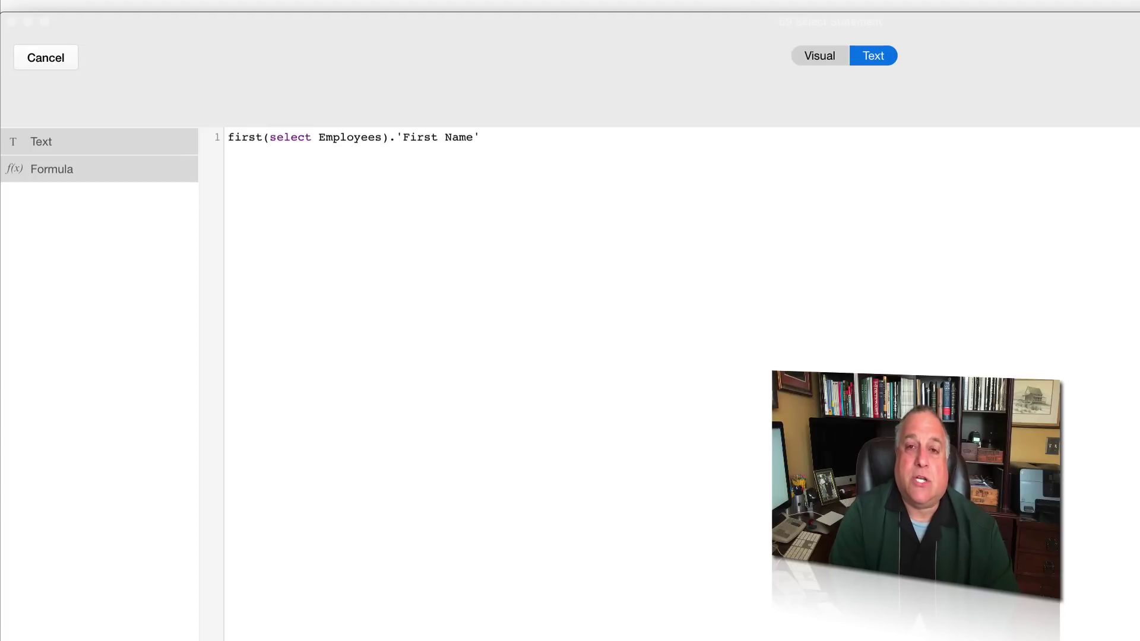
{"action": "left_click_drag", "start_coordinate": [398, 142], "coordinate": [475, 137]}
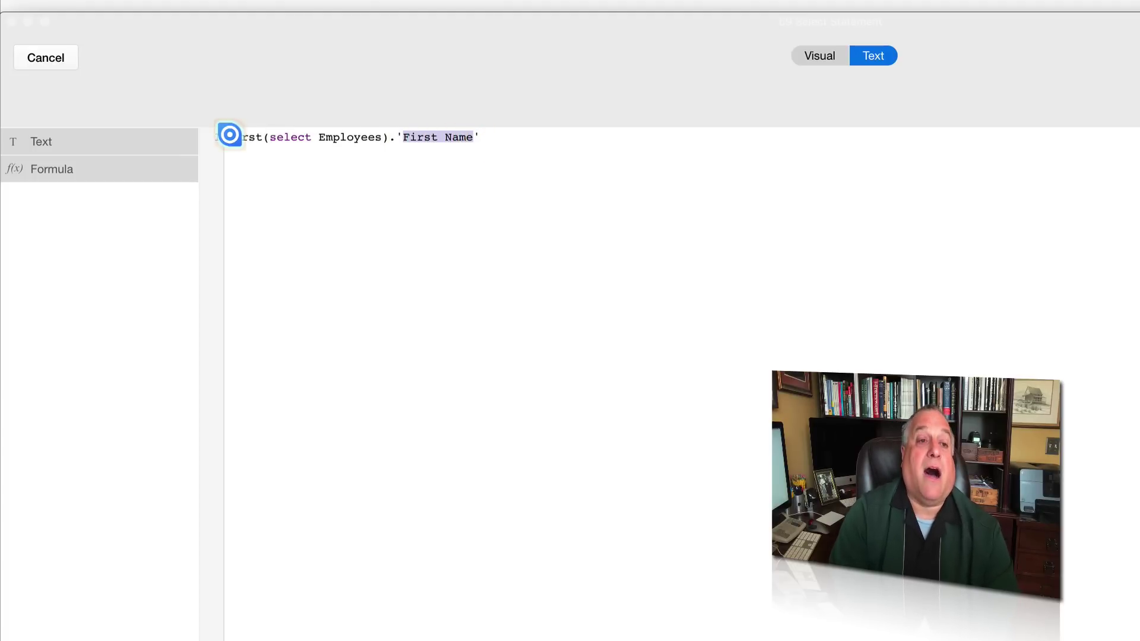
{"action": "left_click_drag", "start_coordinate": [228, 137], "coordinate": [381, 136]}
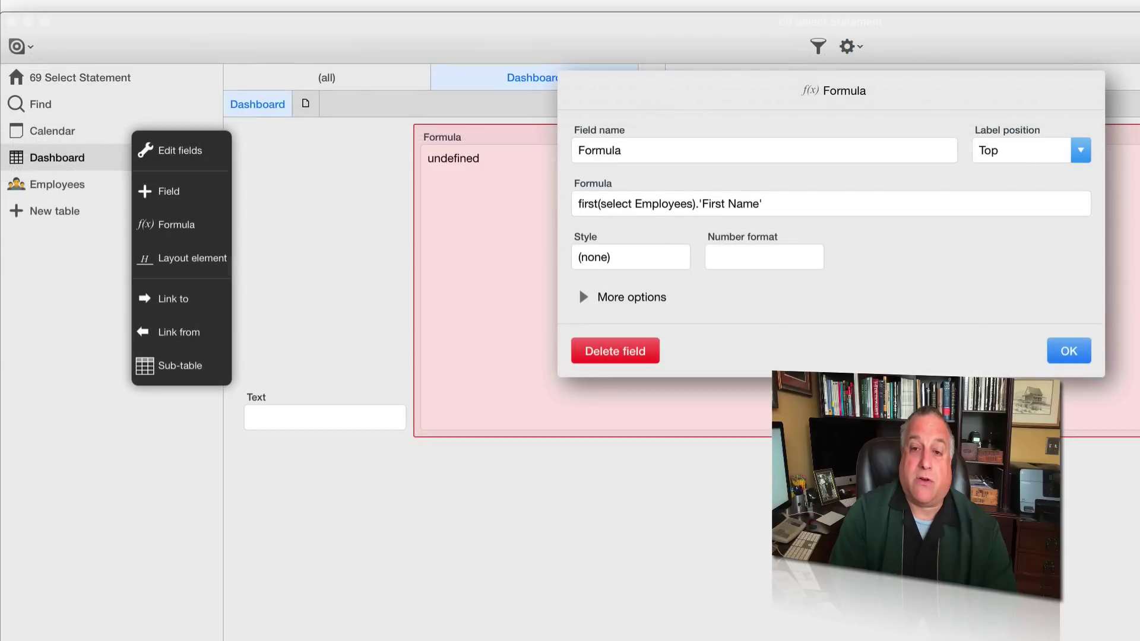
{"action": "left_click", "coordinate": [1065, 349]}
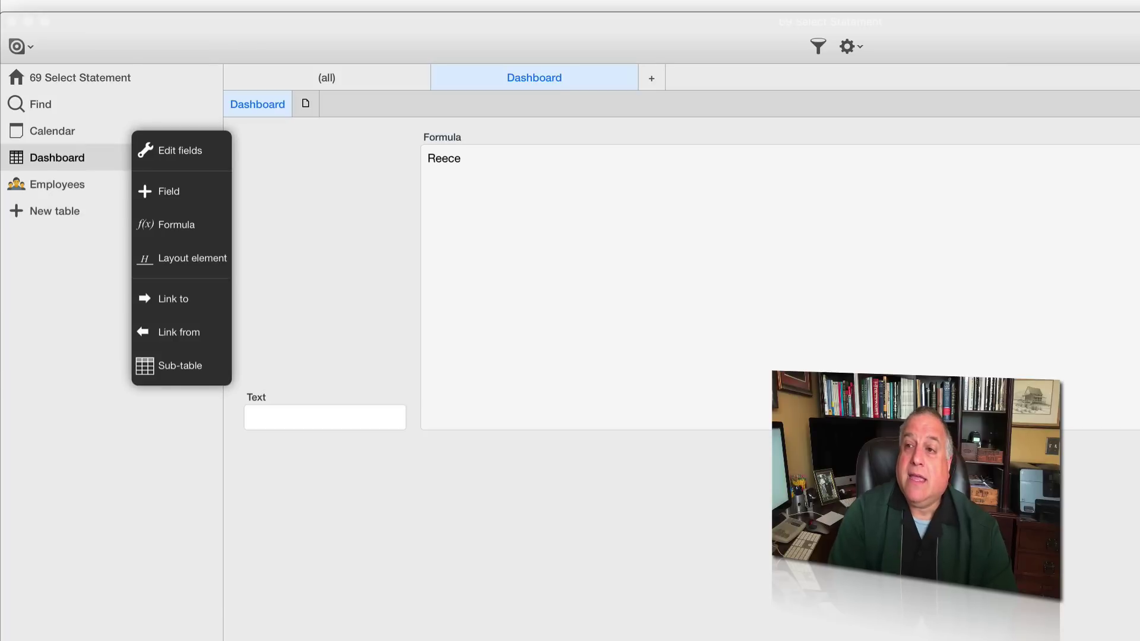
{"action": "left_click", "coordinate": [625, 247]}
{"action": "left_click", "coordinate": [272, 178]}
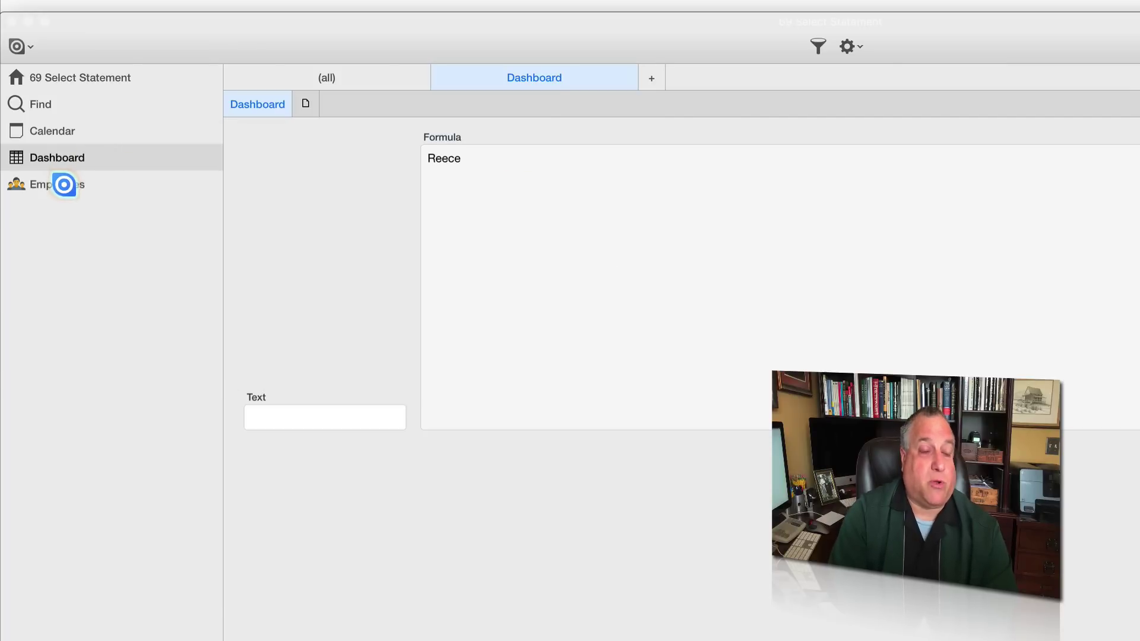
Step: Sort the Employees table by Id in ascending order and return to the full table view
{"action": "left_click", "coordinate": [68, 184]}
{"action": "left_click", "coordinate": [267, 112]}
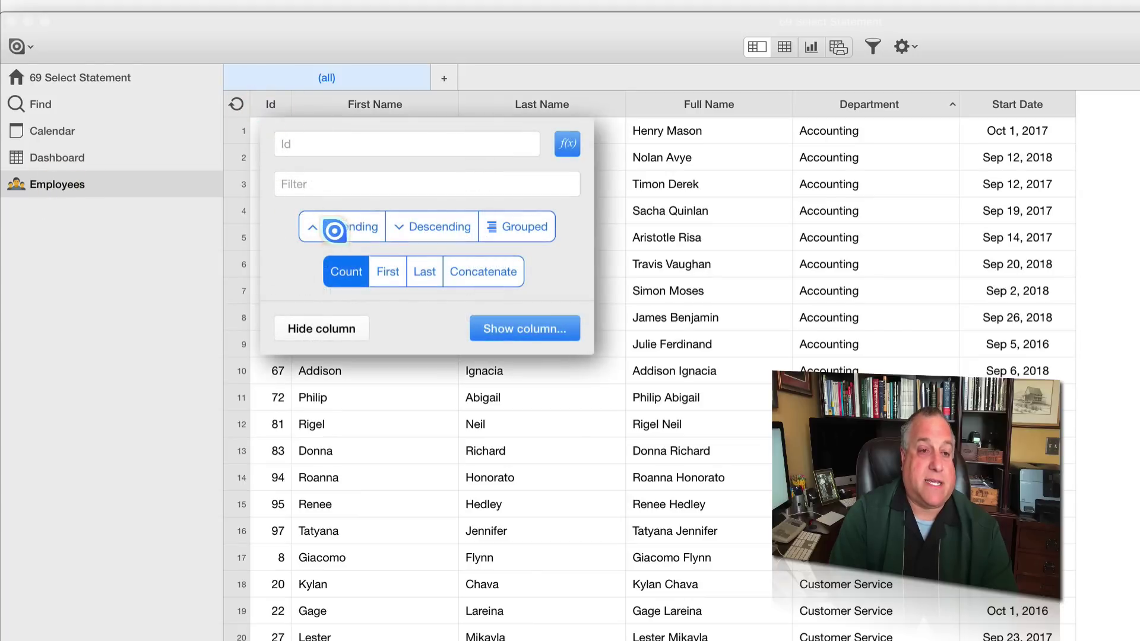
{"action": "left_click", "coordinate": [328, 224]}
{"action": "left_click", "coordinate": [269, 228]}
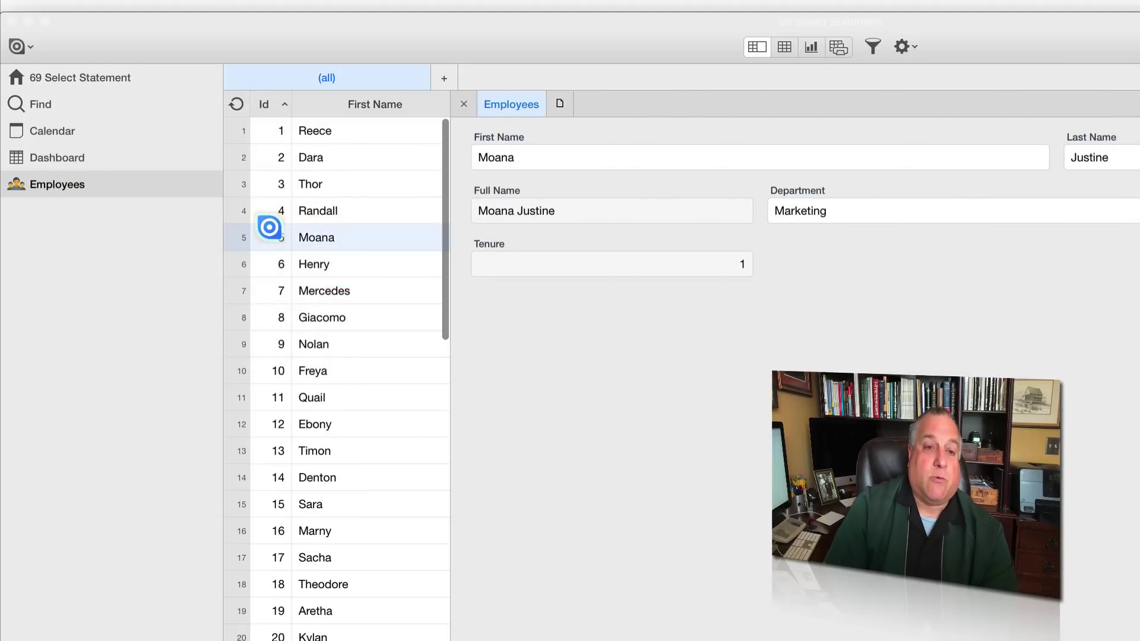
{"action": "left_click", "coordinate": [457, 102]}
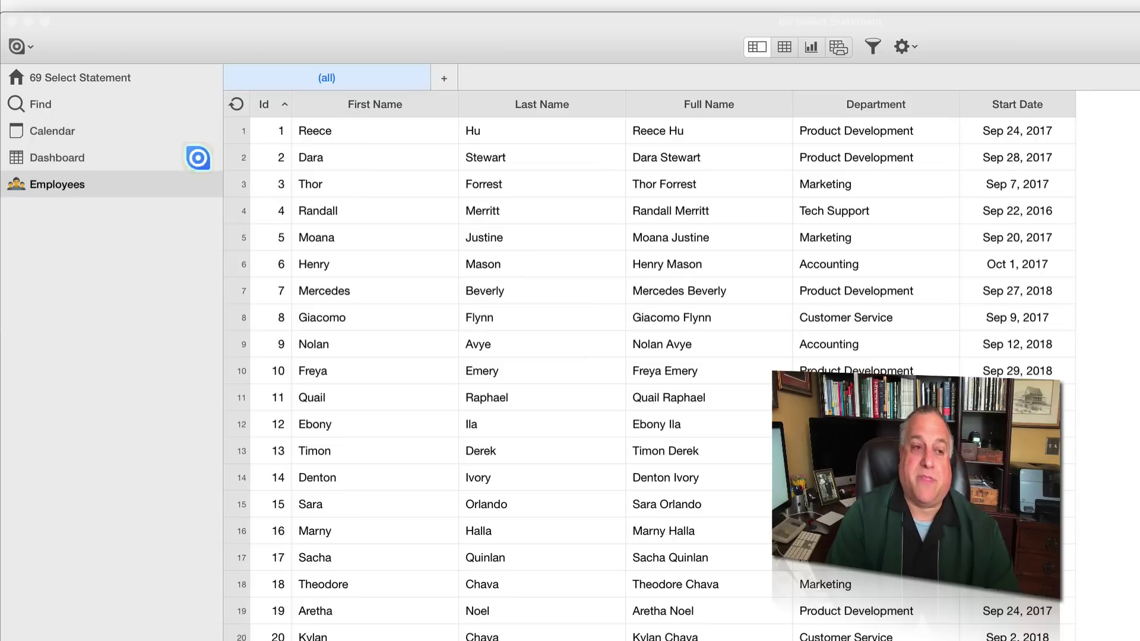
Step: Change the Dashboard's Formula field to last(select Employees).'First Name' and save it
{"action": "left_click", "coordinate": [83, 158]}
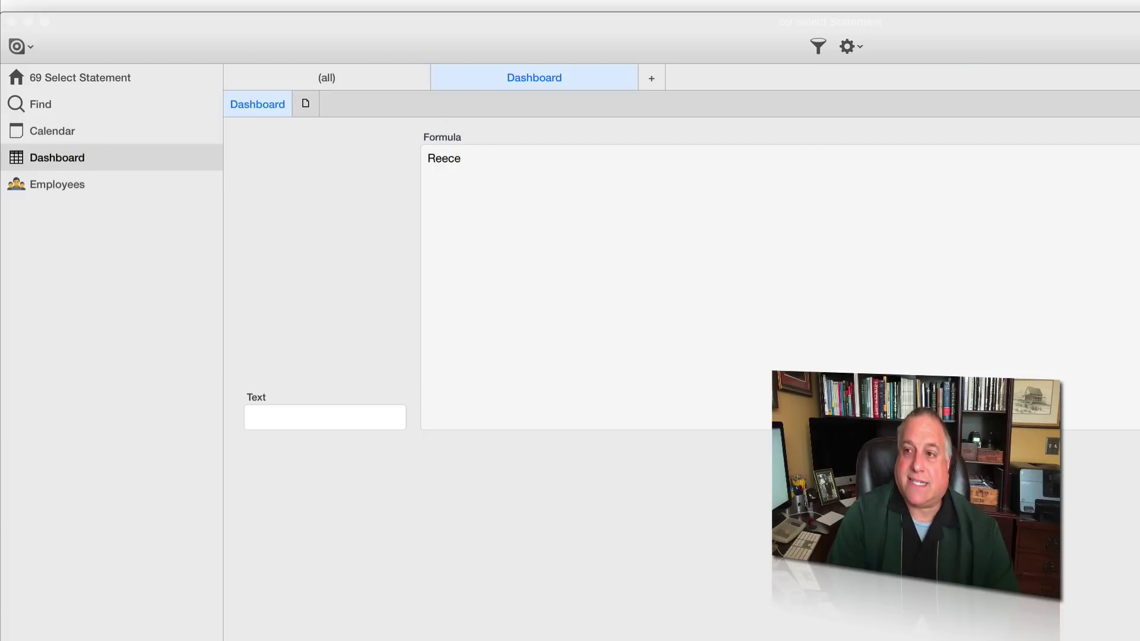
{"action": "key", "text": "super+e"}
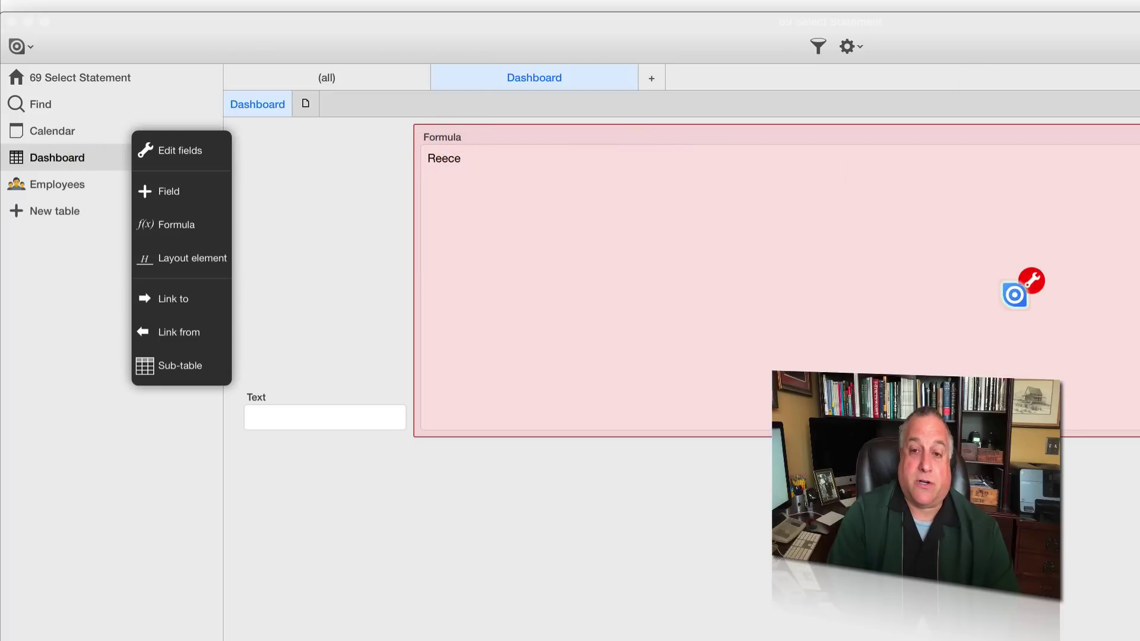
{"action": "left_click", "coordinate": [1029, 283]}
{"action": "left_click", "coordinate": [726, 191]}
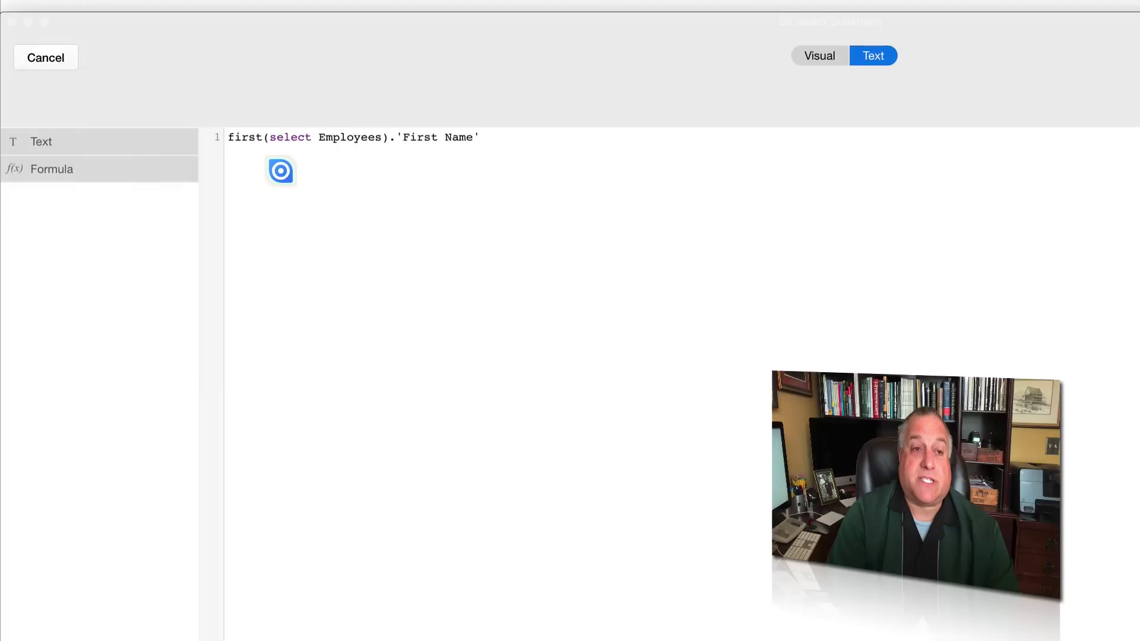
{"action": "left_click_drag", "start_coordinate": [271, 136], "coordinate": [393, 137]}
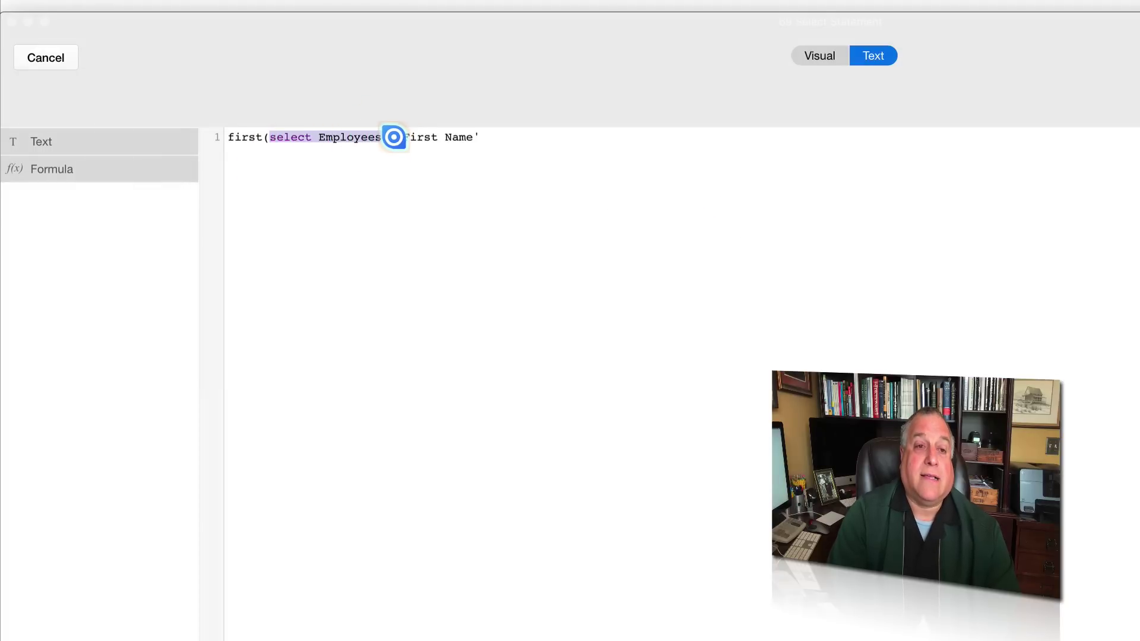
{"action": "left_click", "coordinate": [394, 137]}
{"action": "double_click", "coordinate": [390, 137]}
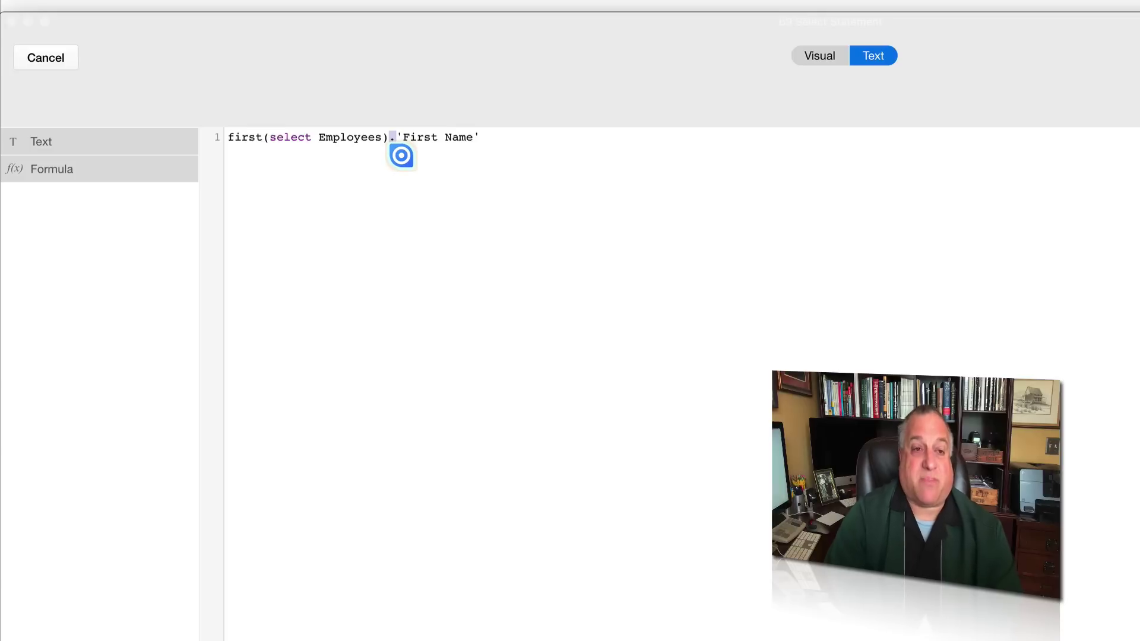
{"action": "left_click_drag", "start_coordinate": [394, 136], "coordinate": [481, 137]}
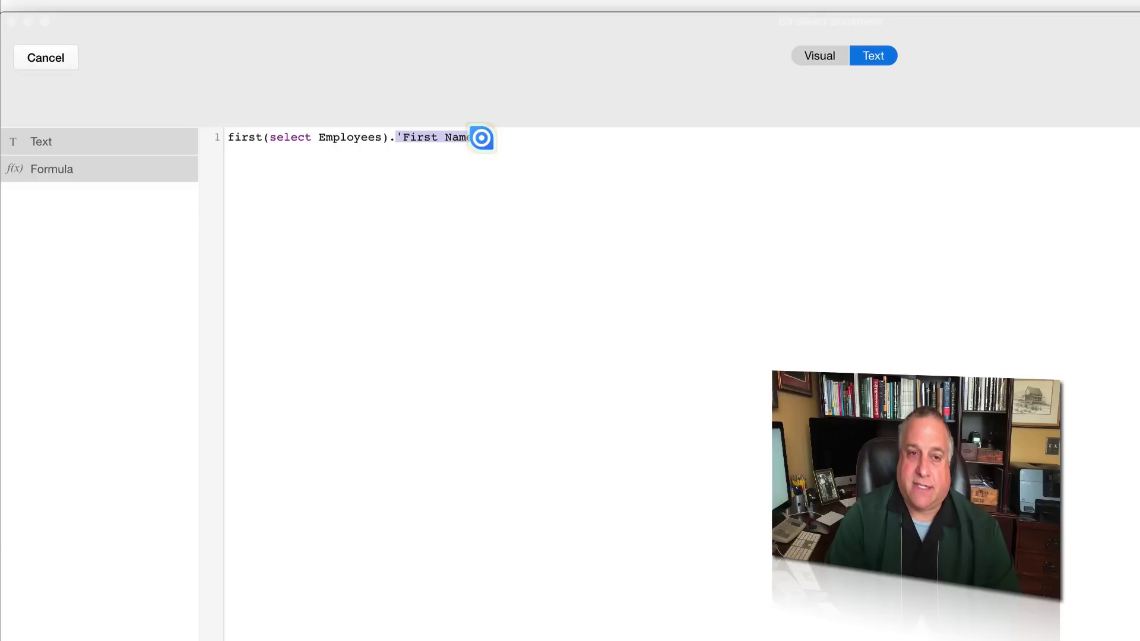
{"action": "left_click", "coordinate": [252, 135]}
{"action": "double_click", "coordinate": [225, 135]}
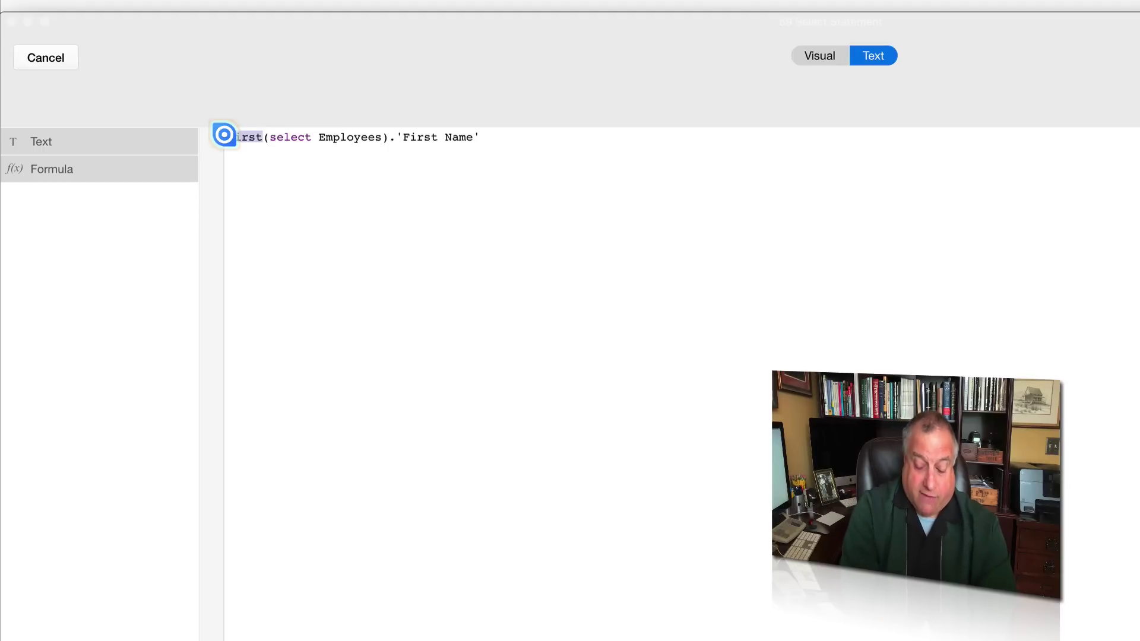
{"action": "type", "text": "last"}
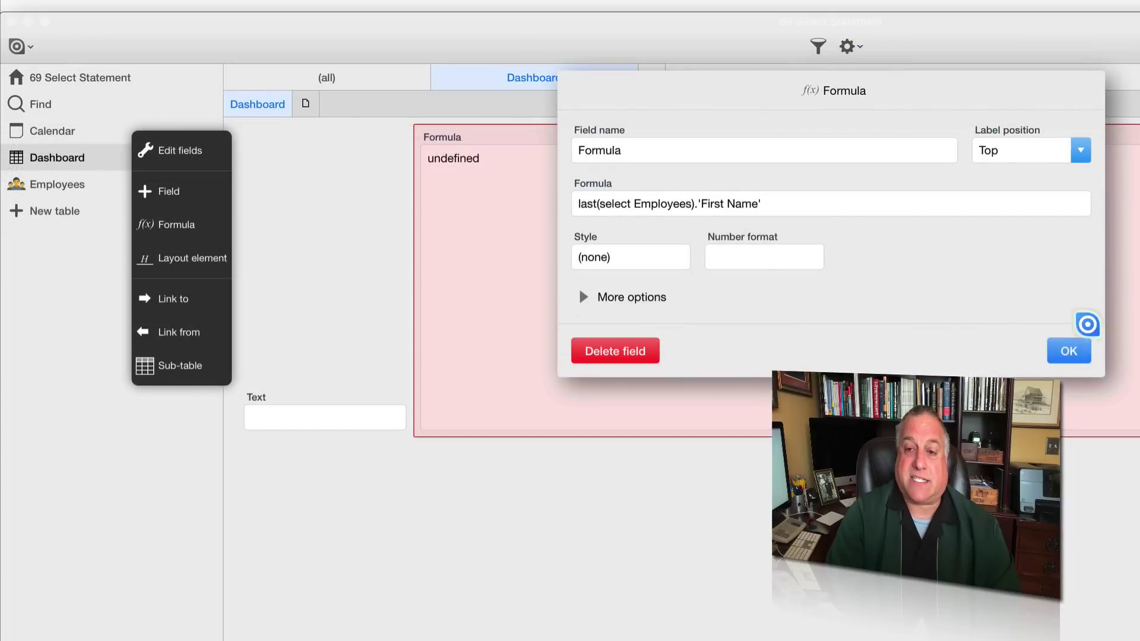
{"action": "left_click", "coordinate": [1071, 348]}
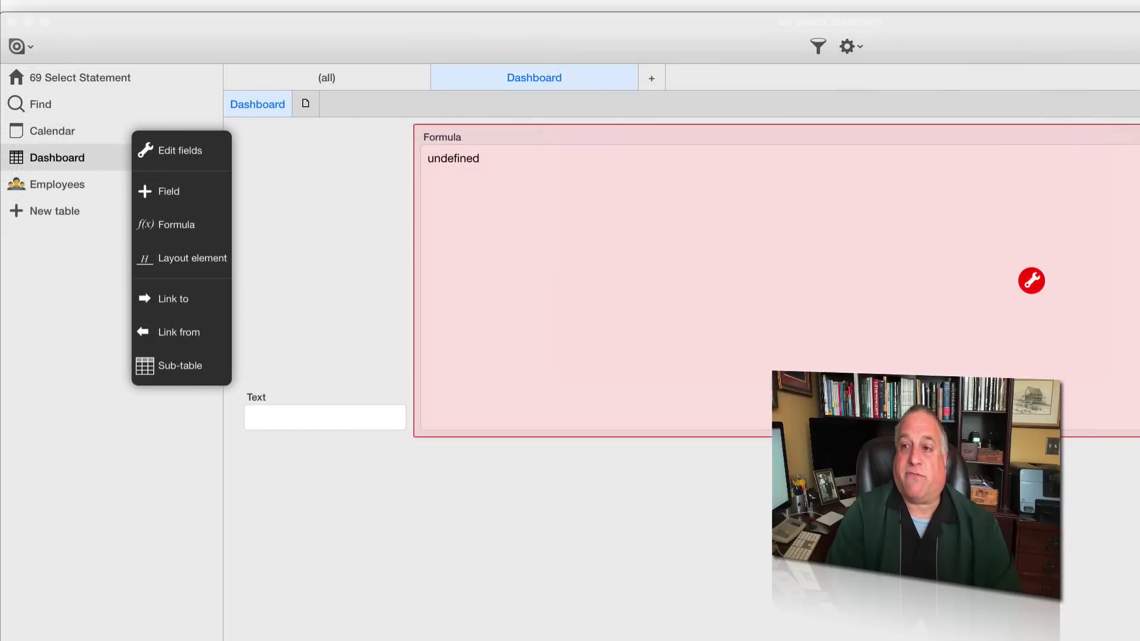
{"action": "left_click", "coordinate": [1111, 561]}
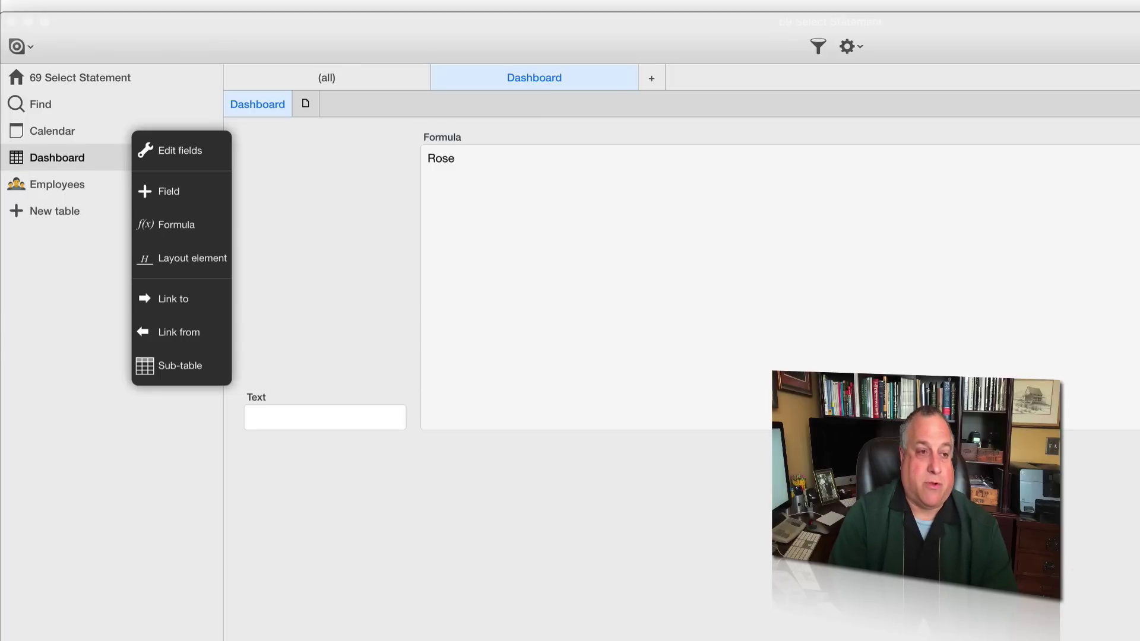
Step: Check the last records of the Employees table against the Dashboard formula and close the record view
{"action": "left_click", "coordinate": [39, 185]}
{"action": "scroll", "coordinate": [381, 479], "scroll_direction": "down", "scroll_amount": 20}
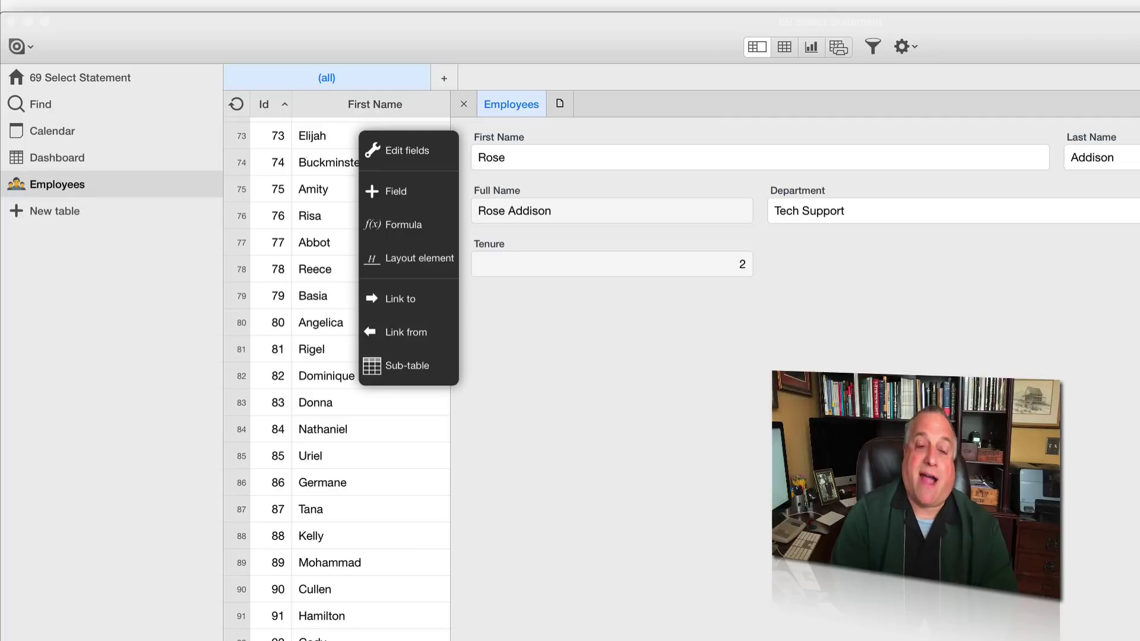
{"action": "left_click", "coordinate": [463, 104]}
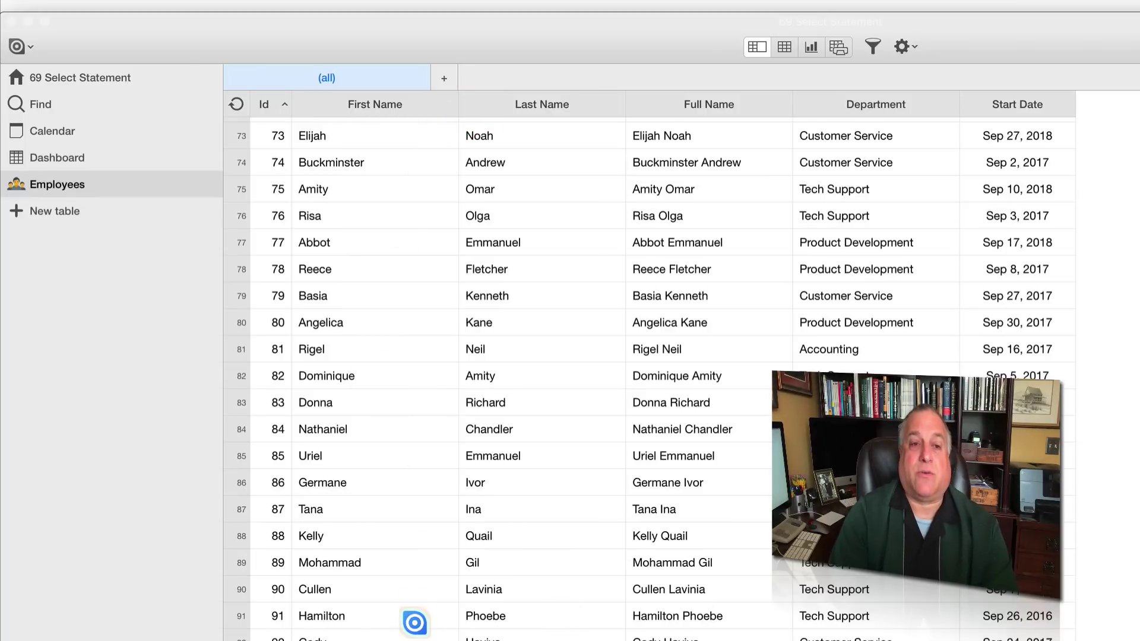
Step: Replace the whole expression of the Dashboard's Formula field with select Employees
{"action": "left_click", "coordinate": [63, 157]}
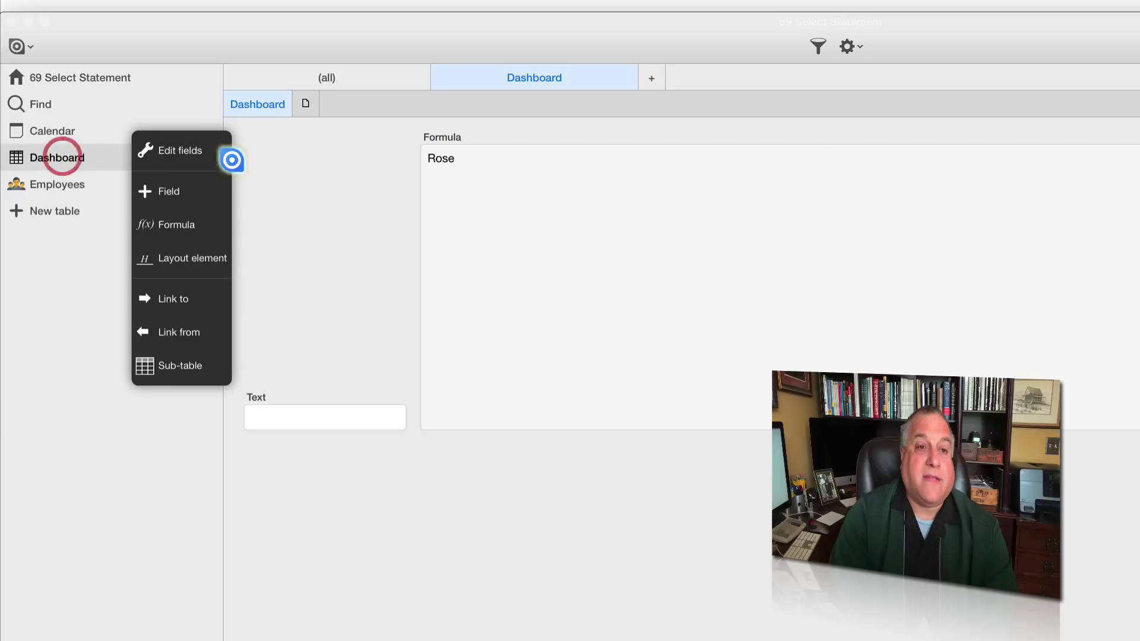
{"action": "left_click", "coordinate": [430, 135]}
{"action": "left_click", "coordinate": [1033, 280]}
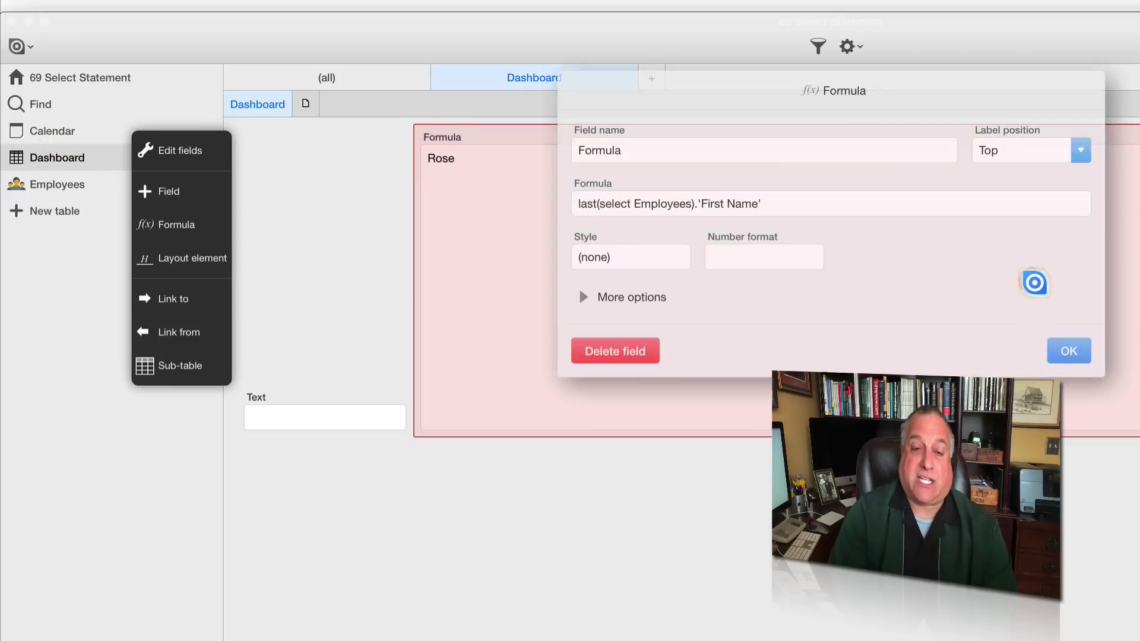
{"action": "left_click", "coordinate": [679, 204]}
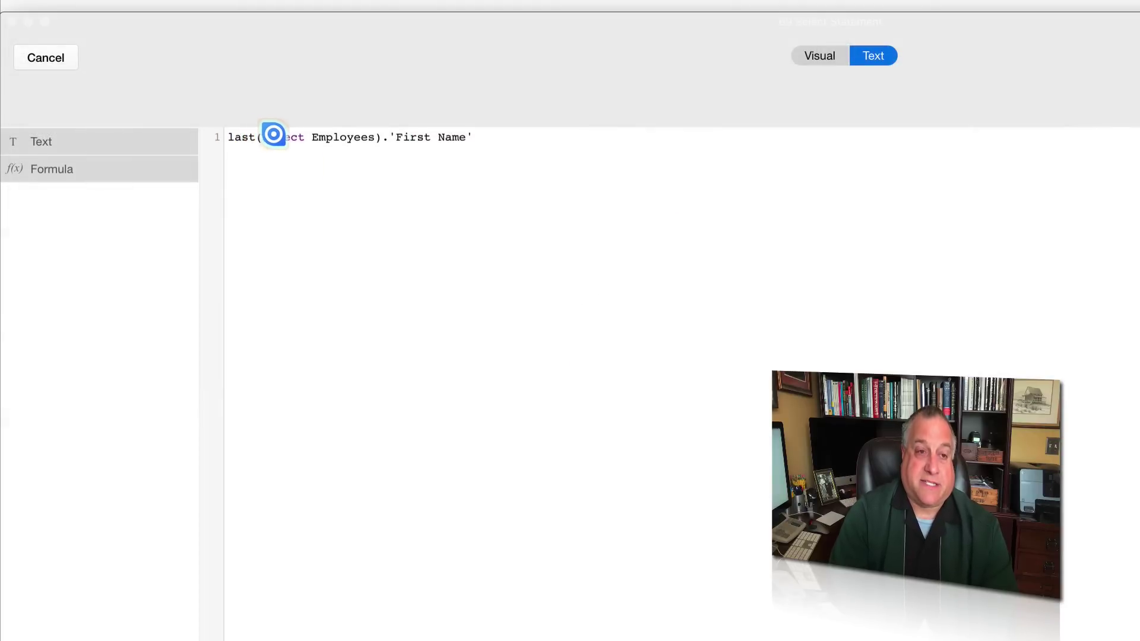
{"action": "left_click_drag", "start_coordinate": [274, 134], "coordinate": [467, 136]}
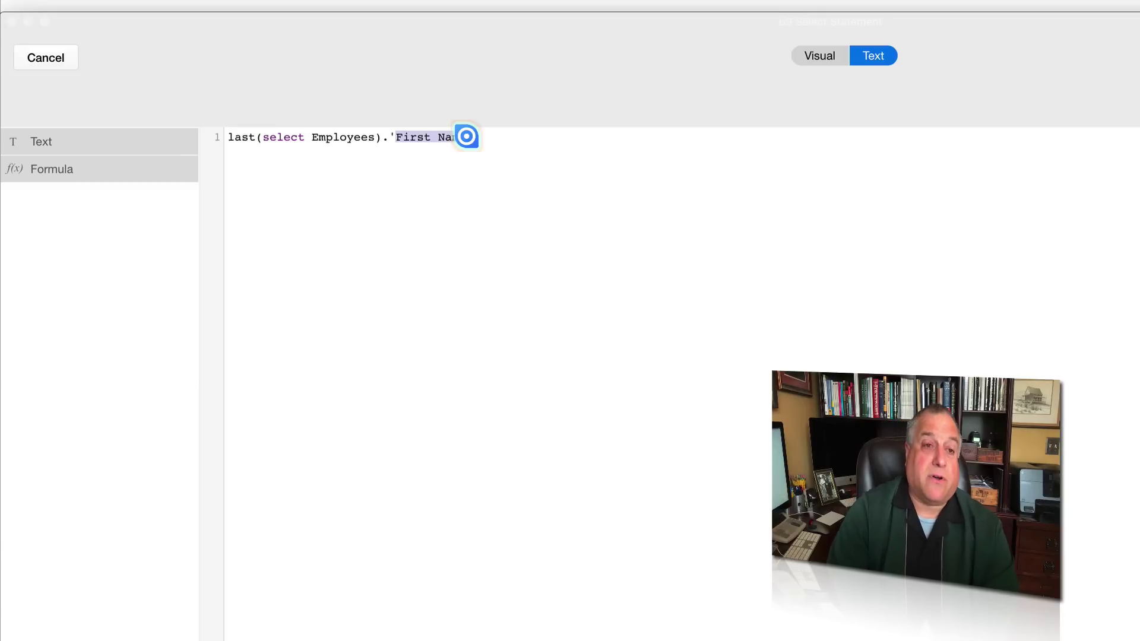
{"action": "left_click", "coordinate": [405, 136]}
{"action": "left_click_drag", "start_coordinate": [405, 136], "coordinate": [213, 134]}
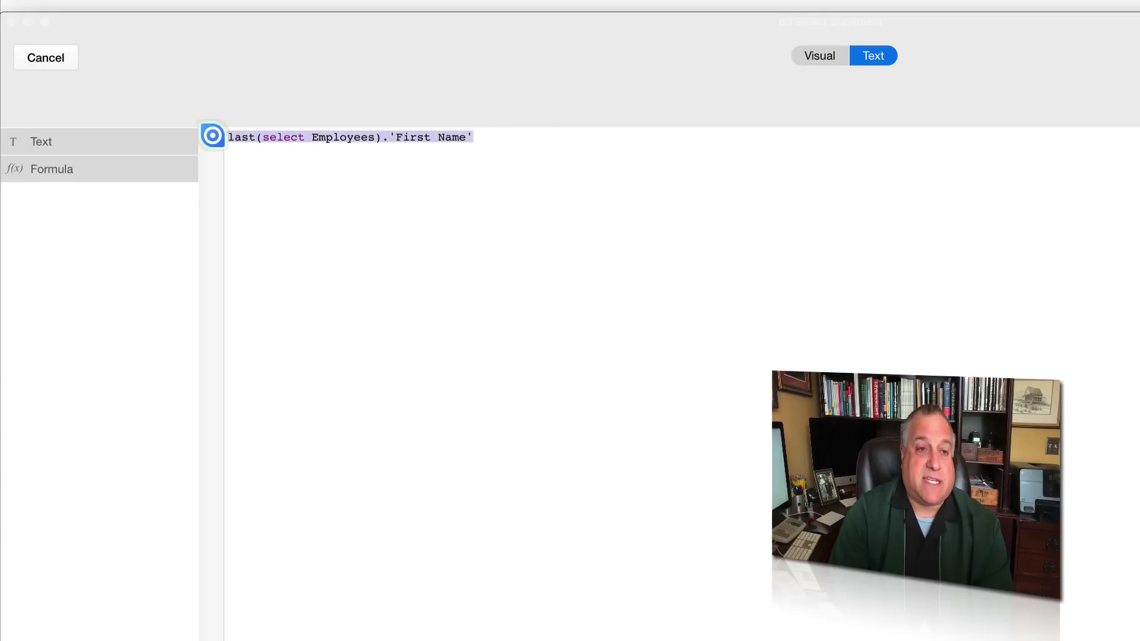
{"action": "type", "text": "sele"}
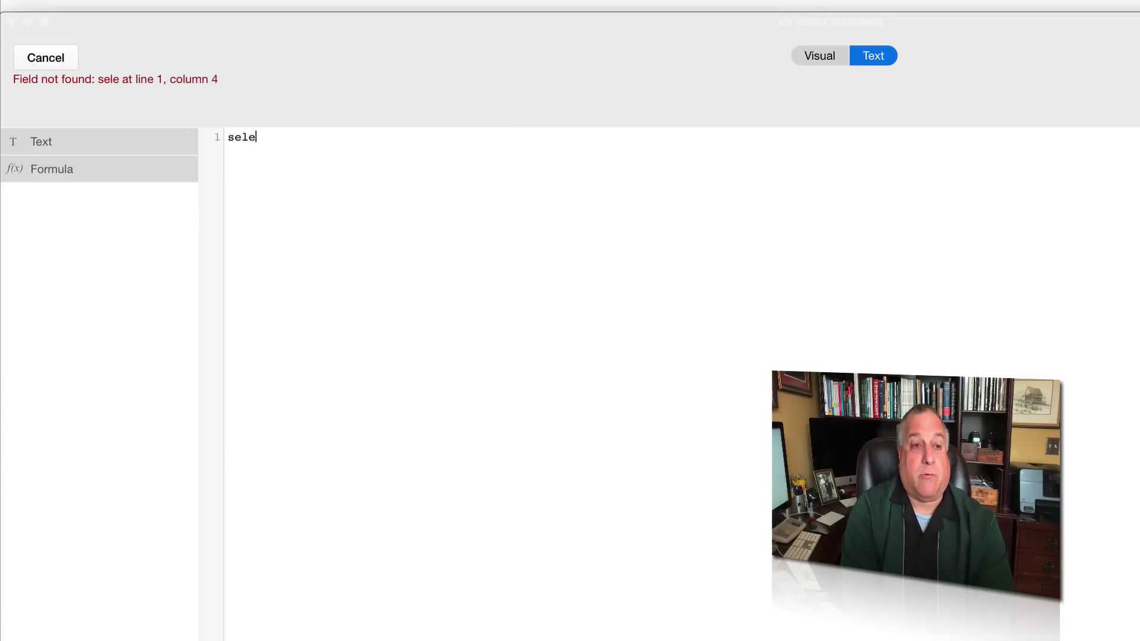
{"action": "type", "text": "ct Employees"}
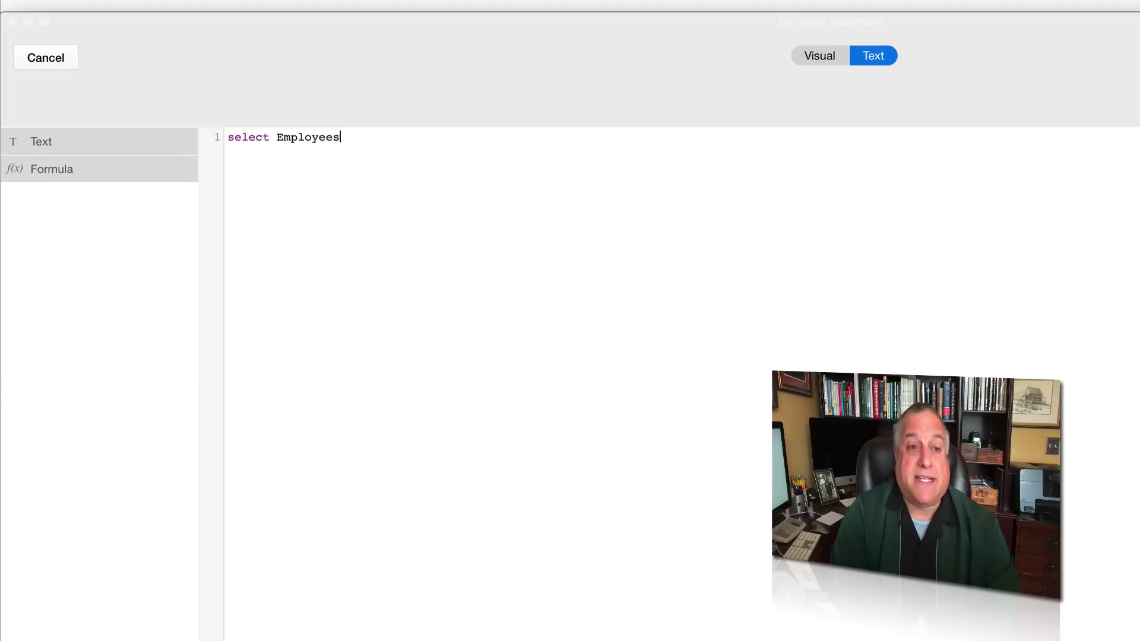
Step: Wrap the select Employees statement in a first() function with opening and closing parentheses
{"action": "left_click", "coordinate": [234, 137]}
{"action": "type", "text": "first("}
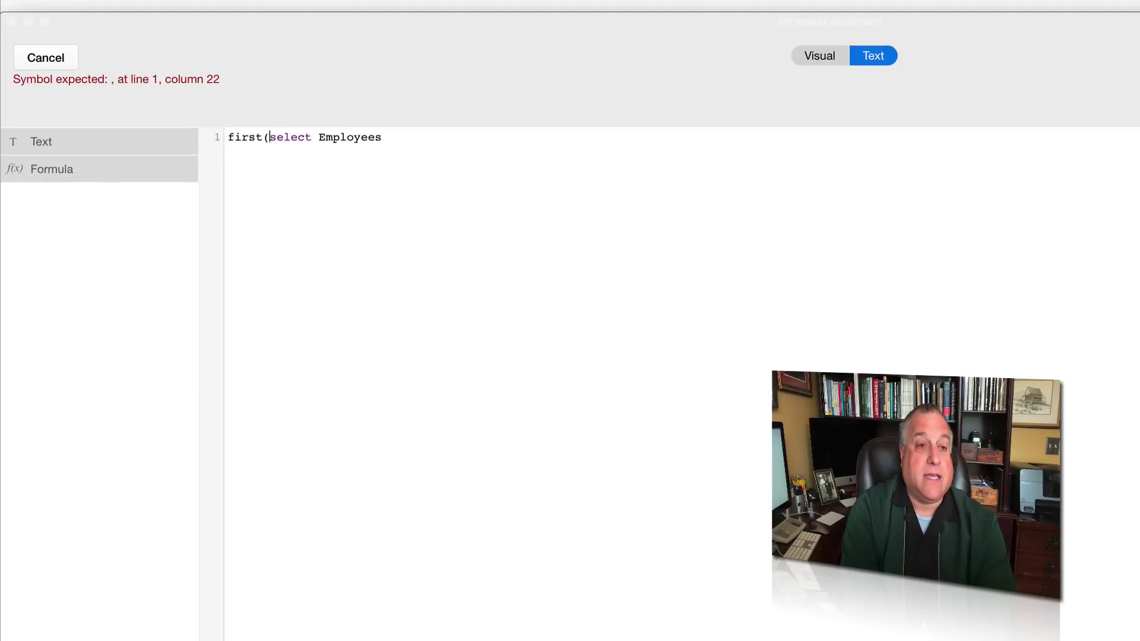
{"action": "type", "text": ")"}
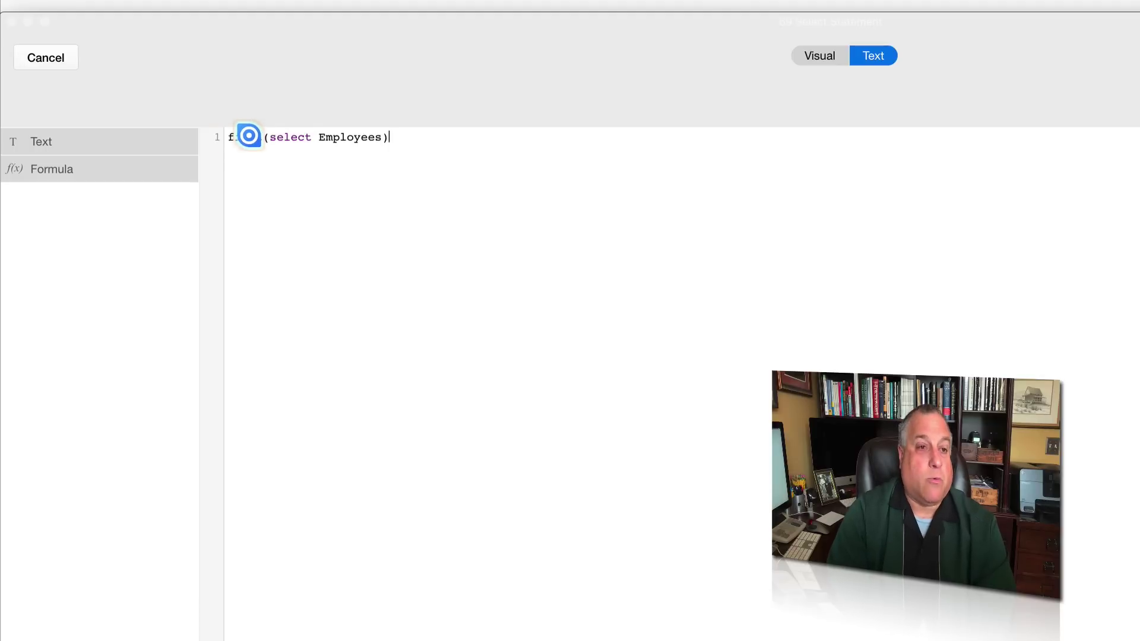
Step: Change the Dashboard's Formula expression to last(select Employees).'Last Name' and save the field
{"action": "left_click_drag", "start_coordinate": [260, 136], "coordinate": [214, 135]}
{"action": "type", "text": "last"}
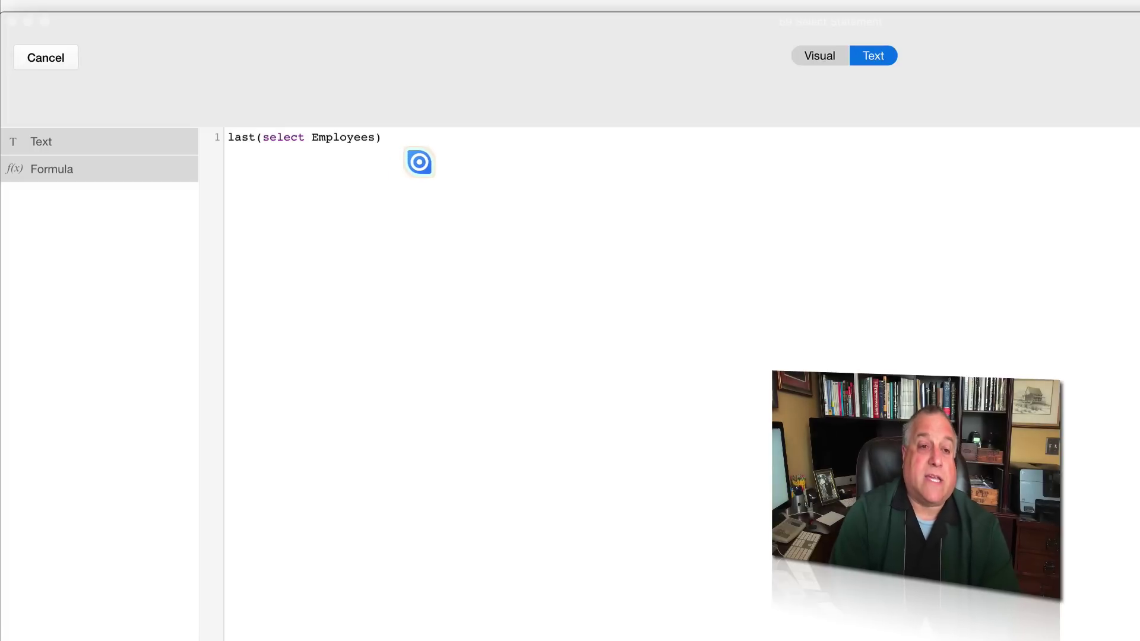
{"action": "left_click", "coordinate": [400, 138]}
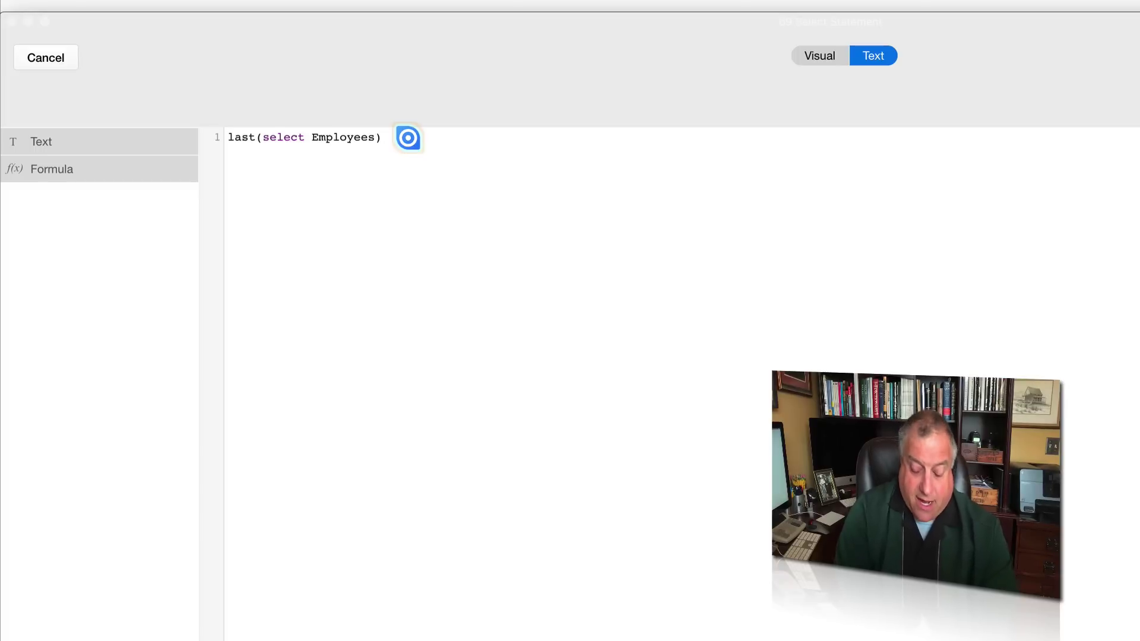
{"action": "type", "text": "."}
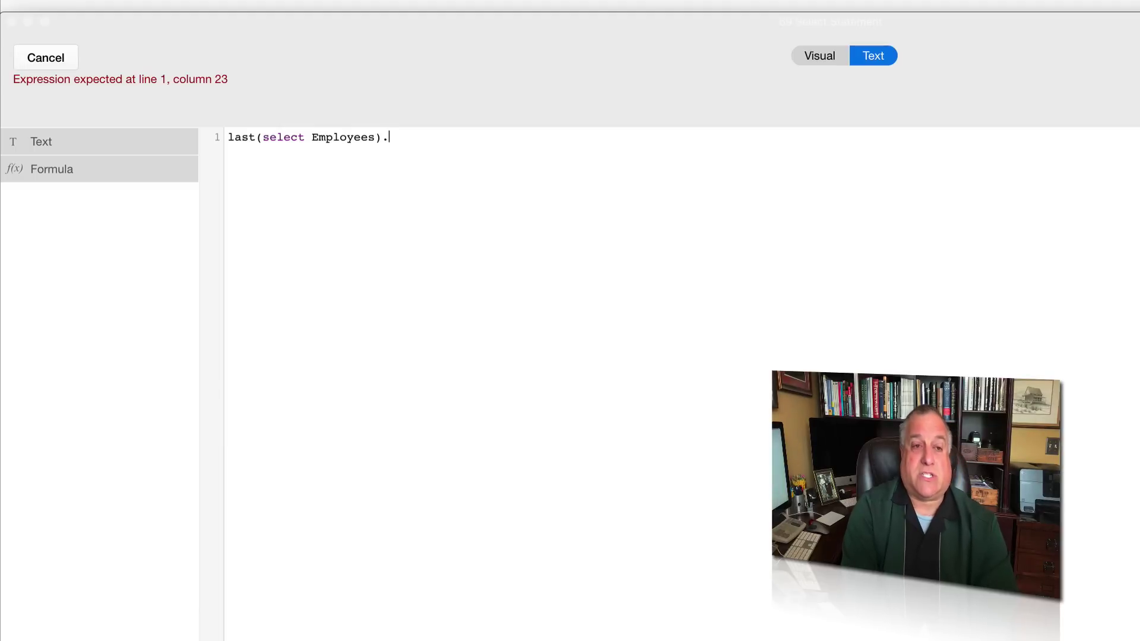
{"action": "type", "text": "'"}
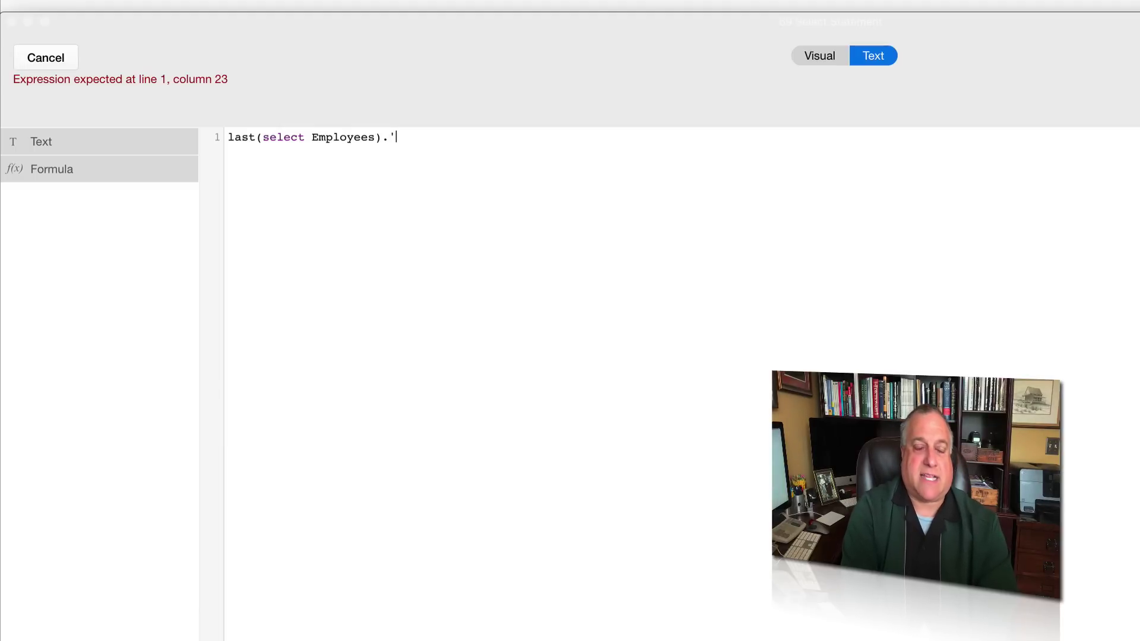
{"action": "type", "text": "Last Nam"}
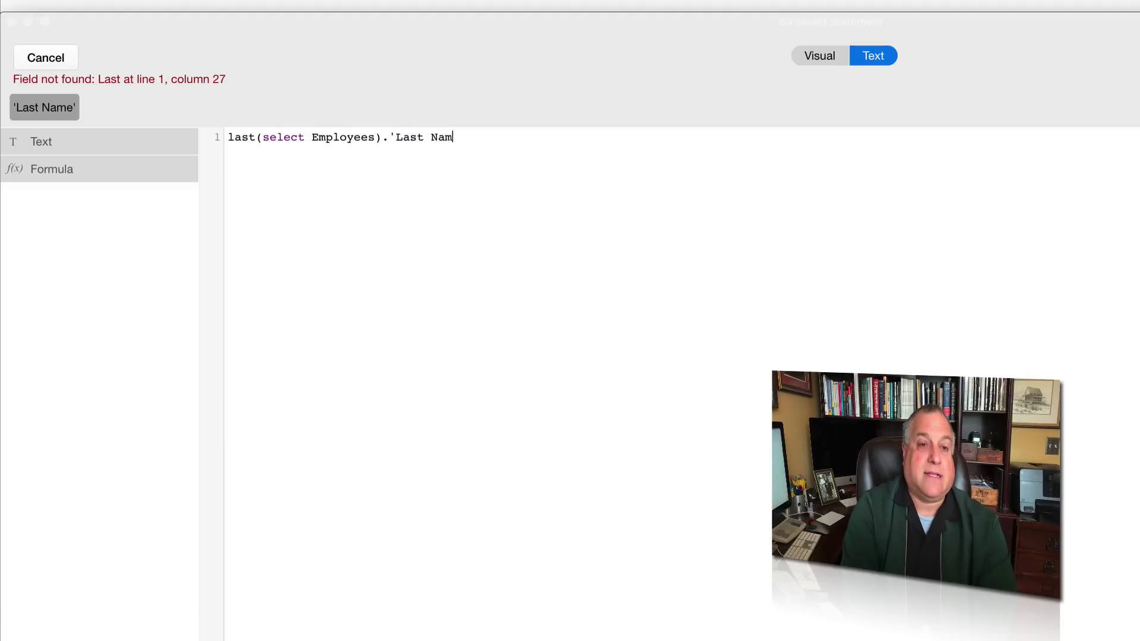
{"action": "type", "text": "e'"}
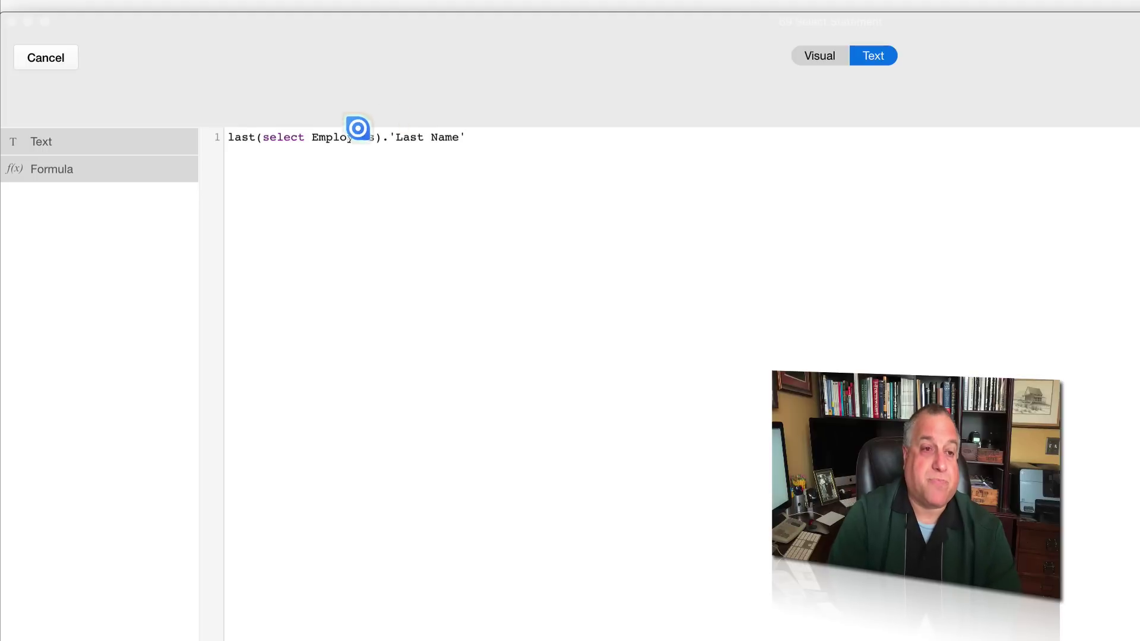
{"action": "left_click_drag", "start_coordinate": [387, 134], "coordinate": [468, 132]}
{"action": "left_click_drag", "start_coordinate": [256, 137], "coordinate": [374, 134]}
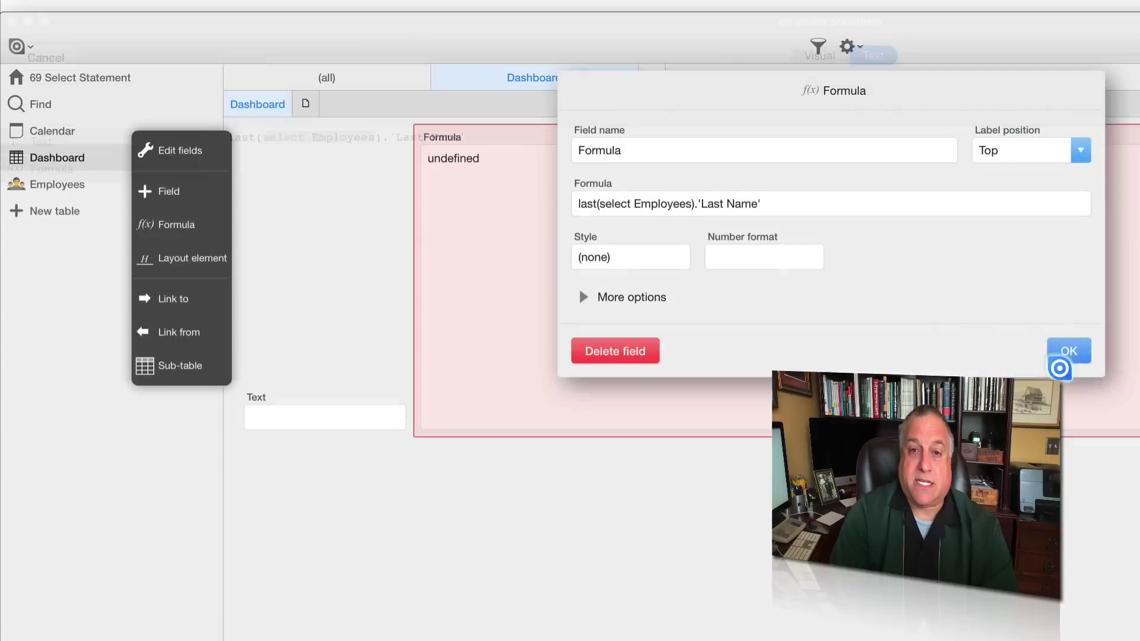
{"action": "left_click", "coordinate": [1054, 356]}
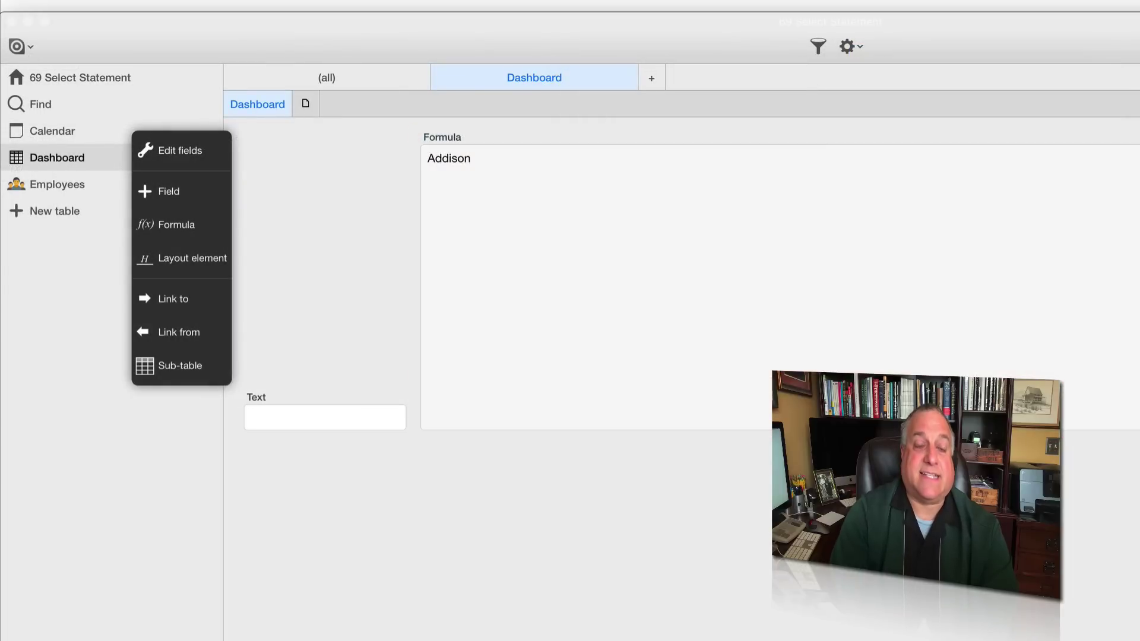
Step: Check the Last Name values at the end of the Employees table and return to the Dashboard
{"action": "left_click", "coordinate": [71, 185]}
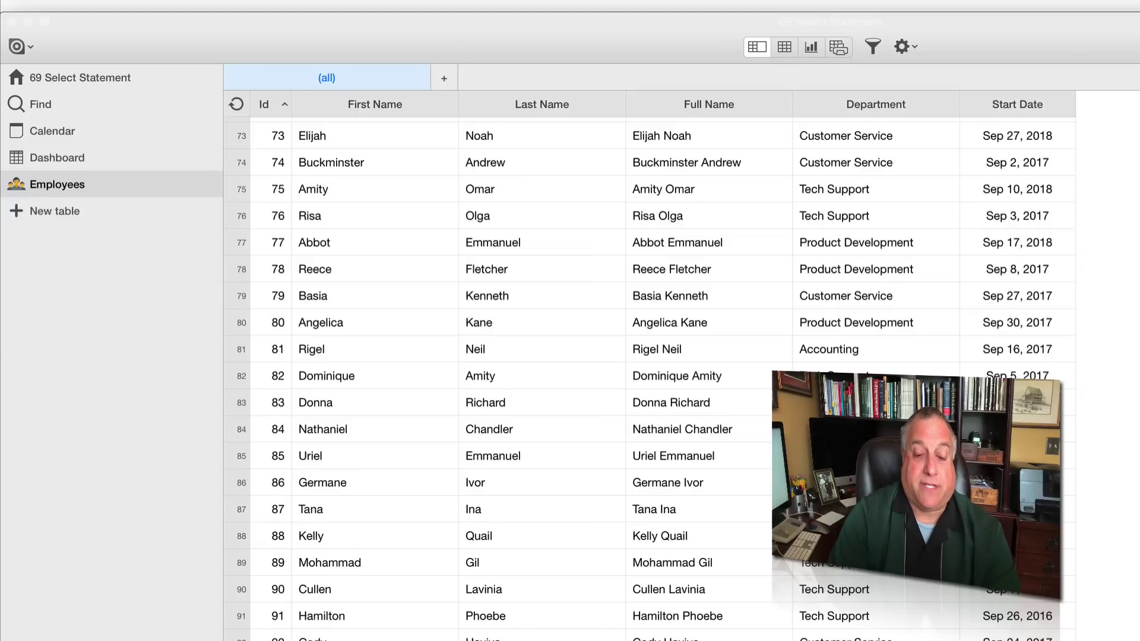
{"action": "left_click", "coordinate": [485, 620]}
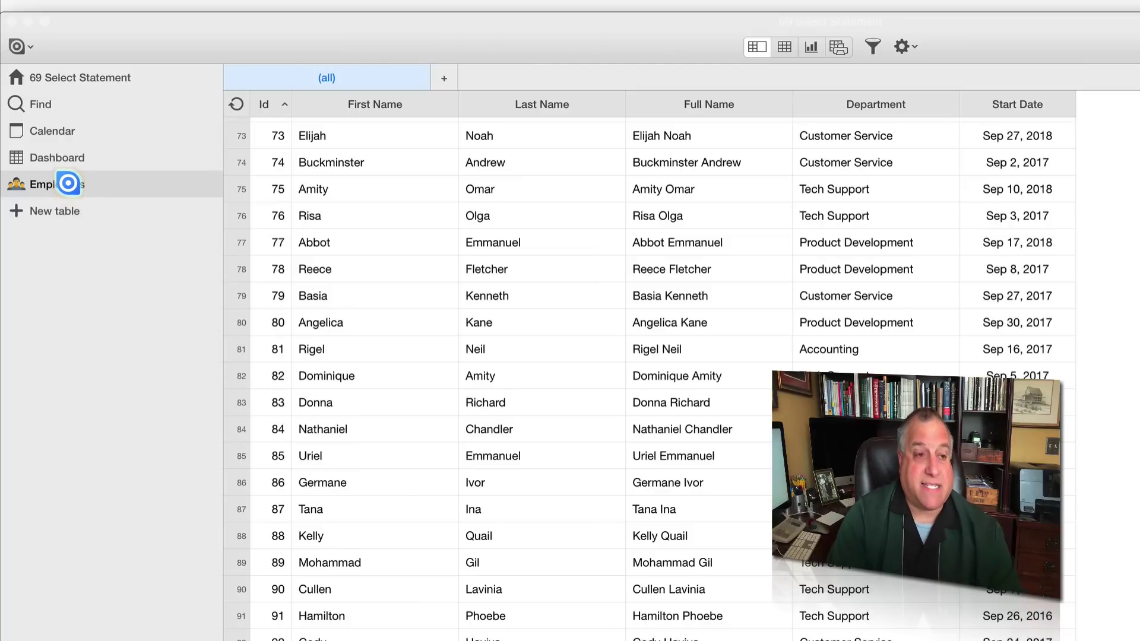
{"action": "left_click", "coordinate": [71, 158]}
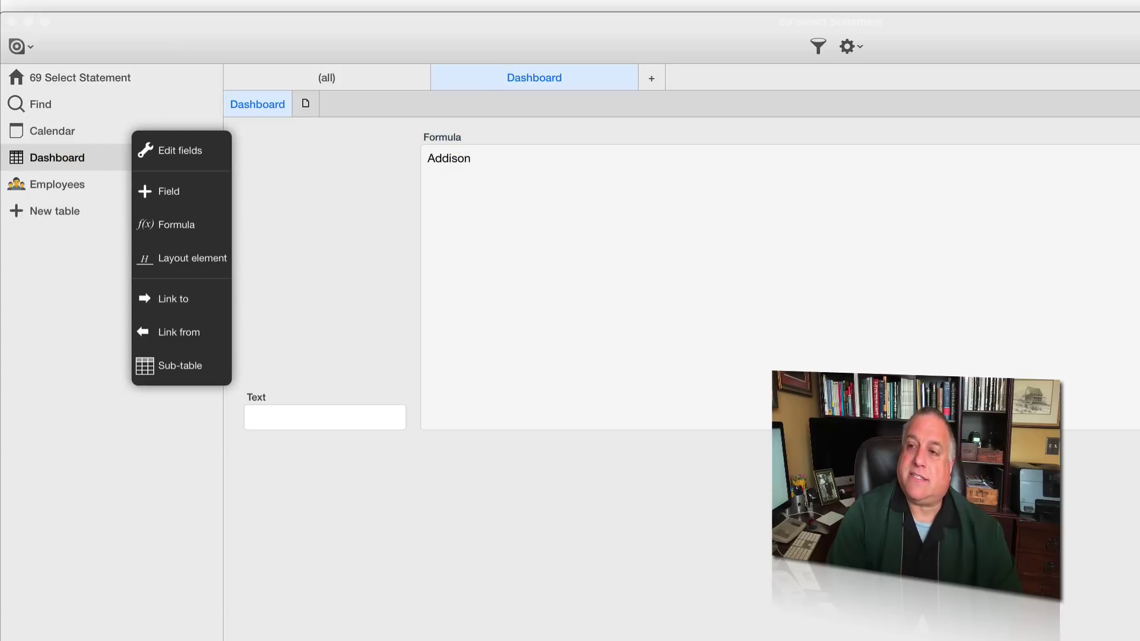
Step: Shrink the Formula field on the Dashboard to single-line height and a narrower width, and leave field editing
{"action": "mouse_move", "coordinate": [1031, 280]}
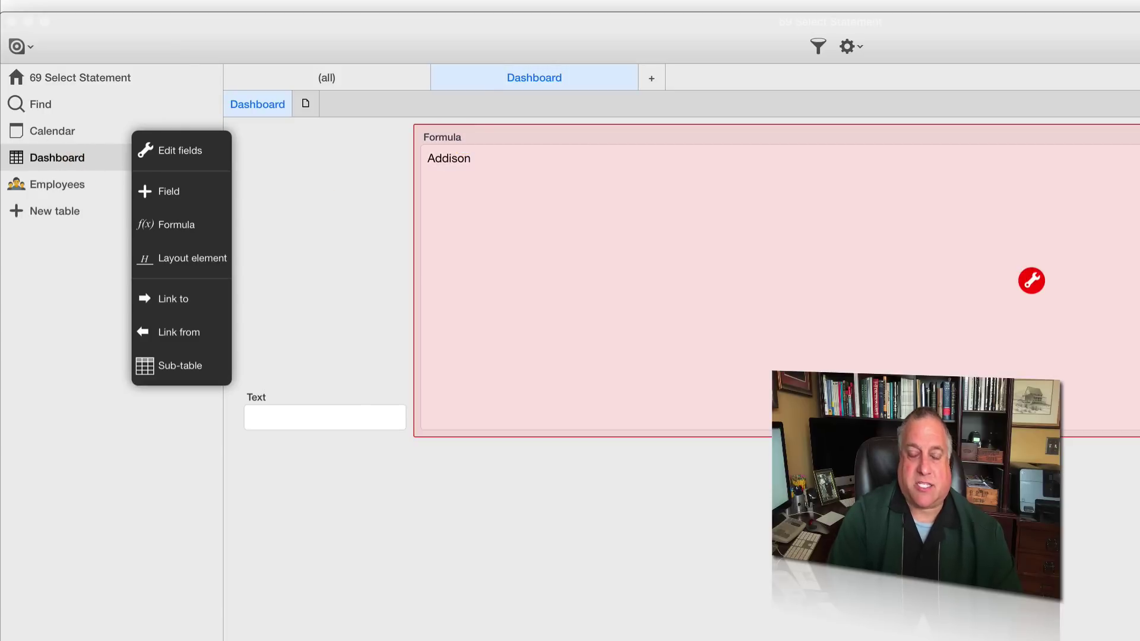
{"action": "left_click_drag", "start_coordinate": [1031, 437], "coordinate": [1032, 175]}
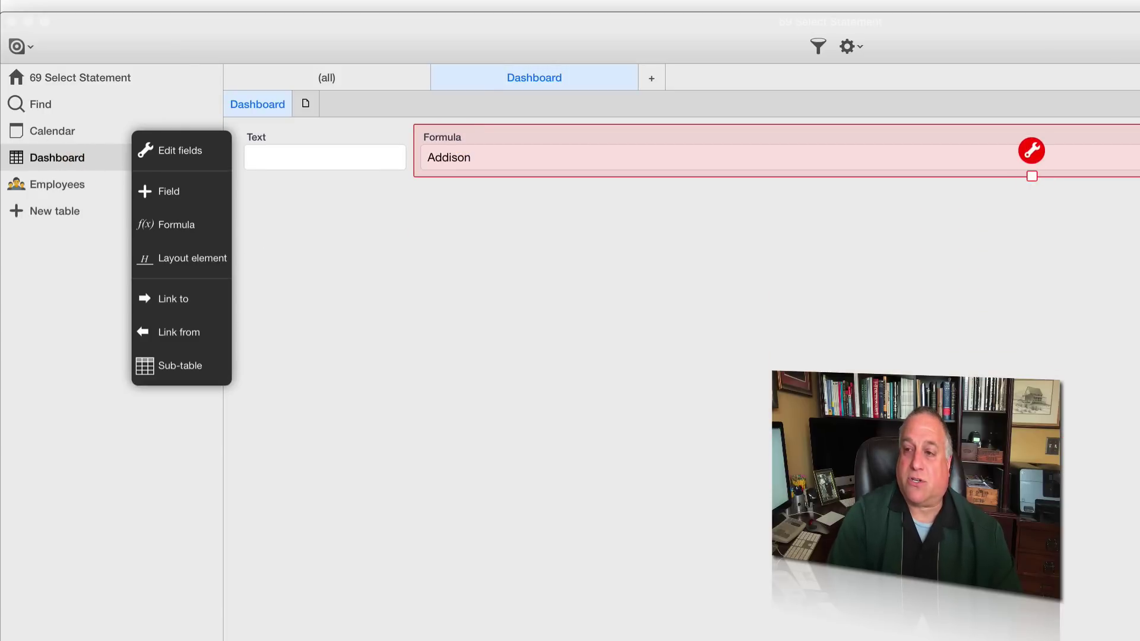
{"action": "left_click_drag", "start_coordinate": [1139, 101], "coordinate": [634, 101]}
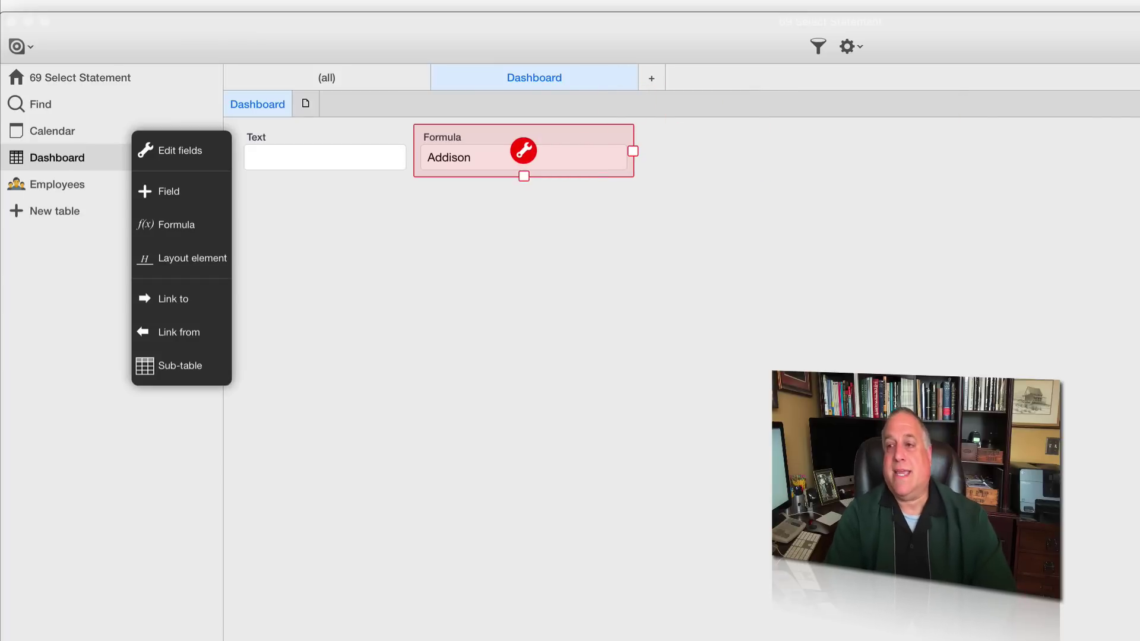
{"action": "key", "text": "Escape"}
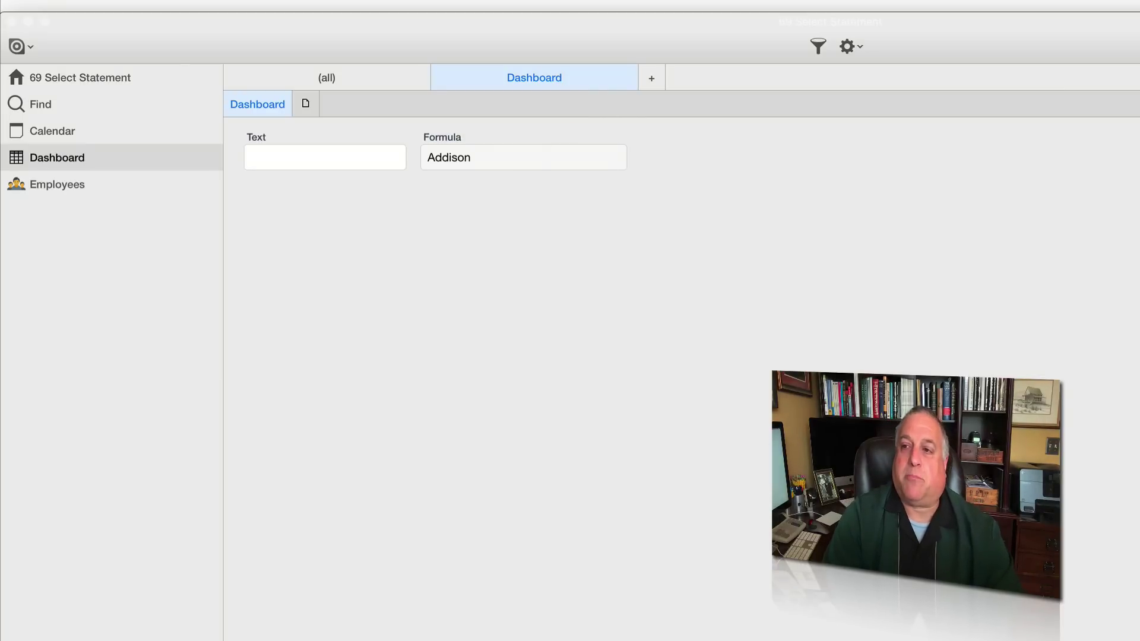
Step: Reopen the Formula field for editing and replace its whole expression with select Employees.'Start Date'
{"action": "key", "text": "super+e"}
{"action": "left_click", "coordinate": [475, 131]}
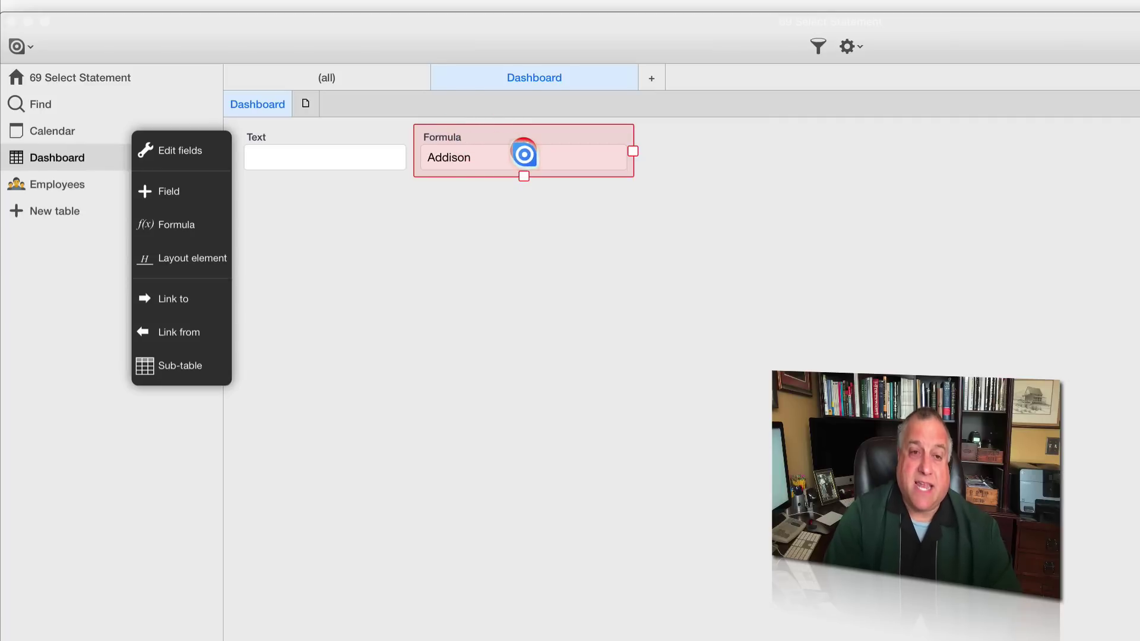
{"action": "left_click", "coordinate": [523, 151]}
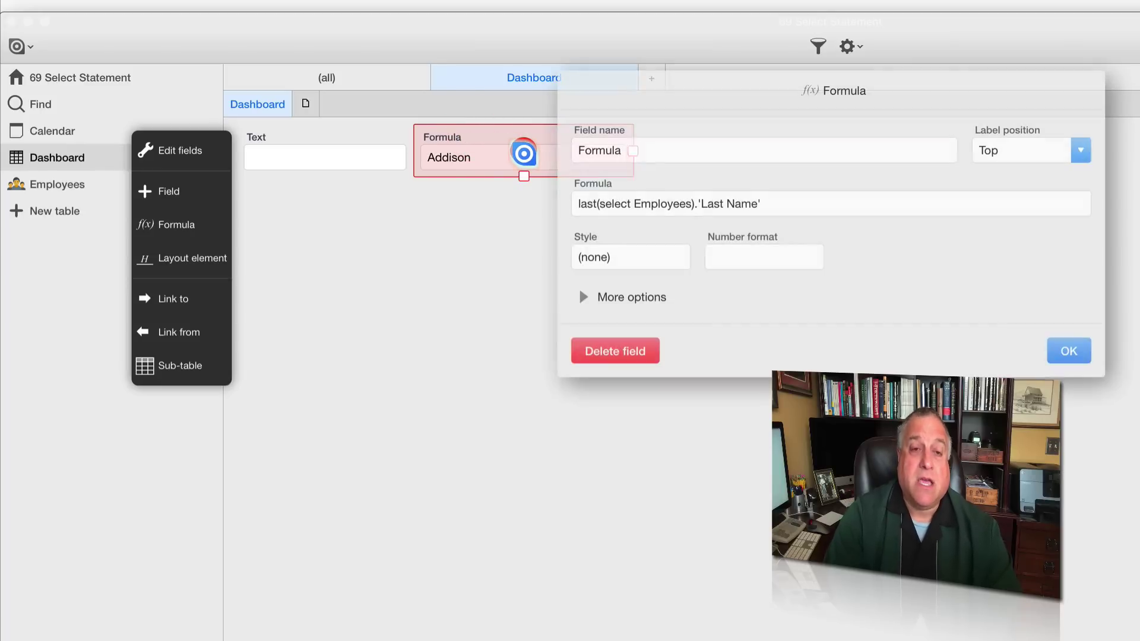
{"action": "left_click", "coordinate": [623, 206]}
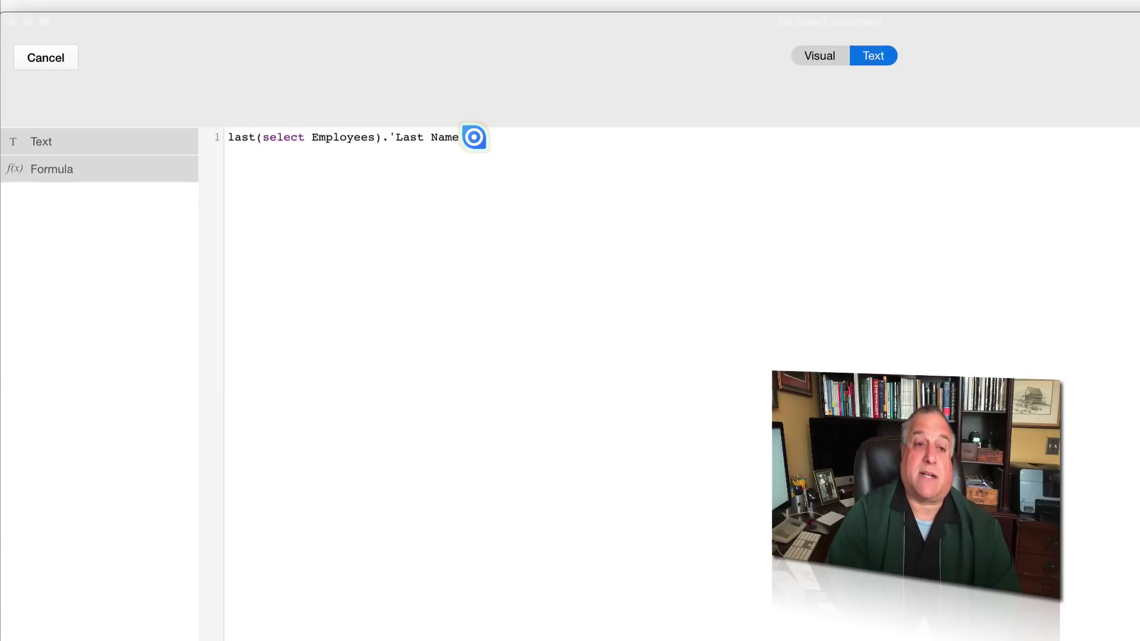
{"action": "type", "text": "'"}
{"action": "left_click_drag", "start_coordinate": [431, 133], "coordinate": [216, 125]}
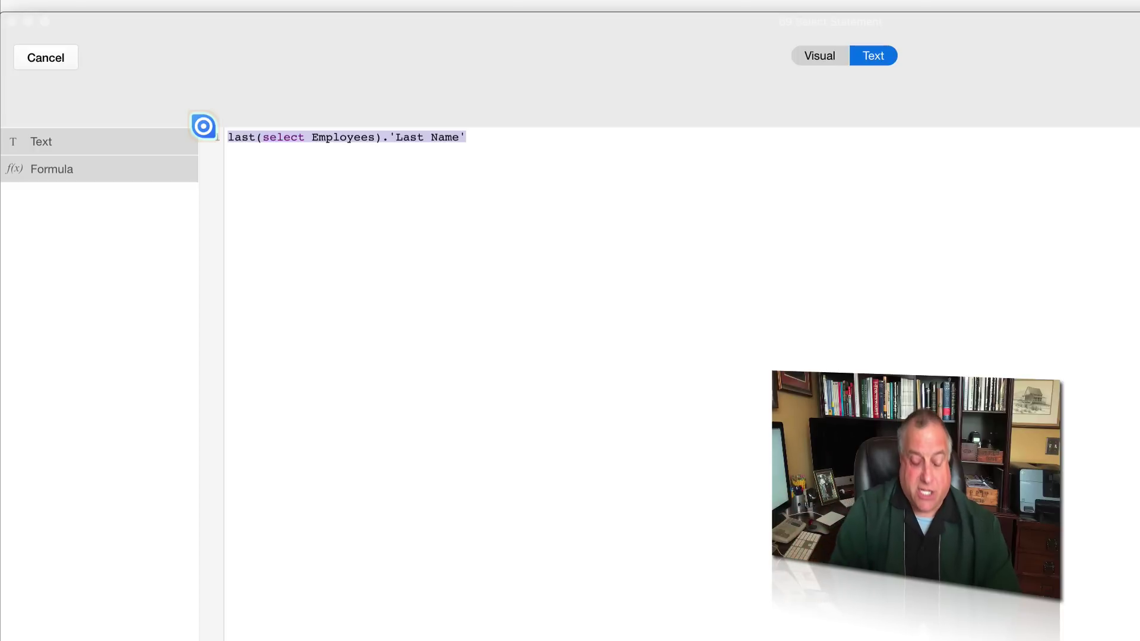
{"action": "type", "text": "select"}
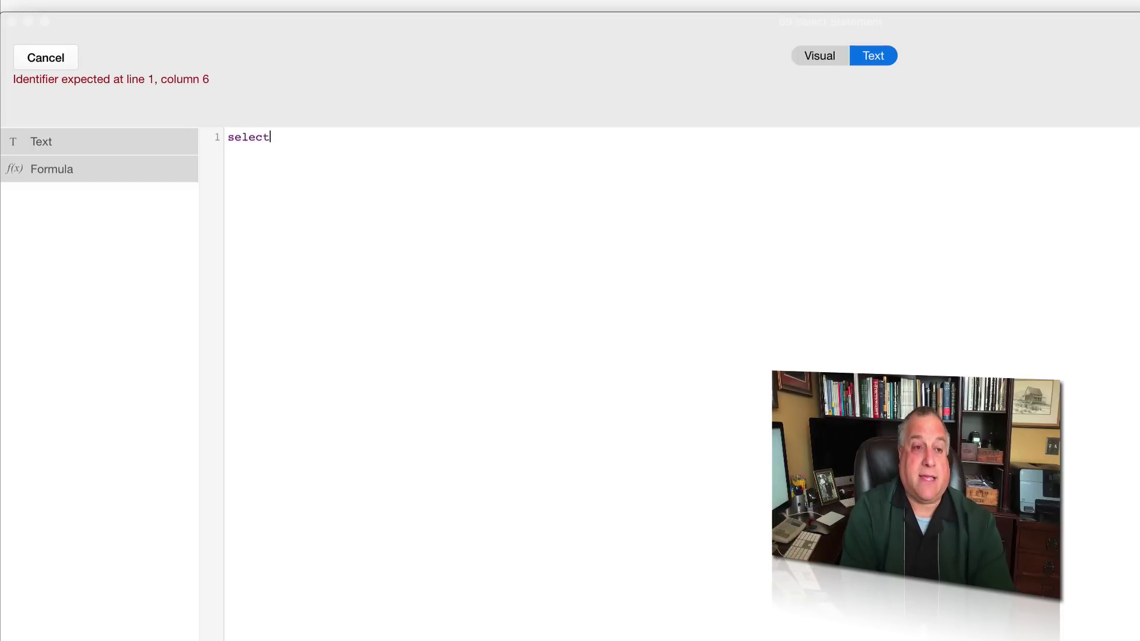
{"action": "type", "text": " Employee"}
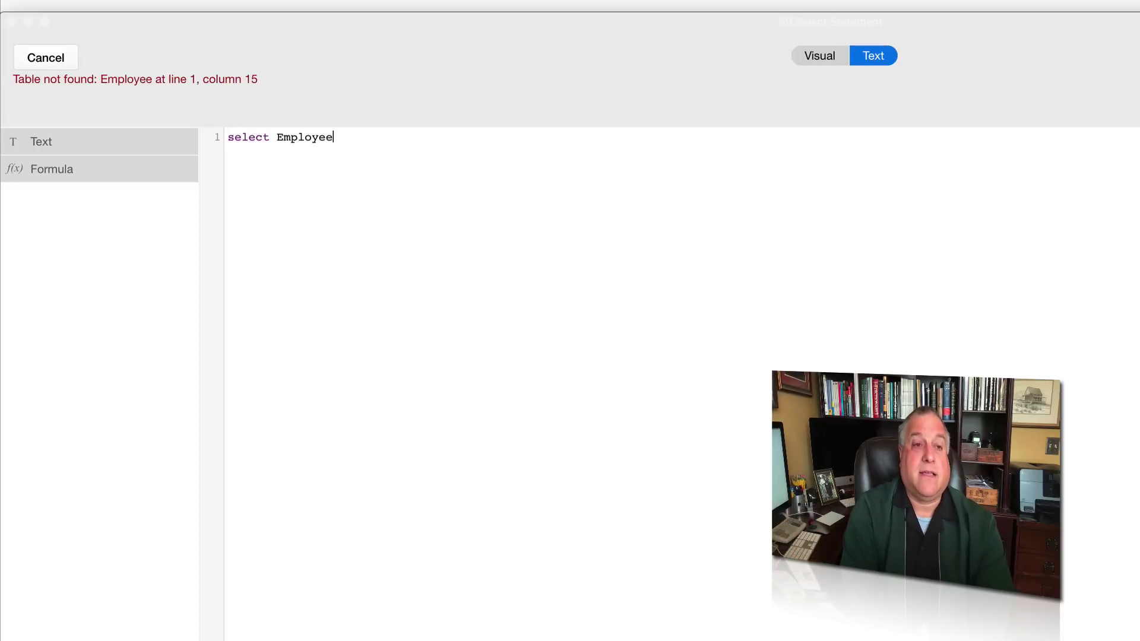
{"action": "type", "text": "s."}
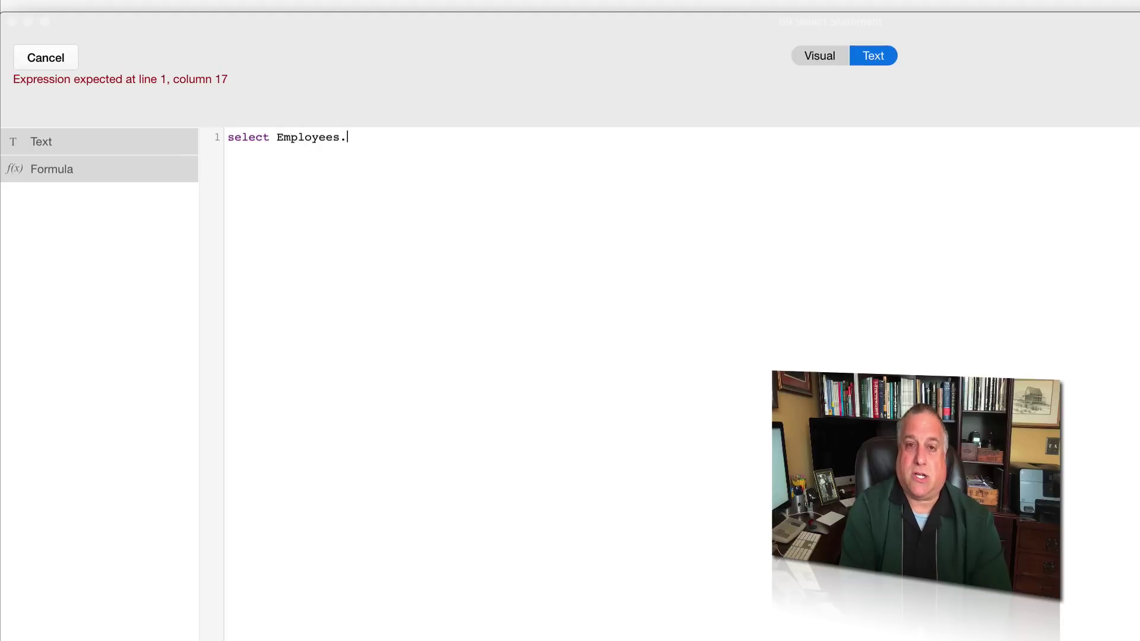
{"action": "type", "text": "'Start Date'"}
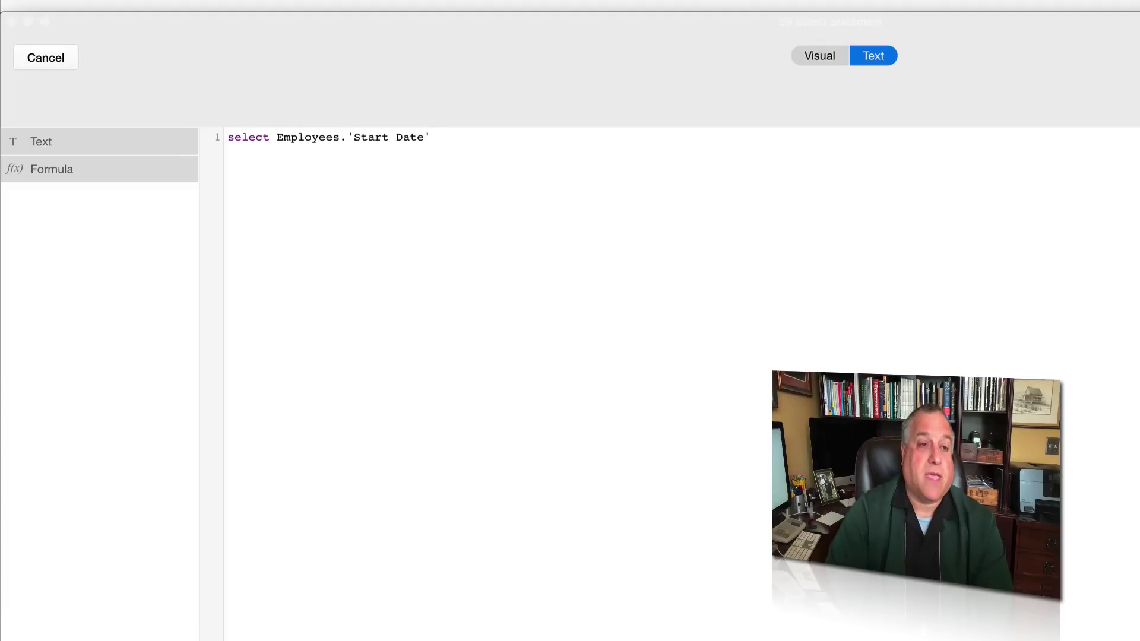
Step: Enclose the select Employees.'Start Date' statement in parentheses and put the min function in front of it
{"action": "left_click", "coordinate": [224, 137]}
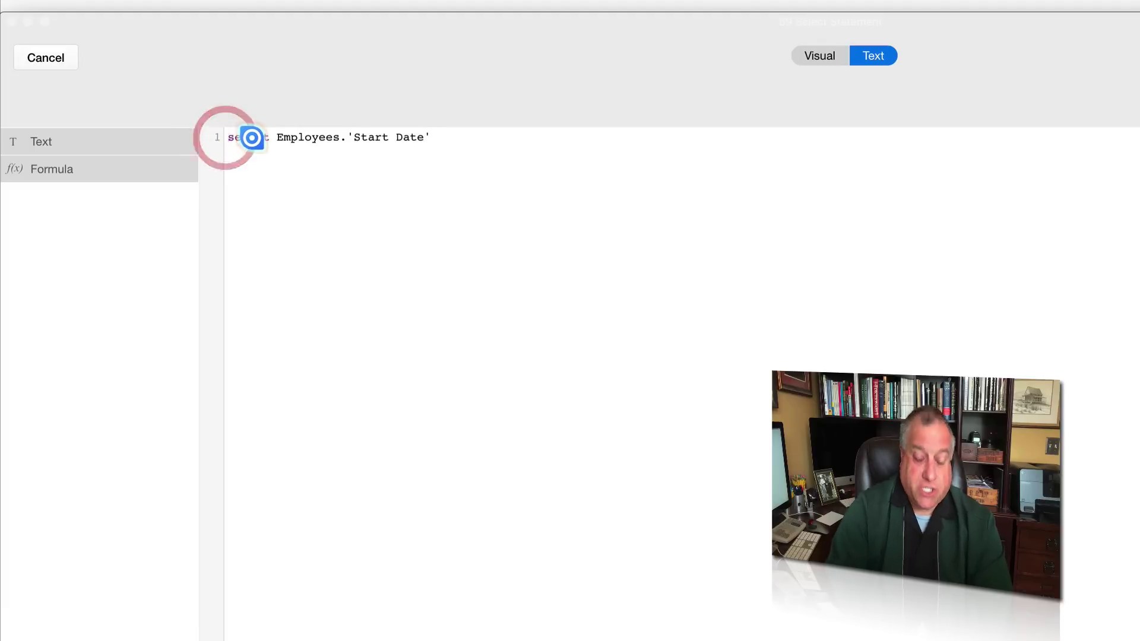
{"action": "type", "text": "("}
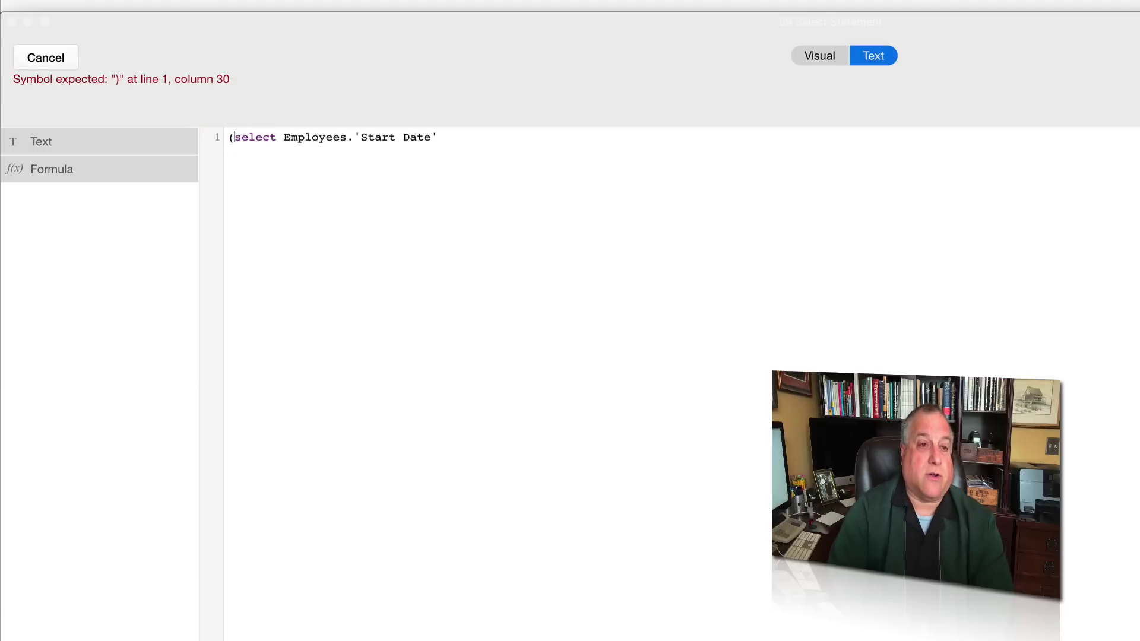
{"action": "left_click", "coordinate": [448, 138]}
{"action": "type", "text": ")"}
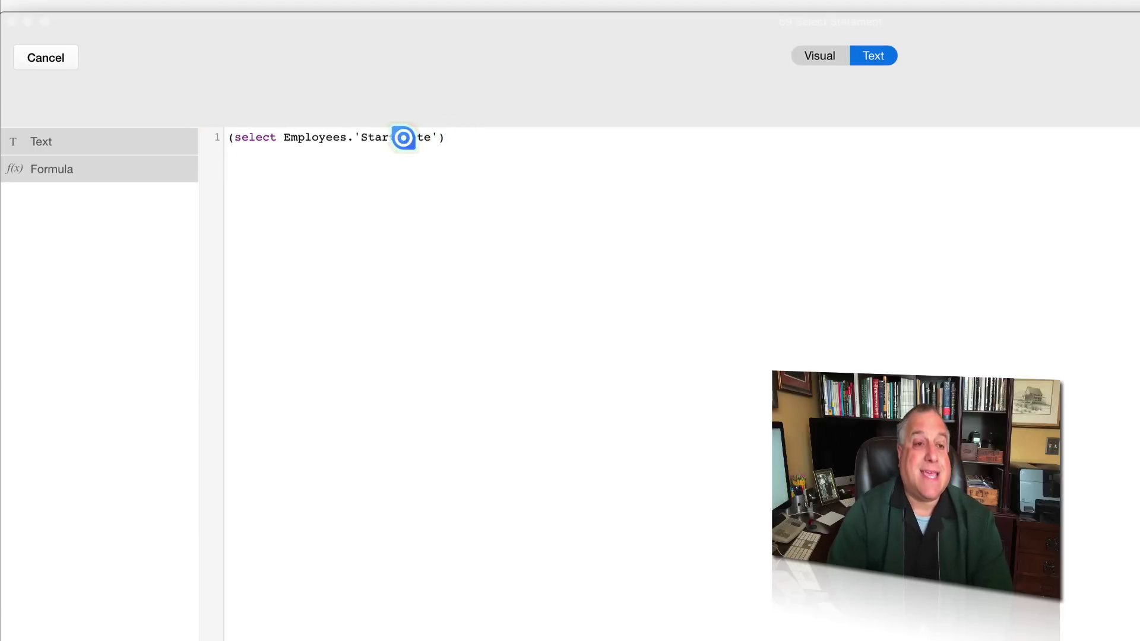
{"action": "left_click", "coordinate": [225, 137]}
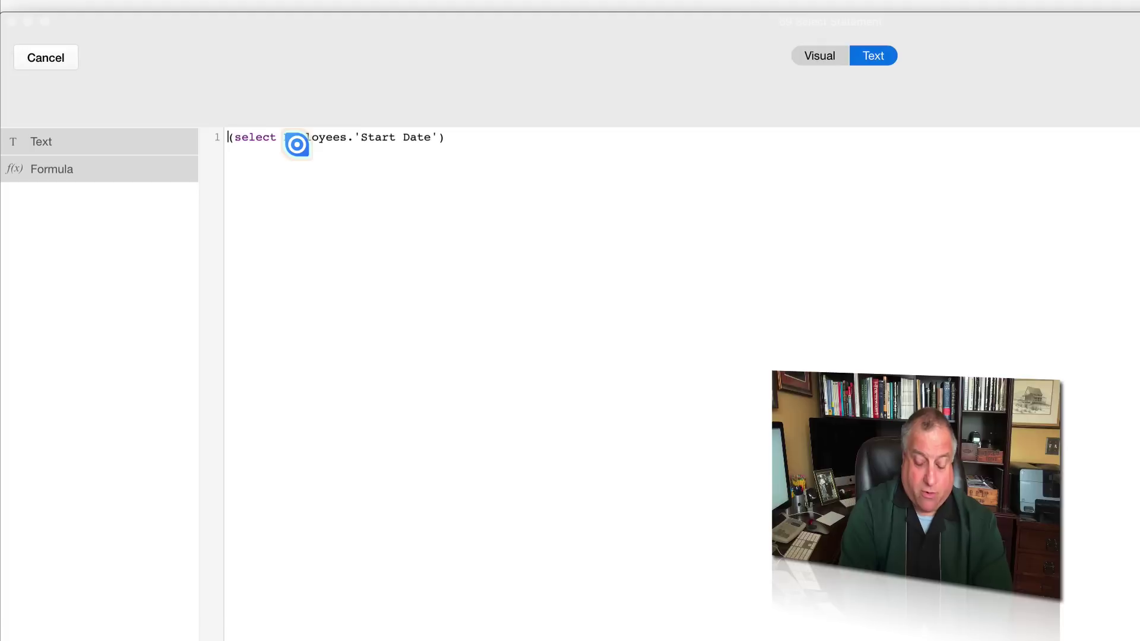
{"action": "type", "text": "min"}
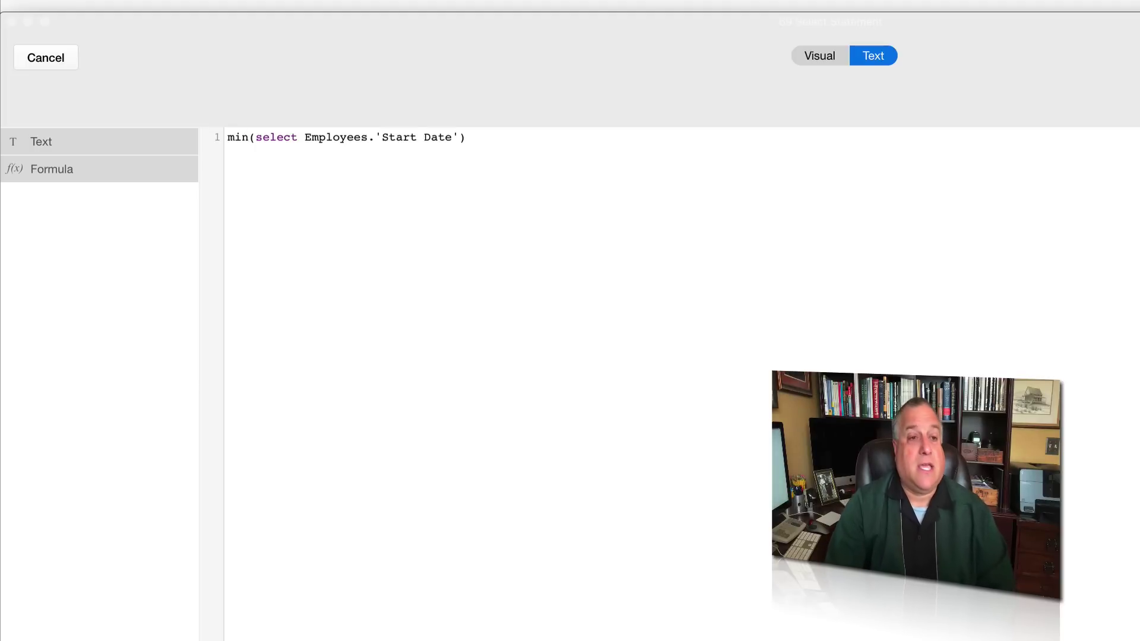
Step: Try first in place of min before the parenthesized Start Date select statement, and put min back
{"action": "left_click_drag", "start_coordinate": [248, 136], "coordinate": [207, 134]}
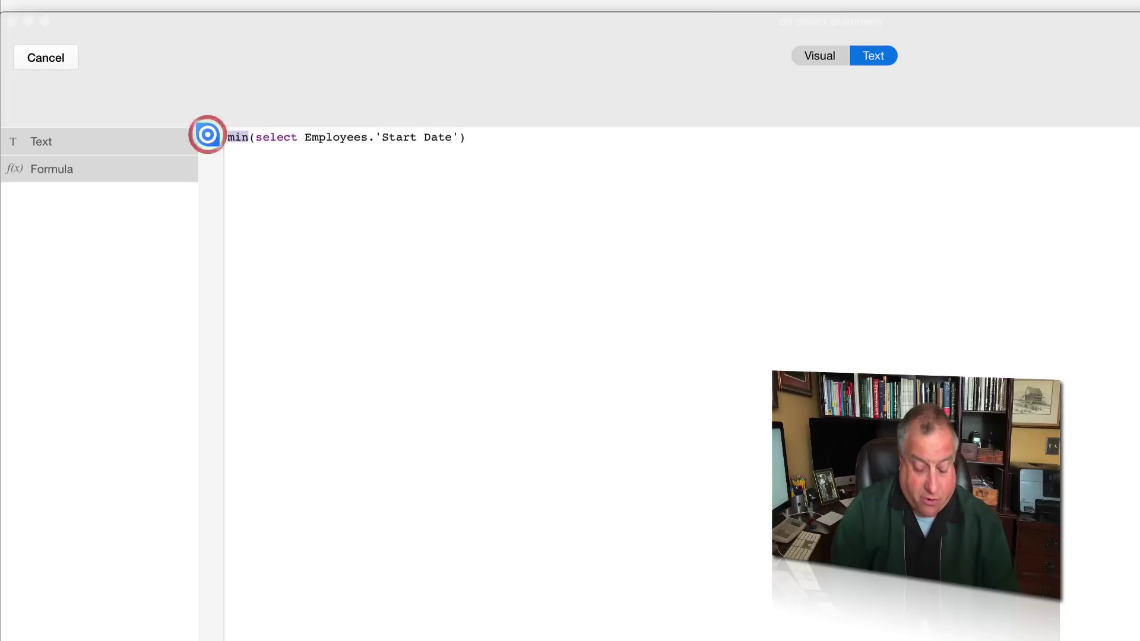
{"action": "type", "text": "first"}
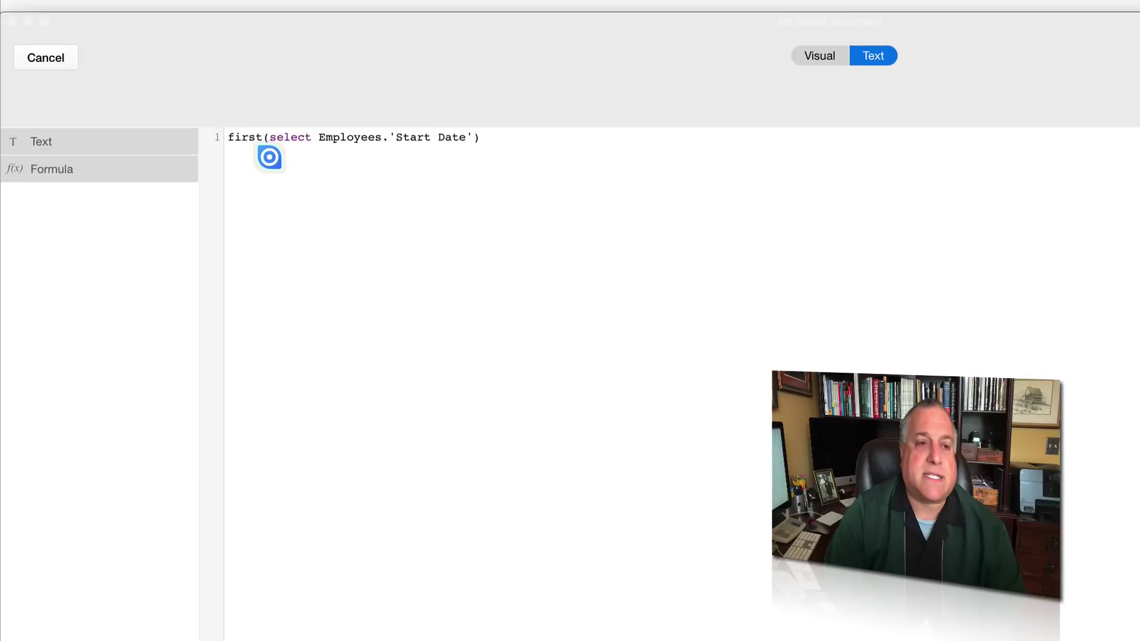
{"action": "left_click_drag", "start_coordinate": [259, 136], "coordinate": [224, 134]}
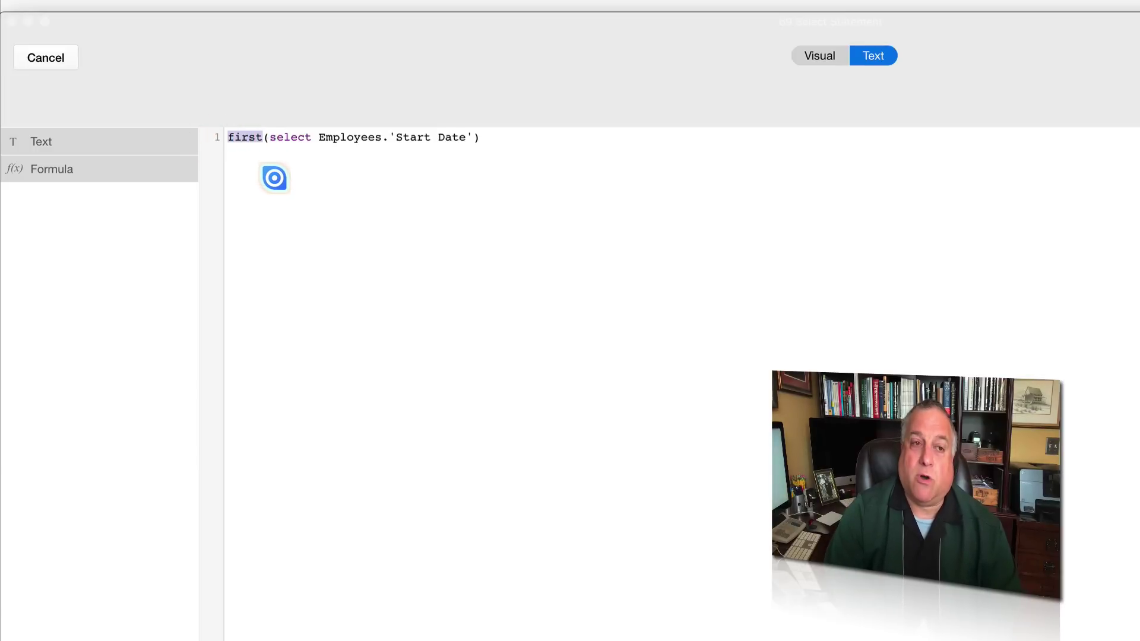
{"action": "left_click", "coordinate": [273, 137]}
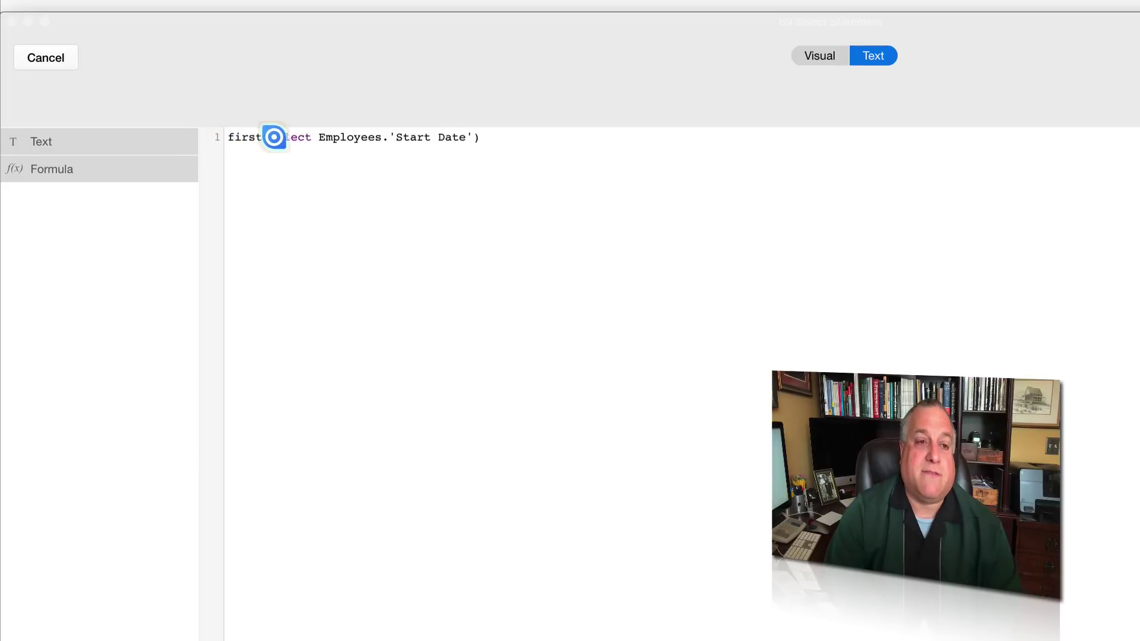
{"action": "left_click_drag", "start_coordinate": [274, 137], "coordinate": [383, 137]}
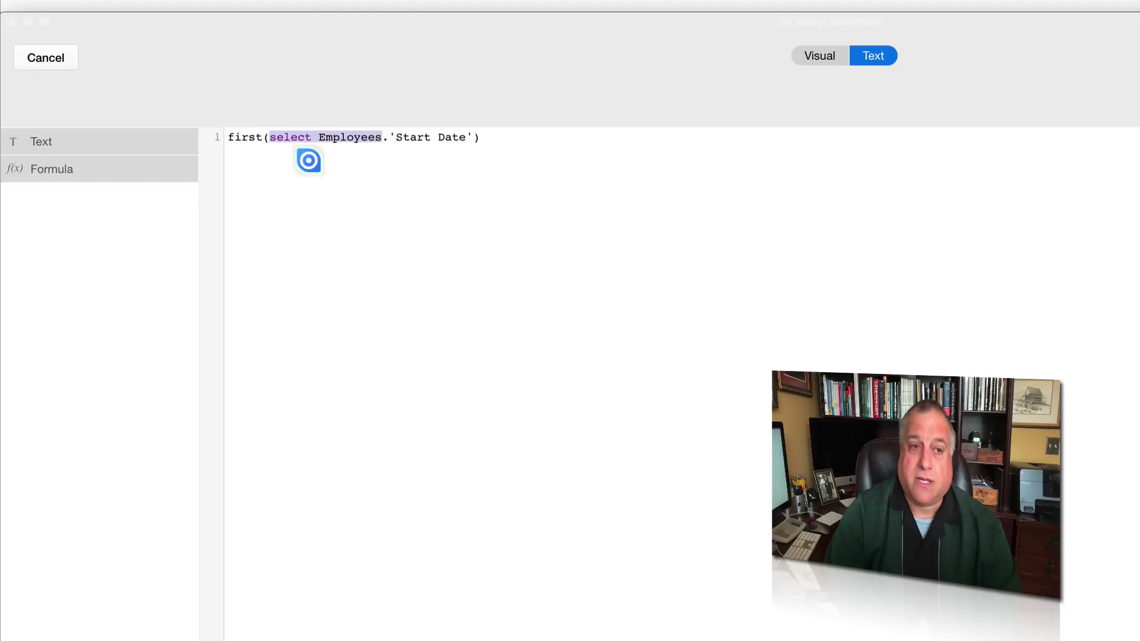
{"action": "left_click_drag", "start_coordinate": [262, 136], "coordinate": [223, 135]}
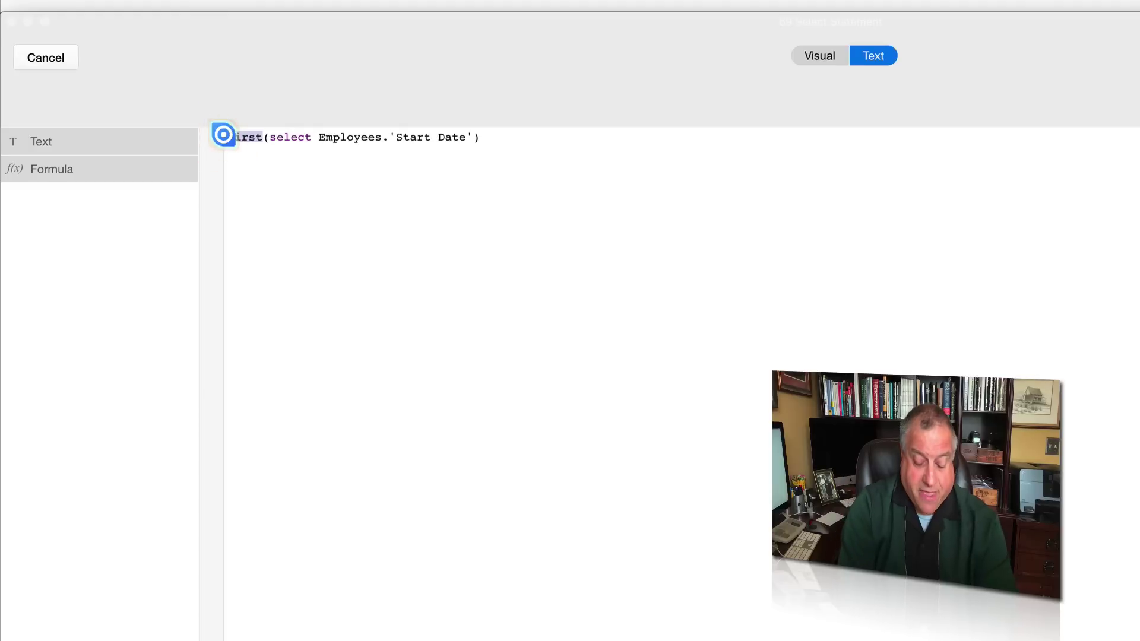
{"action": "type", "text": "min"}
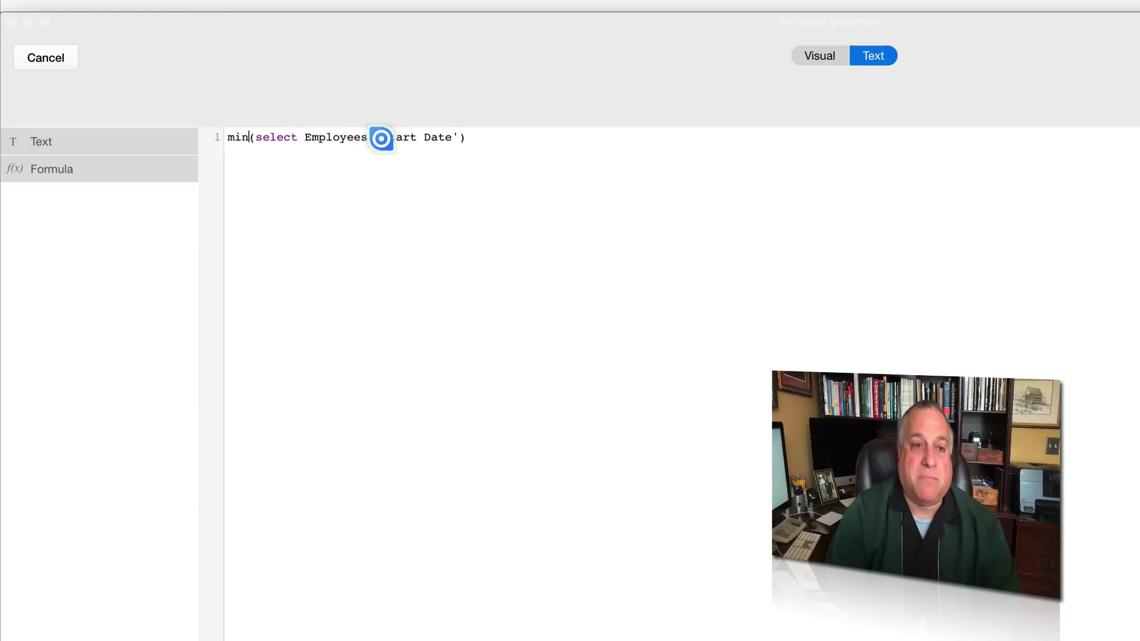
Step: Save the min Start Date expression in the Formula field, close the field settings and leave field editing
{"action": "key", "text": "super+Return"}
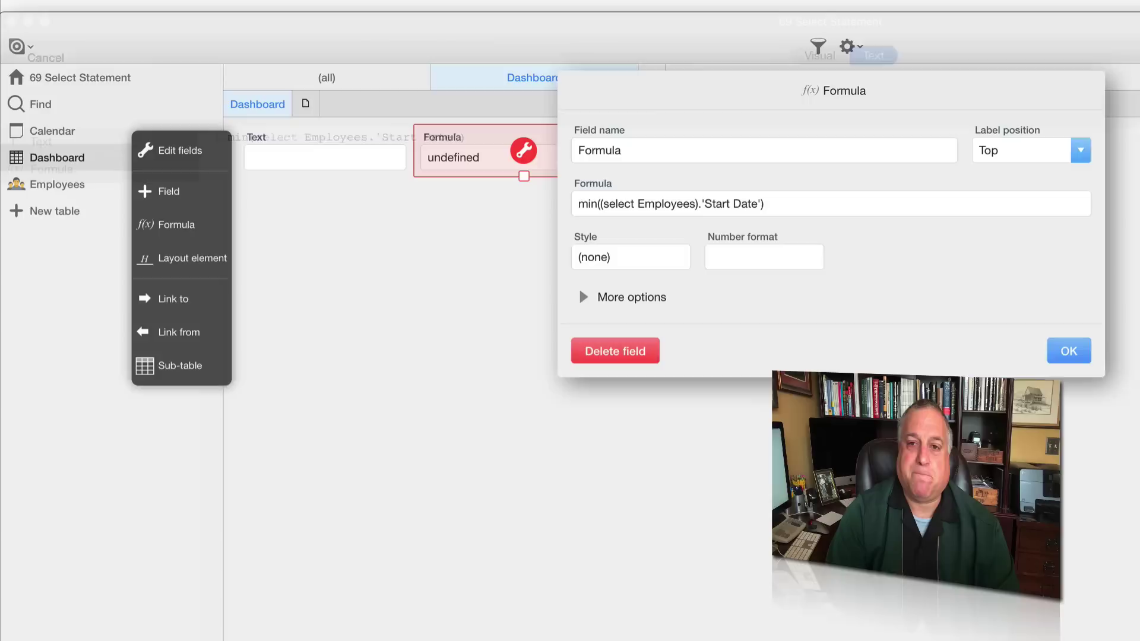
{"action": "left_click", "coordinate": [1095, 351]}
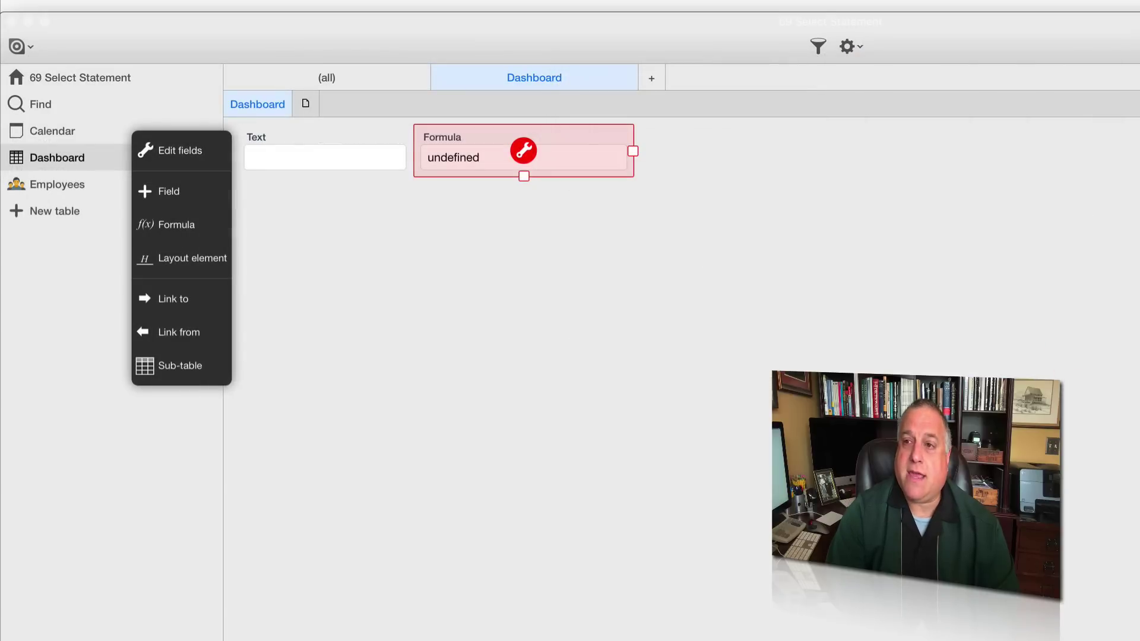
{"action": "left_click", "coordinate": [727, 256]}
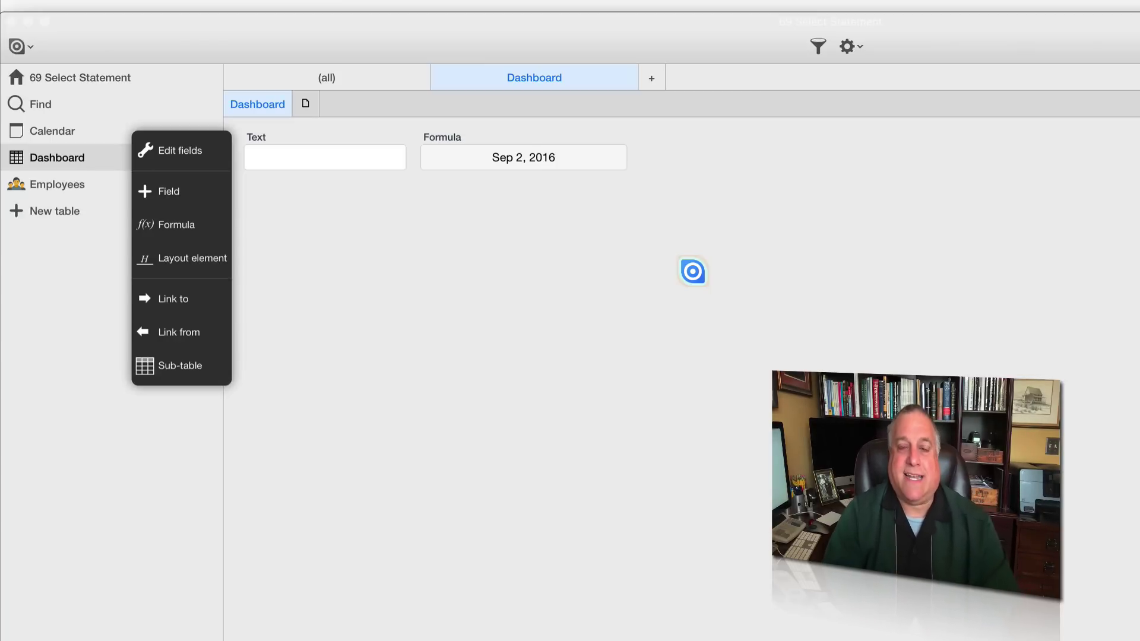
Step: Reopen the Formula field's expression and replace all of it with select Employees where
{"action": "left_click", "coordinate": [575, 134]}
{"action": "left_click", "coordinate": [523, 150]}
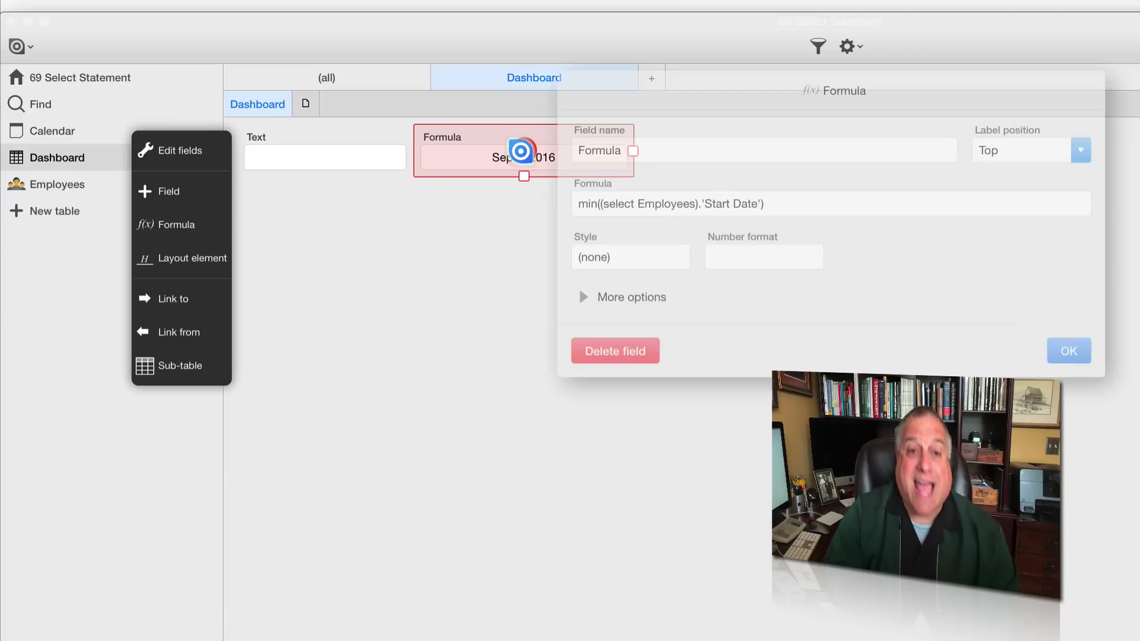
{"action": "left_click", "coordinate": [600, 204]}
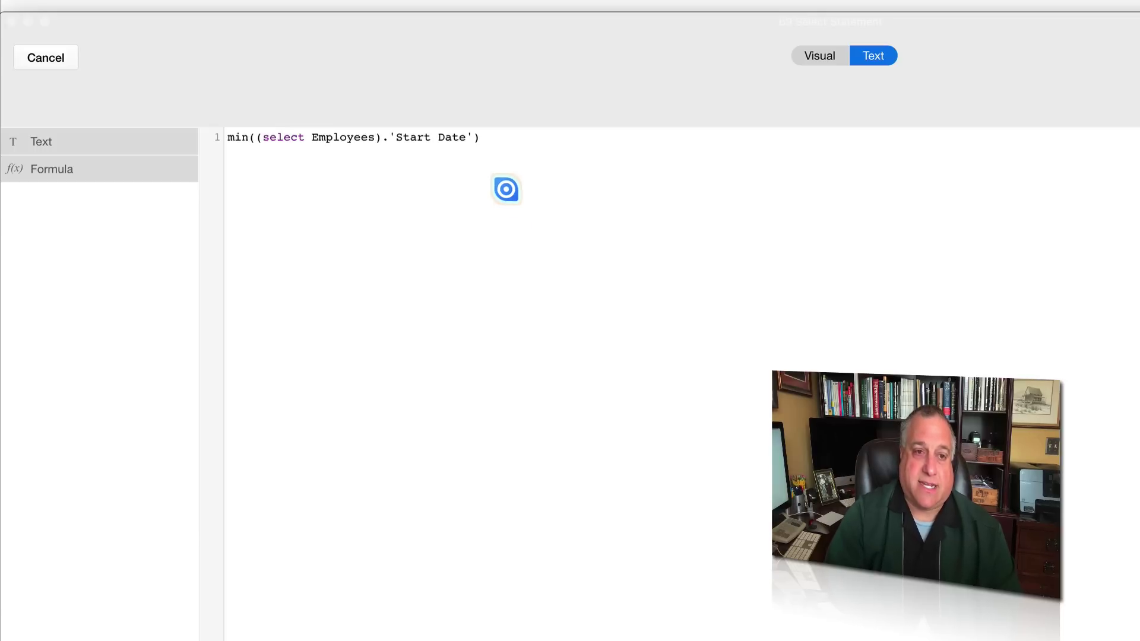
{"action": "left_click_drag", "start_coordinate": [467, 138], "coordinate": [201, 119]}
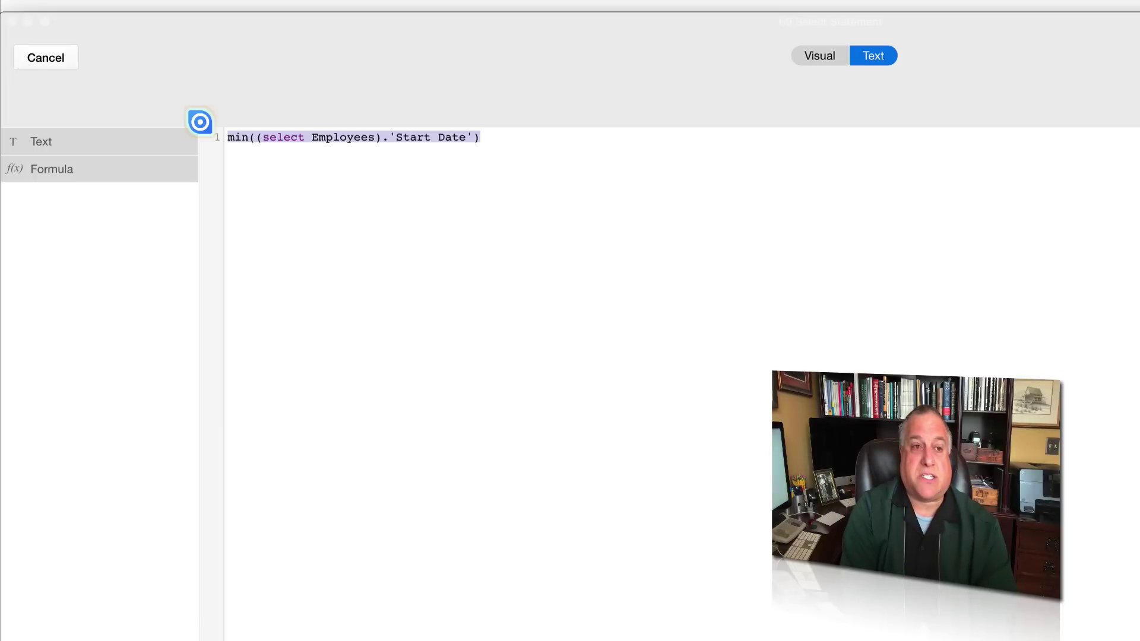
{"action": "type", "text": "select Employees"}
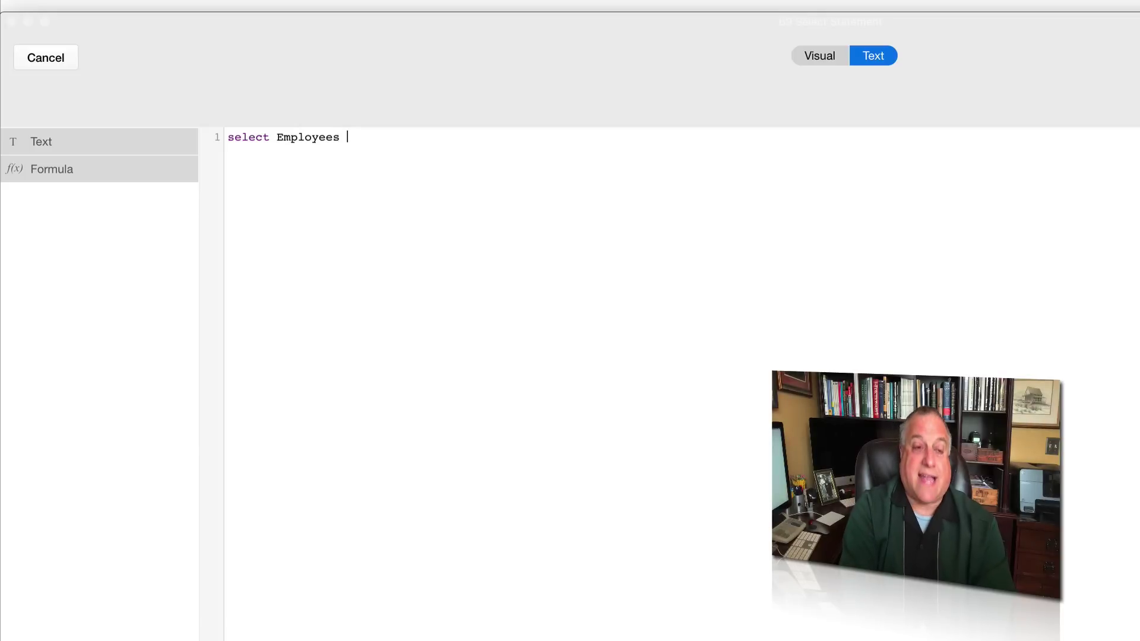
{"action": "type", "text": "where"}
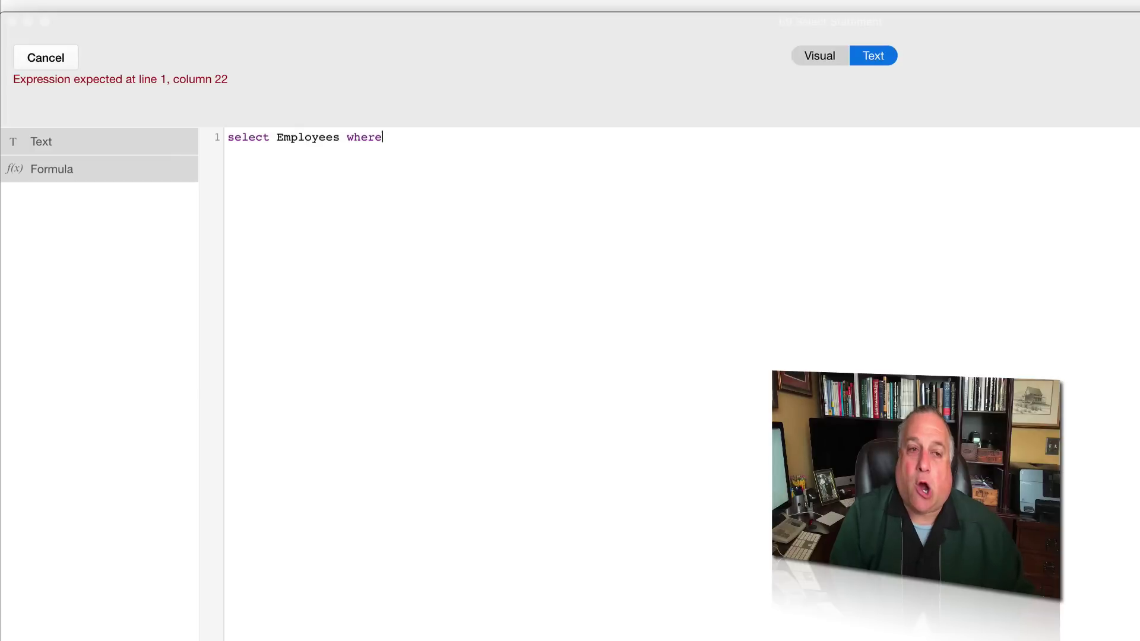
Step: Complete the where clause with the condition 'Start Date' = 9/2/2016
{"action": "type", "text": "'Star"}
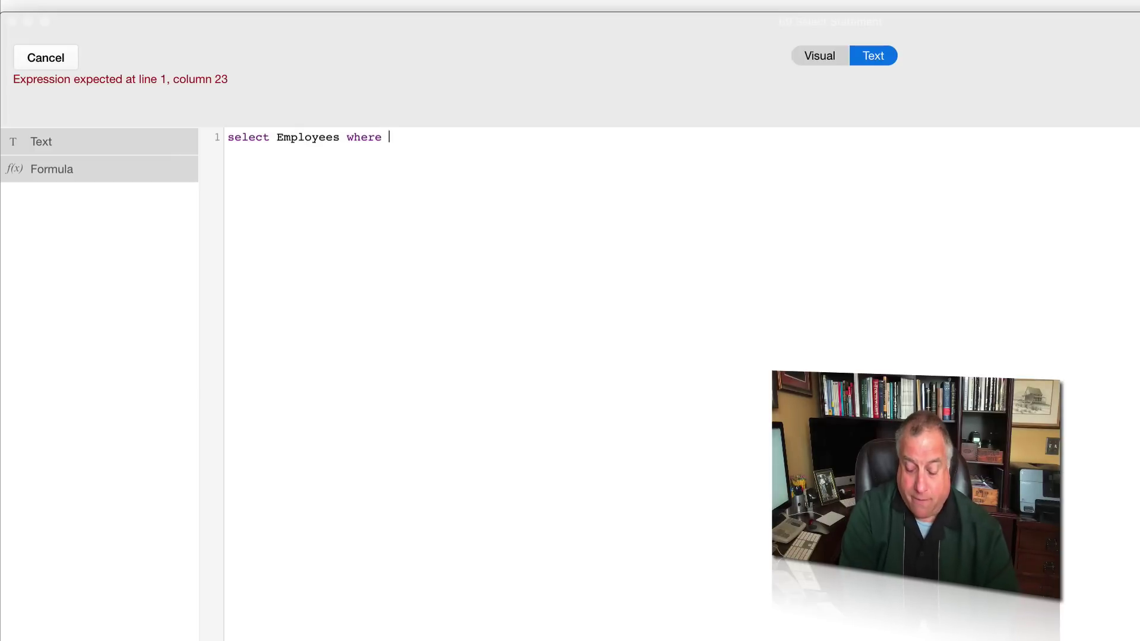
{"action": "type", "text": "t Date'"}
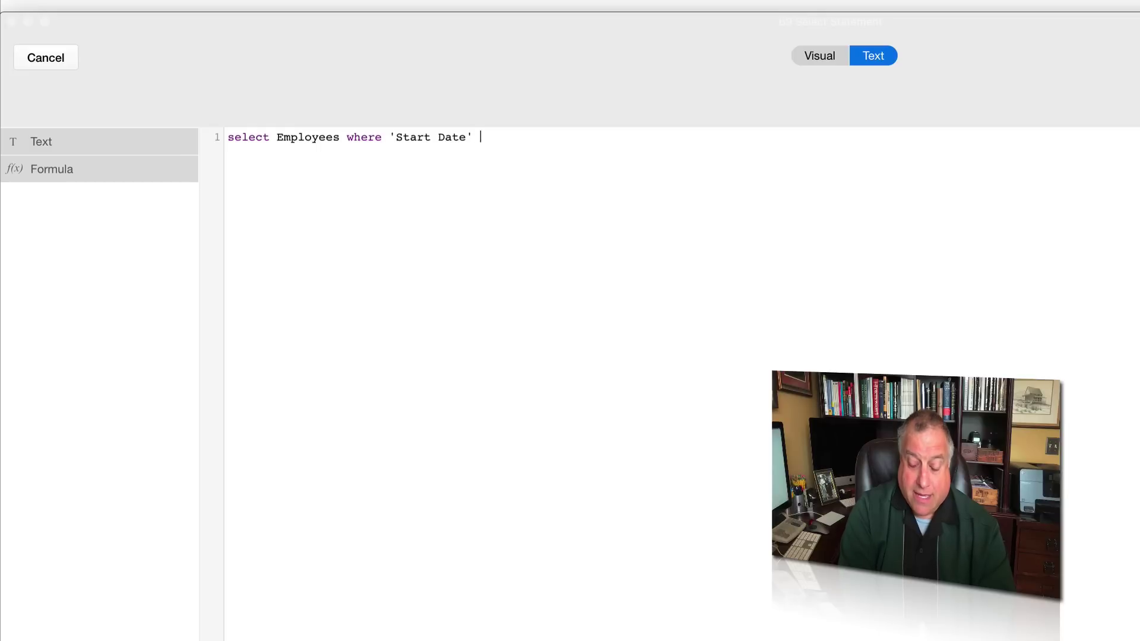
{"action": "type", "text": " ="}
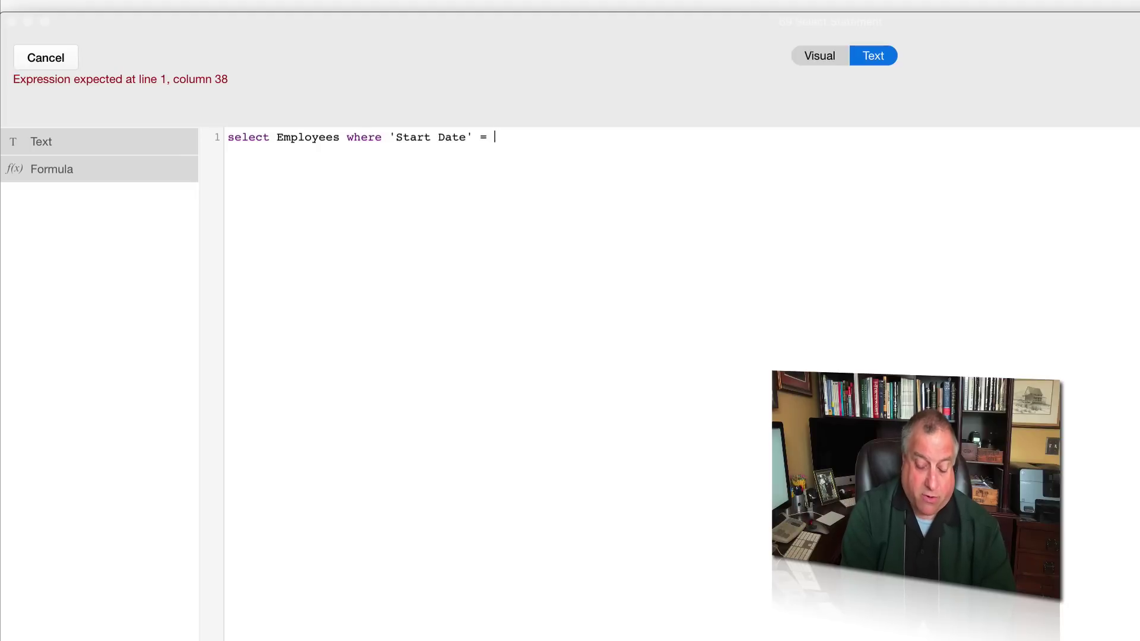
{"action": "type", "text": "S"}
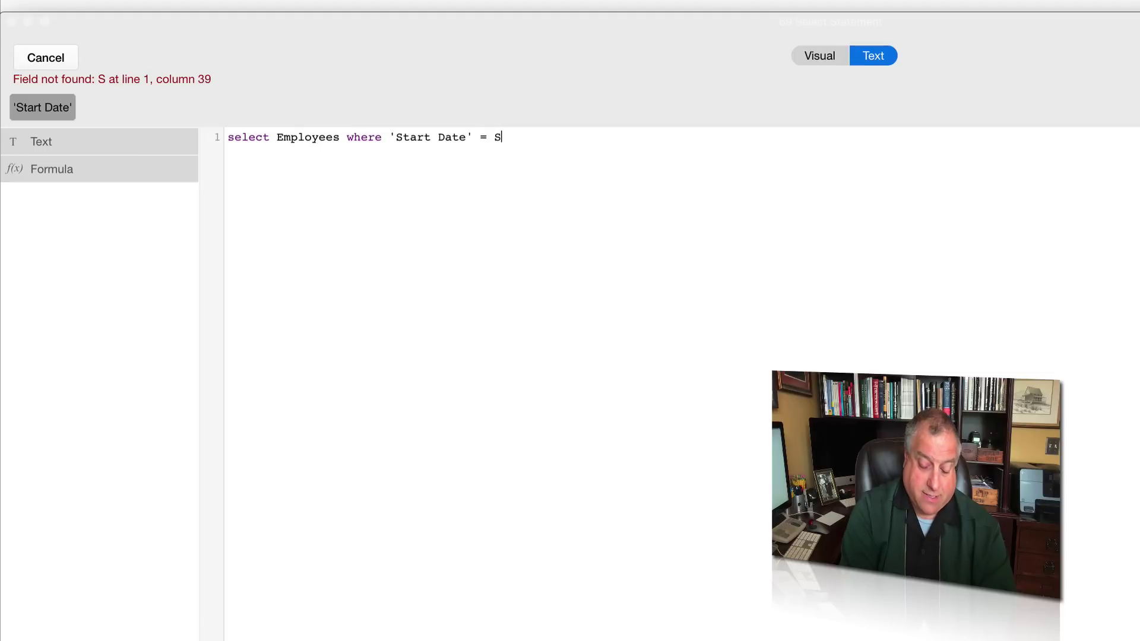
{"action": "key", "text": "BackSpace"}
{"action": "type", "text": "9"}
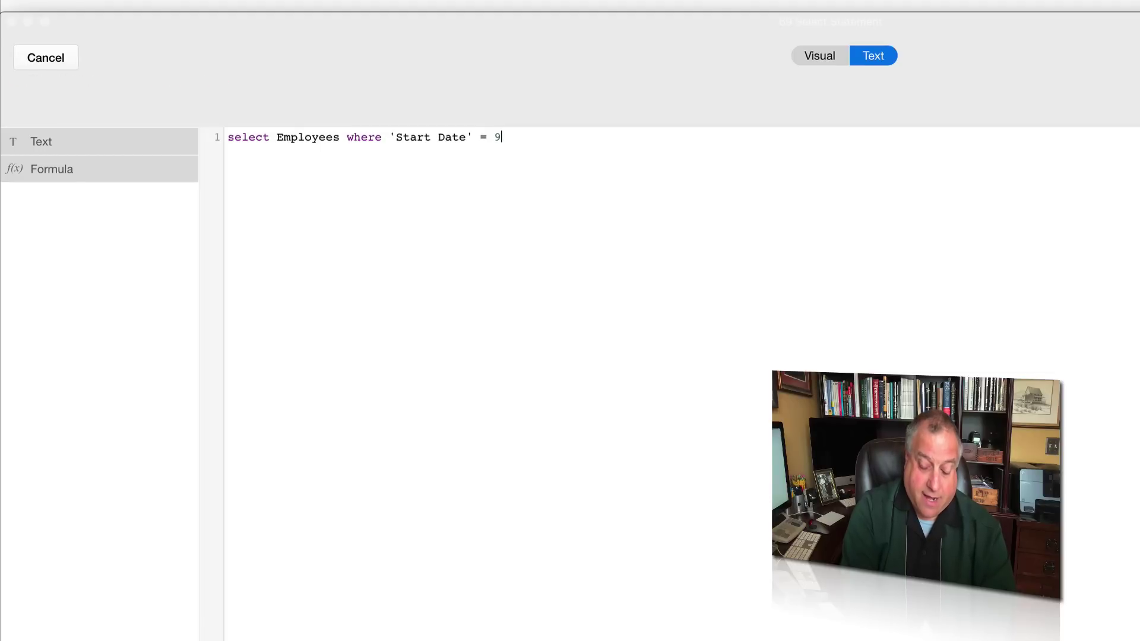
{"action": "type", "text": "/2/"}
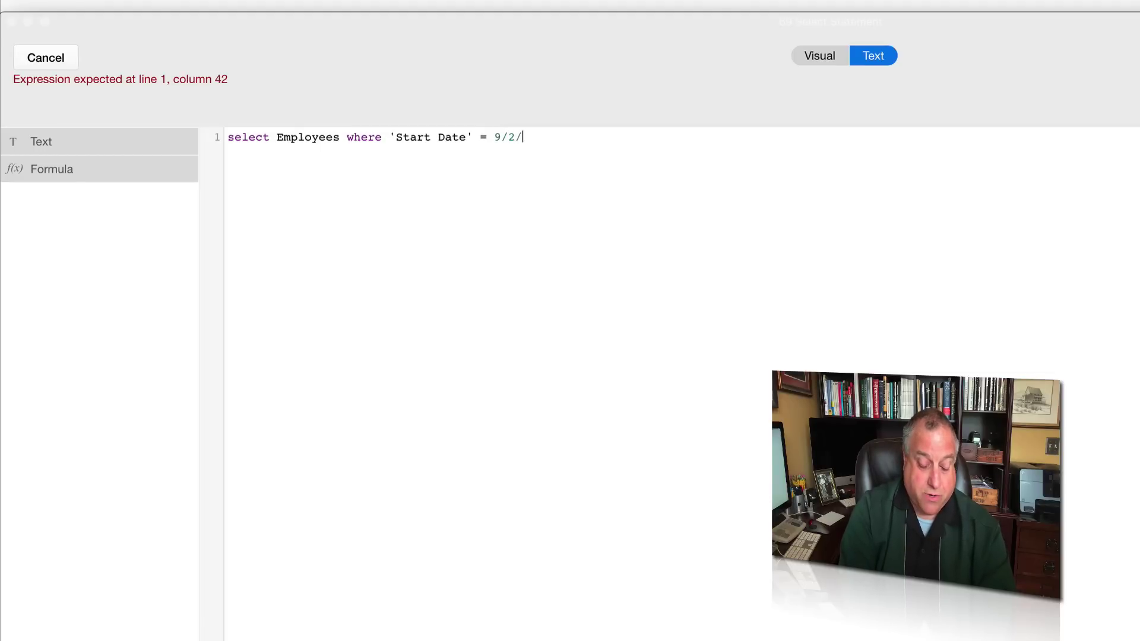
{"action": "type", "text": "2016"}
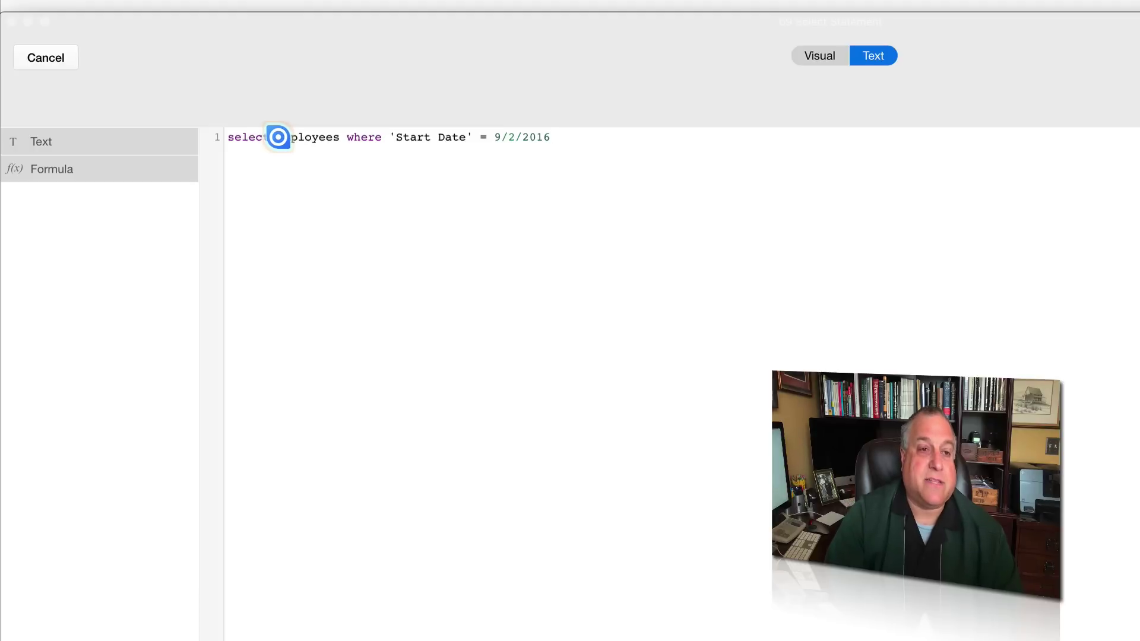
Step: Enclose the whole select Employees where statement in parentheses
{"action": "left_click_drag", "start_coordinate": [278, 137], "coordinate": [569, 137]}
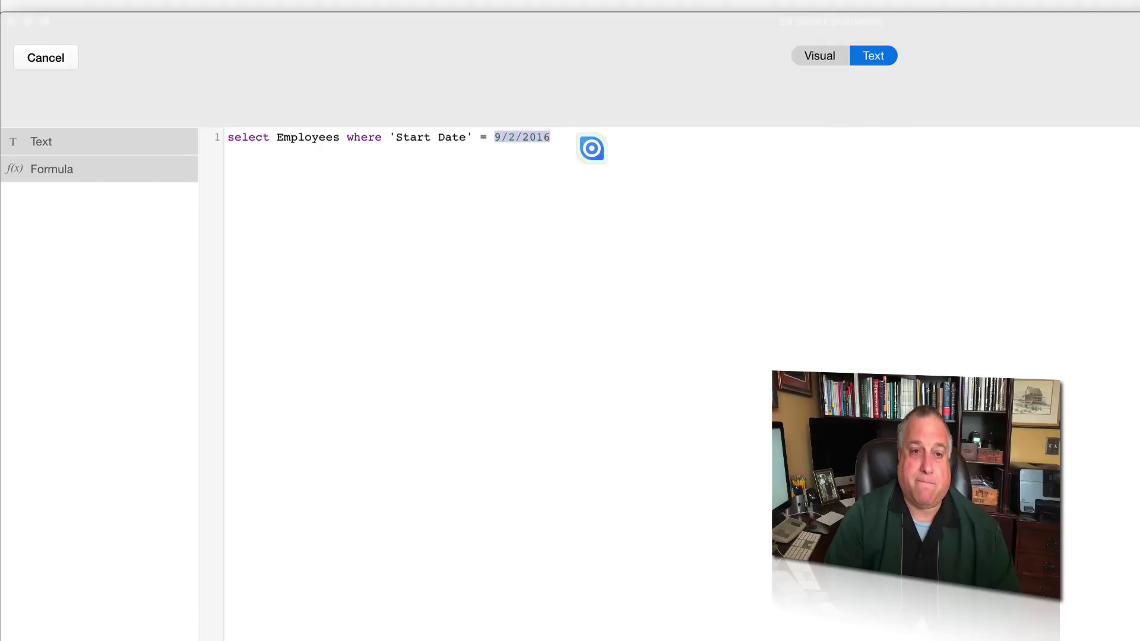
{"action": "left_click", "coordinate": [590, 133]}
{"action": "type", "text": ")"}
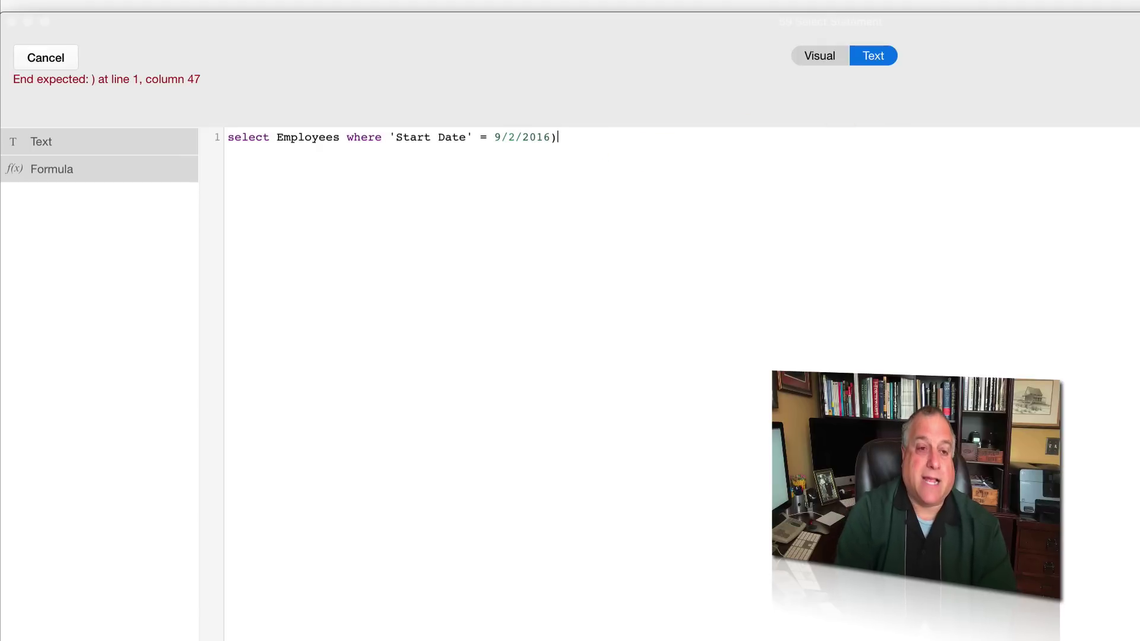
{"action": "left_click", "coordinate": [224, 135]}
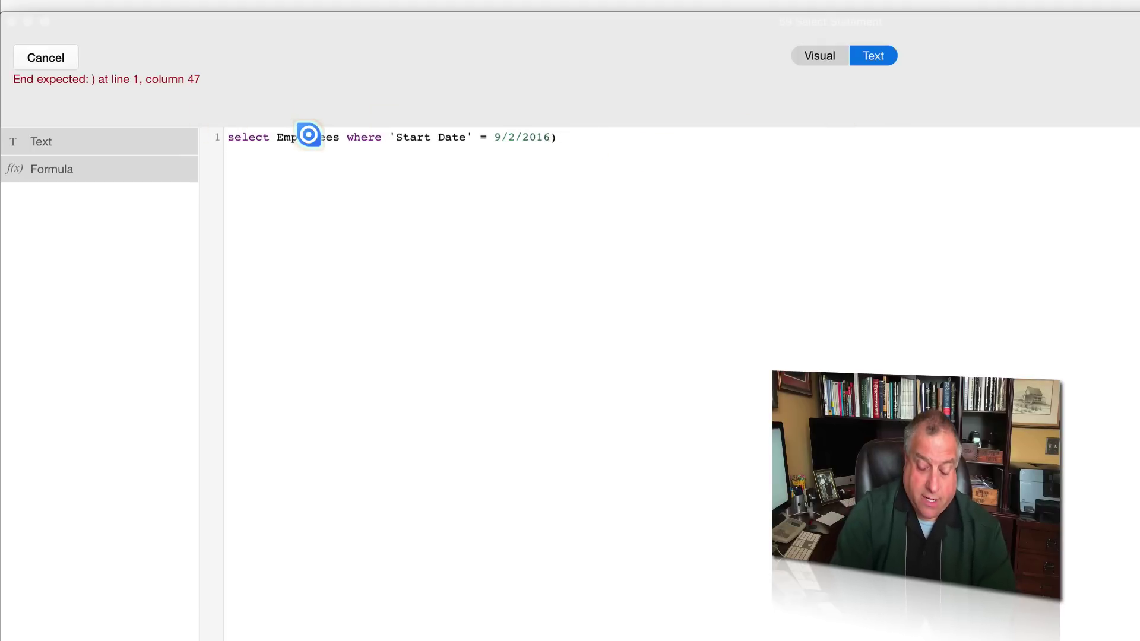
{"action": "type", "text": "("}
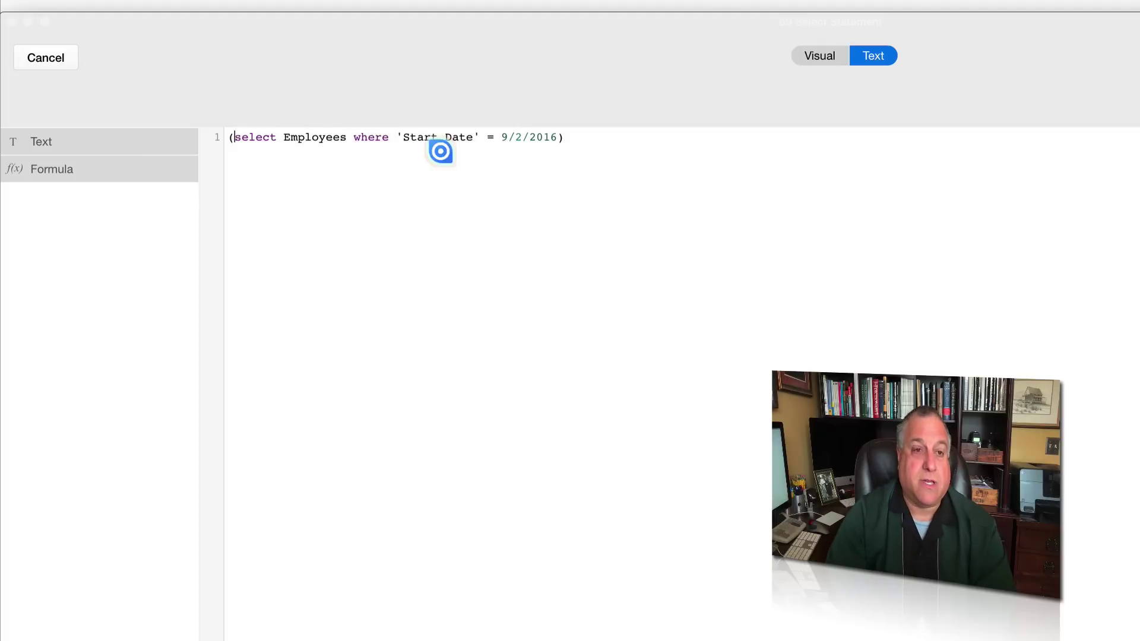
Step: Save the expression with the Start Date condition in the Formula field and leave field editing
{"action": "left_click_drag", "start_coordinate": [281, 137], "coordinate": [491, 137]}
{"action": "left_click", "coordinate": [501, 137]}
{"action": "left_click", "coordinate": [489, 138]}
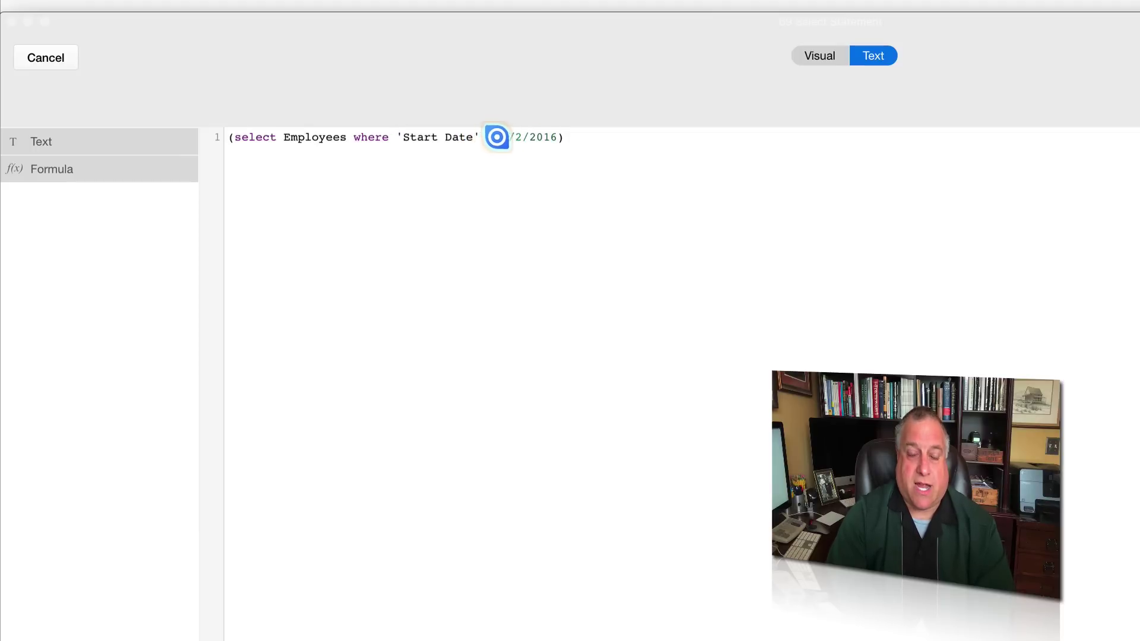
{"action": "left_click_drag", "start_coordinate": [503, 136], "coordinate": [555, 139]}
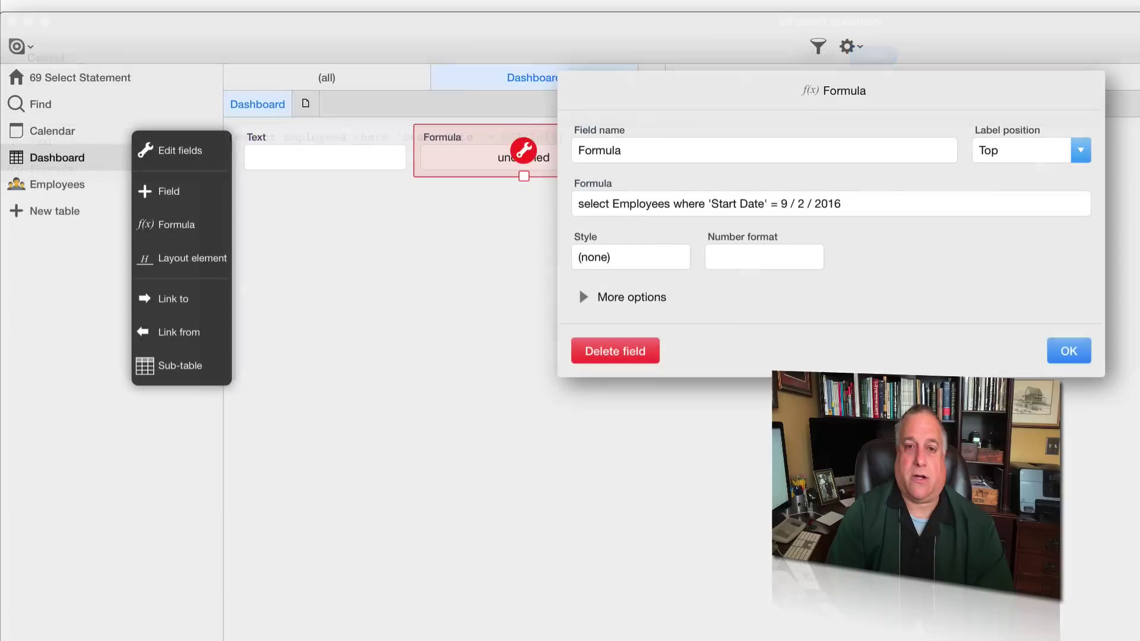
{"action": "left_click", "coordinate": [1071, 347]}
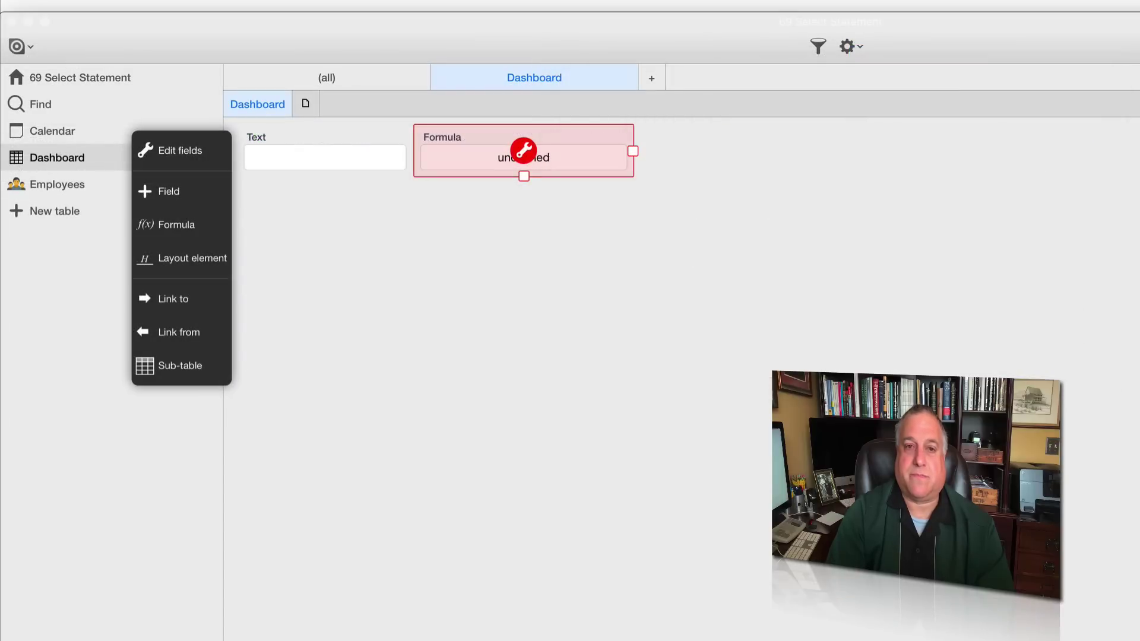
{"action": "left_click", "coordinate": [1072, 252]}
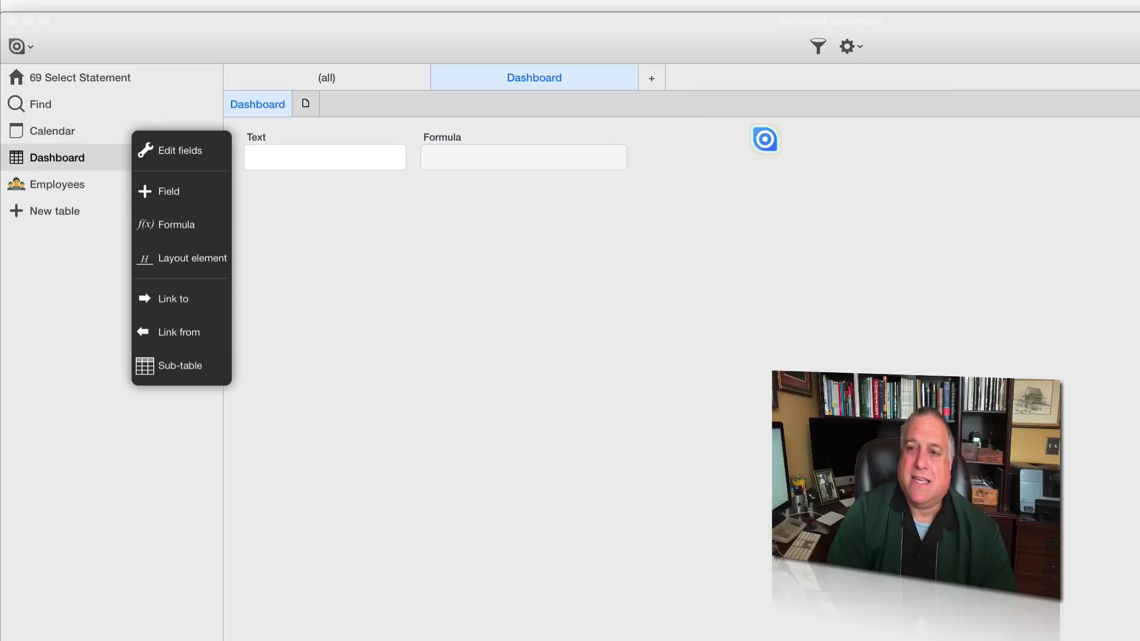
Step: Reopen the Formula field's expression and insert an empty line above the select statement
{"action": "left_click", "coordinate": [544, 134]}
{"action": "left_click", "coordinate": [523, 150]}
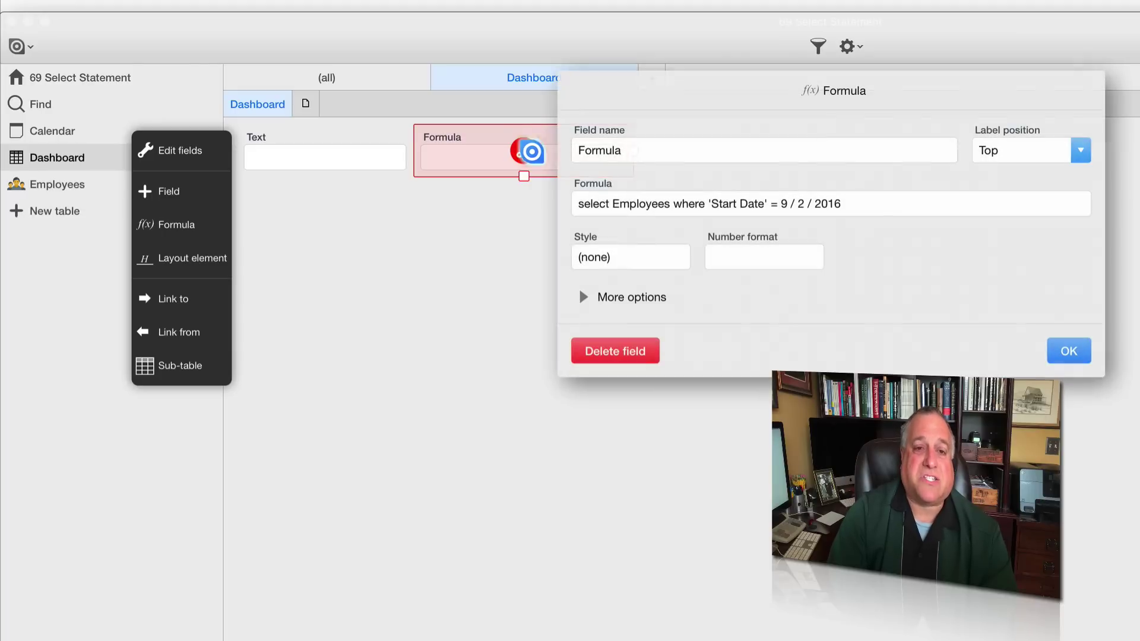
{"action": "left_click", "coordinate": [633, 207]}
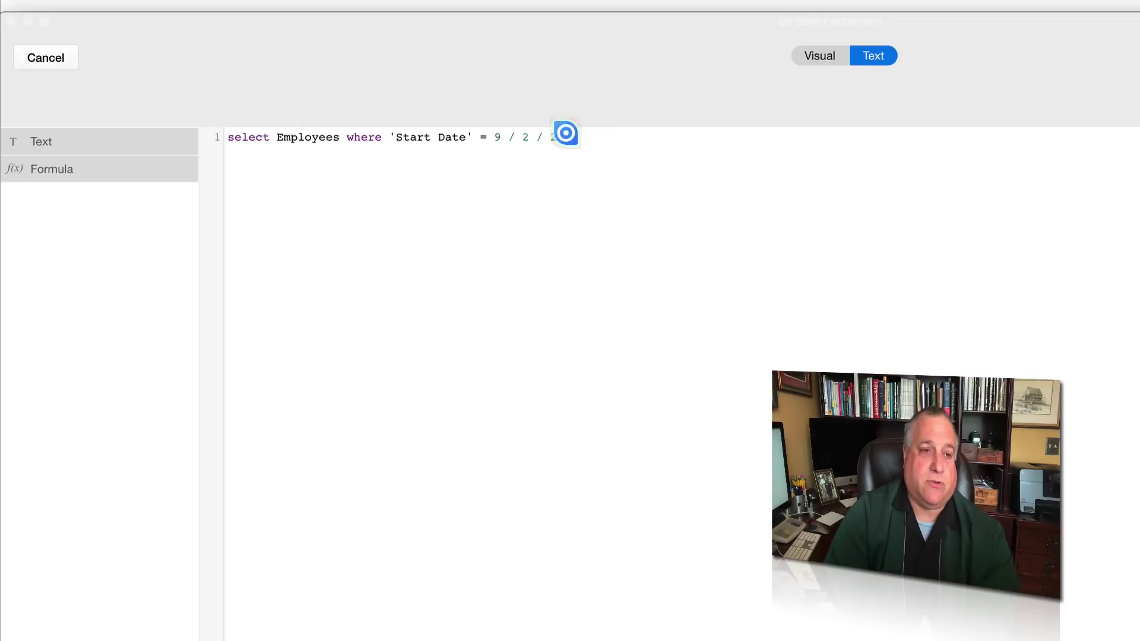
{"action": "left_click", "coordinate": [227, 137]}
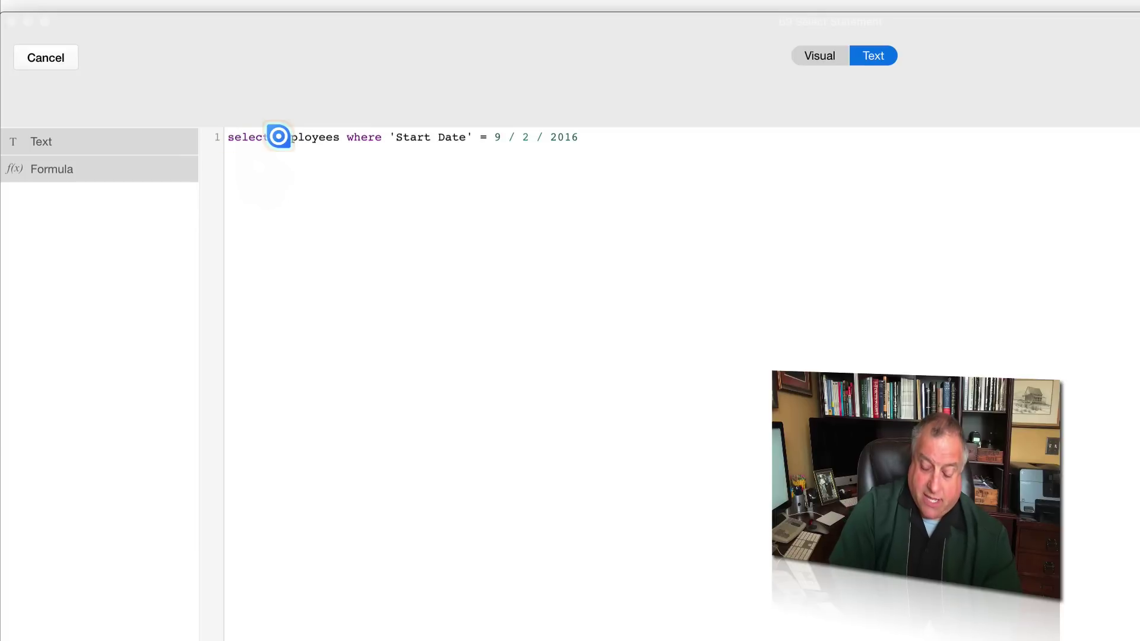
{"action": "key", "text": "Return"}
{"action": "left_click", "coordinate": [227, 137]}
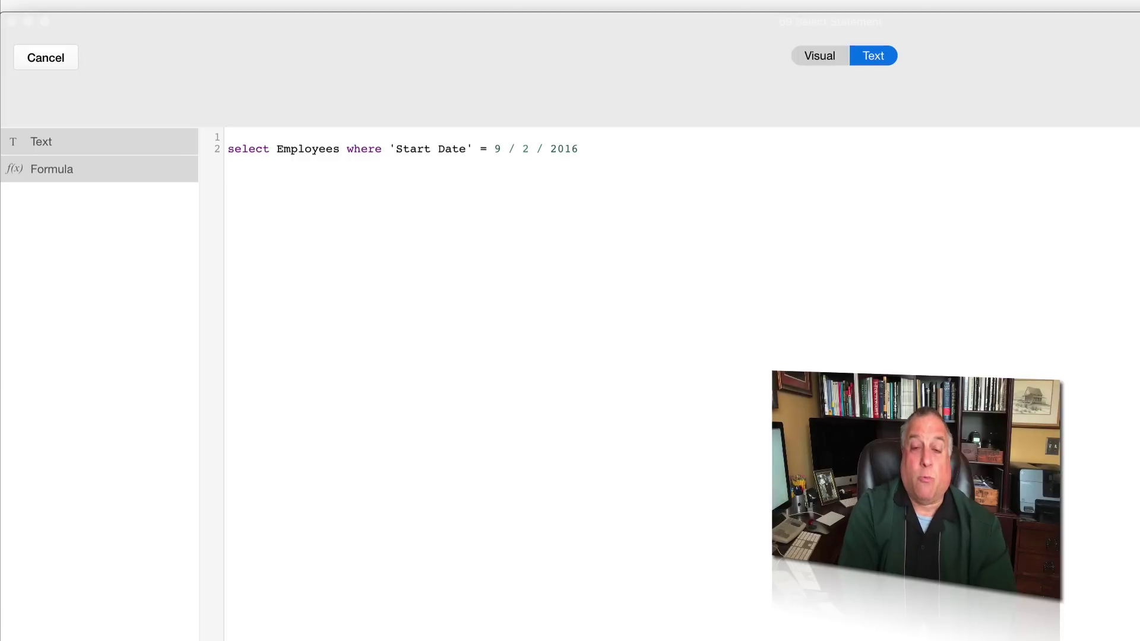
{"action": "type", "text": "min"}
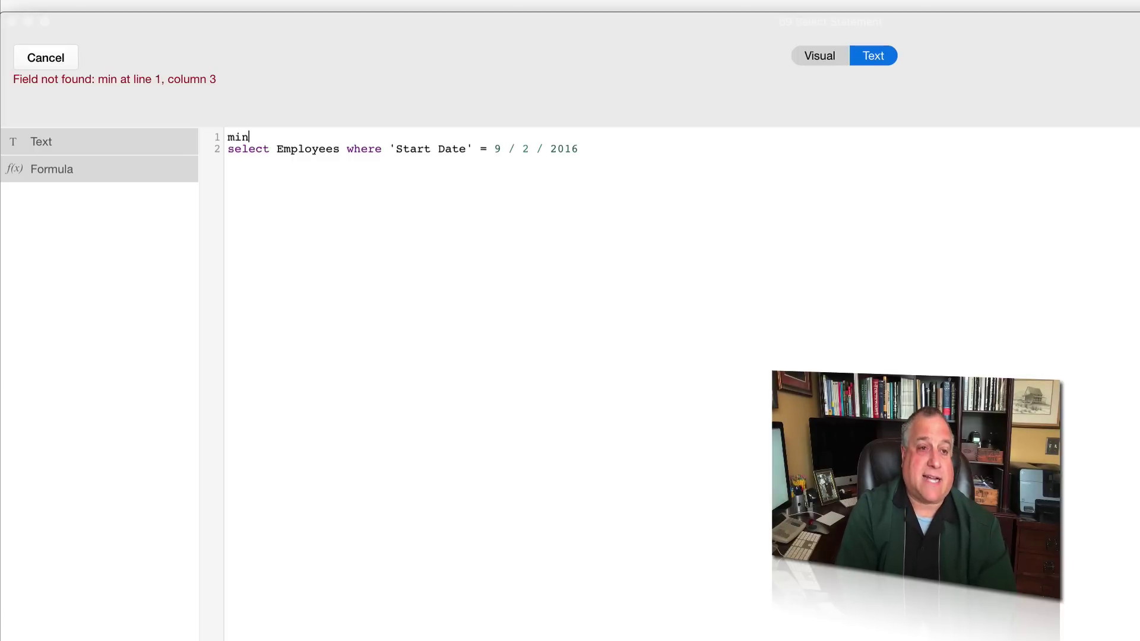
{"action": "type", "text": "("}
{"action": "key", "text": "BackSpace"}
{"action": "key", "text": "BackSpace"}
{"action": "key", "text": "BackSpace"}
{"action": "key", "text": "BackSpace"}
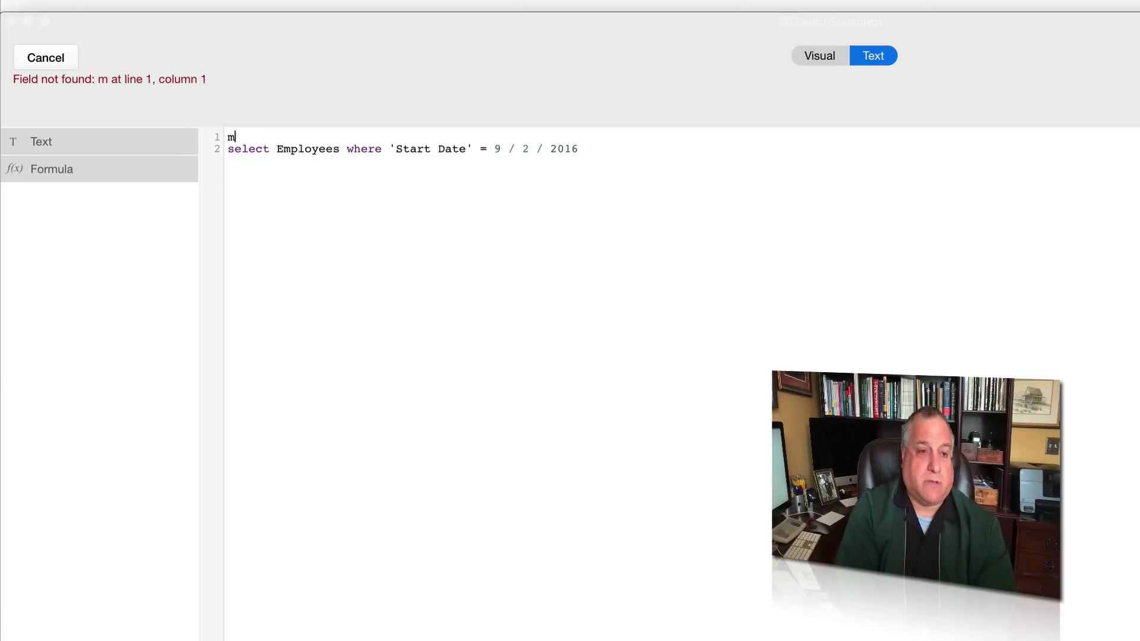
Step: Write min(select Employees.'Start Date') on the first line, above the existing select Employees where statement
{"action": "type", "text": "select Employees"}
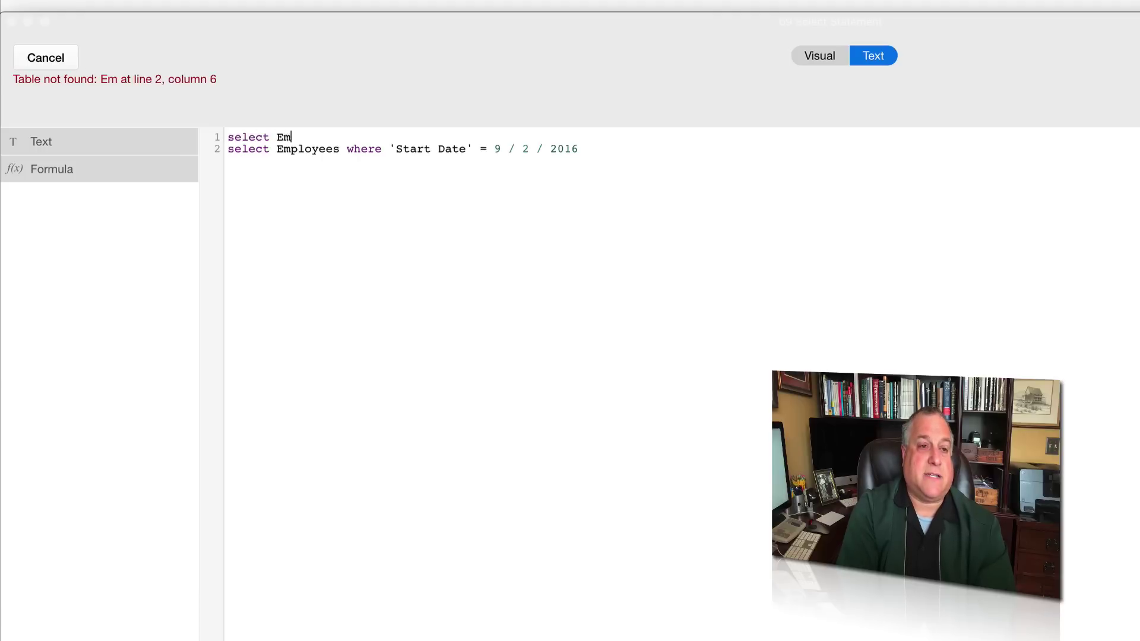
{"action": "type", "text": "."}
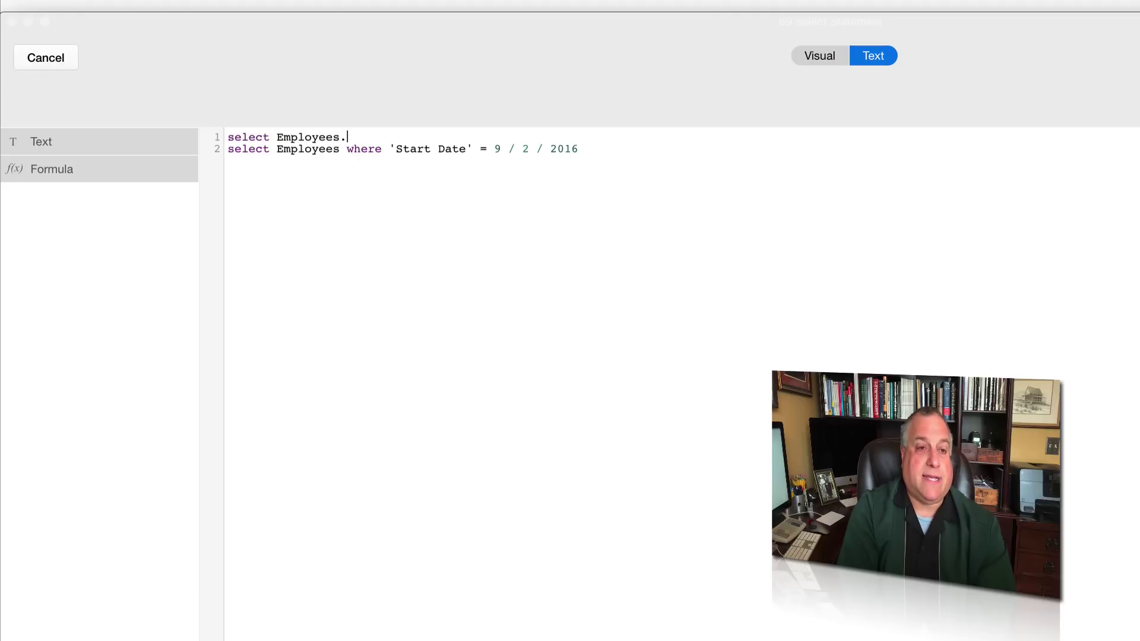
{"action": "type", "text": "'Start Date'"}
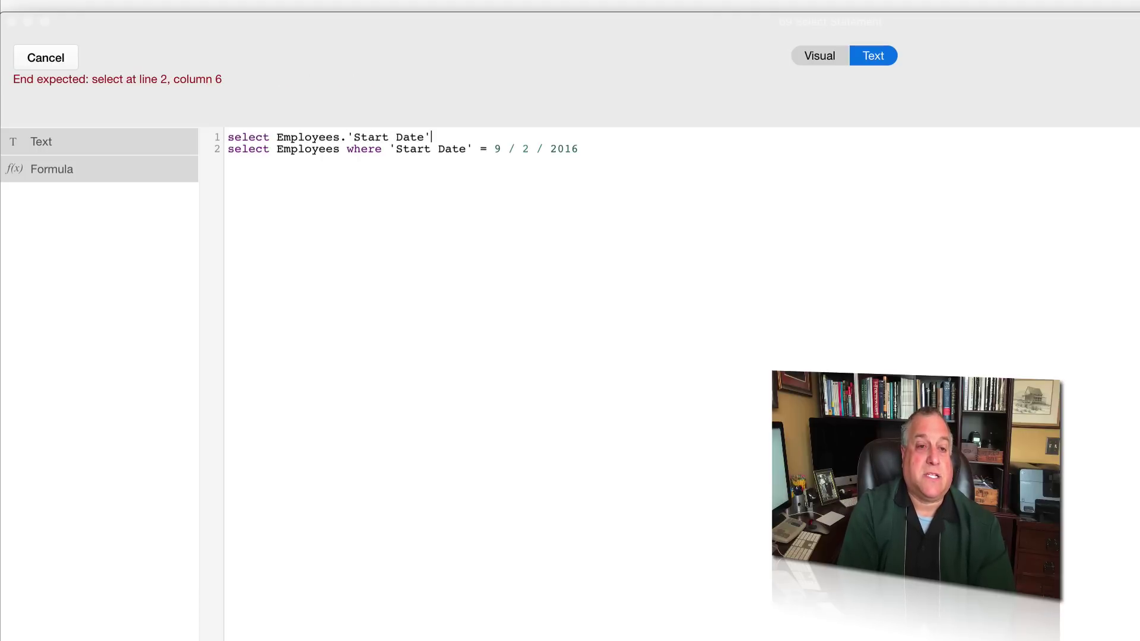
{"action": "type", "text": ")"}
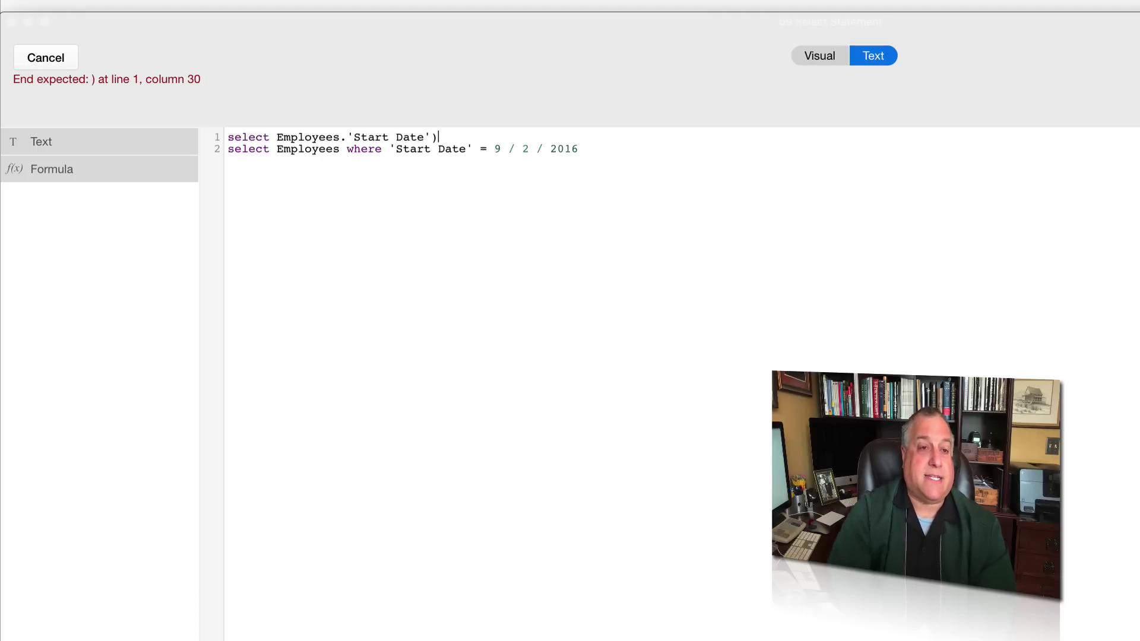
{"action": "left_click", "coordinate": [226, 137]}
{"action": "type", "text": "("}
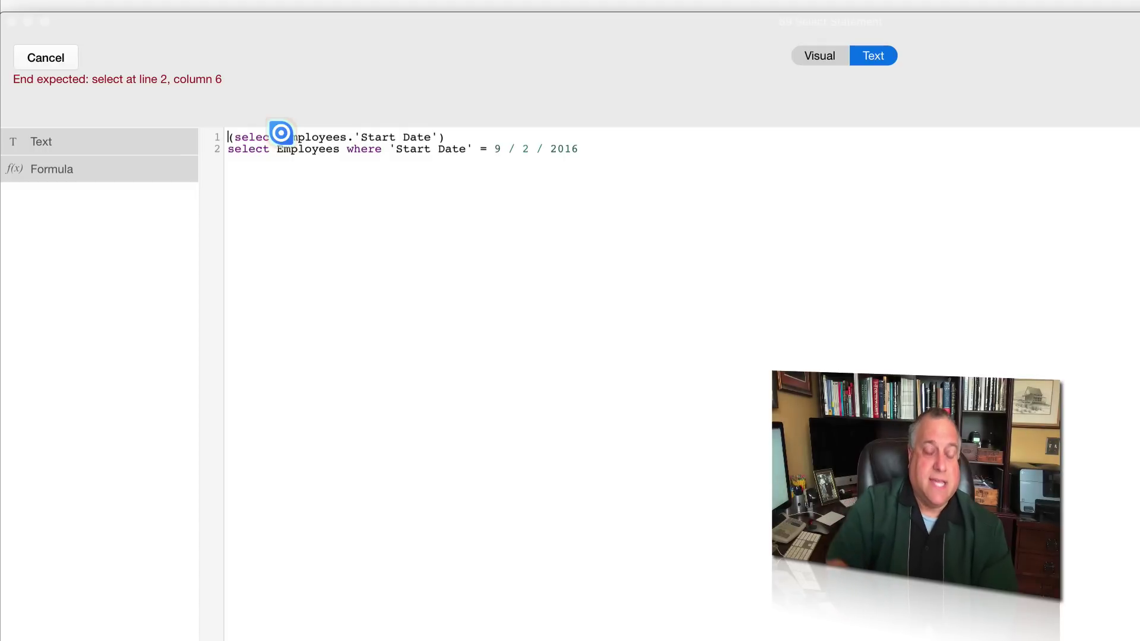
{"action": "type", "text": "min"}
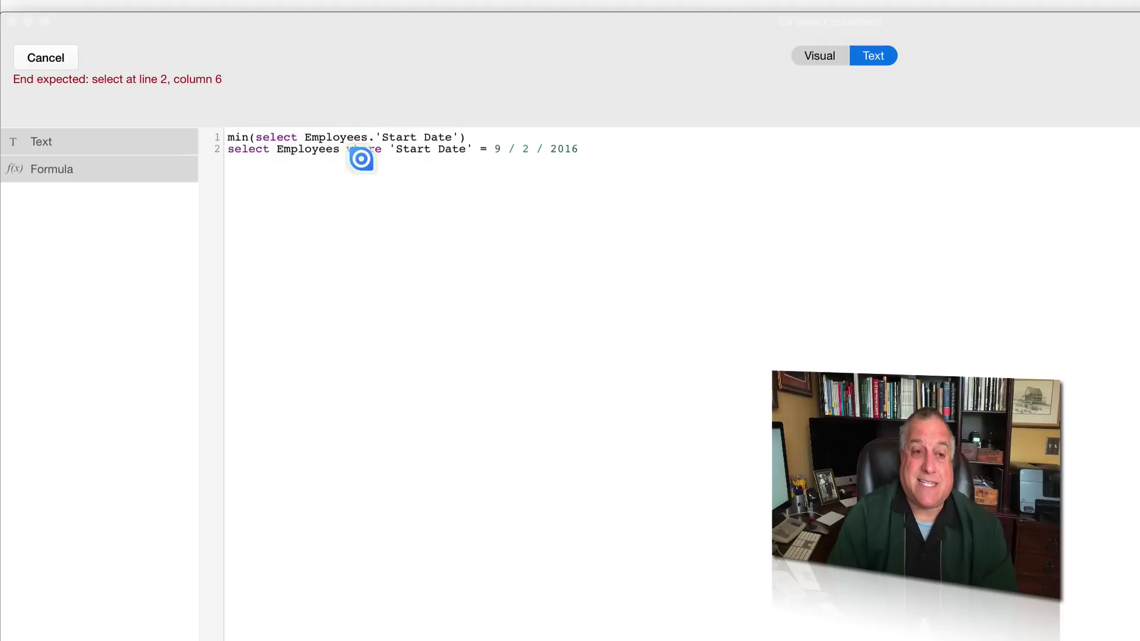
Step: Assign the min(select Employees.'Start Date') expression on the first line to a variable x with let x :=
{"action": "left_click_drag", "start_coordinate": [467, 132], "coordinate": [217, 134]}
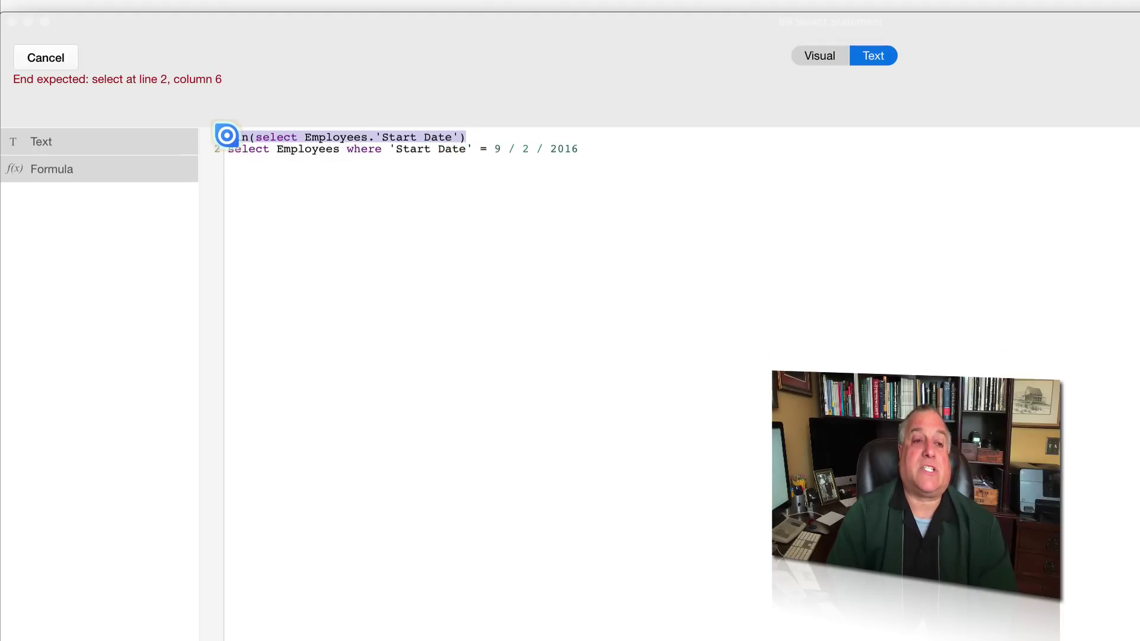
{"action": "left_click", "coordinate": [224, 136]}
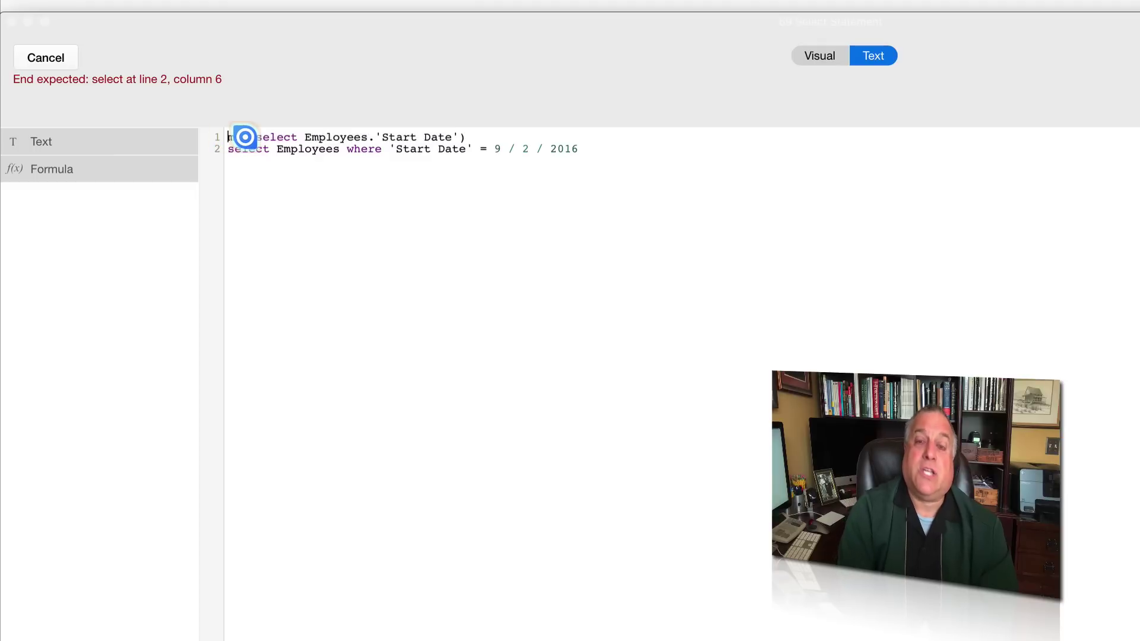
{"action": "type", "text": "let "}
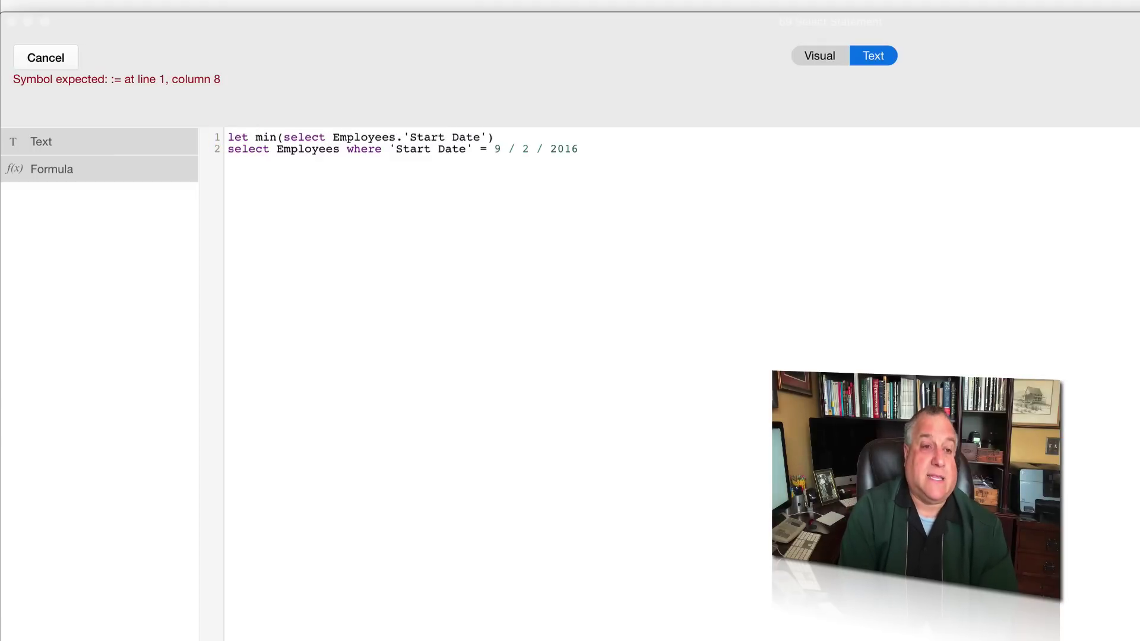
{"action": "type", "text": "x"}
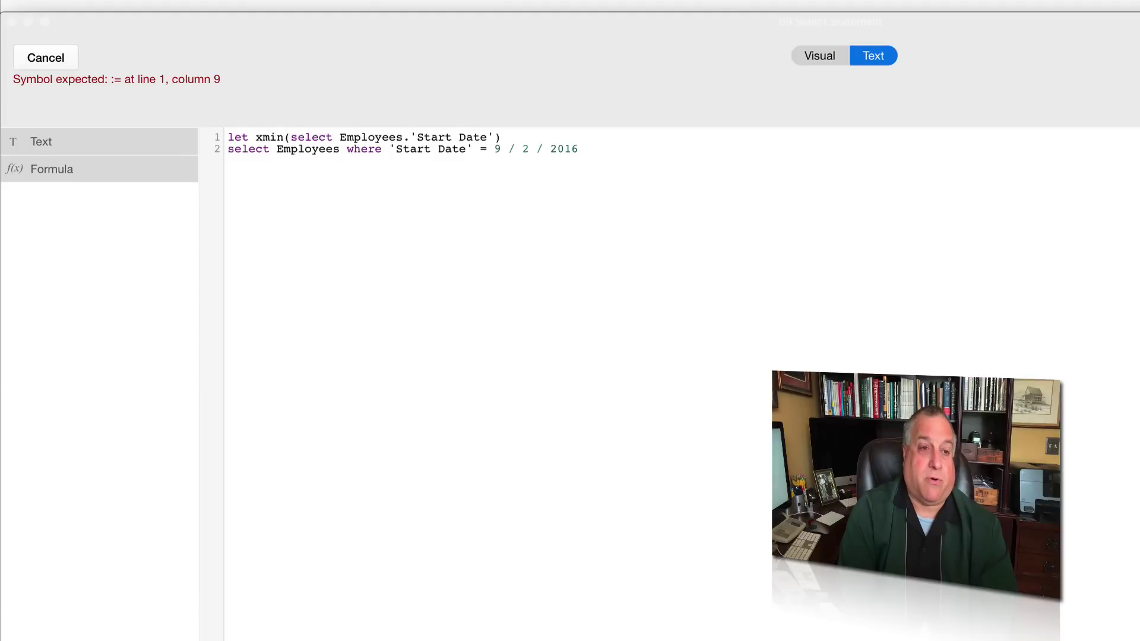
{"action": "type", "text": " :="}
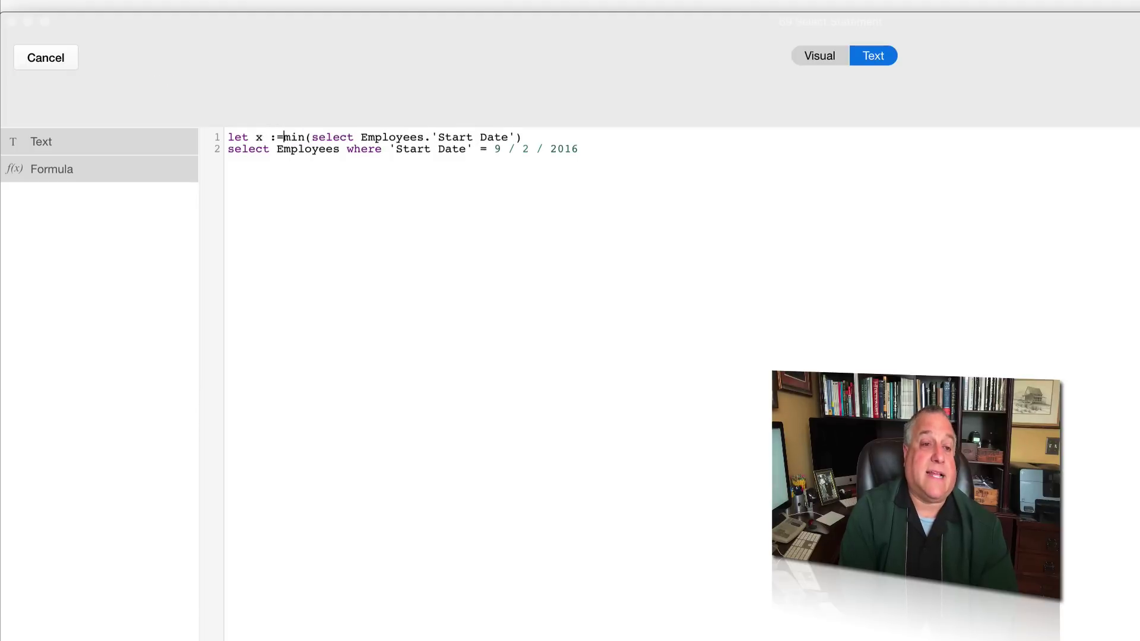
{"action": "left_click", "coordinate": [255, 137]}
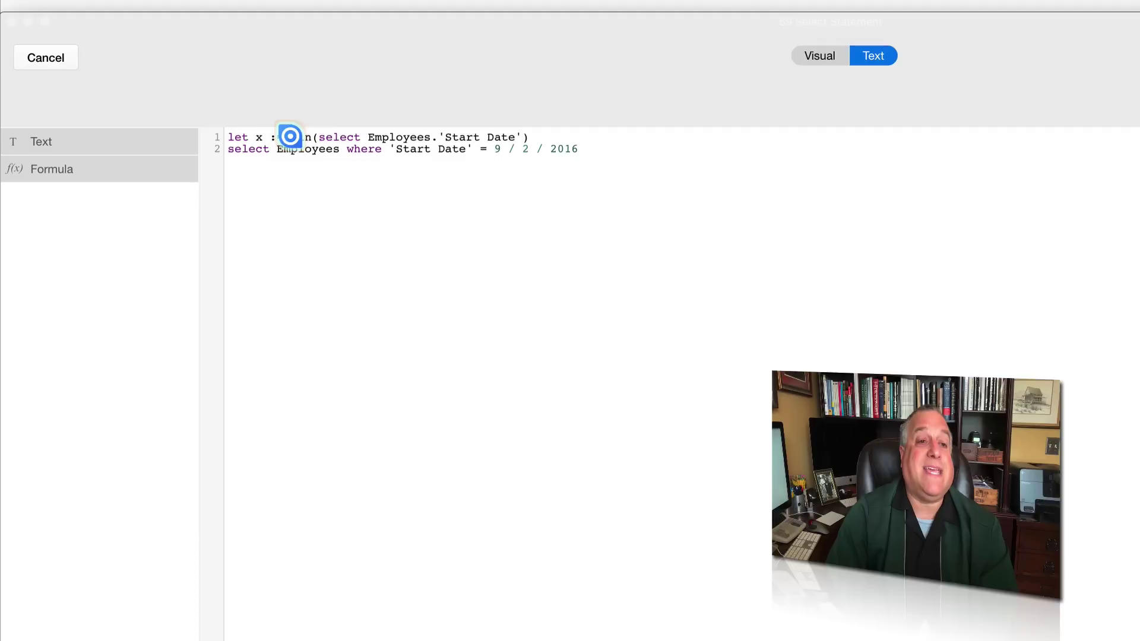
{"action": "left_click_drag", "start_coordinate": [290, 137], "coordinate": [534, 137]}
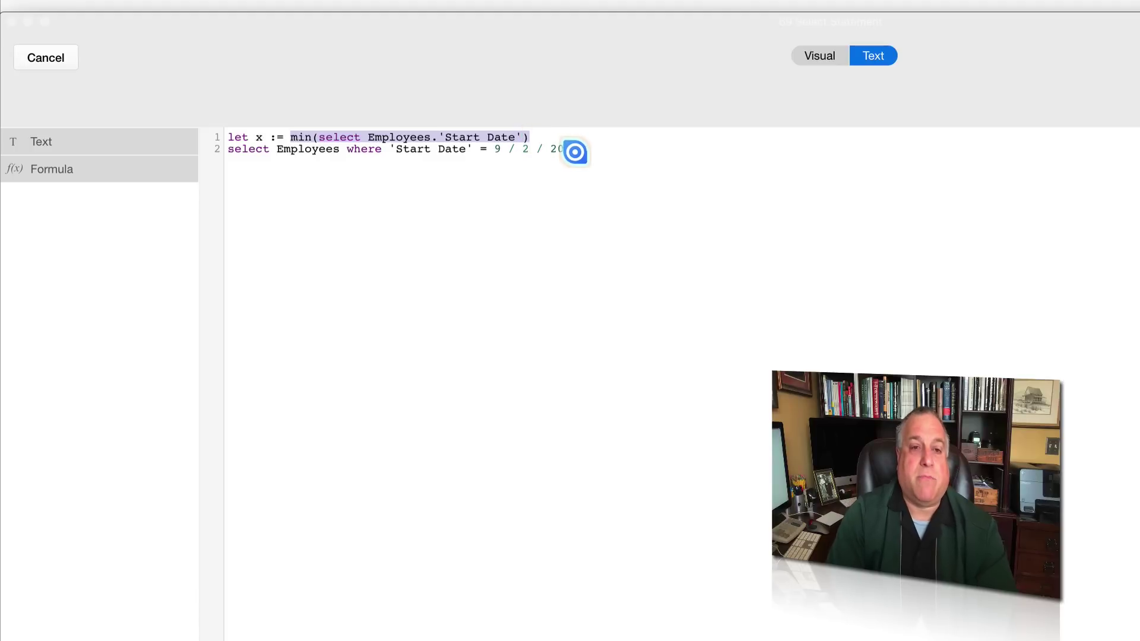
Step: Replace the whole expression with select Employees, save the Formula field and leave field editing
{"action": "left_click", "coordinate": [397, 130]}
{"action": "key", "text": "super+a"}
{"action": "type", "text": "s"}
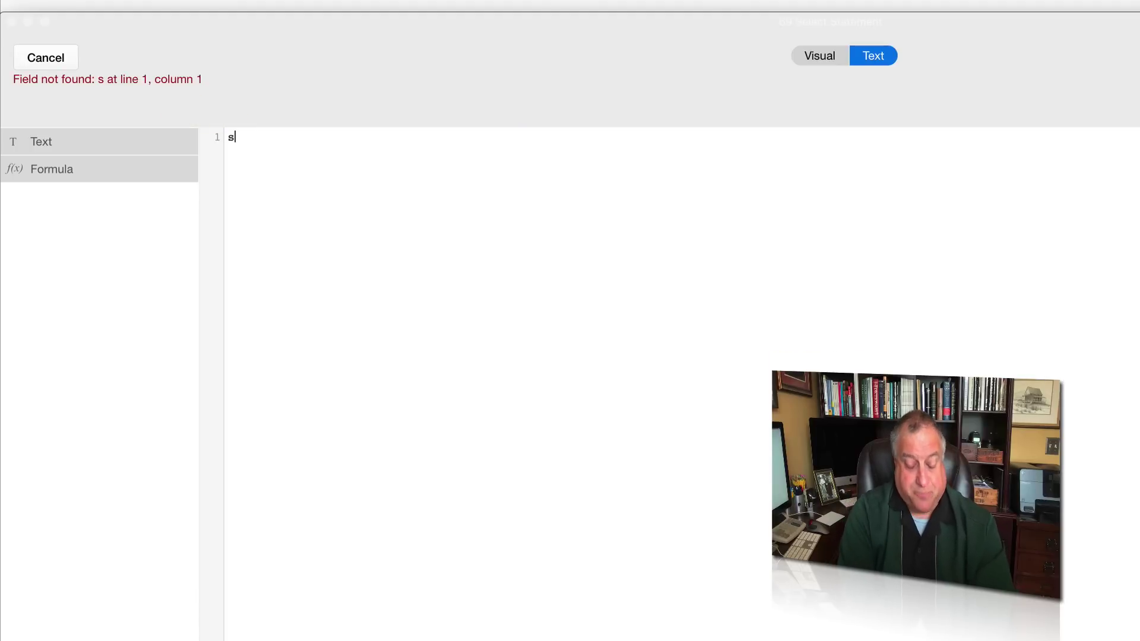
{"action": "type", "text": "elect Employees"}
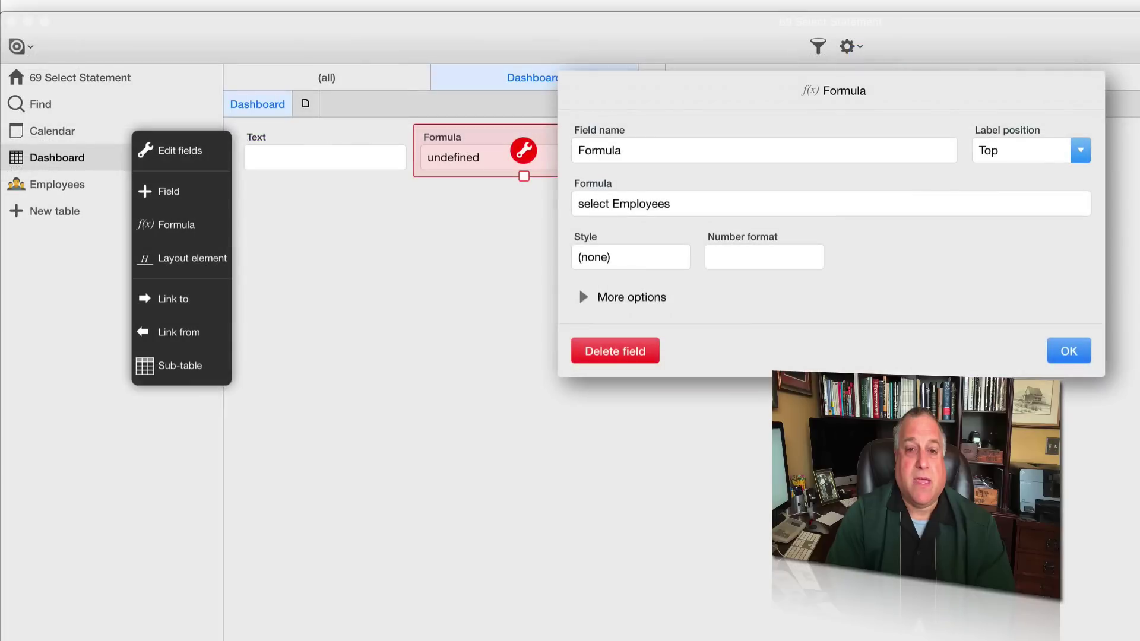
{"action": "left_click", "coordinate": [1074, 348]}
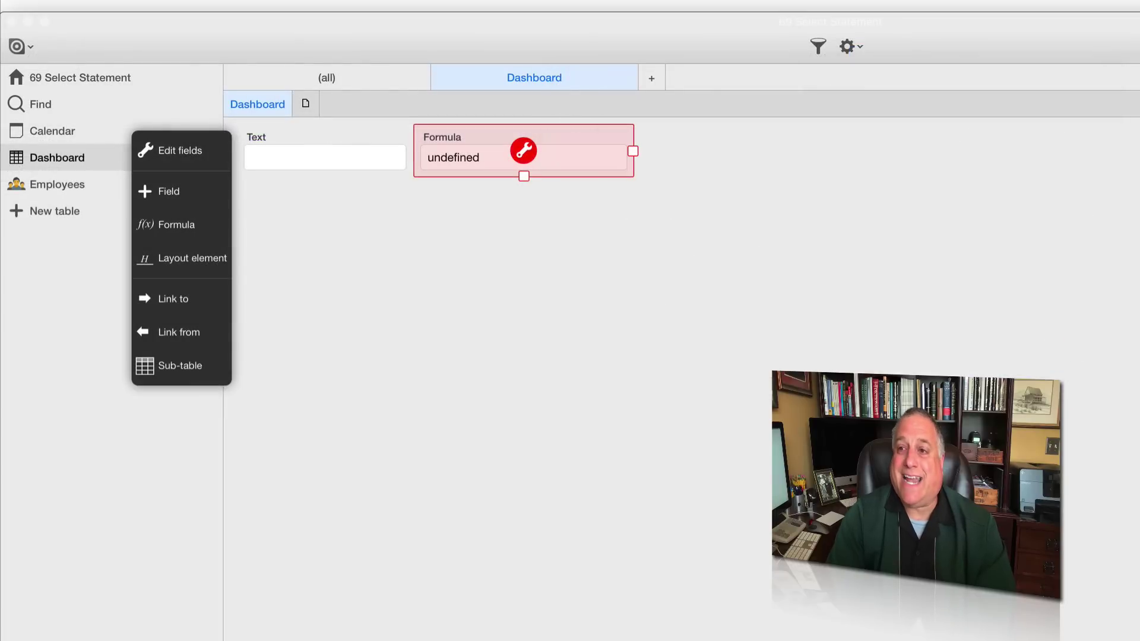
{"action": "left_click", "coordinate": [755, 234]}
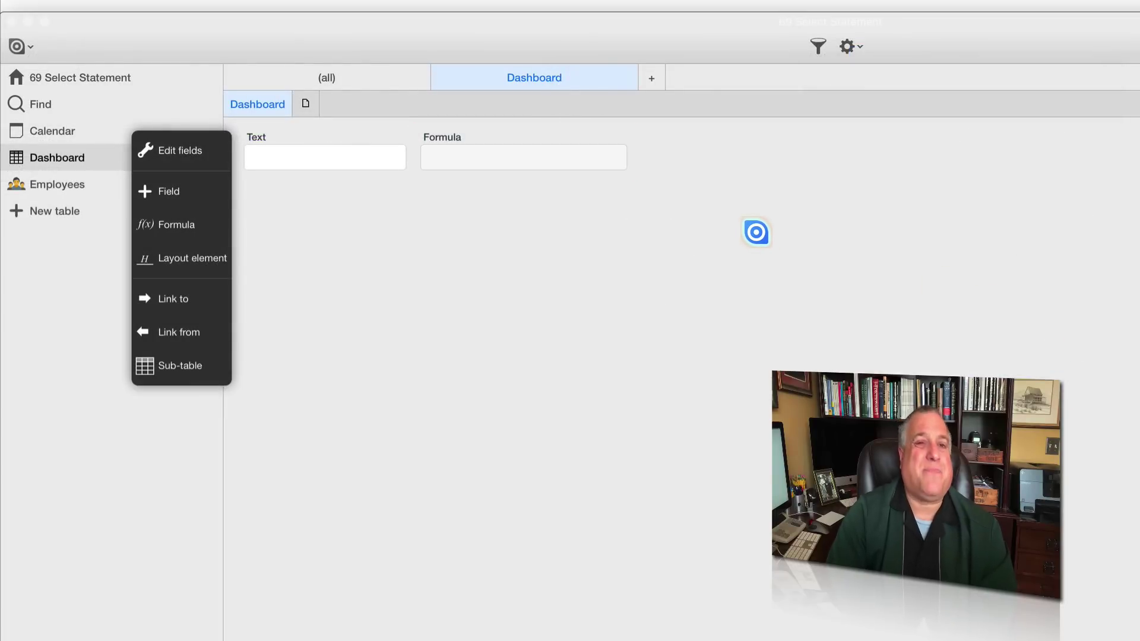
Step: Reopen the Formula field's expression and extend the select statement to select Employees.'Start Date'
{"action": "left_click", "coordinate": [557, 134]}
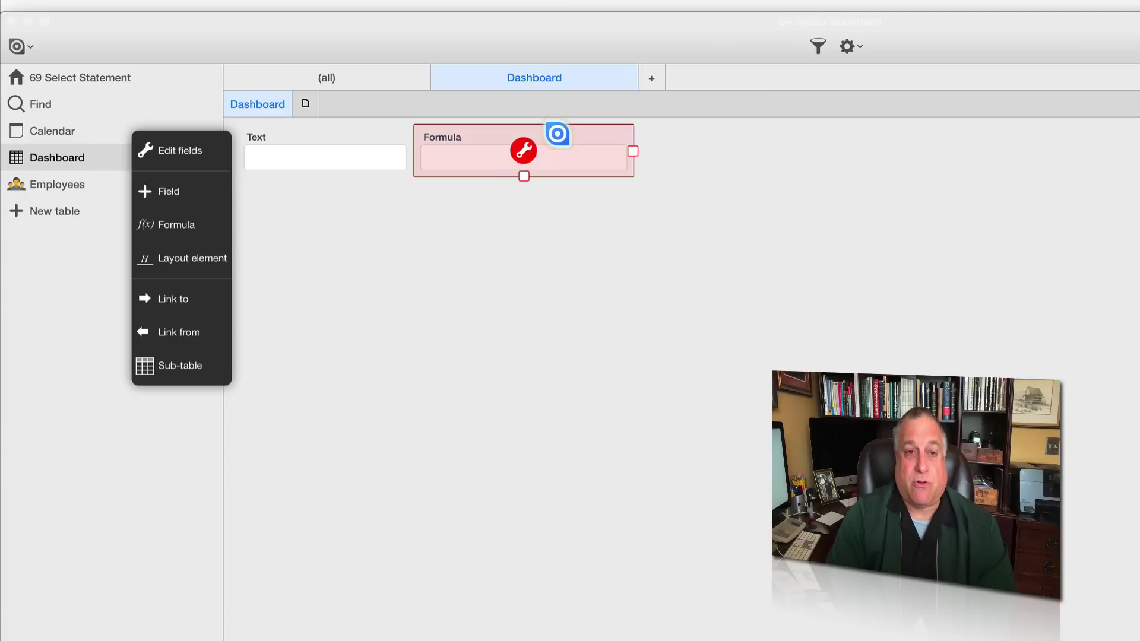
{"action": "left_click", "coordinate": [524, 154]}
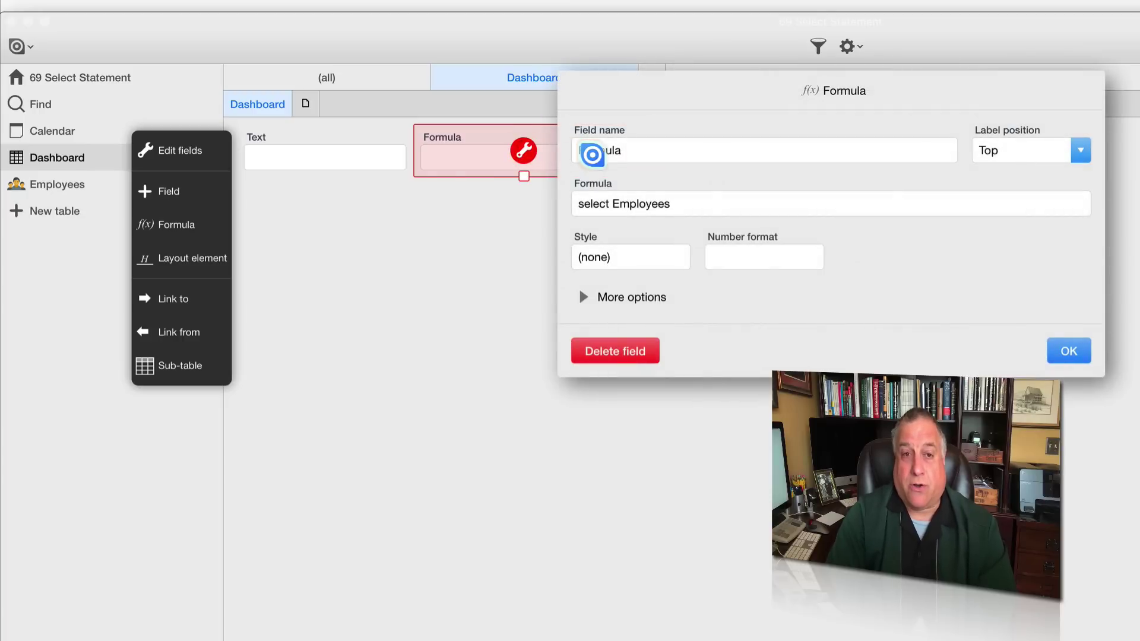
{"action": "left_click", "coordinate": [603, 198]}
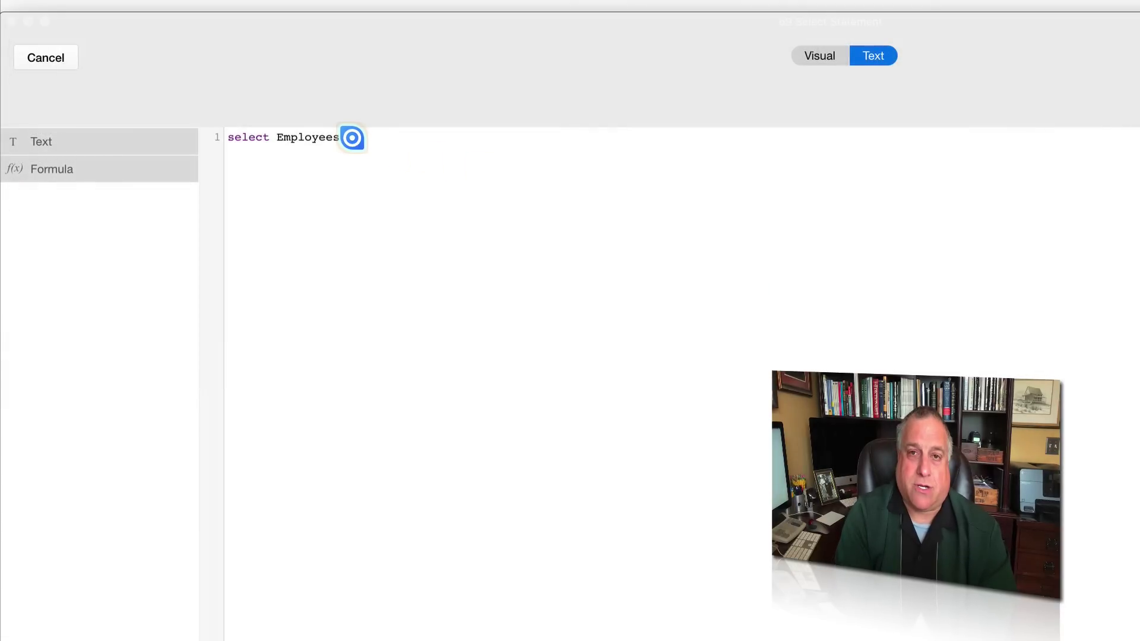
{"action": "left_click_drag", "start_coordinate": [351, 138], "coordinate": [226, 137]}
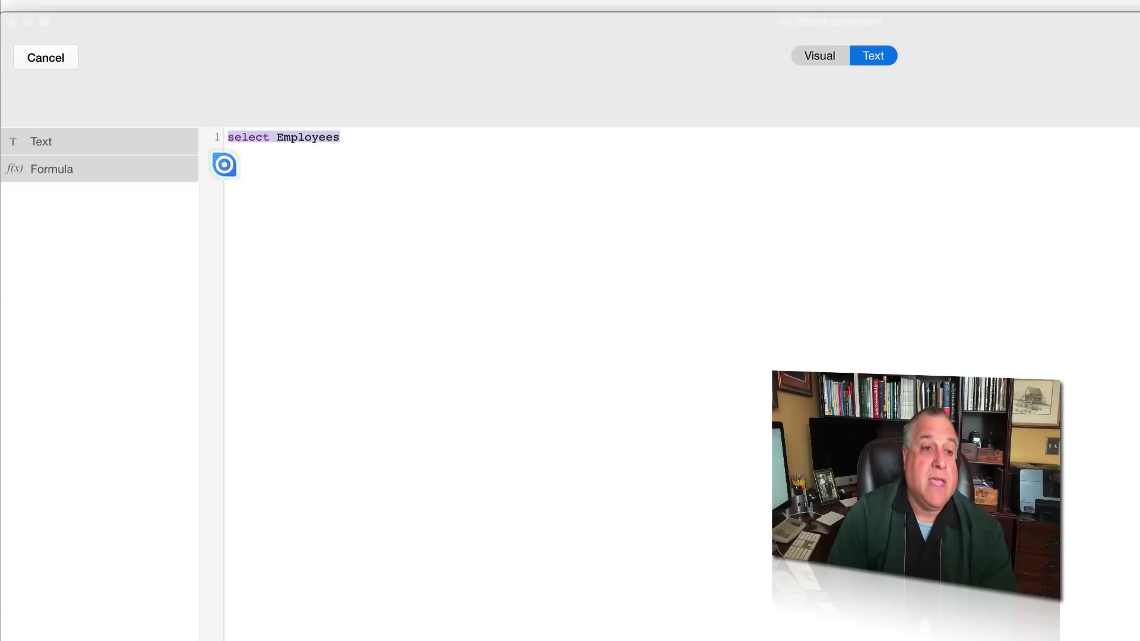
{"action": "left_click", "coordinate": [227, 137]}
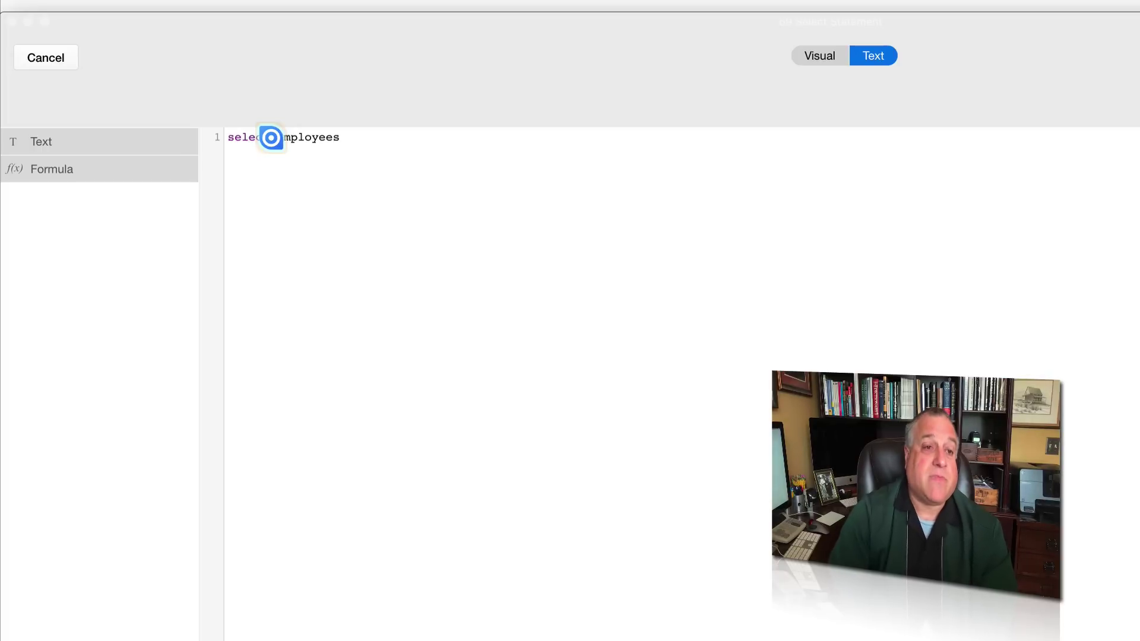
{"action": "left_click", "coordinate": [351, 137]}
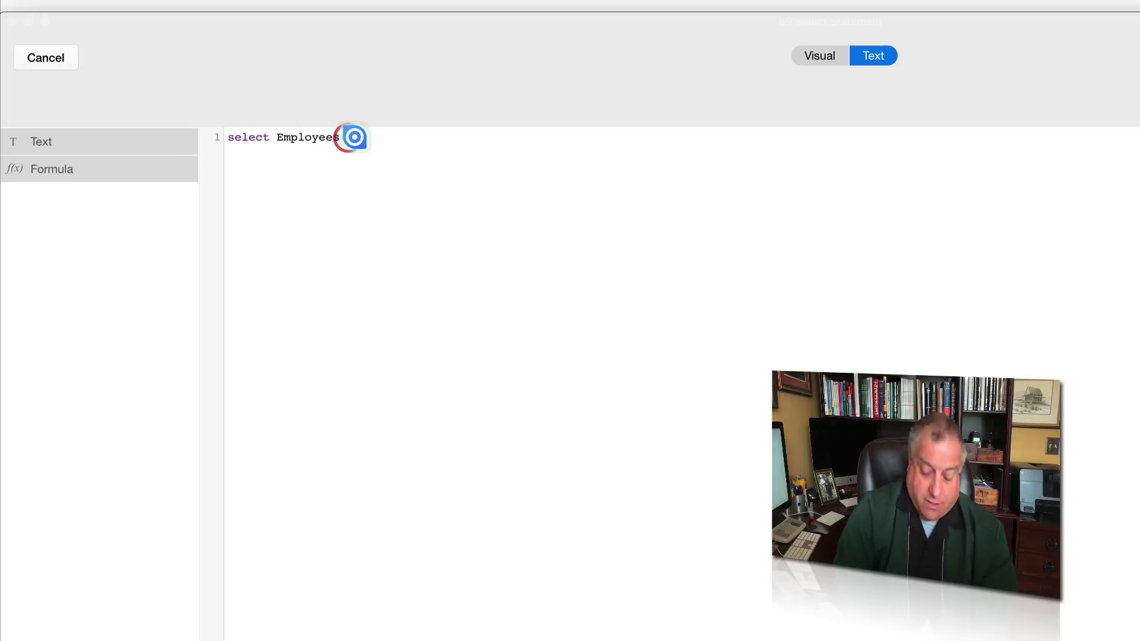
{"action": "type", "text": "."}
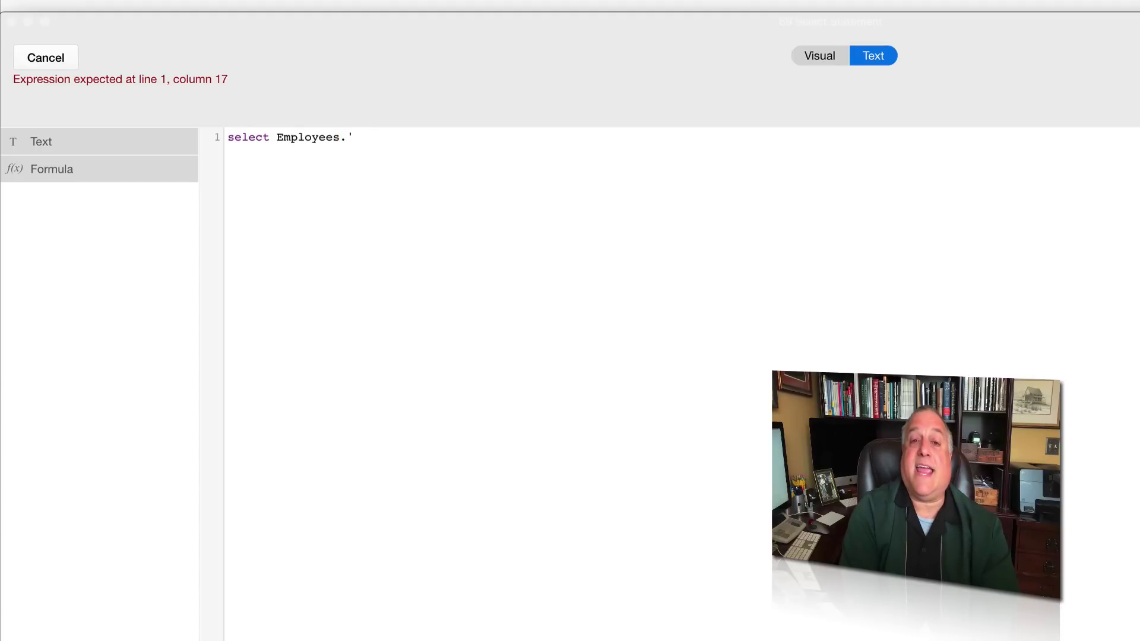
{"action": "type", "text": "'Start Date'"}
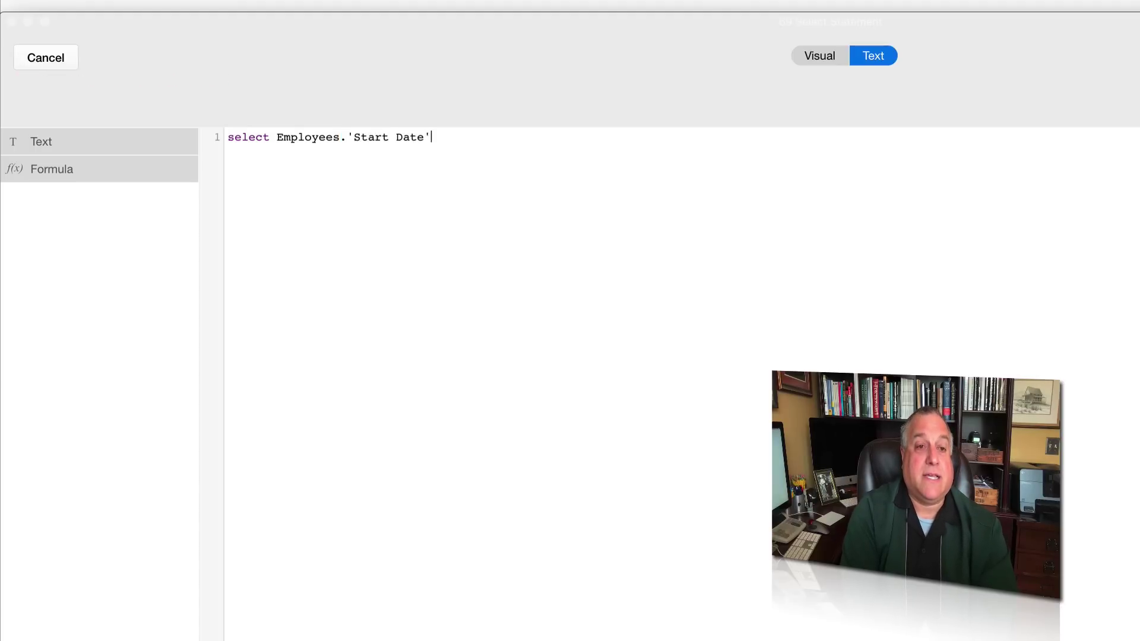
Step: Enclose the select statement in parentheses and put min in front of it
{"action": "type", "text": ")"}
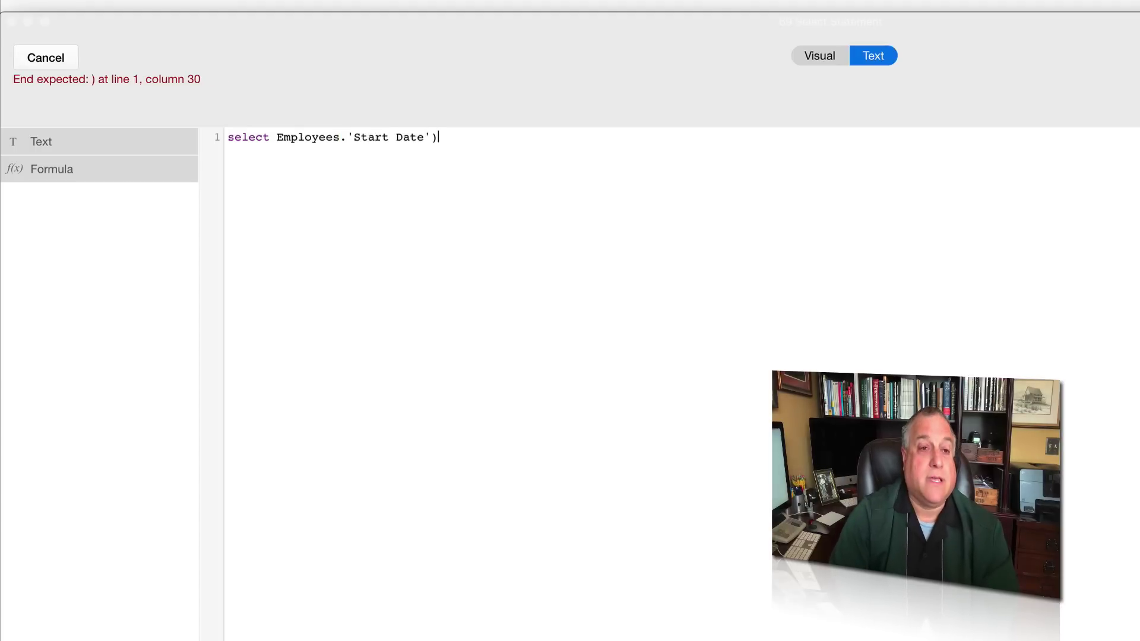
{"action": "key", "text": "super+Left"}
{"action": "type", "text": "("}
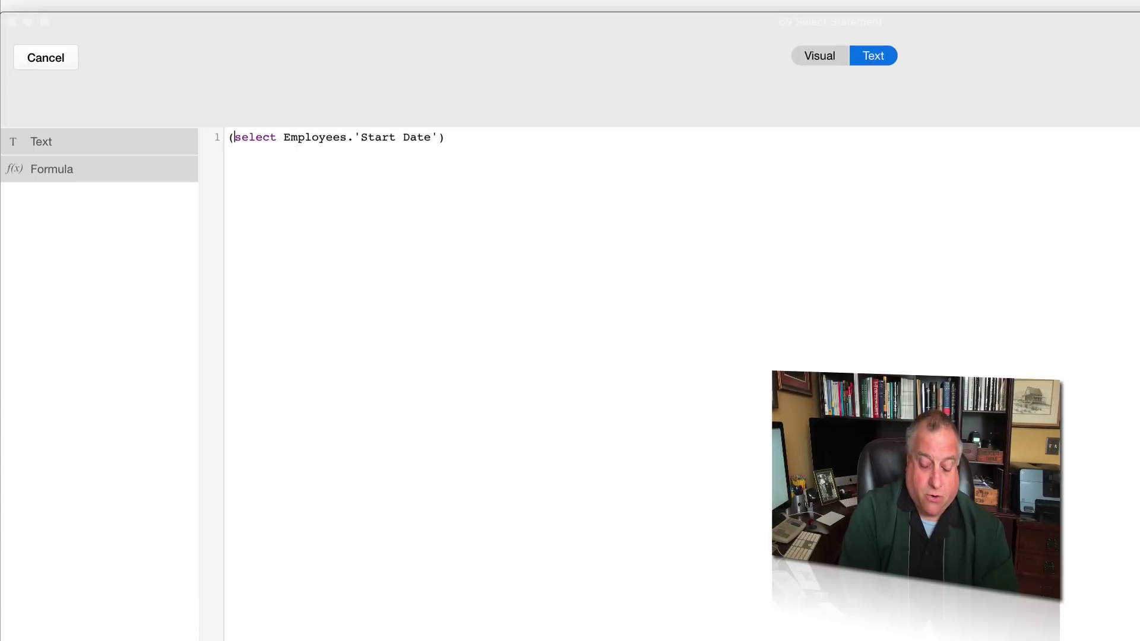
{"action": "key", "text": "Left"}
{"action": "type", "text": "min"}
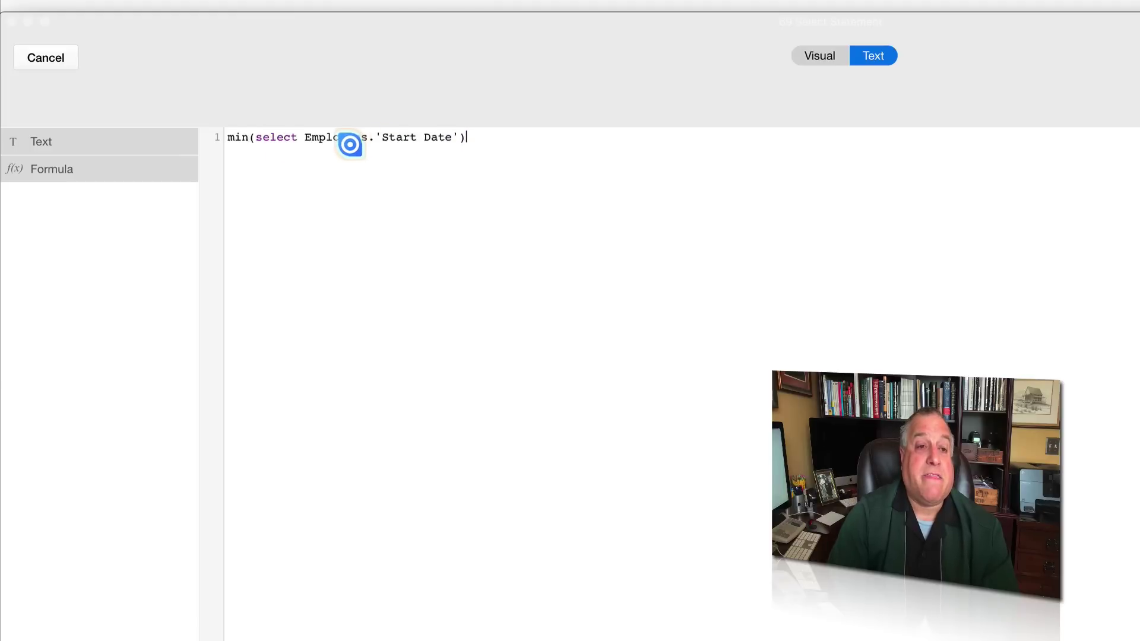
Step: Save the min expression in the Formula field and leave field editing
{"action": "triple_click", "coordinate": [224, 131]}
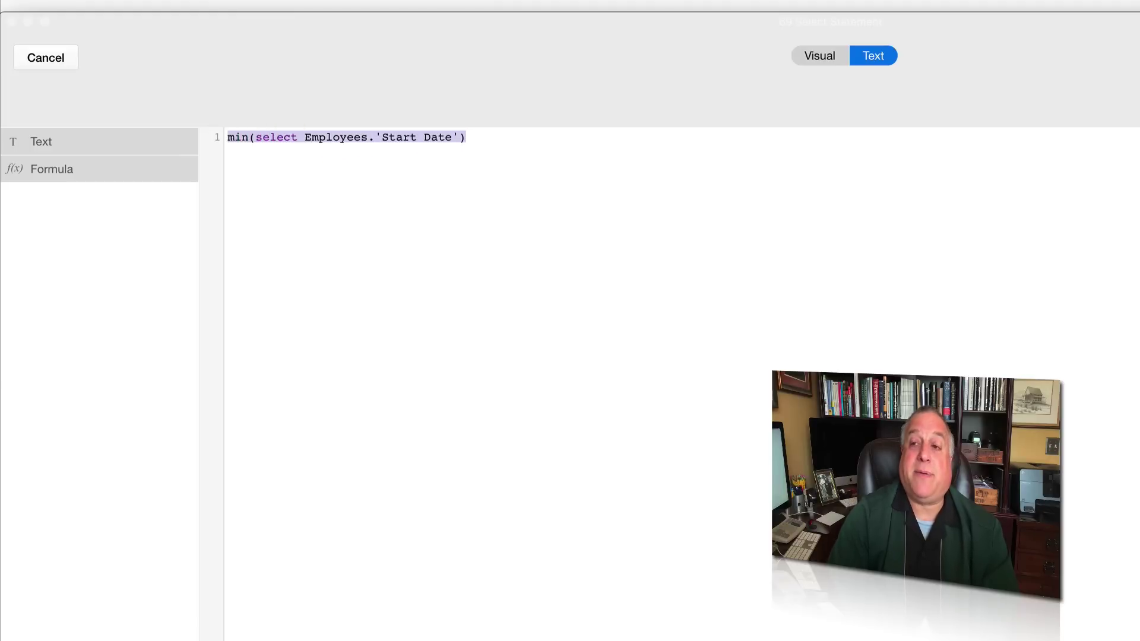
{"action": "key", "text": "super+Return"}
{"action": "left_click", "coordinate": [1067, 349]}
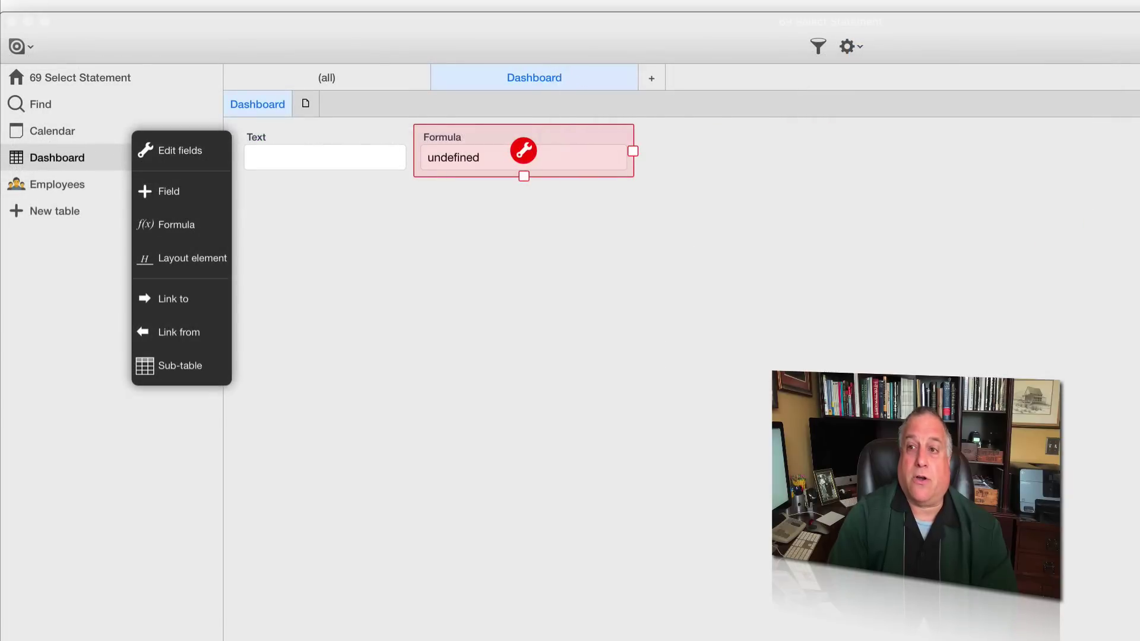
{"action": "left_click", "coordinate": [980, 249]}
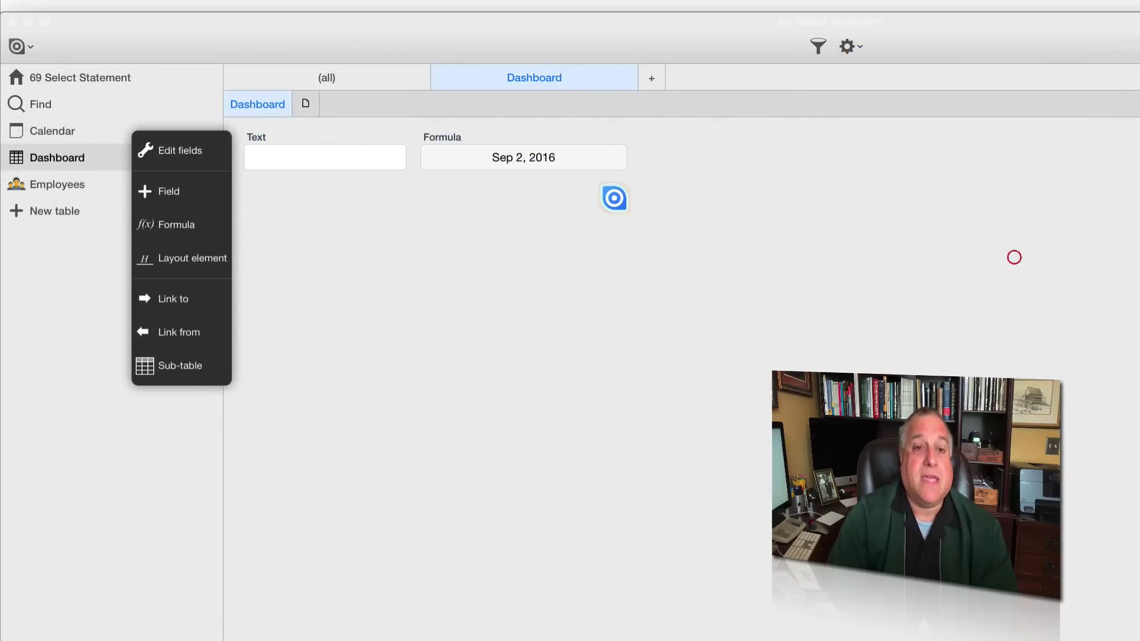
Step: Reopen the Formula field's expression and assign the min statement to a variable i by prefixing let i :=
{"action": "left_click", "coordinate": [586, 136]}
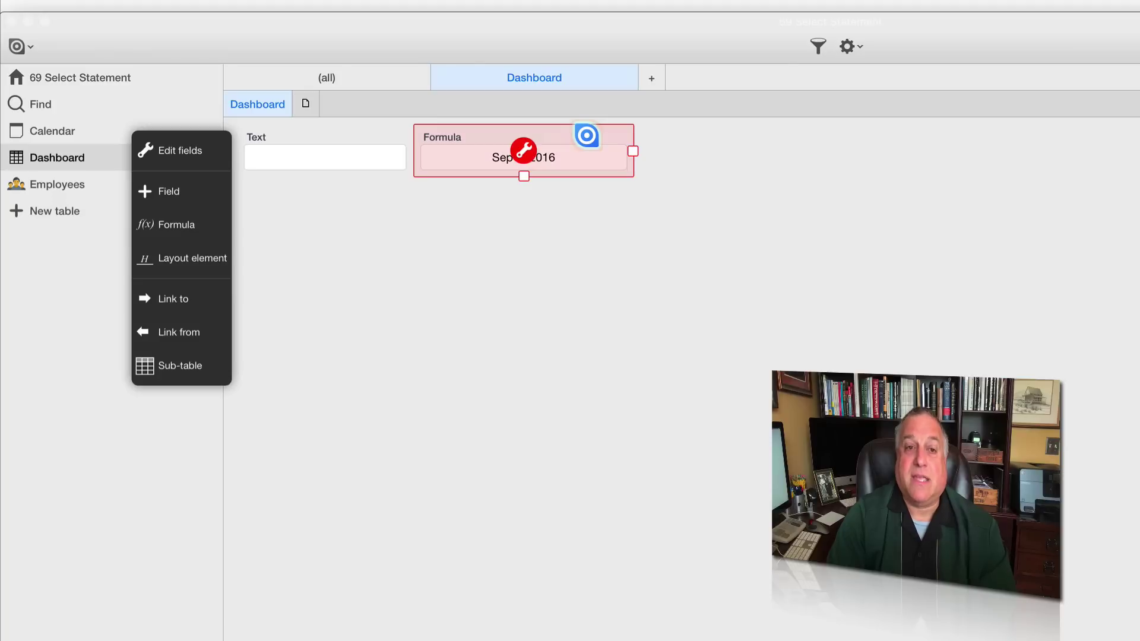
{"action": "left_click", "coordinate": [522, 150]}
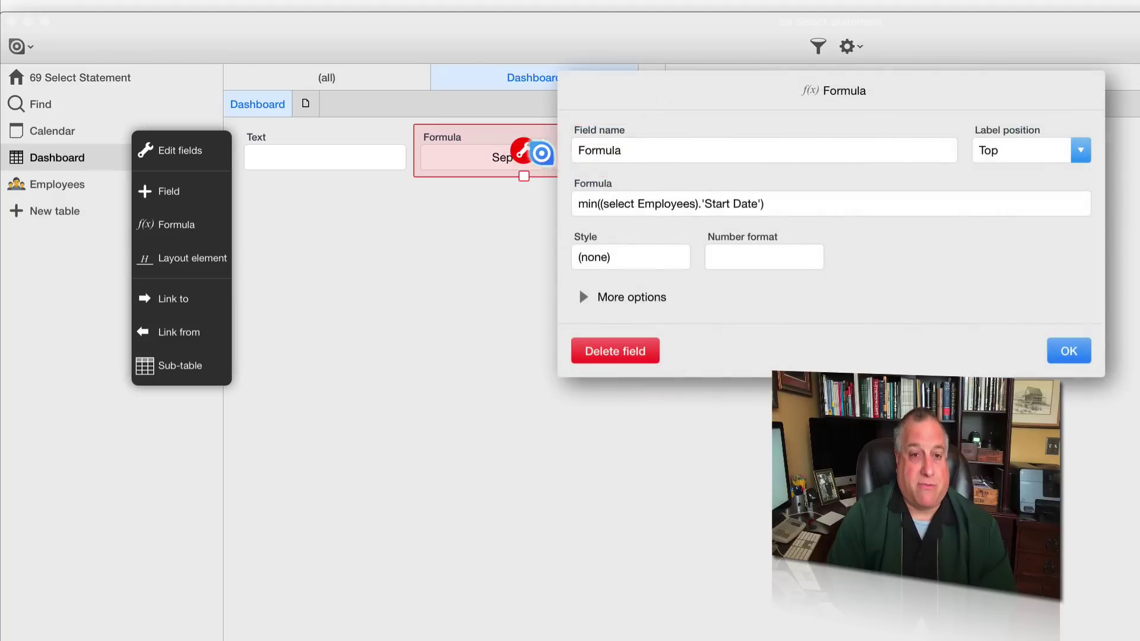
{"action": "left_click", "coordinate": [603, 204]}
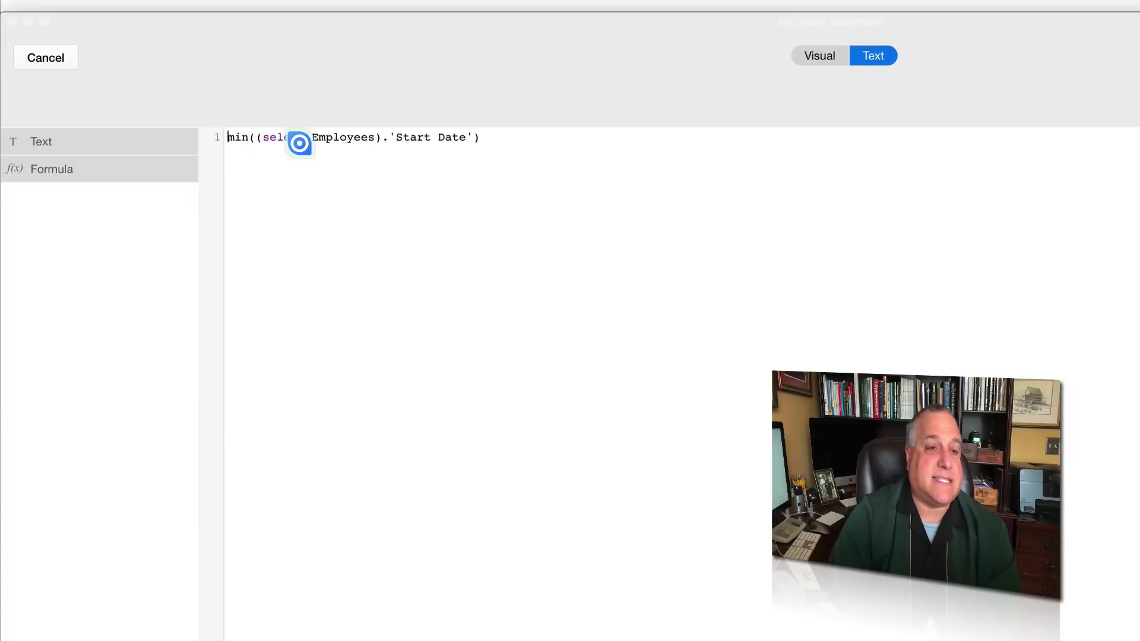
{"action": "type", "text": "let i :"}
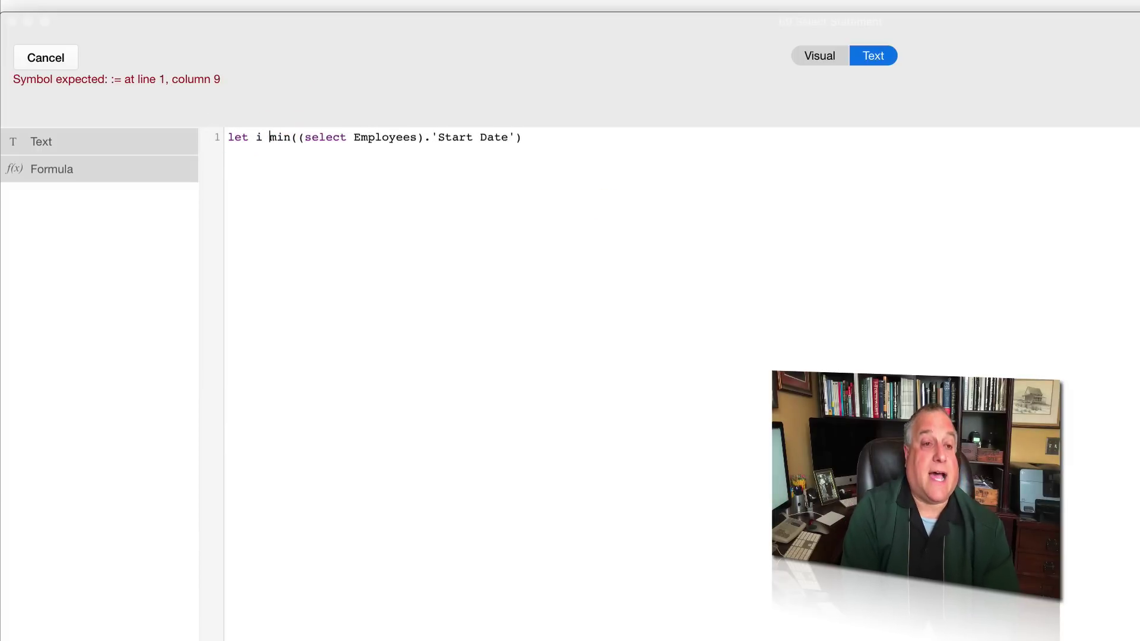
{"action": "type", "text": "="}
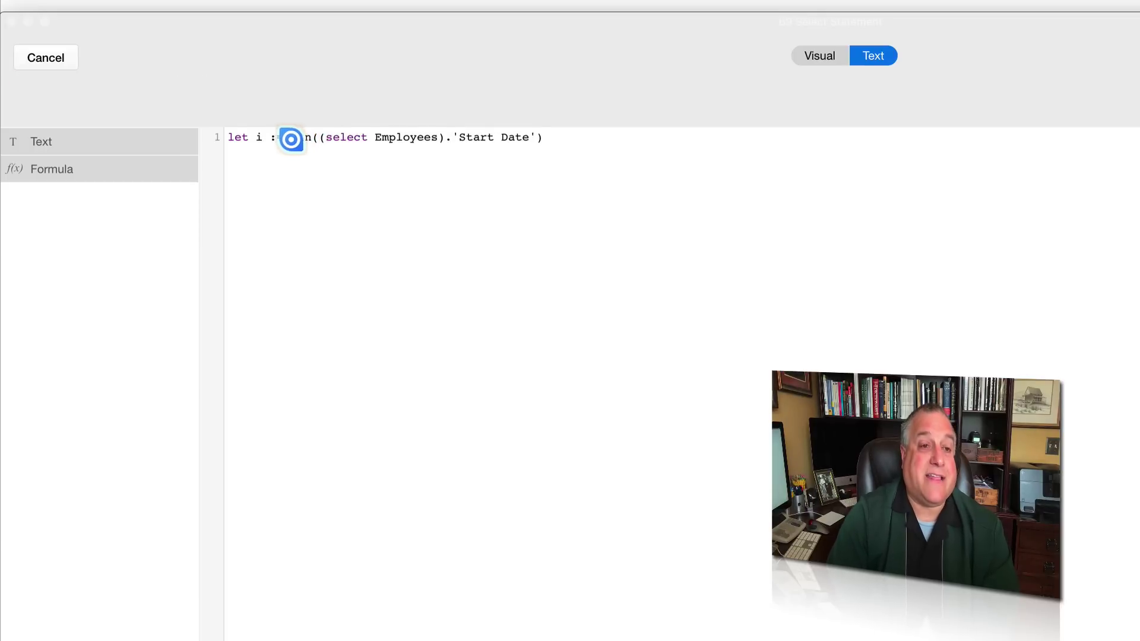
{"action": "left_click_drag", "start_coordinate": [290, 137], "coordinate": [550, 129]}
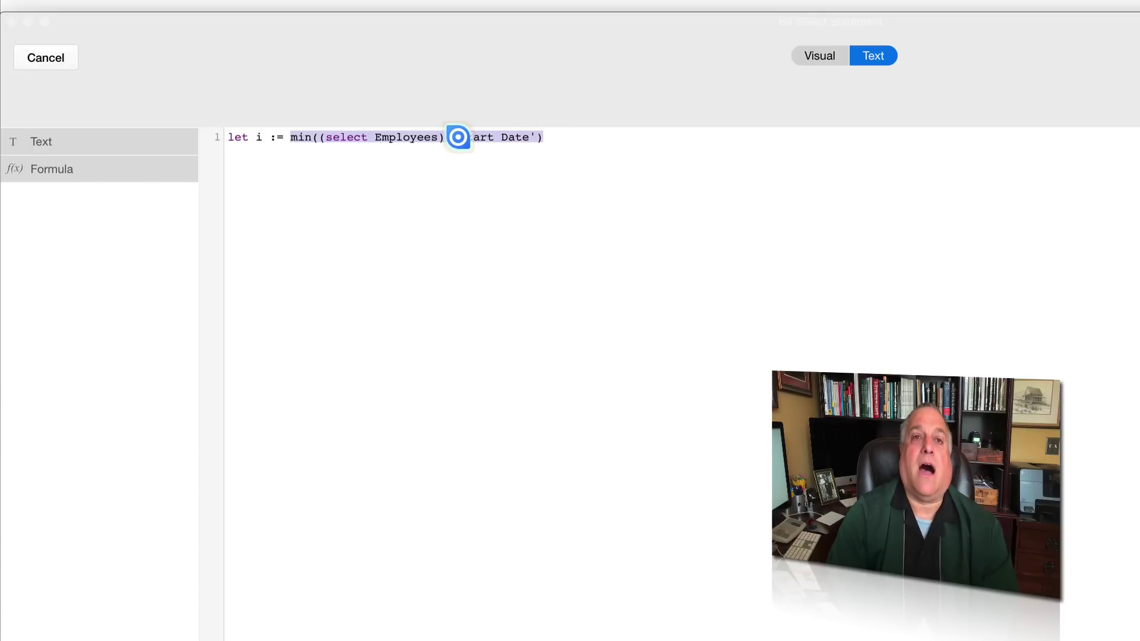
{"action": "left_click", "coordinate": [461, 158]}
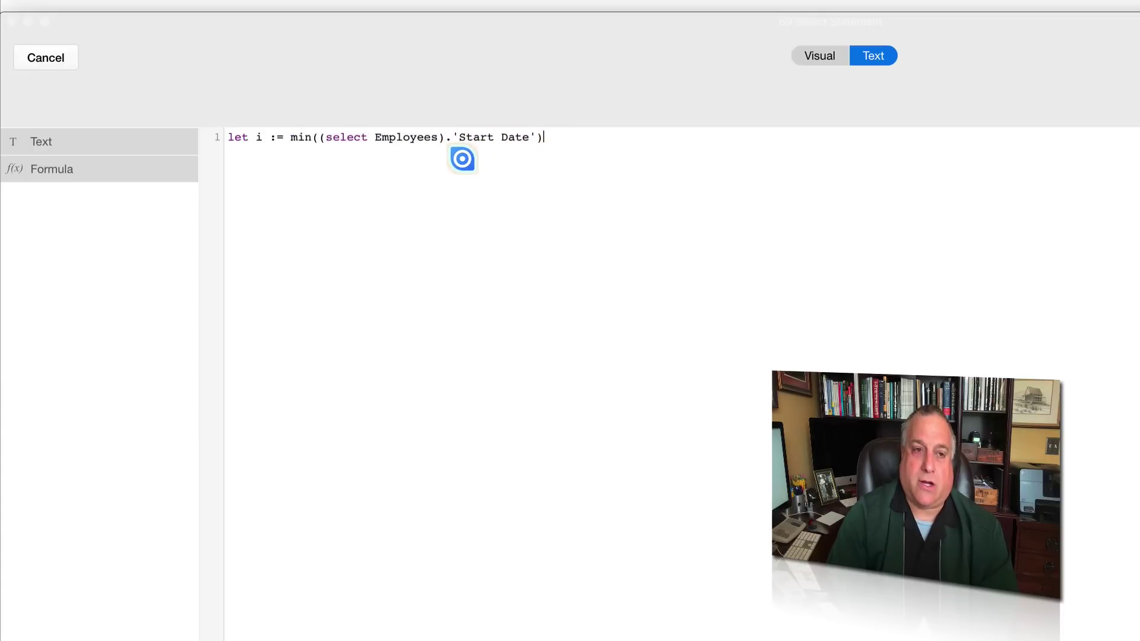
{"action": "left_click", "coordinate": [256, 136]}
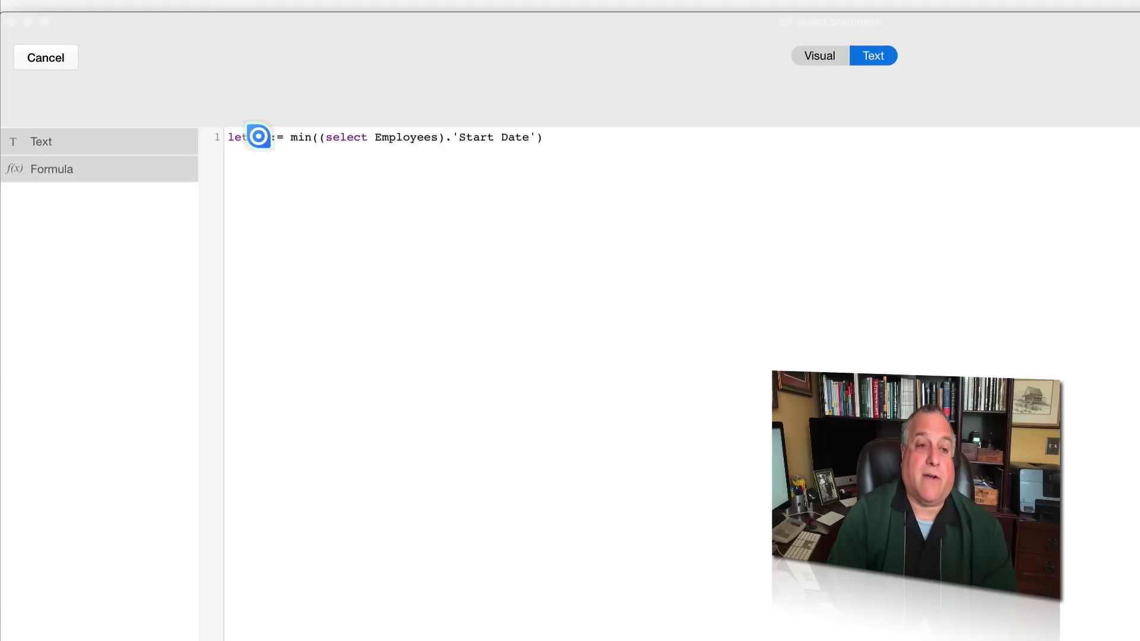
Step: Add a second line to the expression that reads select Employees where 'Start Date' = i
{"action": "left_click", "coordinate": [563, 137]}
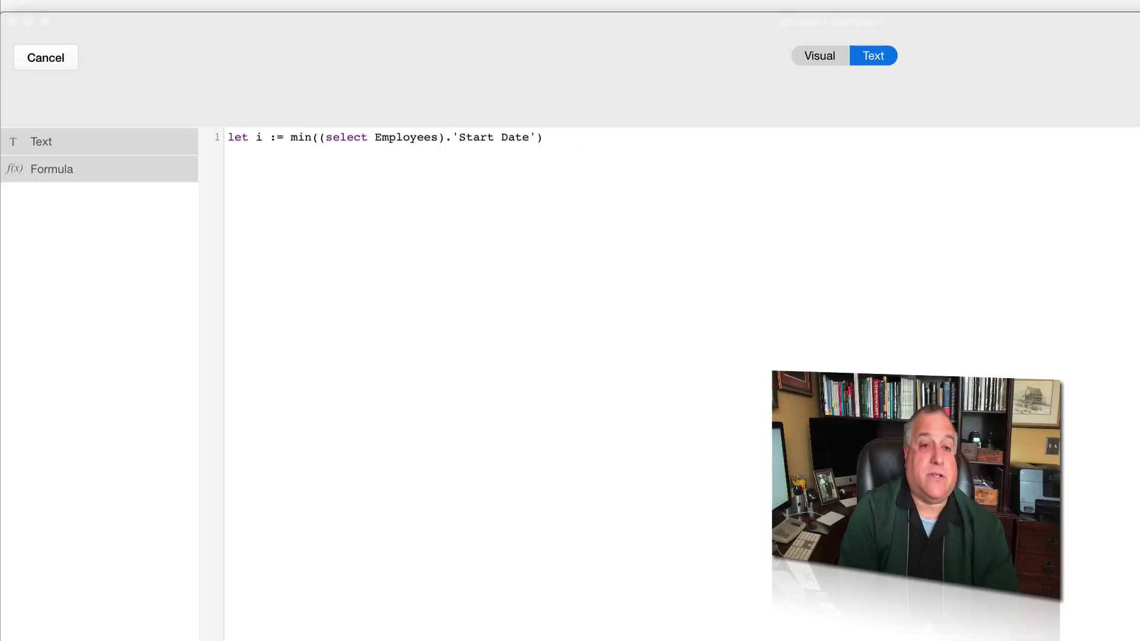
{"action": "type", "text": "select"}
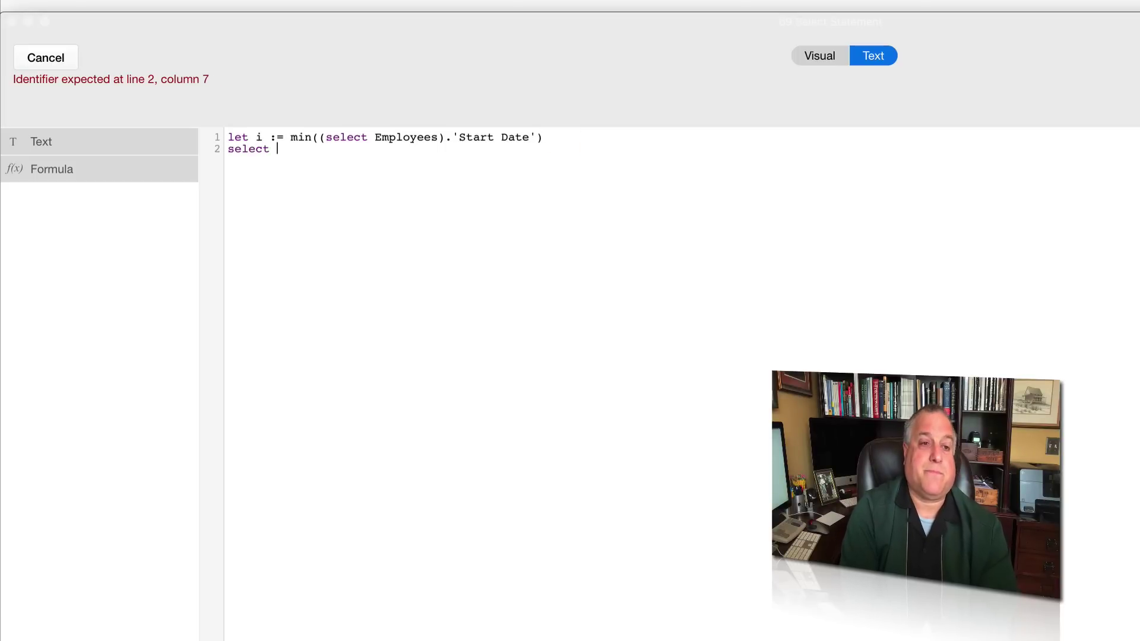
{"action": "type", "text": " Employees"}
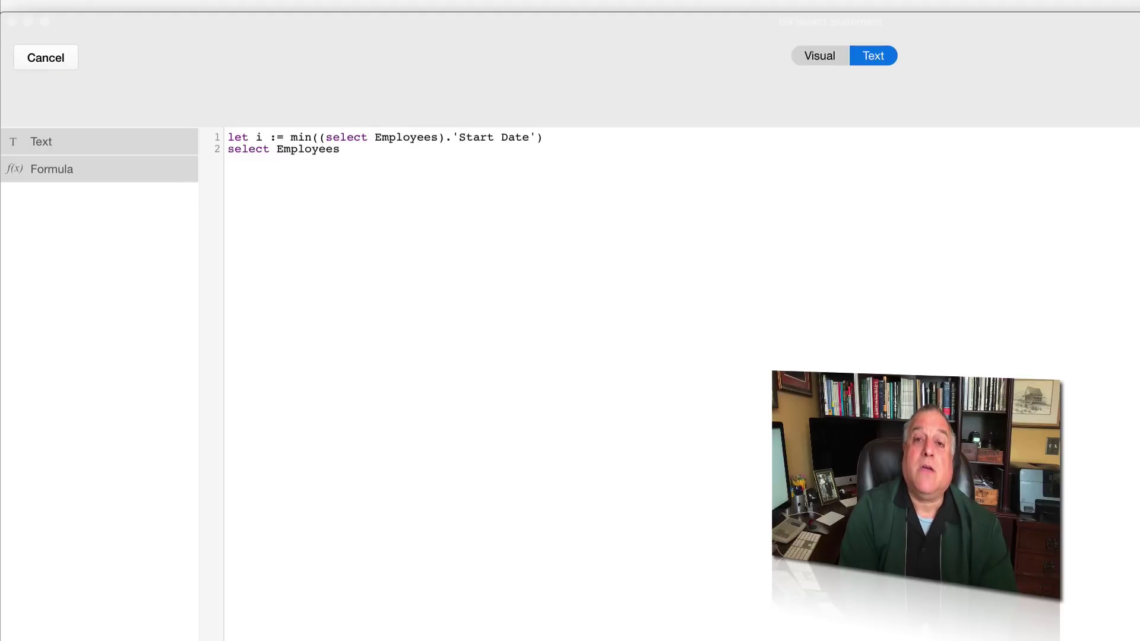
{"action": "type", "text": " where"}
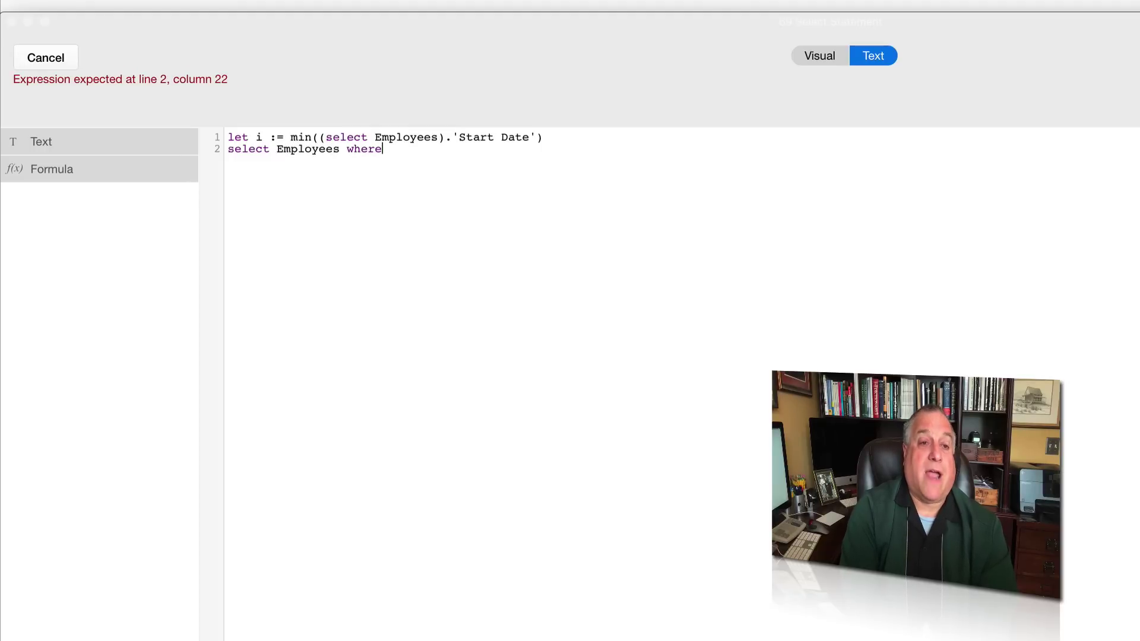
{"action": "type", "text": " 'Start D"}
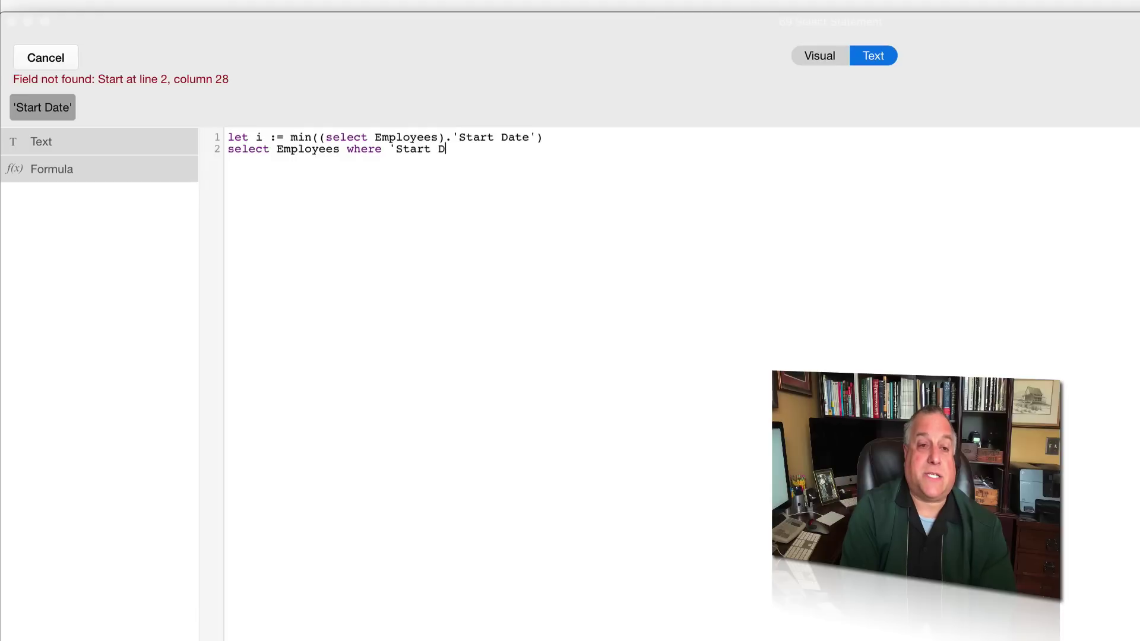
{"action": "type", "text": "ate' = "}
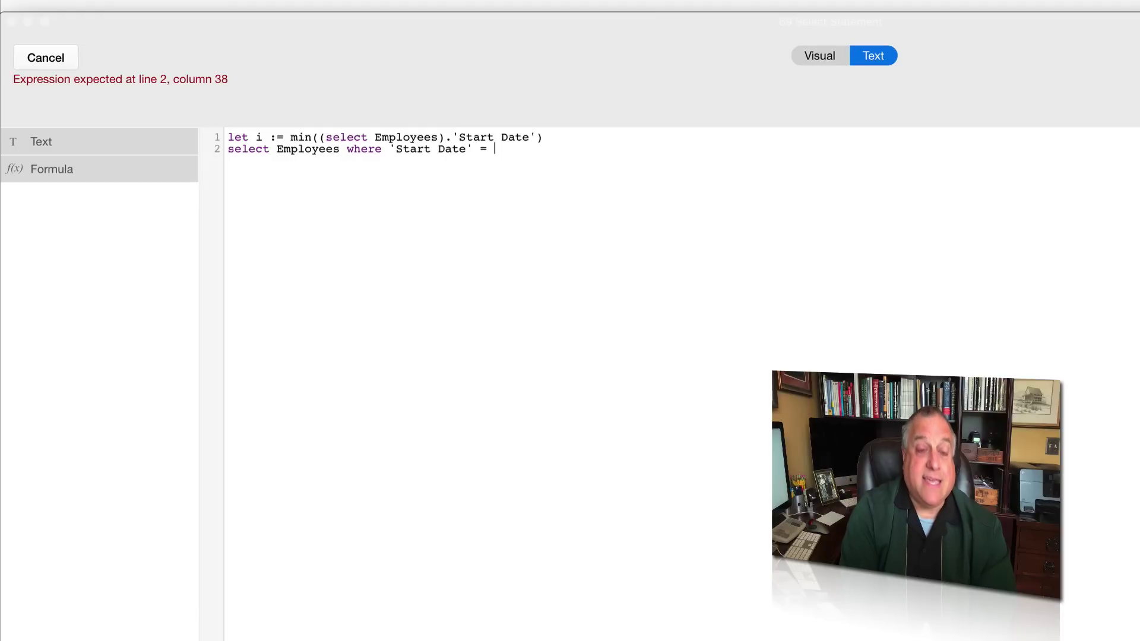
{"action": "type", "text": "i"}
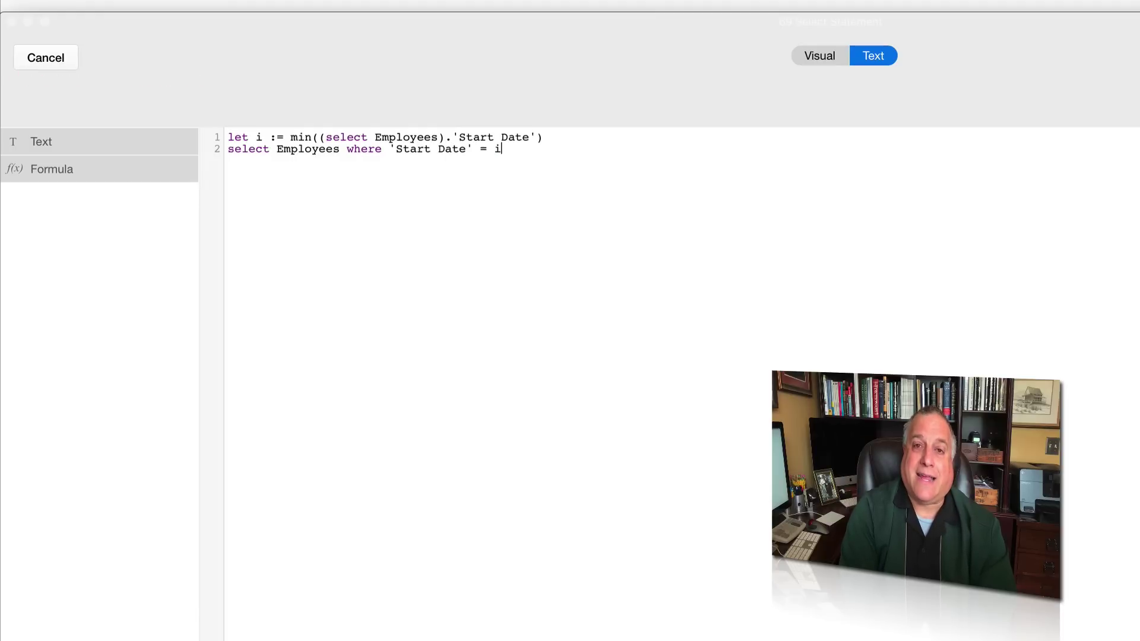
Step: Enclose the second select statement in parentheses and append .'Full Name' to return that field
{"action": "type", "text": ")"}
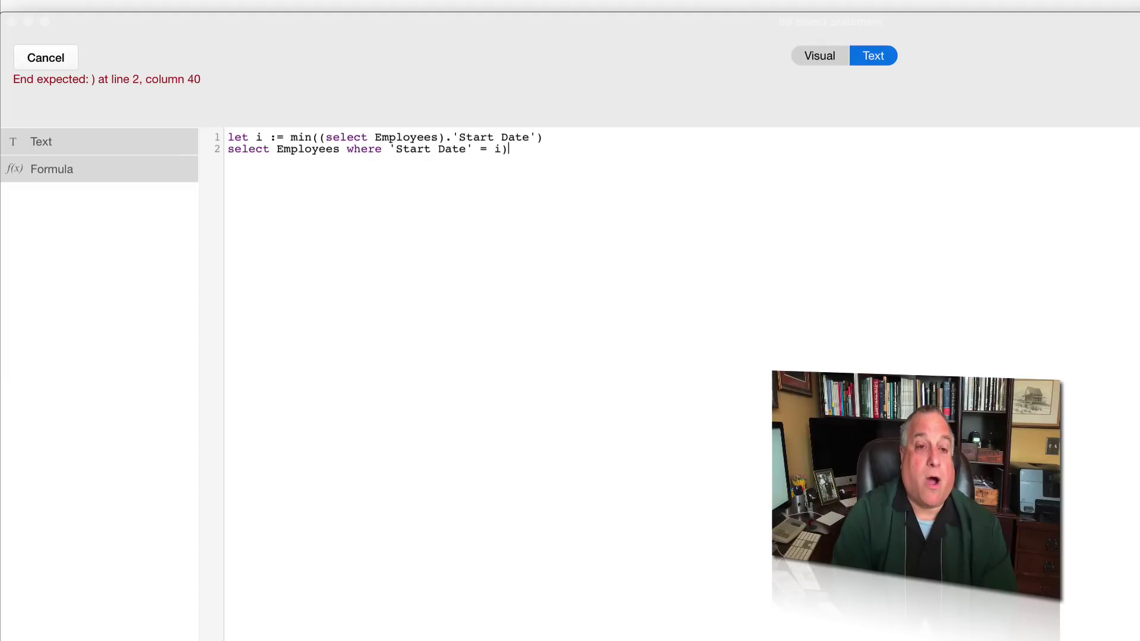
{"action": "triple_click", "coordinate": [226, 148]}
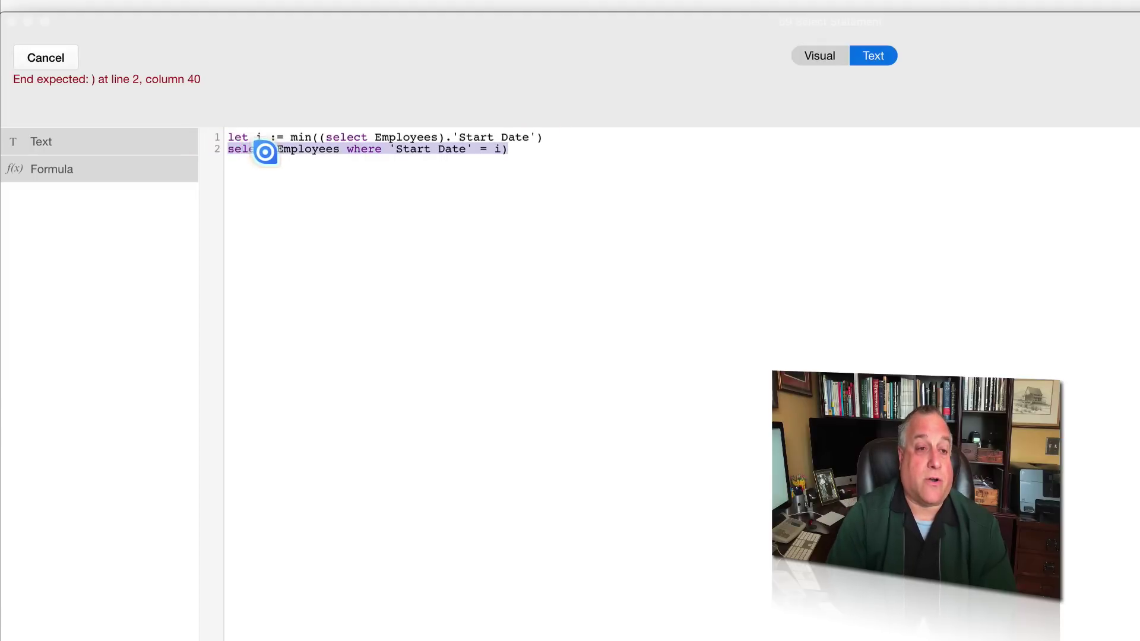
{"action": "left_click", "coordinate": [226, 145]}
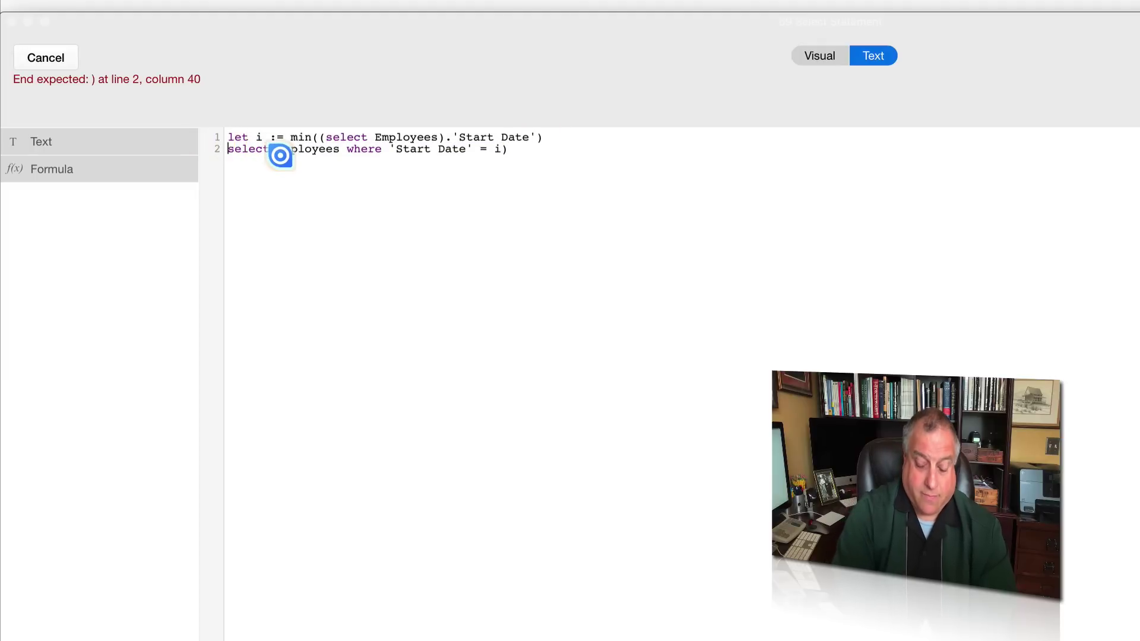
{"action": "type", "text": "("}
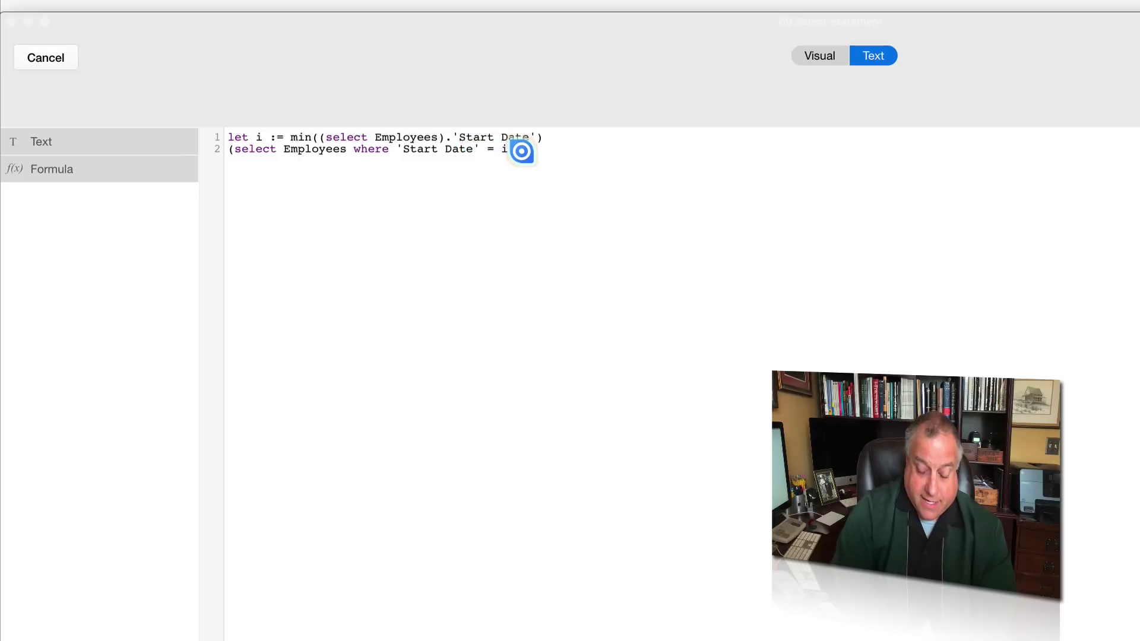
{"action": "type", "text": ".'"}
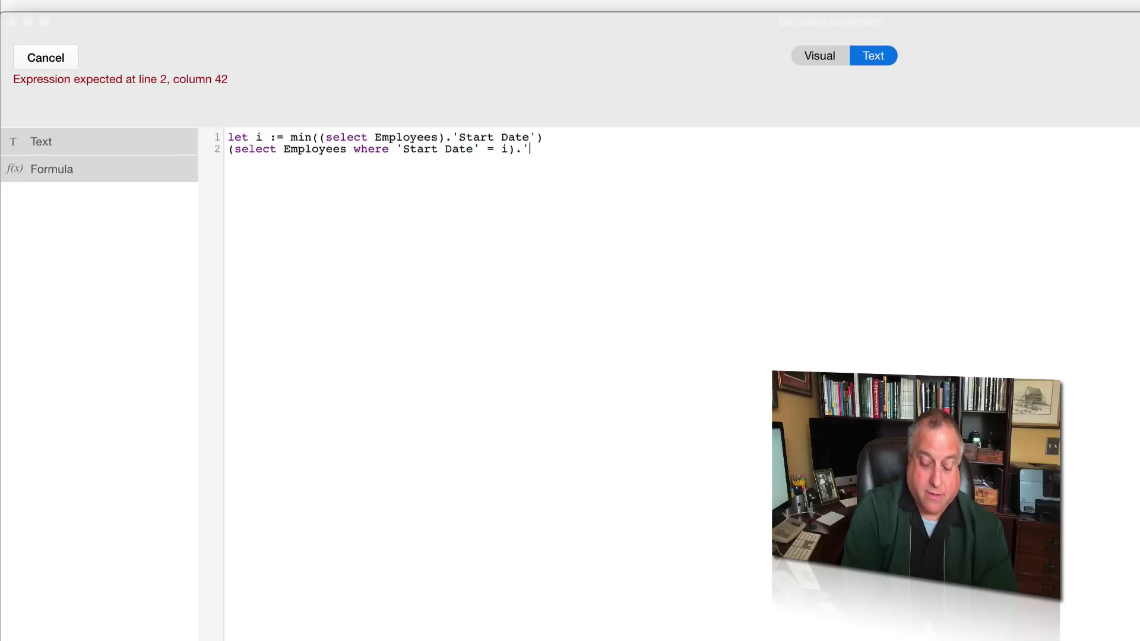
{"action": "type", "text": "Full Name'"}
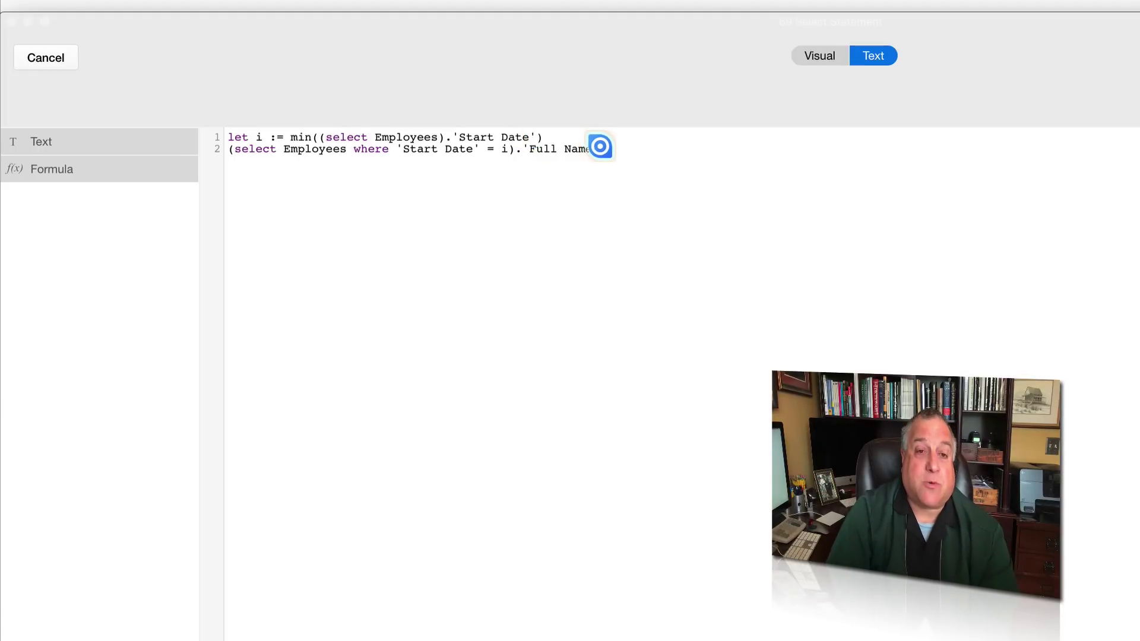
Step: Review the second line's Full Name, Employees, Start Date and i parts against the min statement on the first line
{"action": "left_click_drag", "start_coordinate": [600, 148], "coordinate": [220, 141]}
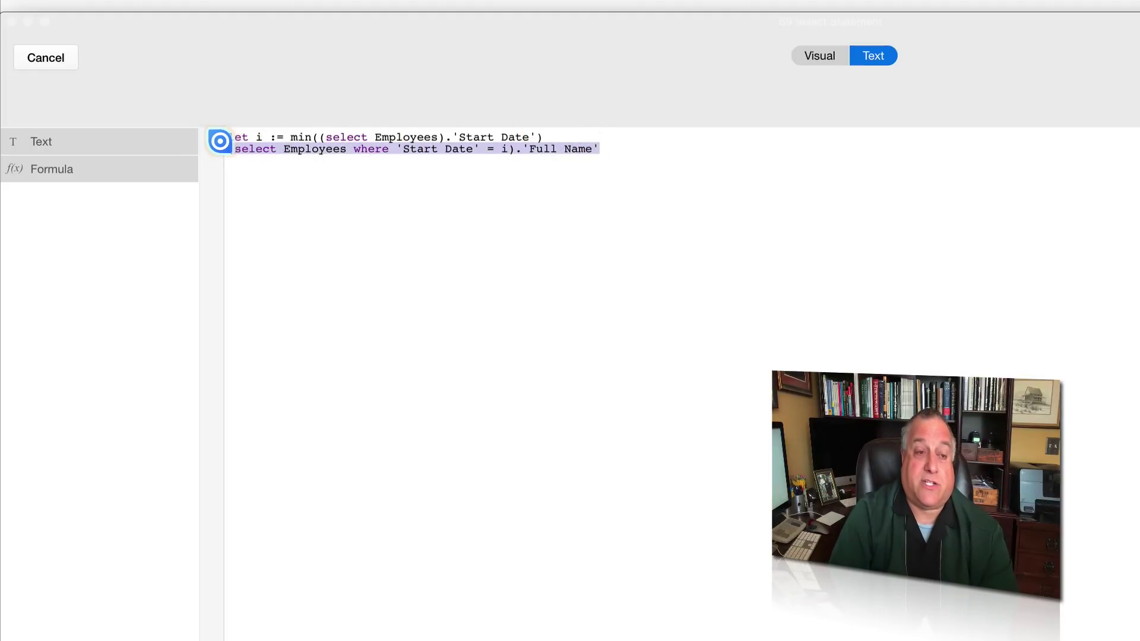
{"action": "left_click", "coordinate": [528, 149]}
{"action": "left_click_drag", "start_coordinate": [528, 149], "coordinate": [593, 147]}
{"action": "left_click_drag", "start_coordinate": [284, 148], "coordinate": [342, 148]}
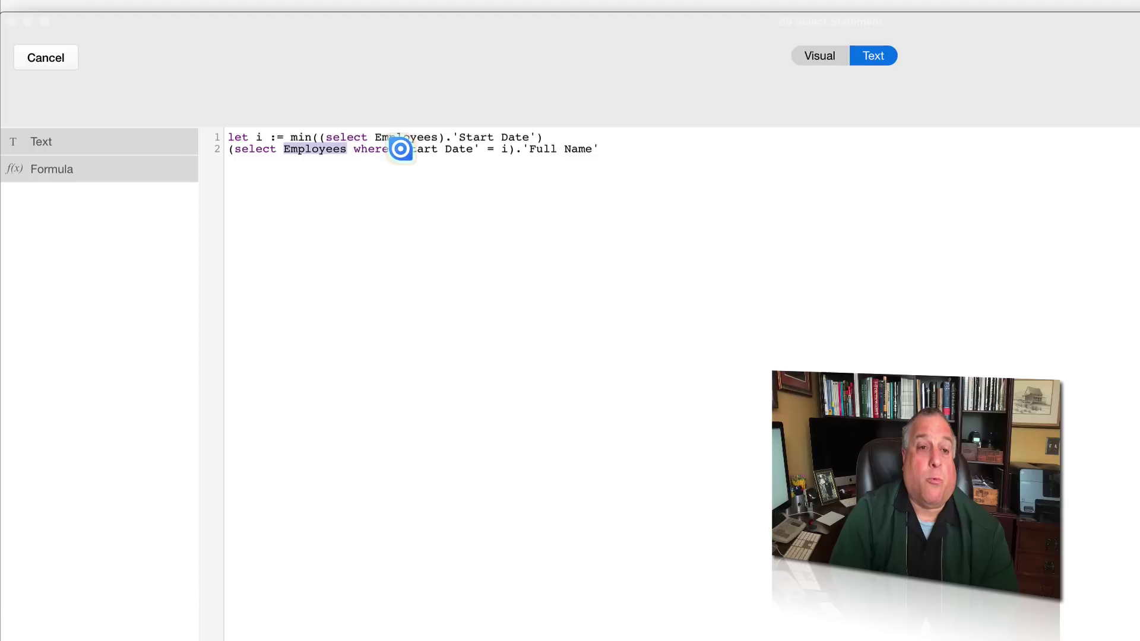
{"action": "left_click_drag", "start_coordinate": [403, 149], "coordinate": [487, 146]}
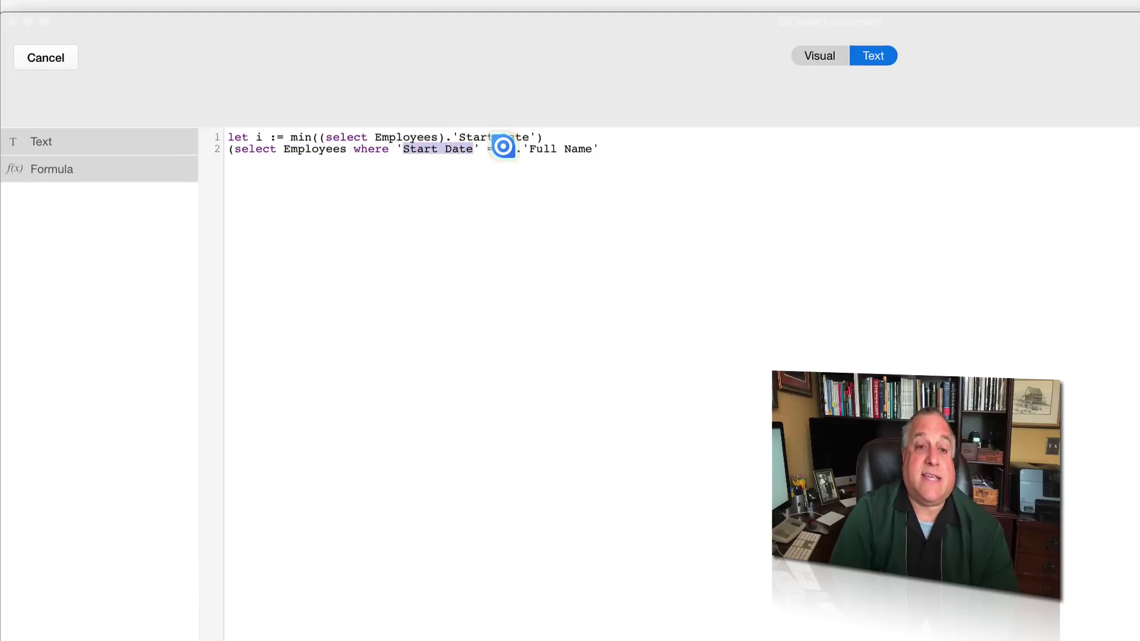
{"action": "left_click", "coordinate": [509, 146]}
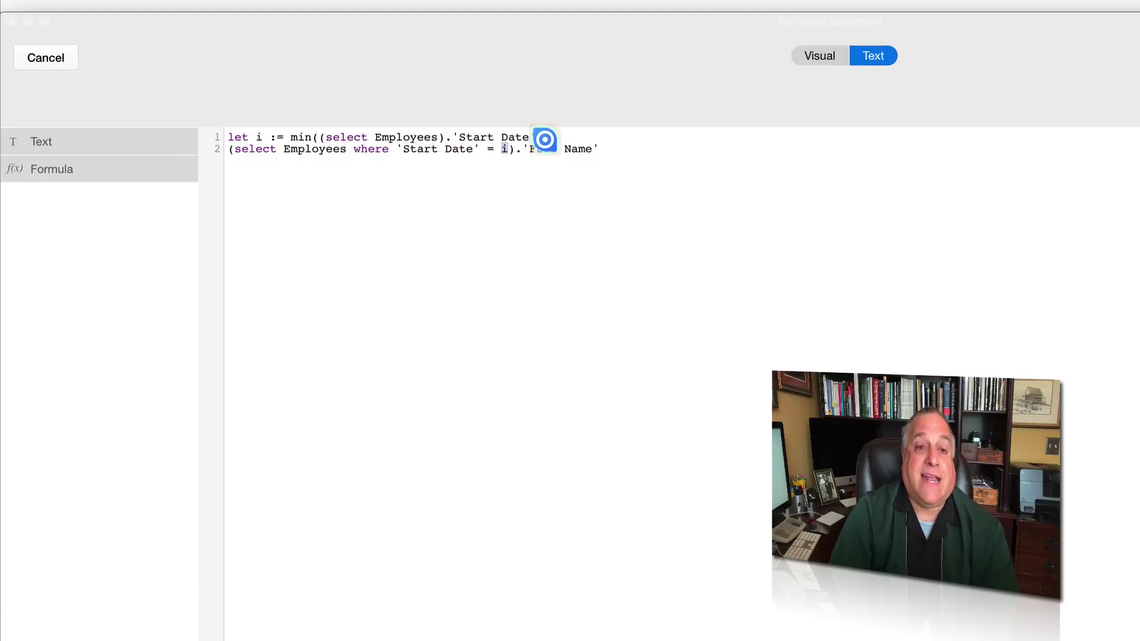
{"action": "left_click_drag", "start_coordinate": [536, 140], "coordinate": [289, 132]}
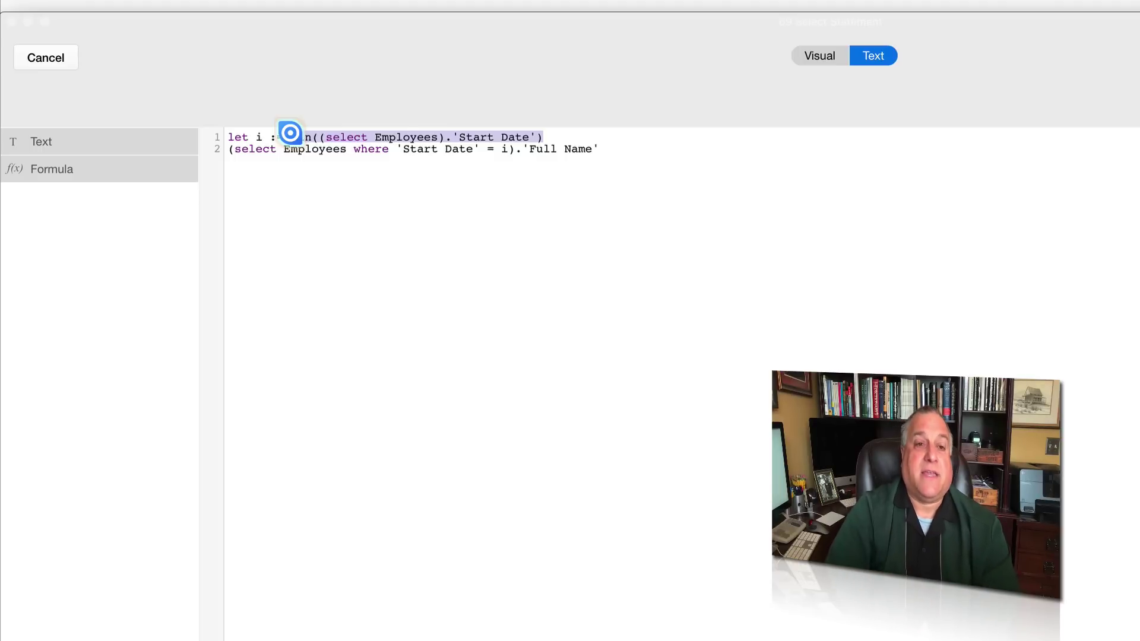
Step: Save the two-line expression in the Formula field and close the field's settings
{"action": "left_click", "coordinate": [460, 136]}
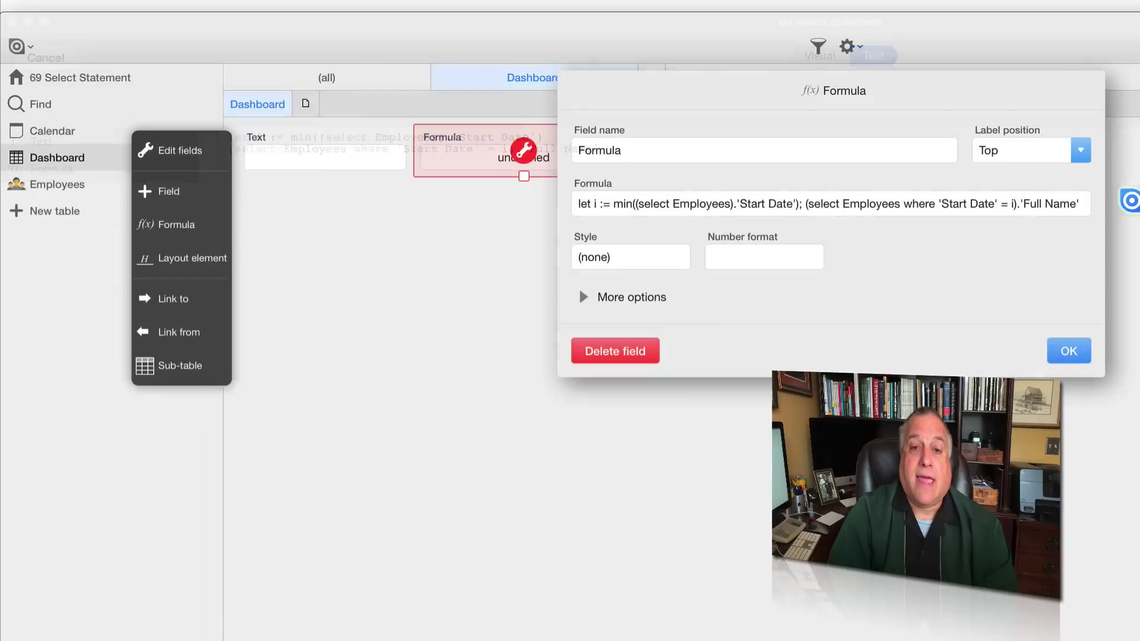
{"action": "left_click", "coordinate": [1069, 344]}
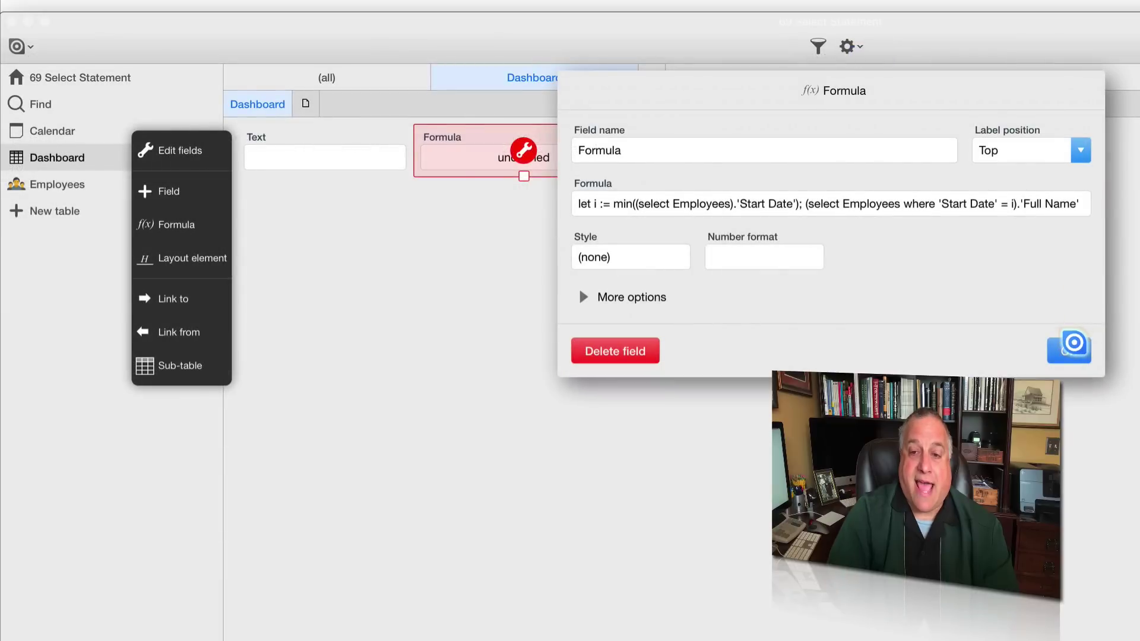
{"action": "left_click", "coordinate": [1072, 265]}
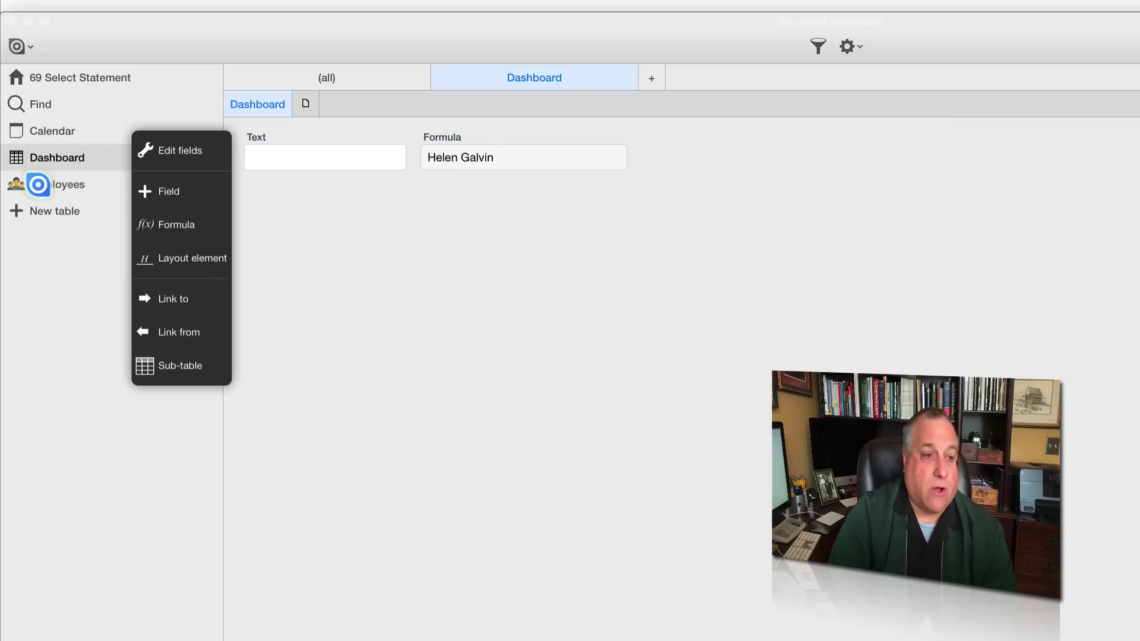
Step: Open the Employees table and sort it by Start Date in ascending order
{"action": "left_click", "coordinate": [38, 185]}
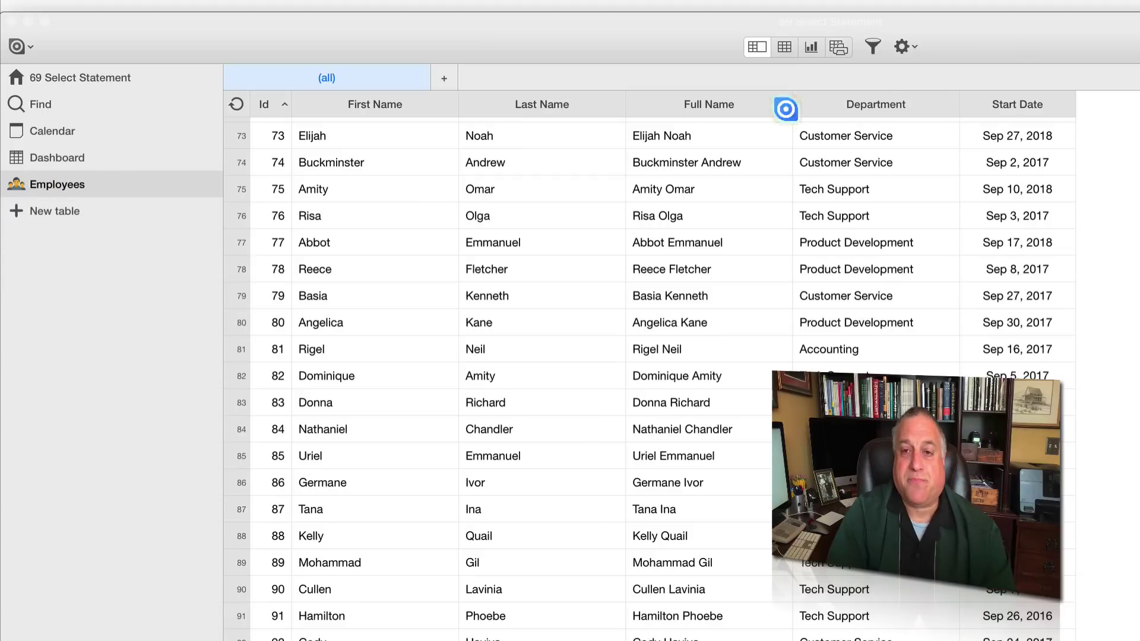
{"action": "left_click", "coordinate": [1004, 101]}
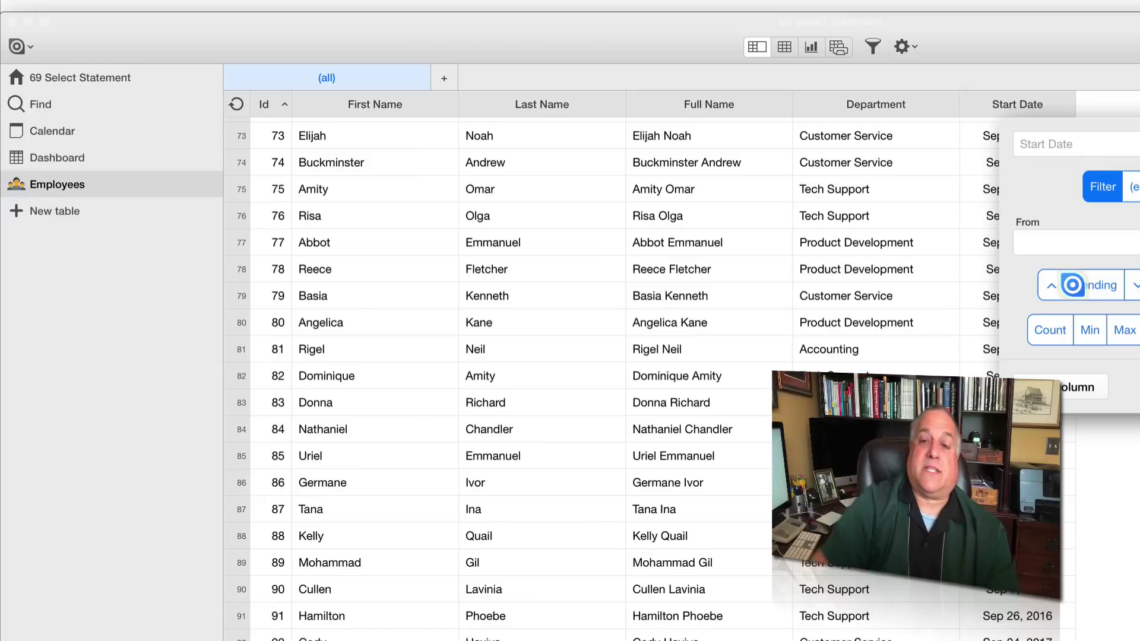
{"action": "left_click", "coordinate": [1072, 285]}
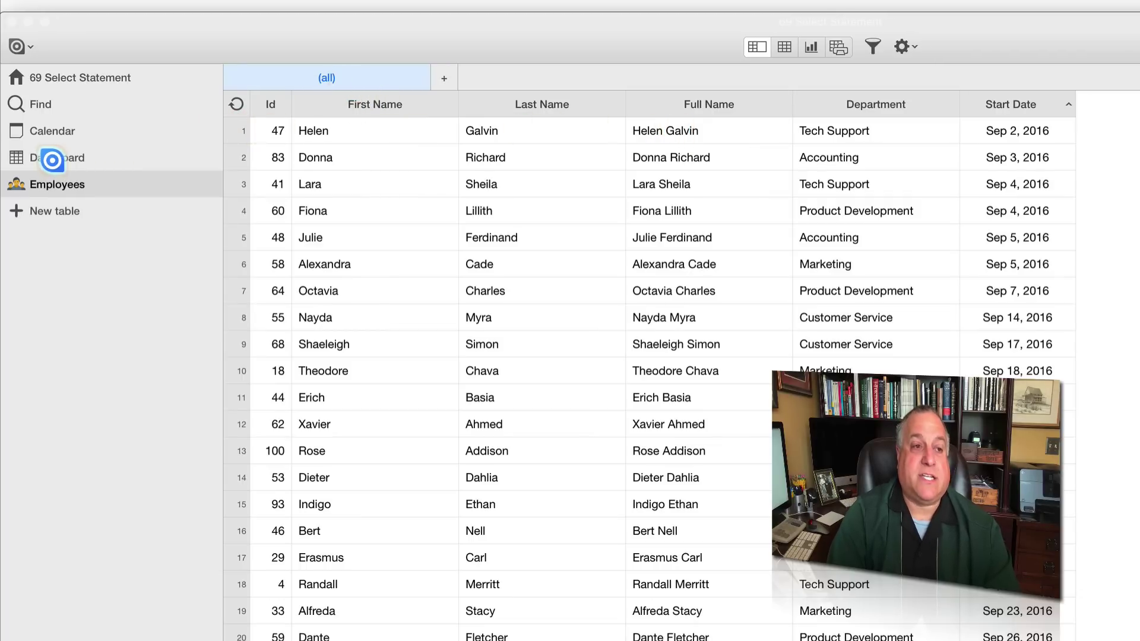
Step: Return to the Dashboard, reopen the Formula field's expression and replace min with max
{"action": "left_click", "coordinate": [52, 160]}
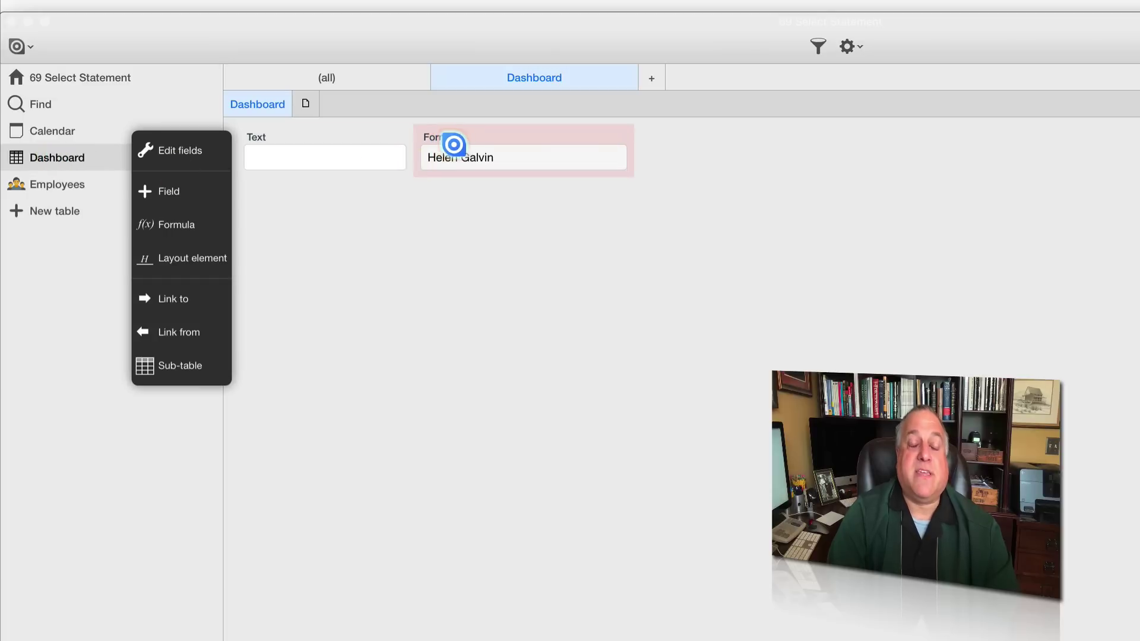
{"action": "left_click", "coordinate": [522, 153]}
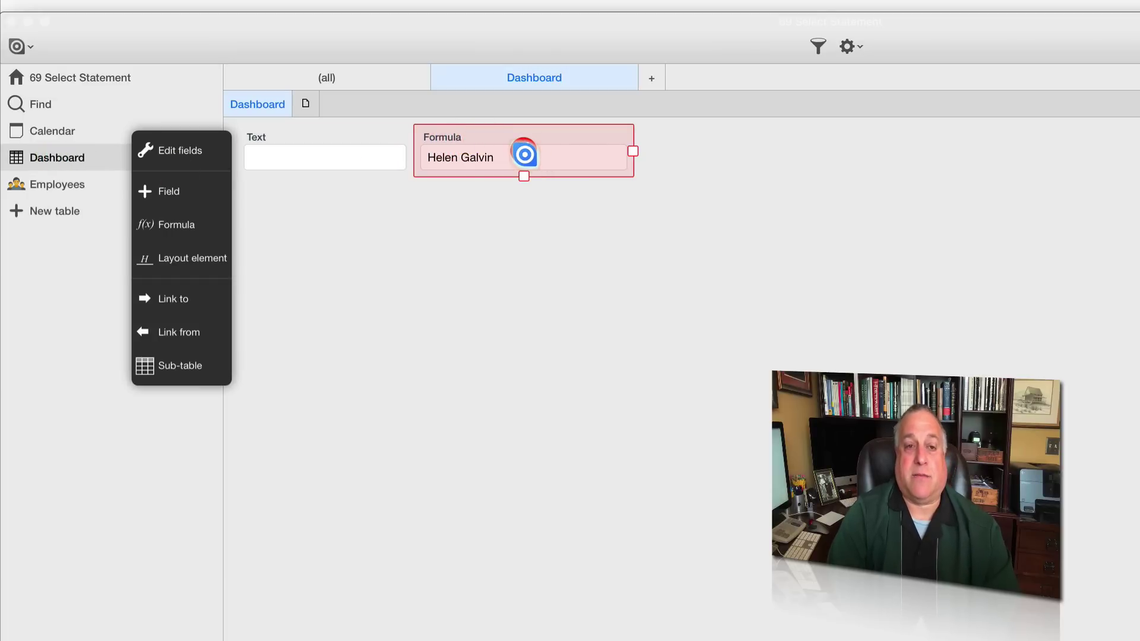
{"action": "left_click", "coordinate": [524, 154]}
{"action": "left_click", "coordinate": [635, 204]}
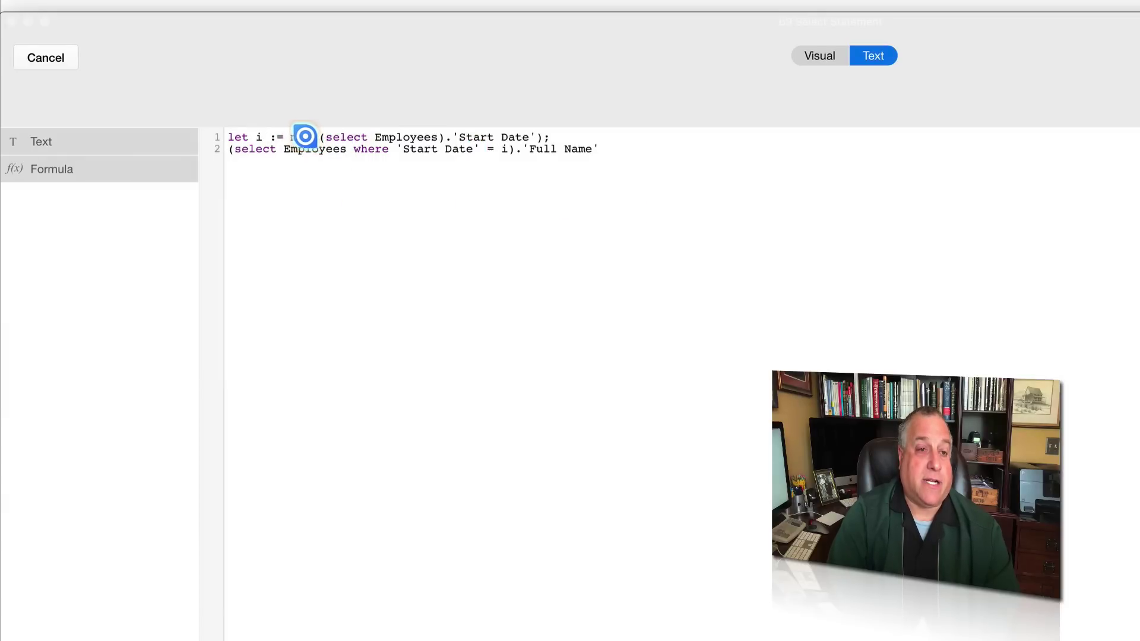
{"action": "double_click", "coordinate": [306, 137]}
{"action": "type", "text": "ma"}
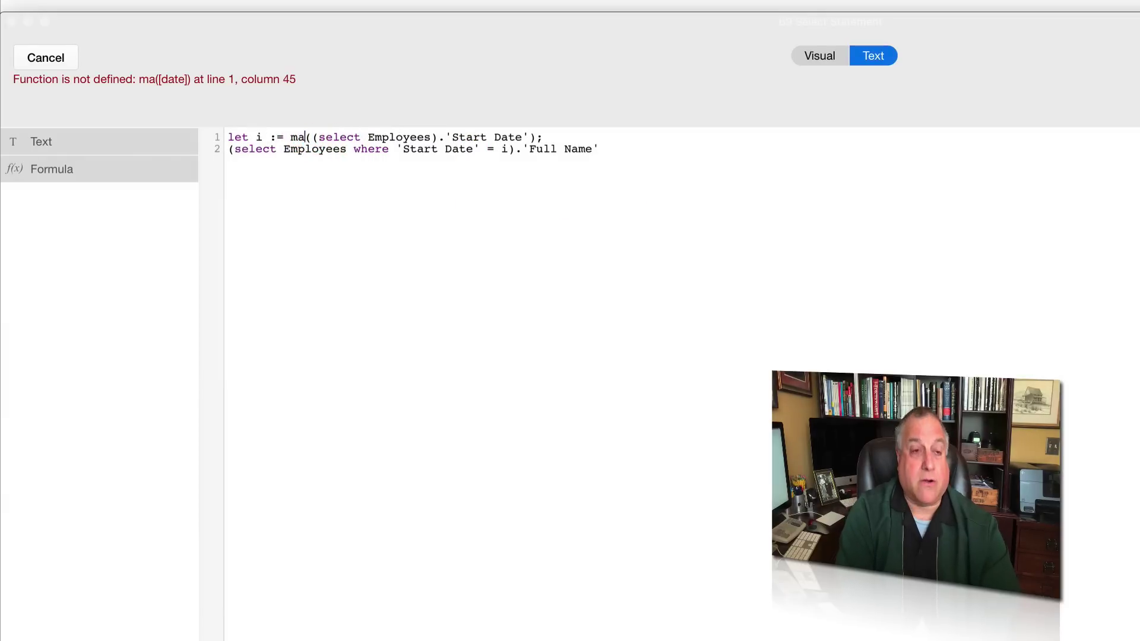
{"action": "type", "text": "x"}
Step: Examine how the max statement fills variable i and how the second line uses it to return Full Name
{"action": "left_click", "coordinate": [241, 137]}
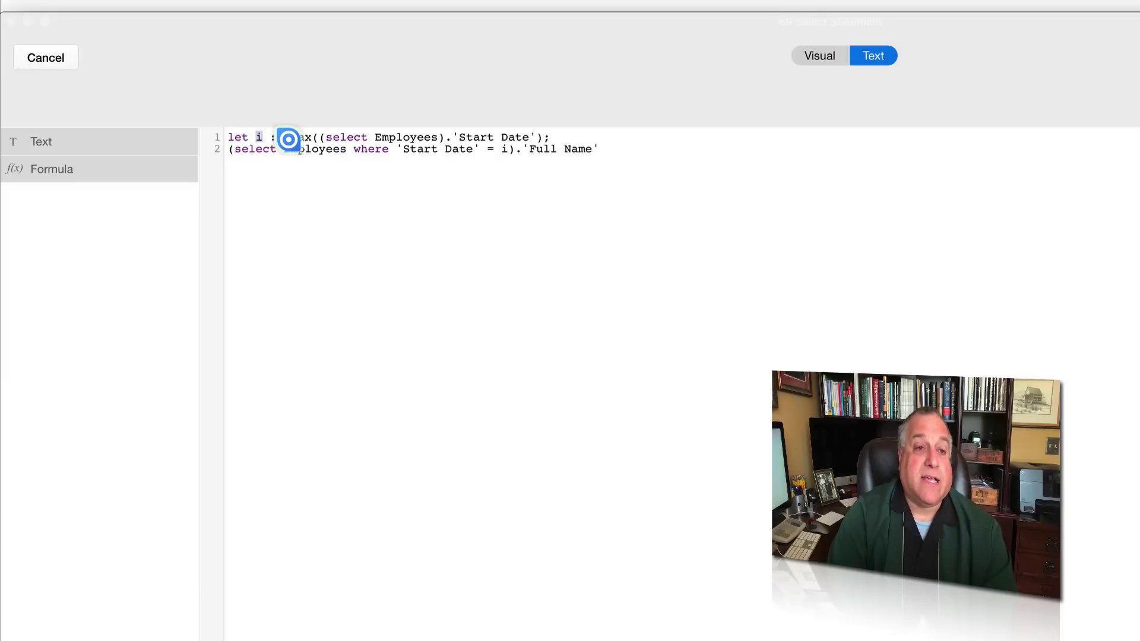
{"action": "left_click_drag", "start_coordinate": [290, 139], "coordinate": [540, 139]}
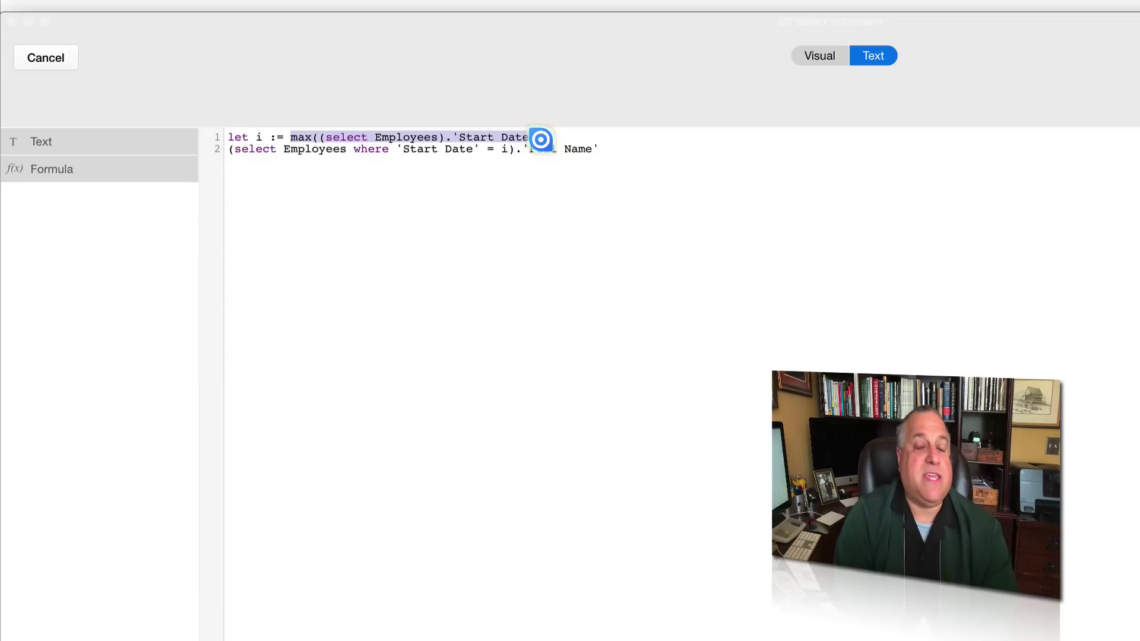
{"action": "left_click", "coordinate": [543, 139]}
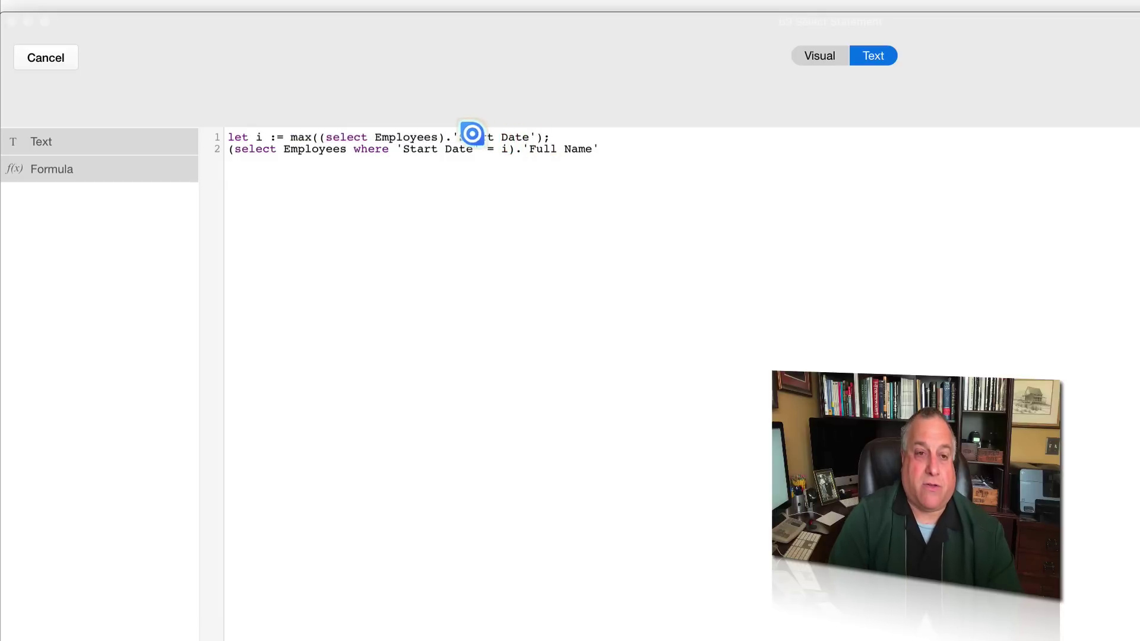
{"action": "left_click_drag", "start_coordinate": [458, 136], "coordinate": [529, 137]}
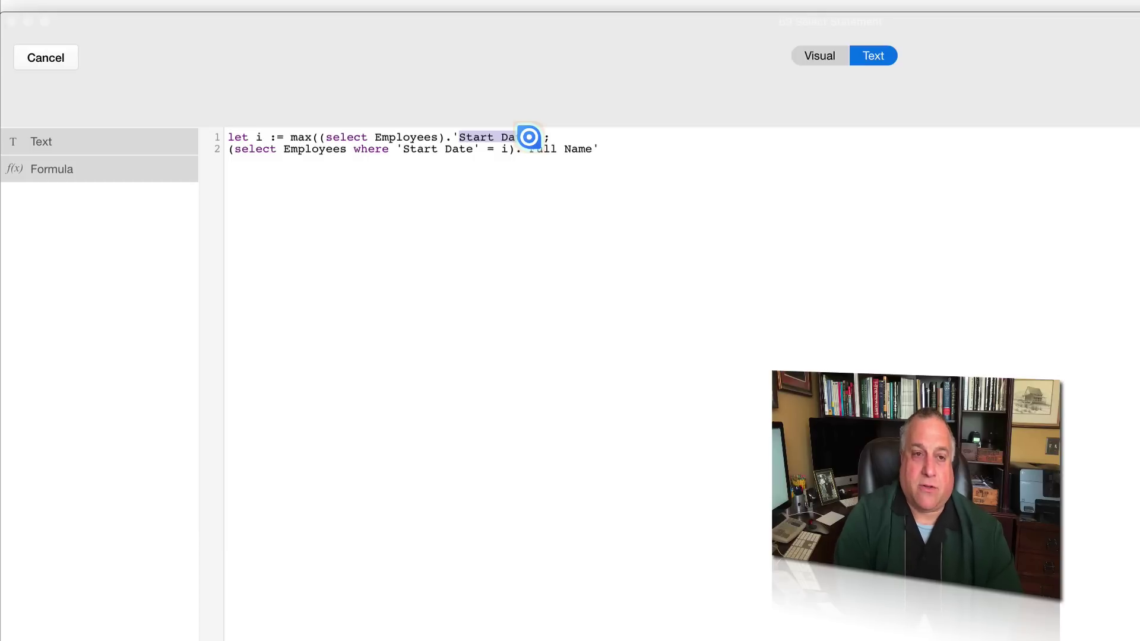
{"action": "left_click_drag", "start_coordinate": [326, 139], "coordinate": [539, 137]}
{"action": "triple_click", "coordinate": [398, 128]}
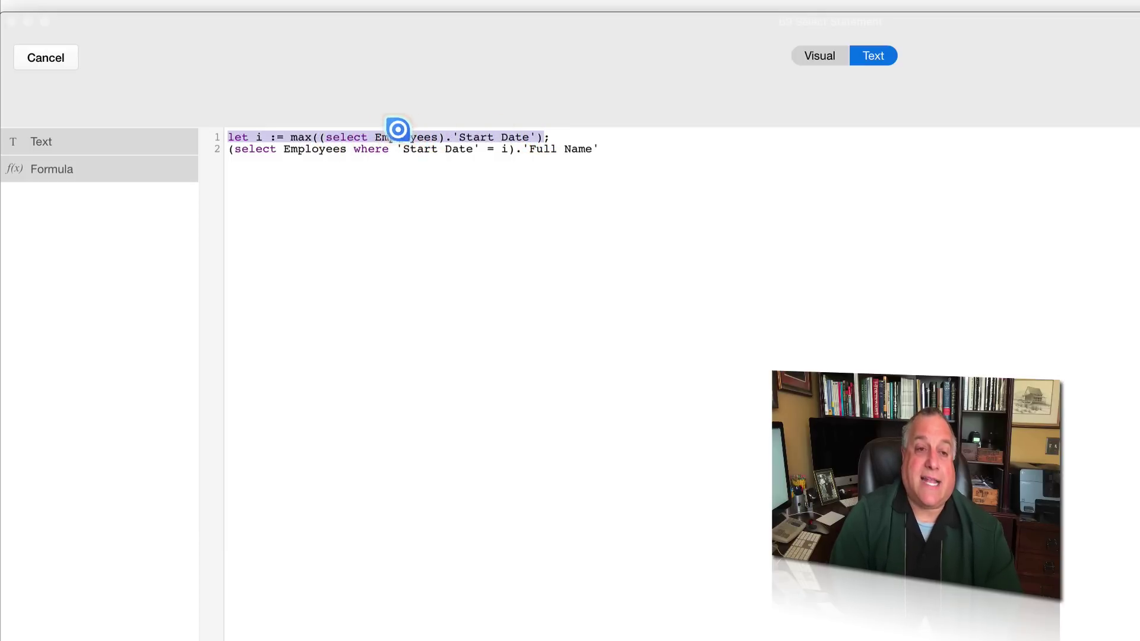
{"action": "left_click_drag", "start_coordinate": [398, 129], "coordinate": [259, 137]}
{"action": "left_click", "coordinate": [258, 135]}
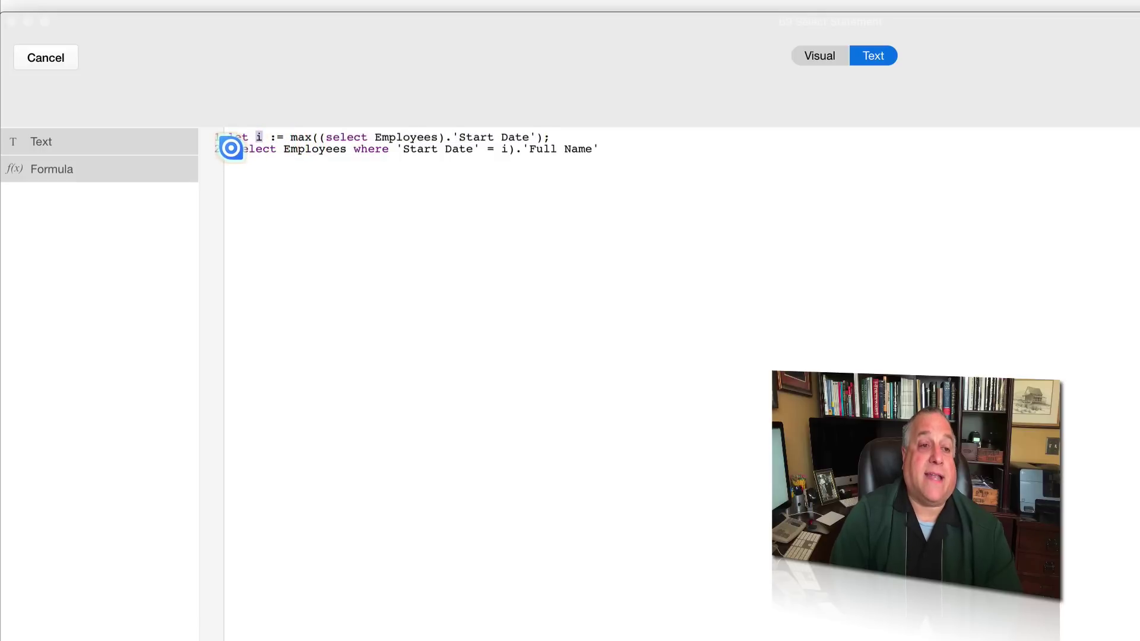
{"action": "left_click_drag", "start_coordinate": [236, 148], "coordinate": [598, 149]}
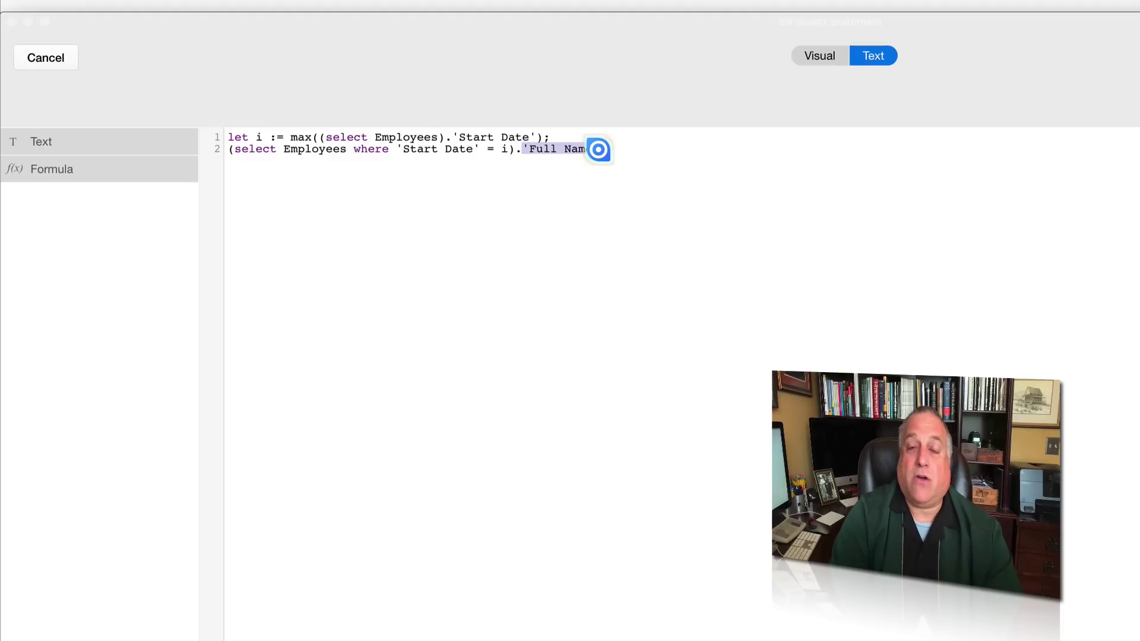
Step: Save the max expression in the Formula field and close the field's settings
{"action": "left_click_drag", "start_coordinate": [598, 149], "coordinate": [599, 149]}
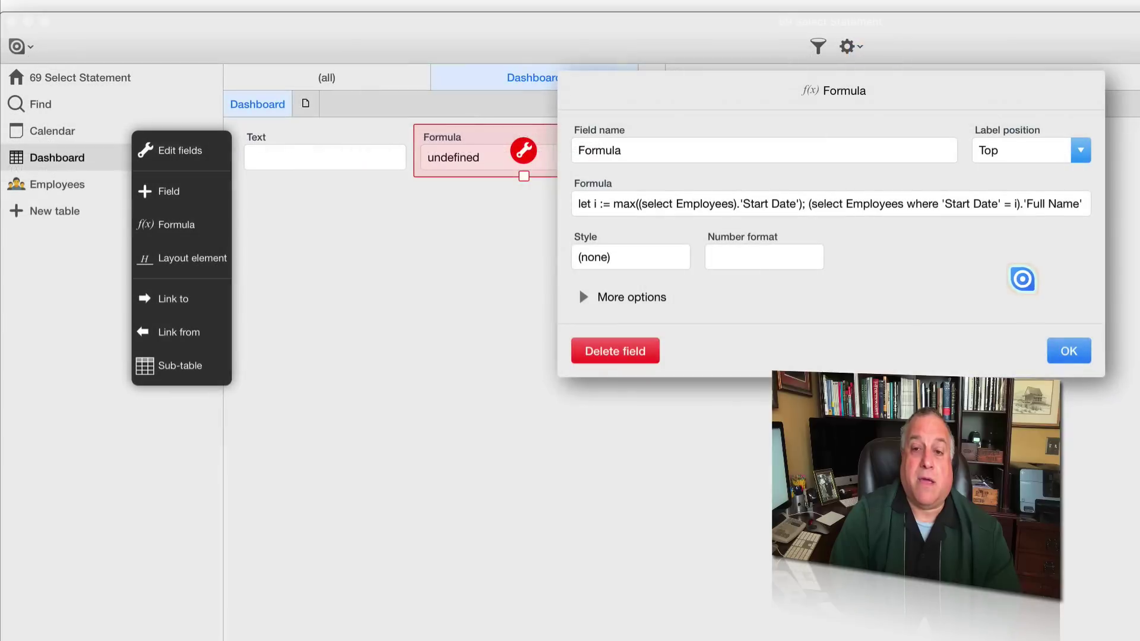
{"action": "left_click", "coordinate": [1068, 348]}
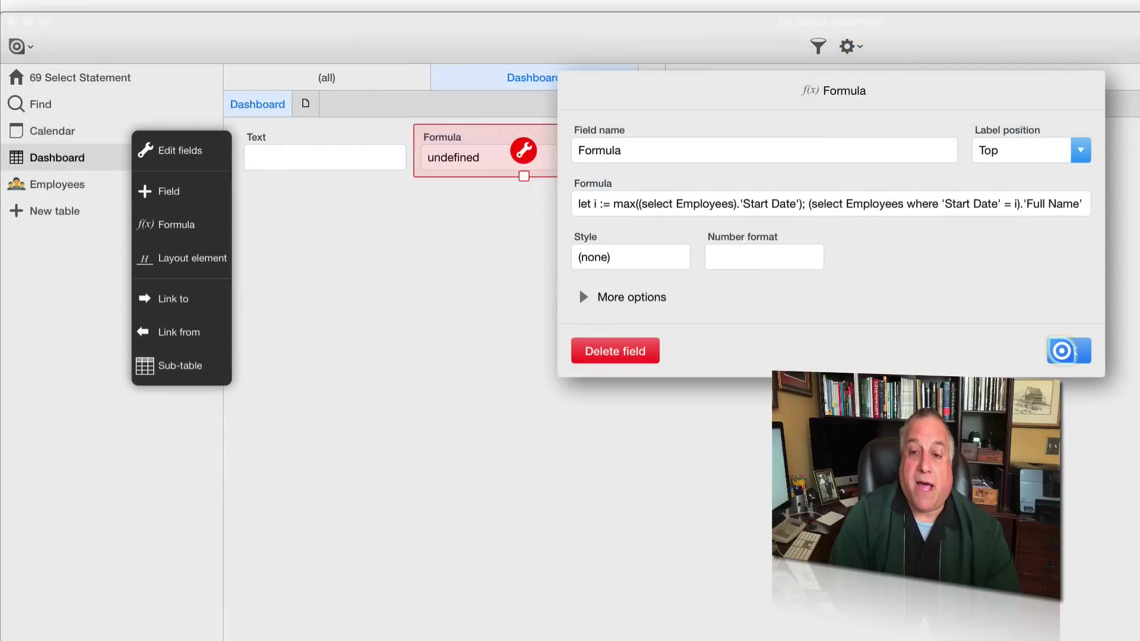
{"action": "left_click", "coordinate": [1050, 248]}
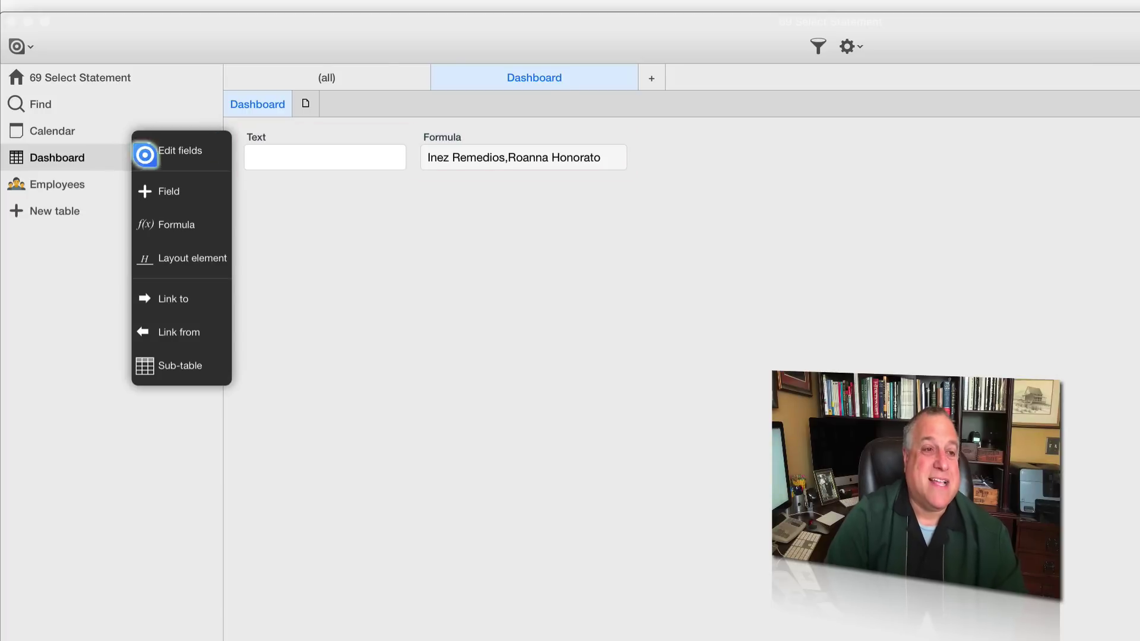
Step: Open the Employees table and sort it by Start Date in descending order
{"action": "left_click", "coordinate": [56, 185]}
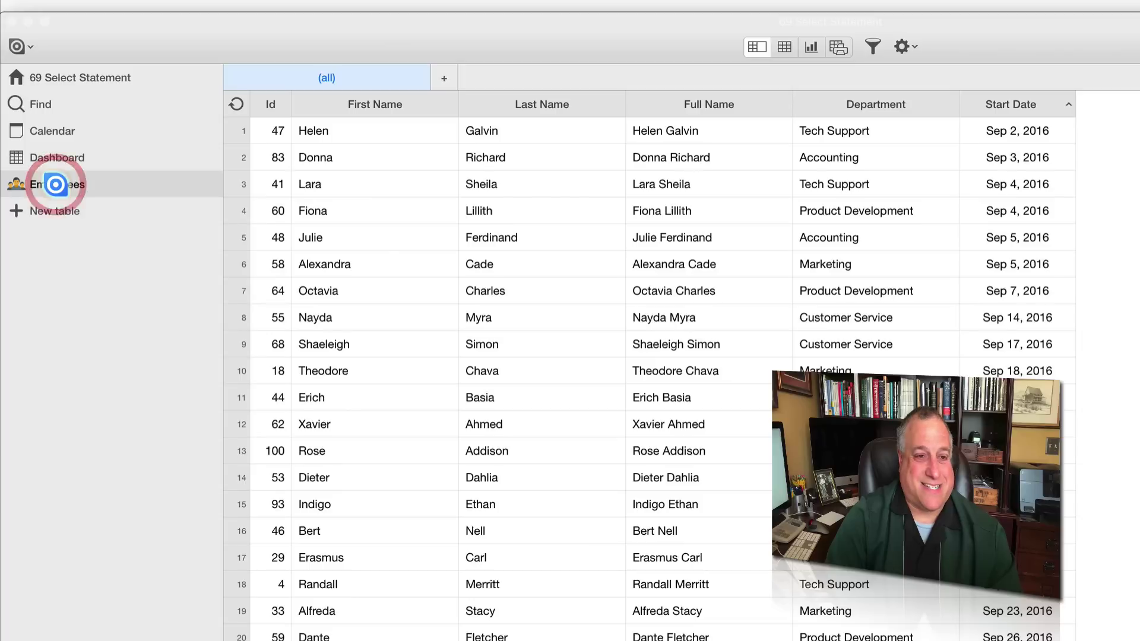
{"action": "scroll", "coordinate": [407, 300], "scroll_direction": "down", "scroll_amount": 15}
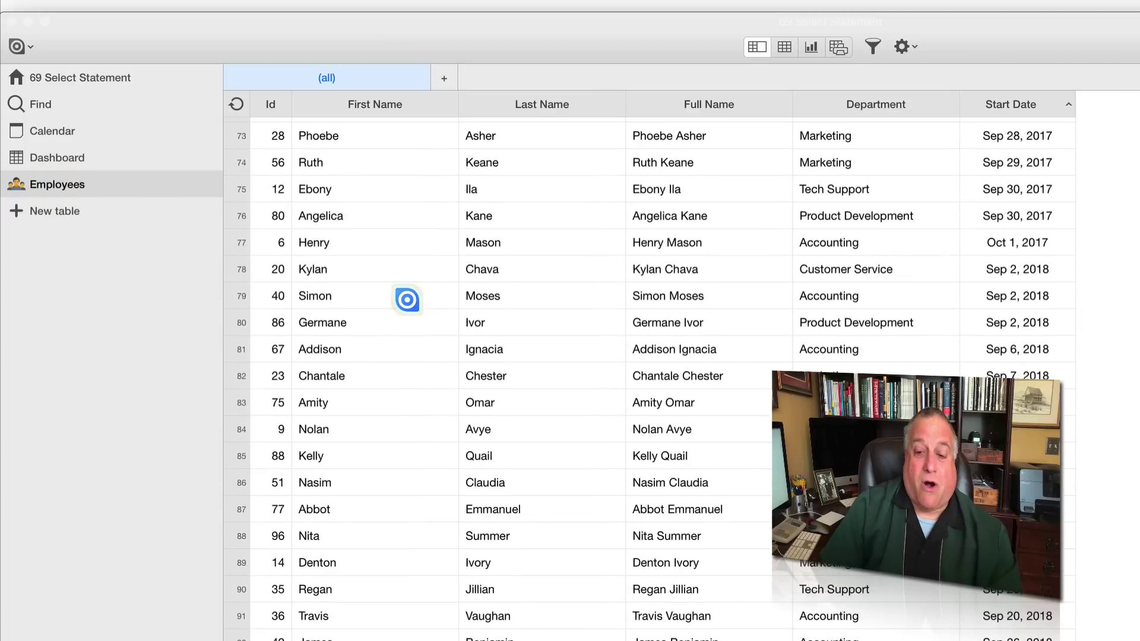
{"action": "scroll", "coordinate": [407, 300], "scroll_direction": "up", "scroll_amount": 20}
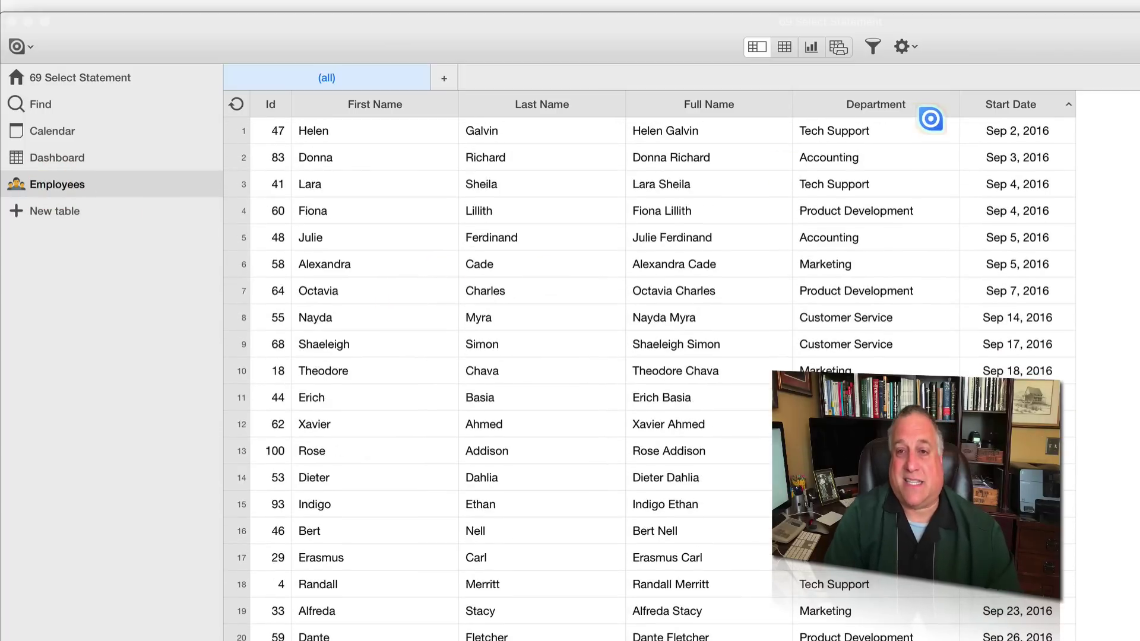
{"action": "left_click", "coordinate": [1019, 103]}
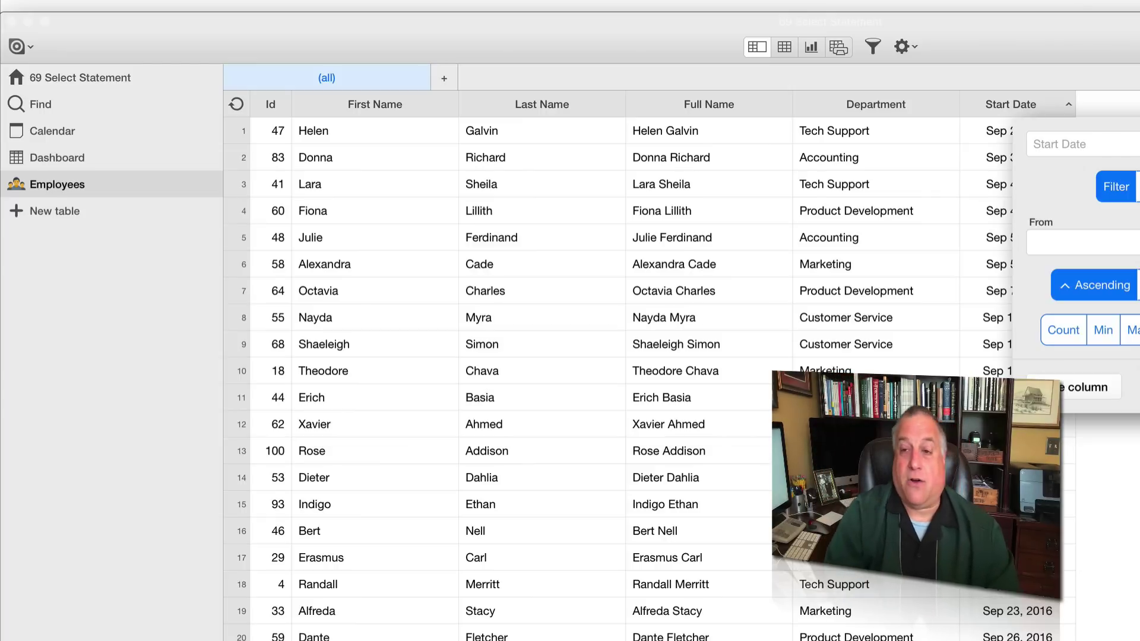
{"action": "left_click", "coordinate": [1094, 285]}
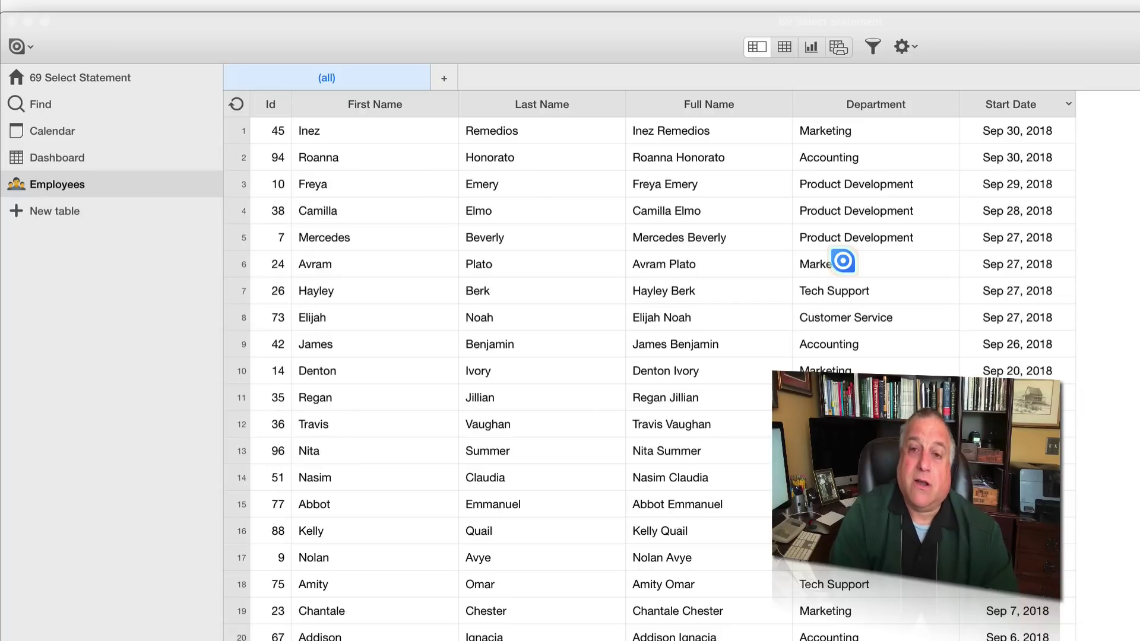
Step: Mark the first two records in the sorted Employees list and close the opened record form
{"action": "left_click", "coordinate": [237, 131]}
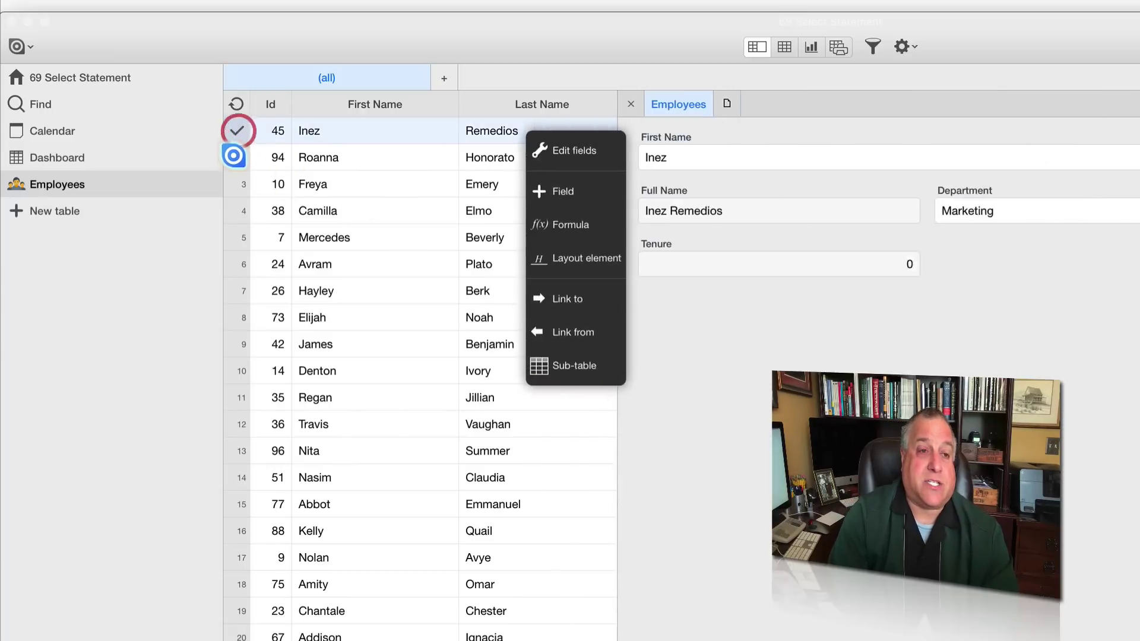
{"action": "left_click", "coordinate": [234, 156]}
{"action": "left_click", "coordinate": [465, 101]}
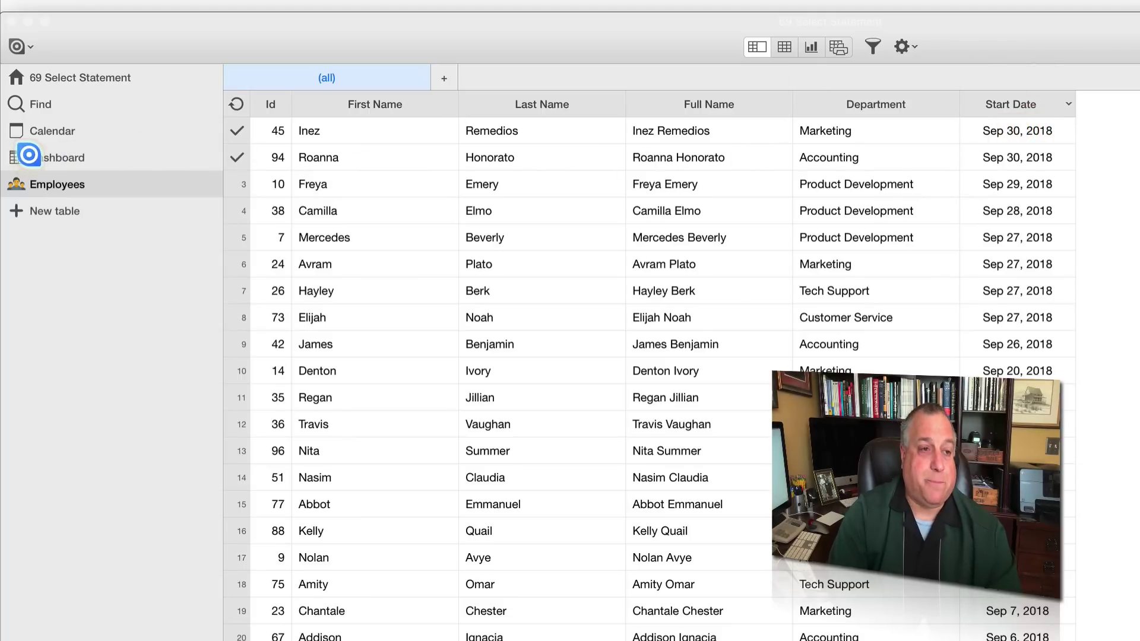
Step: Return to the Dashboard and inspect the names returned in the Formula field
{"action": "left_click", "coordinate": [29, 157]}
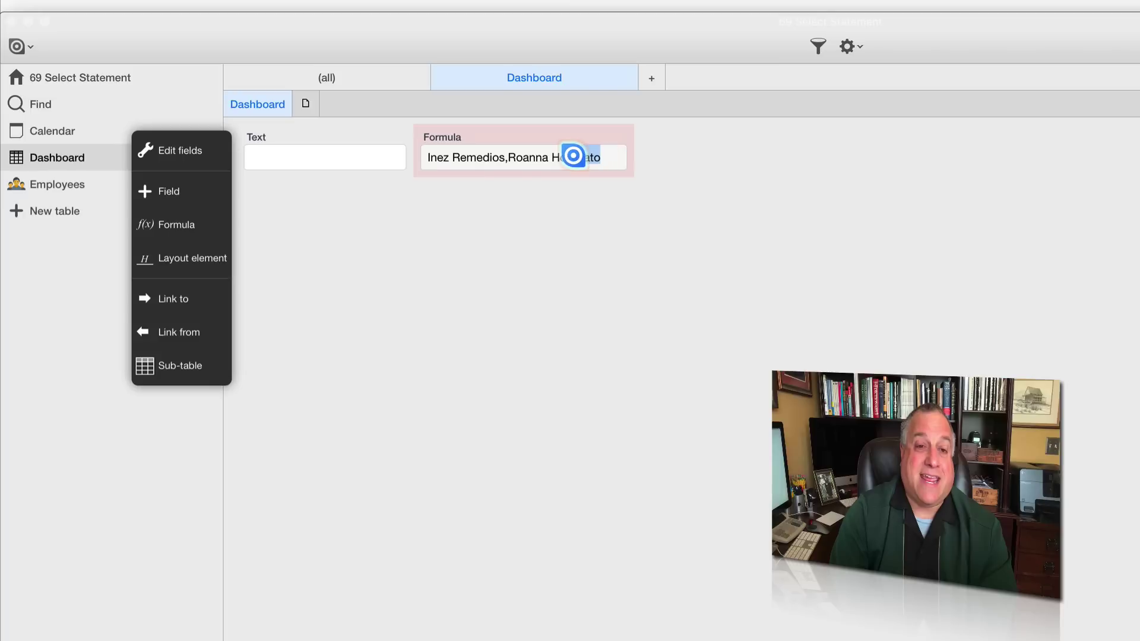
{"action": "left_click", "coordinate": [417, 159]}
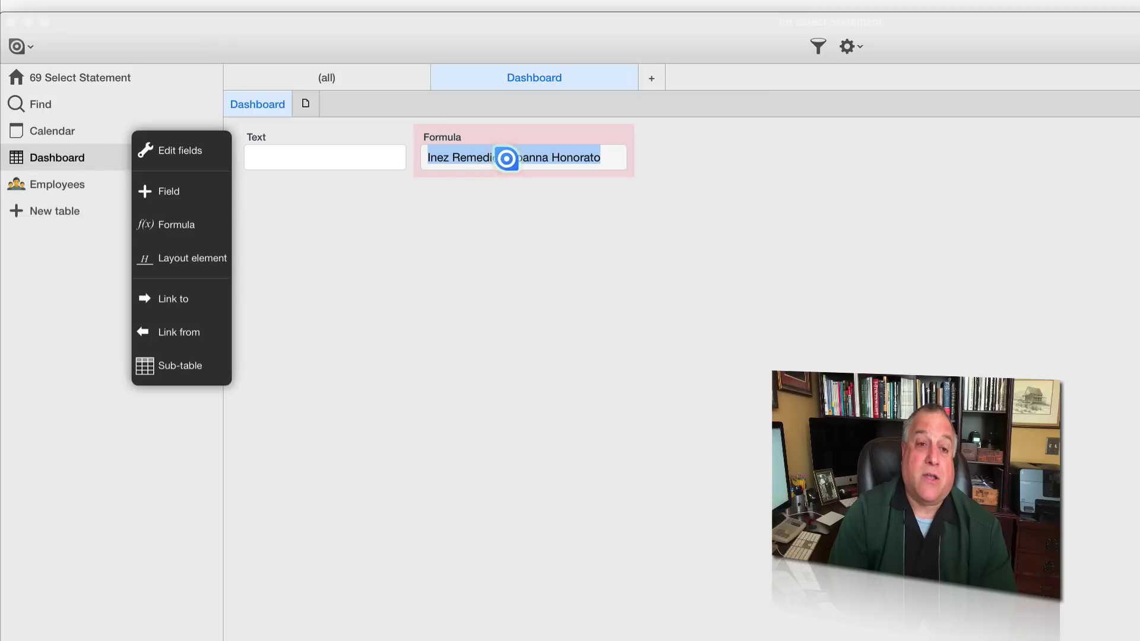
{"action": "left_click", "coordinate": [506, 157]}
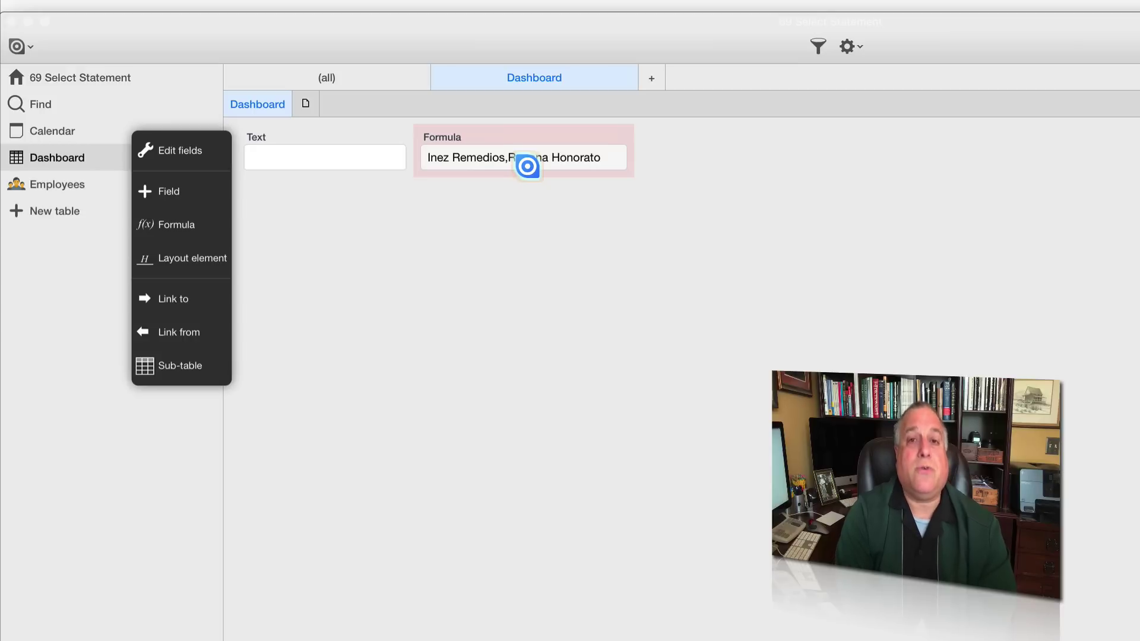
Step: Reopen the Formula field's expression, review the max function and the second-line select statement, and close the settings
{"action": "left_click", "coordinate": [525, 145]}
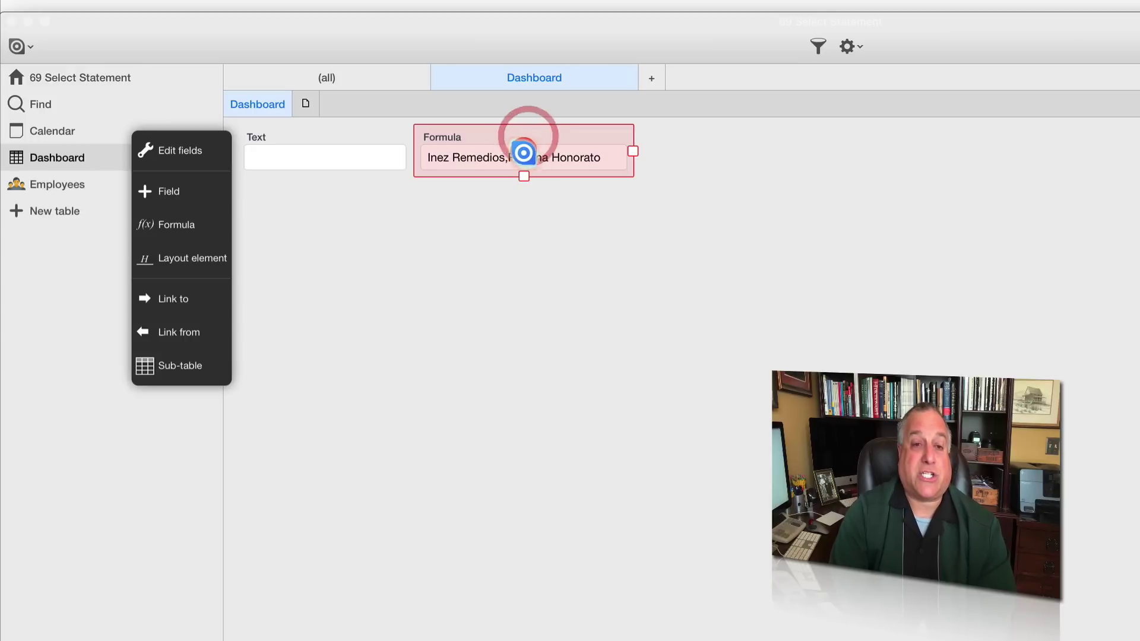
{"action": "left_click", "coordinate": [523, 150]}
{"action": "left_click", "coordinate": [647, 201]}
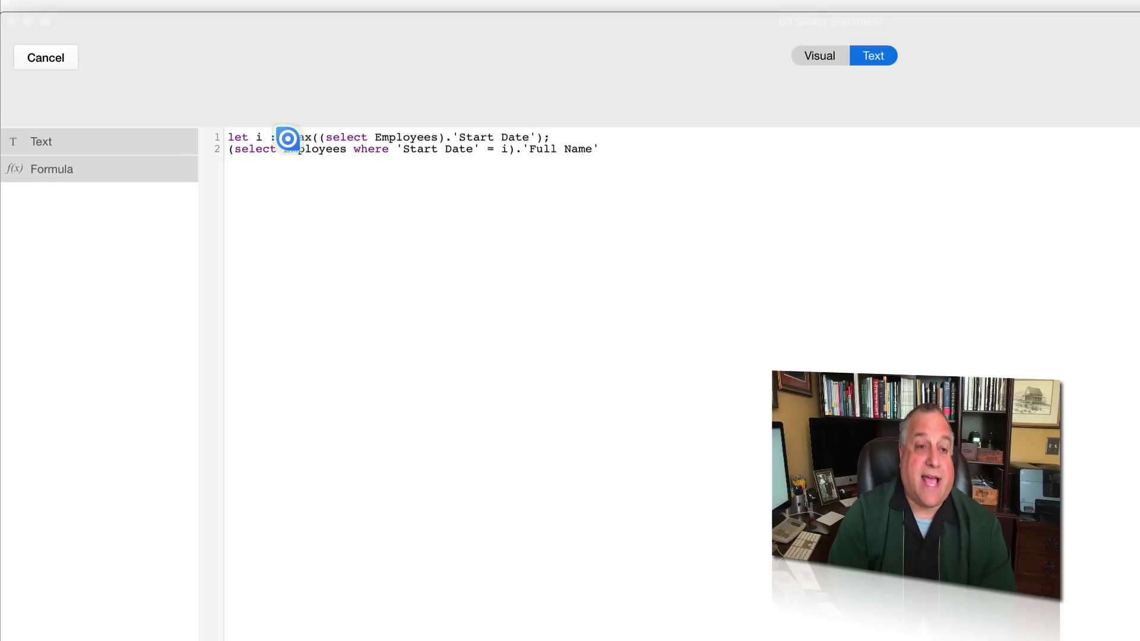
{"action": "left_click_drag", "start_coordinate": [291, 137], "coordinate": [316, 134]}
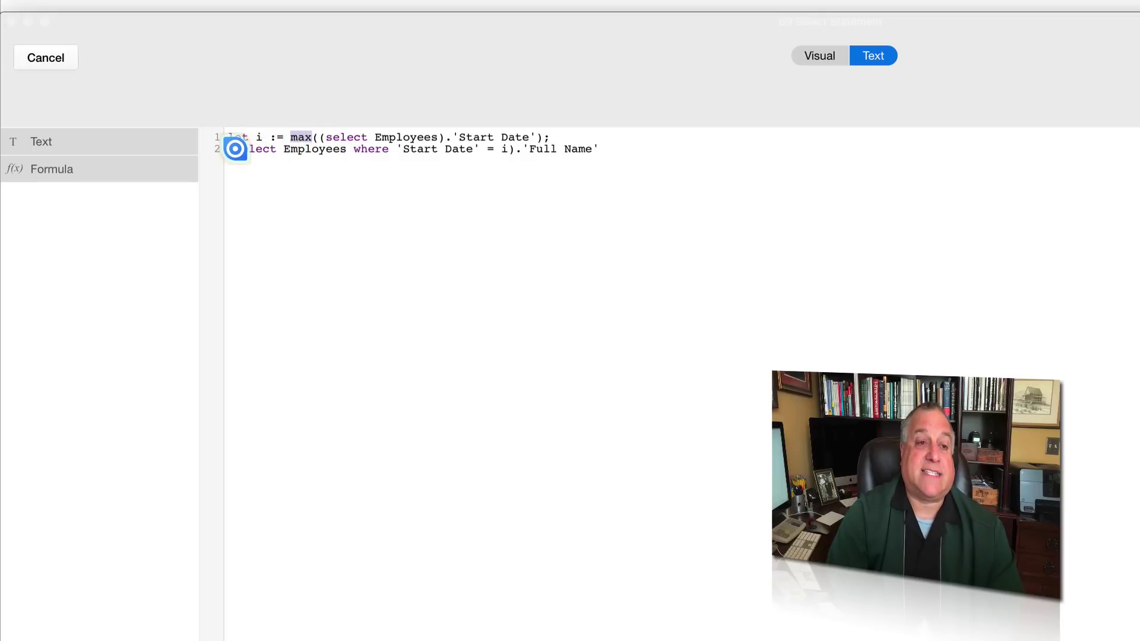
{"action": "left_click_drag", "start_coordinate": [234, 148], "coordinate": [482, 147]}
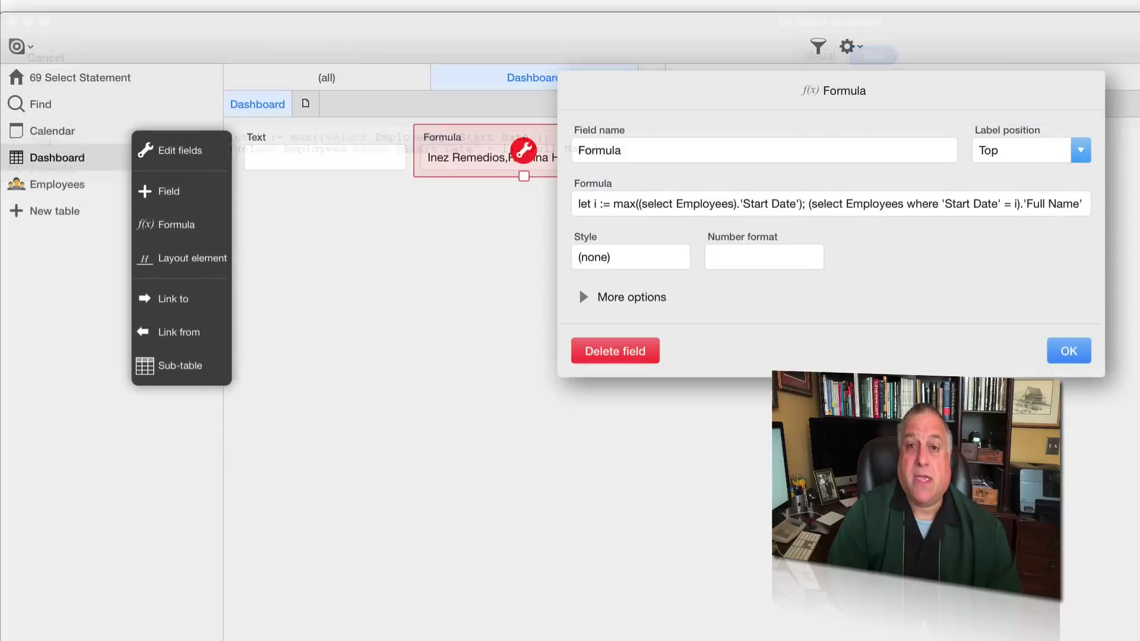
{"action": "left_click", "coordinate": [1062, 349]}
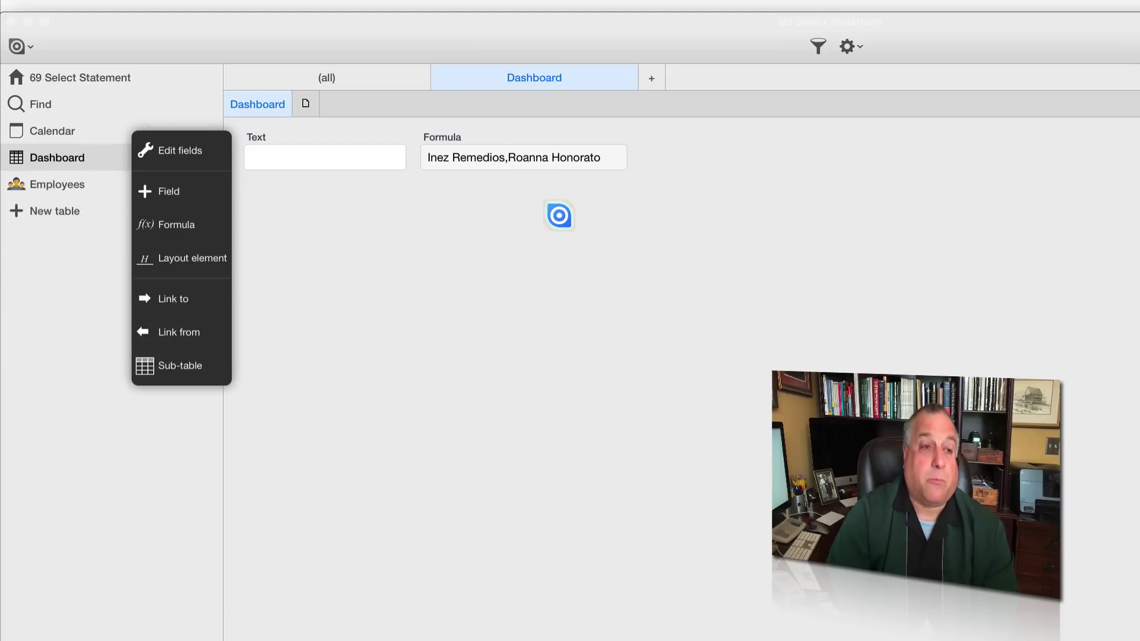
Step: In the Employees table, change the first record's Start Date to Oct 16, 2018 and close its record form
{"action": "left_click", "coordinate": [54, 186]}
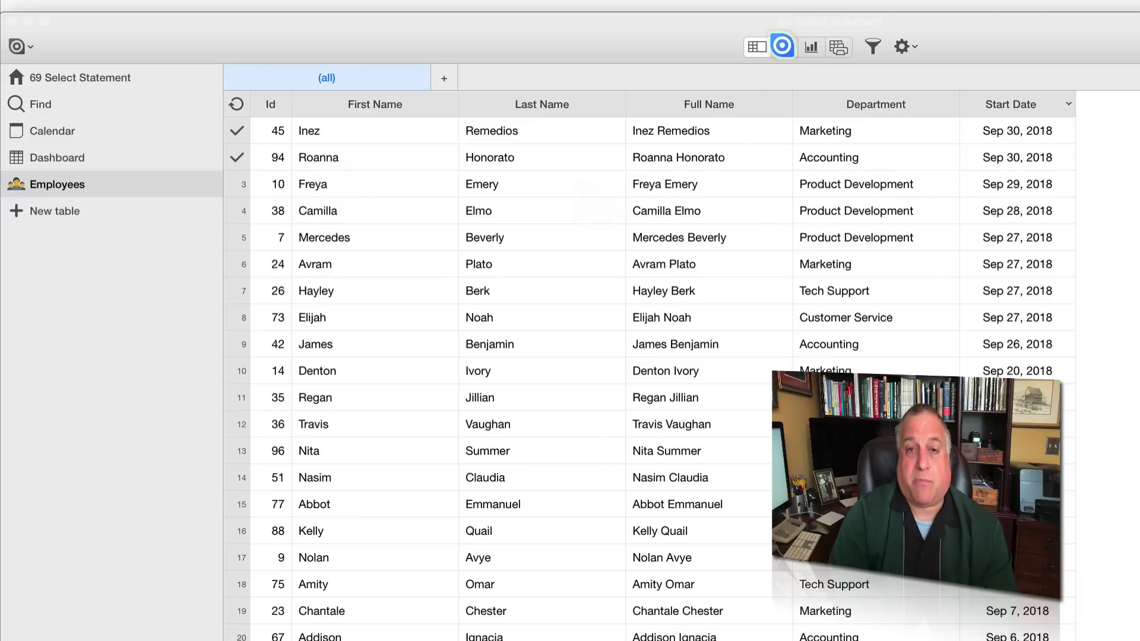
{"action": "left_click", "coordinate": [1009, 131]}
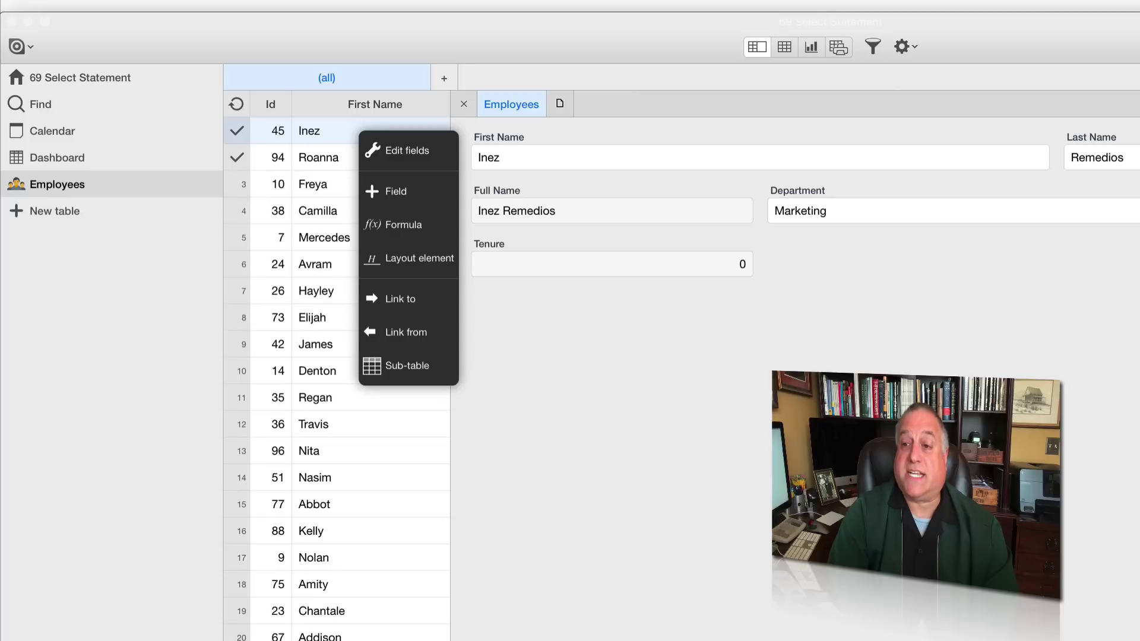
{"action": "left_click", "coordinate": [463, 104]}
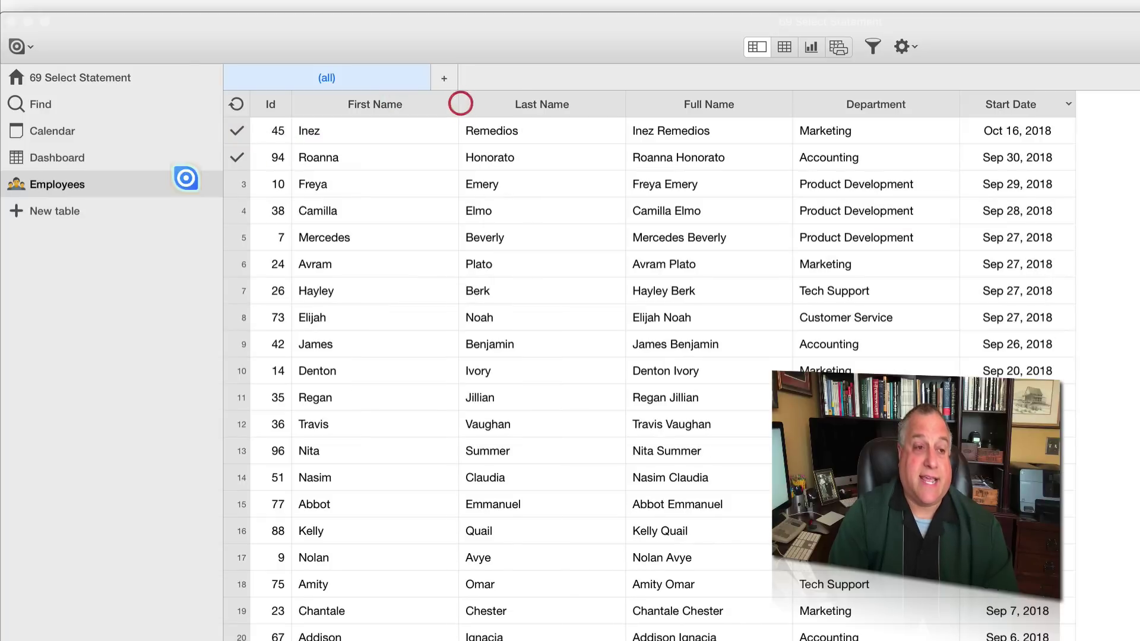
Step: Check the Formula field's result on the Dashboard against the Employees table and review the max statement in its expression
{"action": "left_click", "coordinate": [57, 157]}
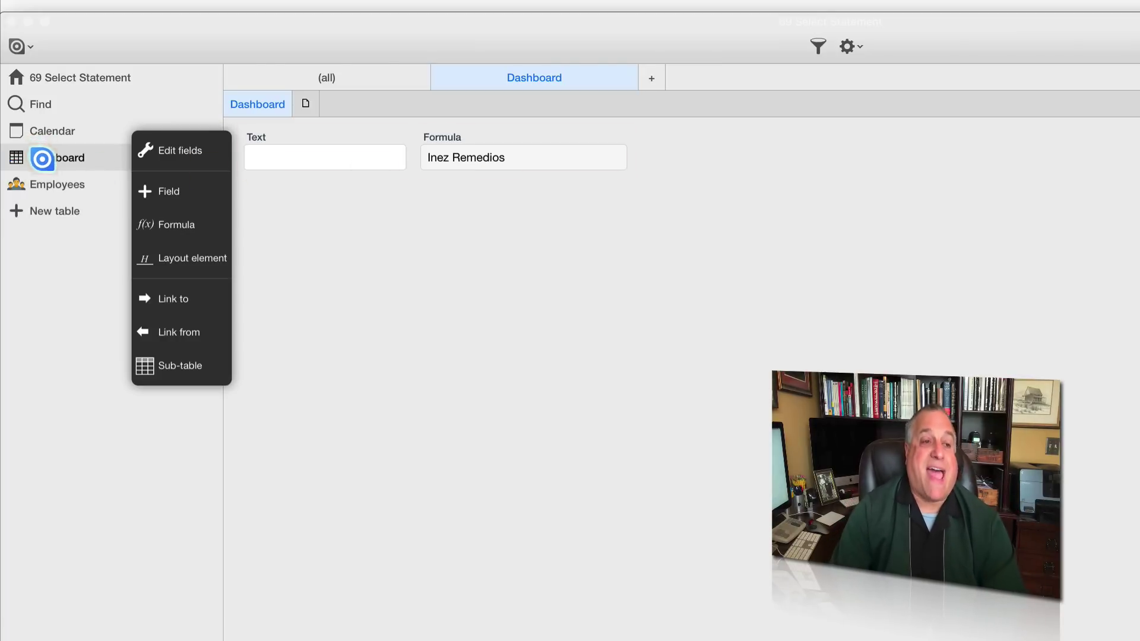
{"action": "left_click", "coordinate": [51, 183]}
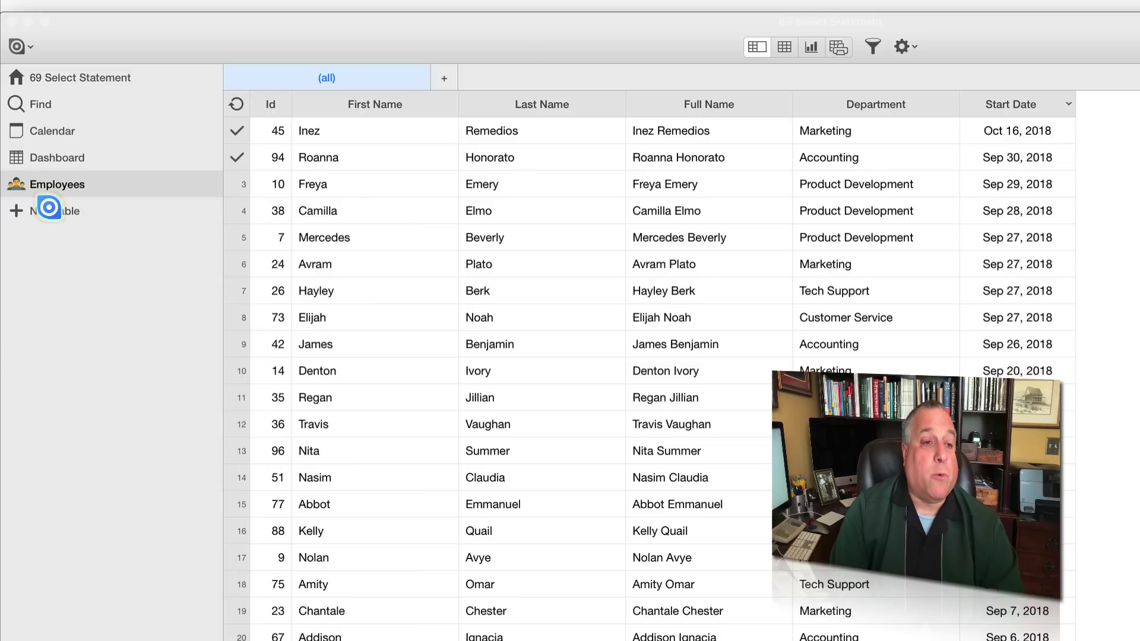
{"action": "left_click", "coordinate": [44, 158]}
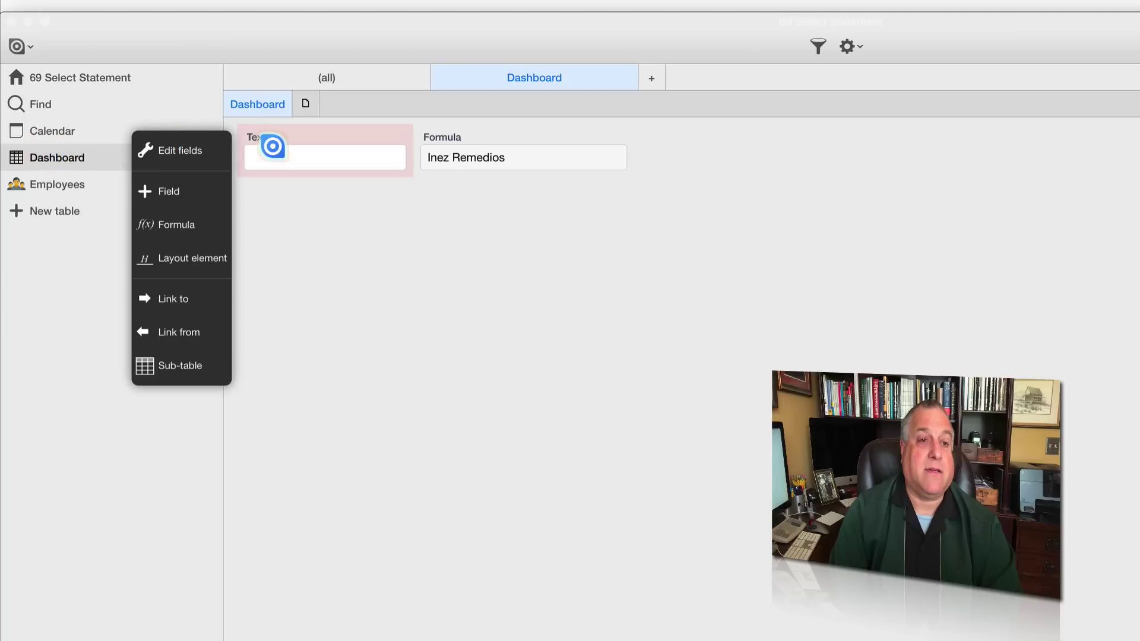
{"action": "left_click", "coordinate": [439, 134]}
{"action": "left_click", "coordinate": [523, 150]}
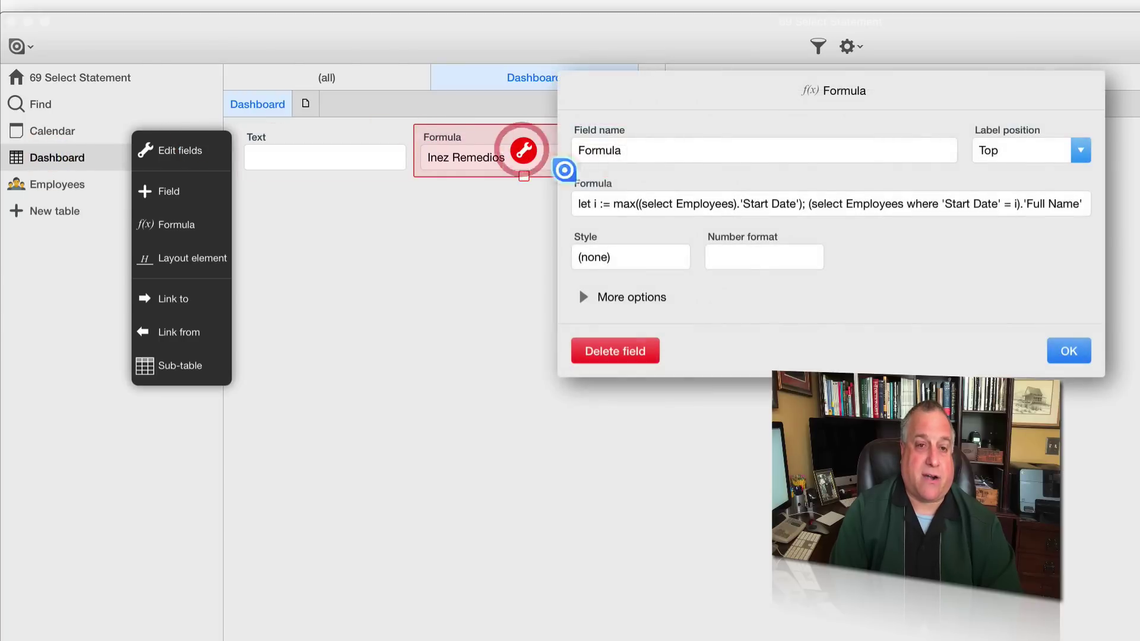
{"action": "left_click", "coordinate": [605, 201]}
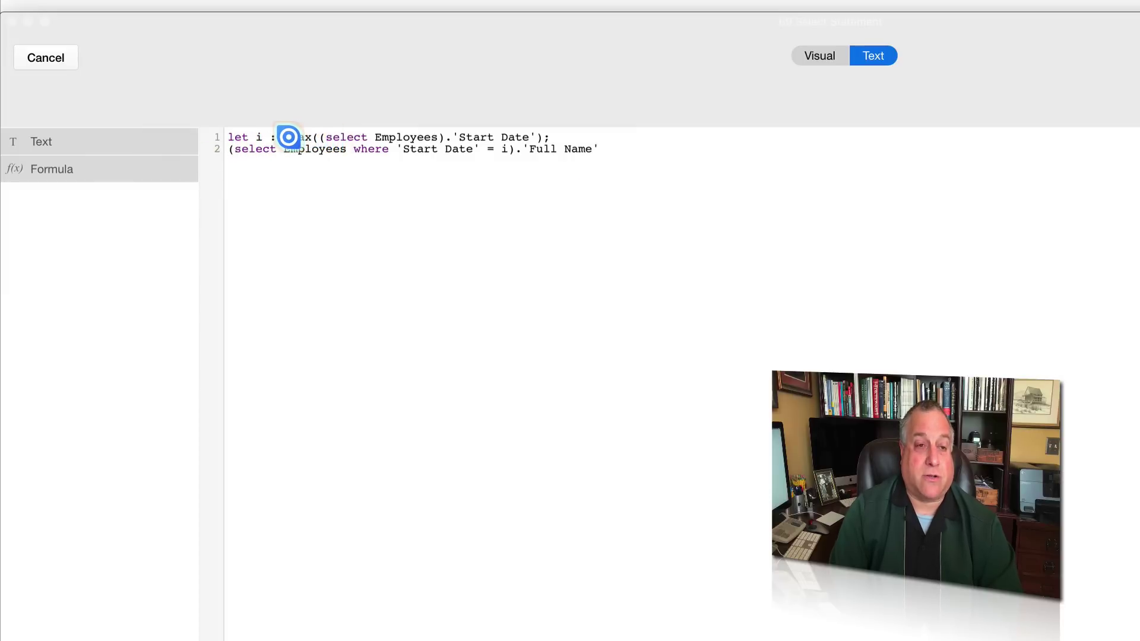
{"action": "left_click_drag", "start_coordinate": [288, 137], "coordinate": [536, 136]}
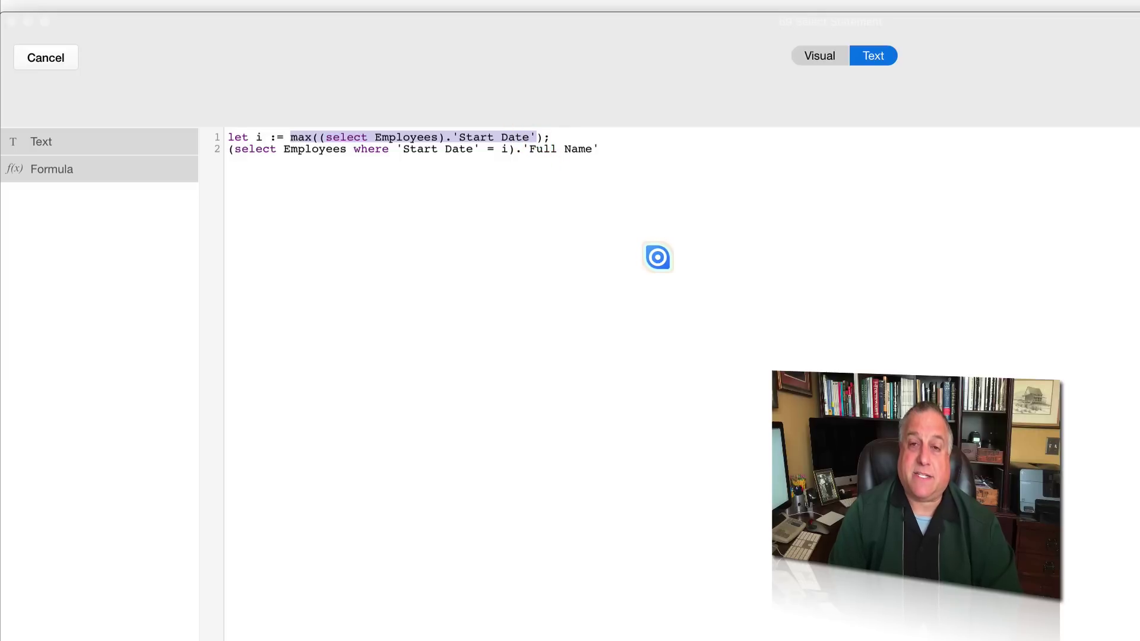
{"action": "left_click", "coordinate": [33, 54]}
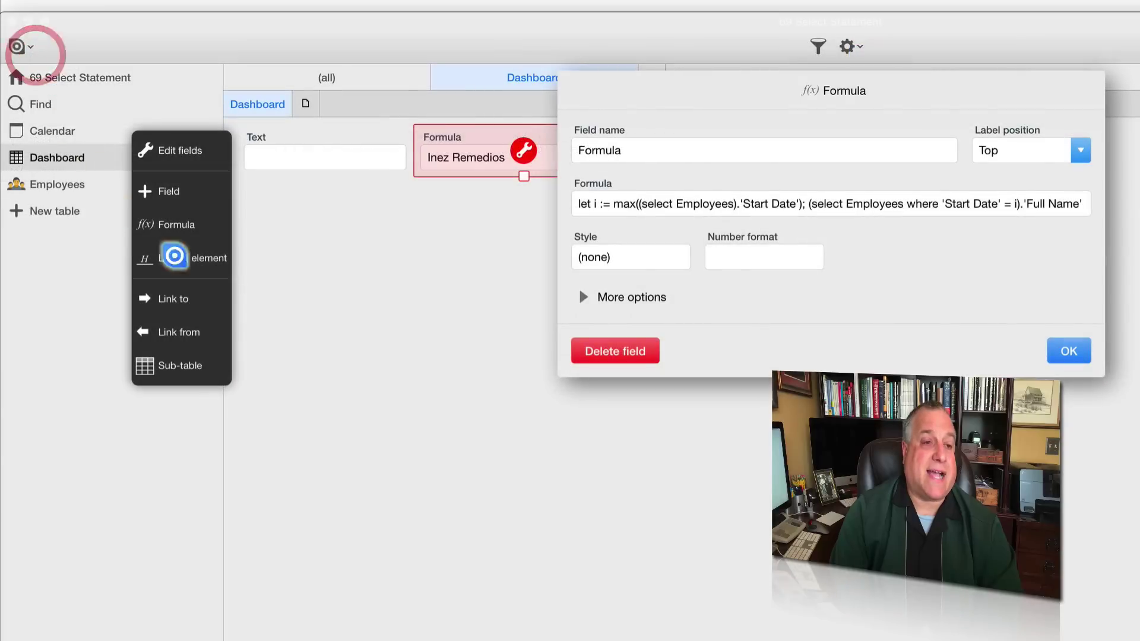
{"action": "left_click", "coordinate": [1067, 349]}
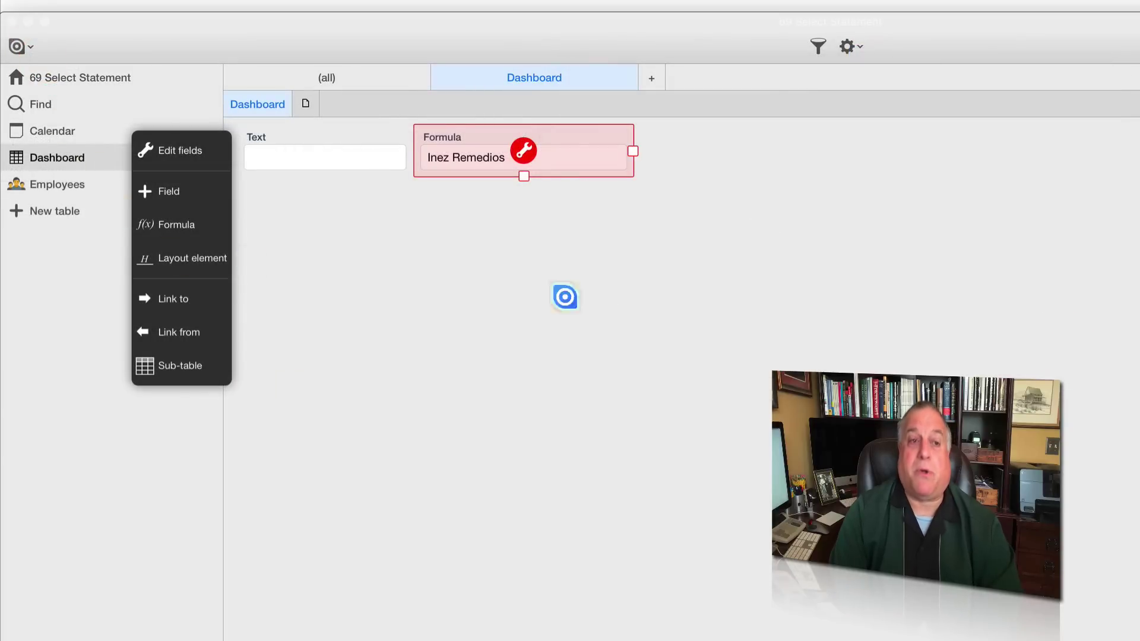
Step: In the Employees table, set the first record's Start Date back to Sep 30, 2018 and unmark the first two records
{"action": "left_click", "coordinate": [30, 189]}
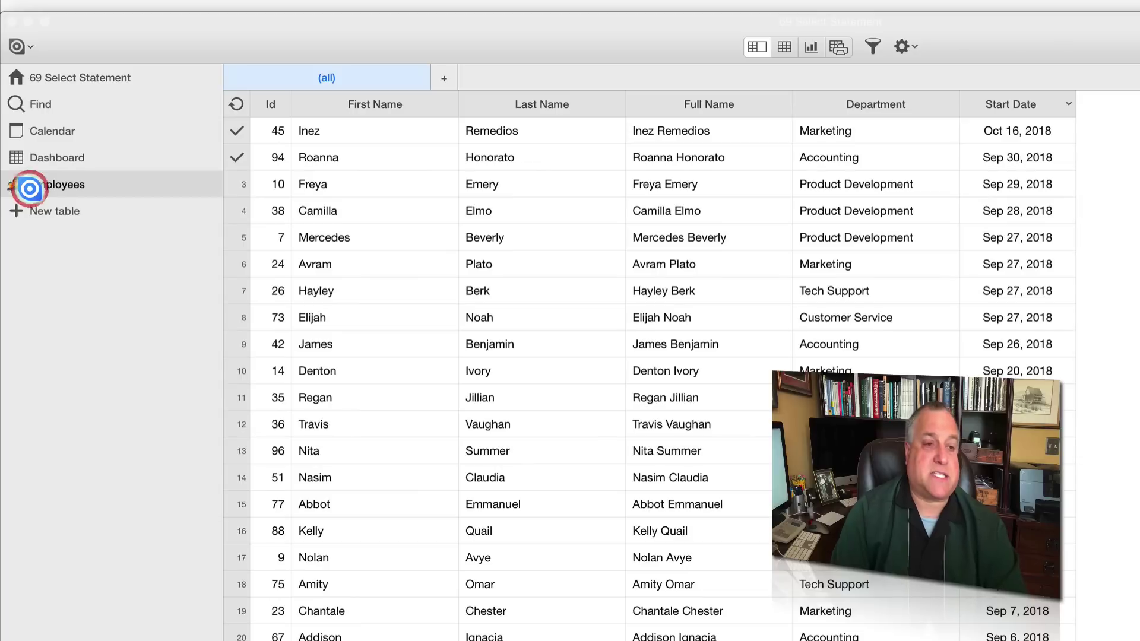
{"action": "left_click", "coordinate": [819, 127]}
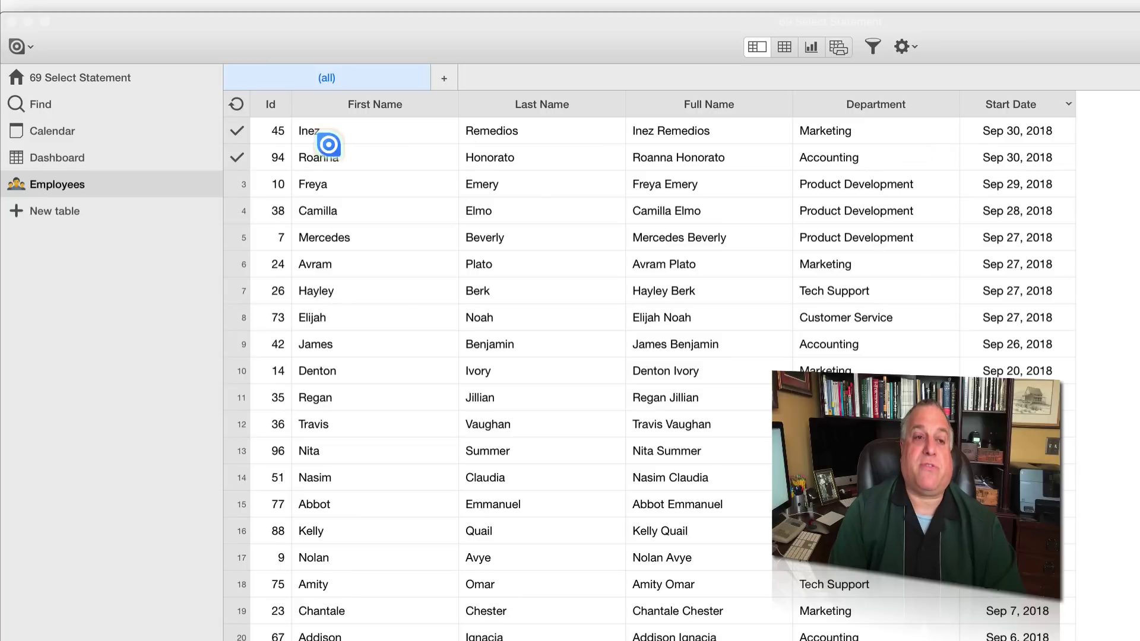
{"action": "left_click", "coordinate": [235, 128]}
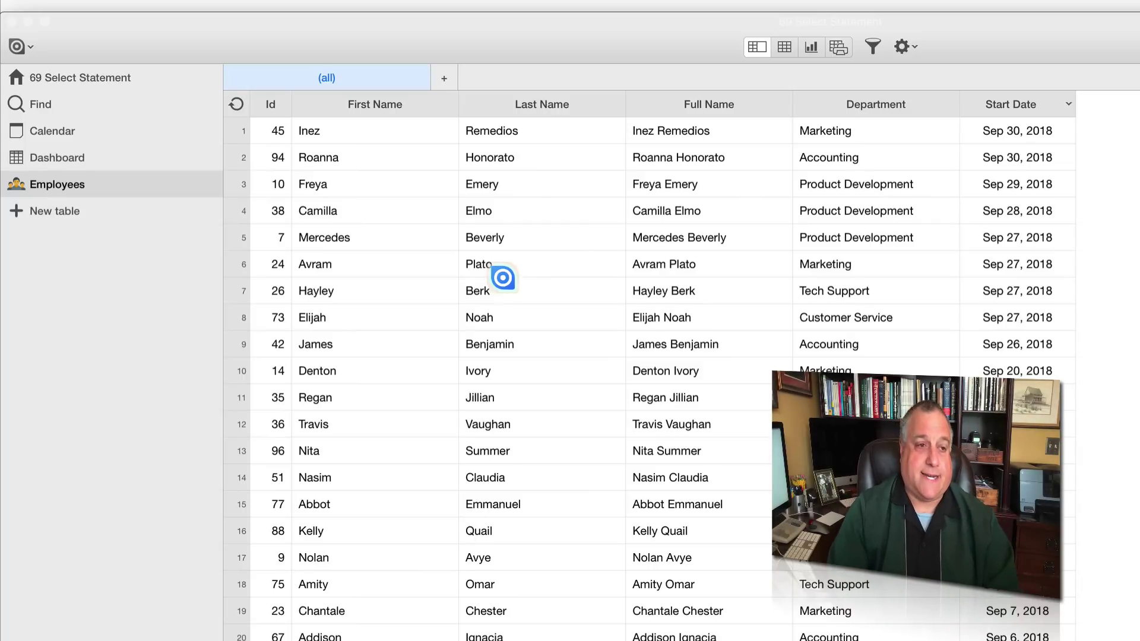
Step: Open the Dashboard's Formula field expression, review the max statement, and apply the last function to the second-line select statement
{"action": "left_click", "coordinate": [59, 153]}
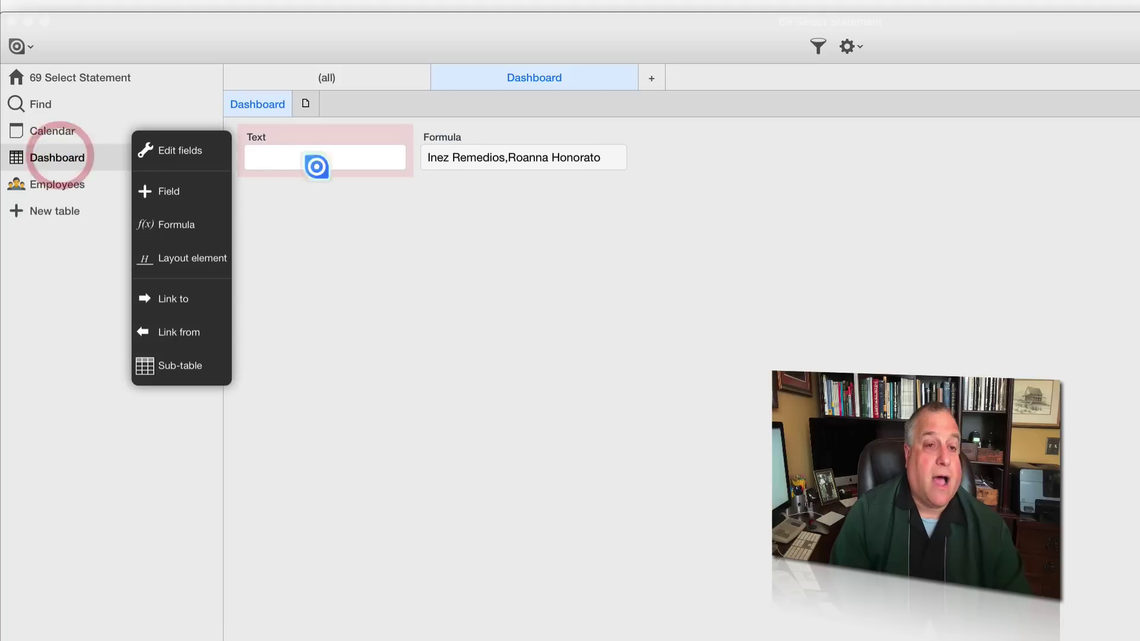
{"action": "left_click", "coordinate": [506, 157]}
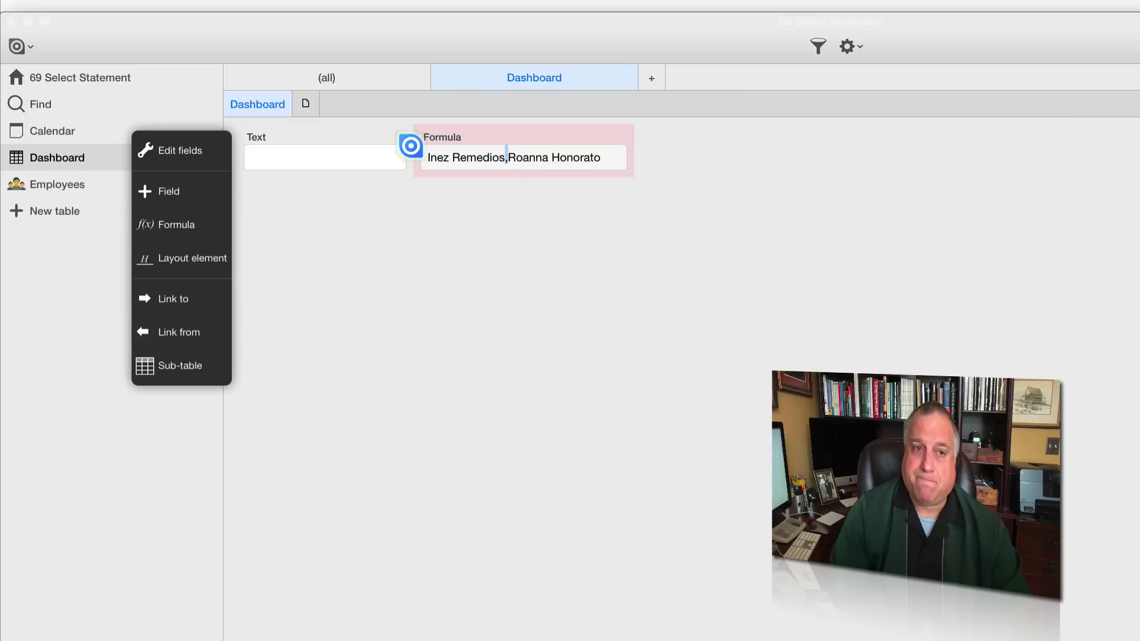
{"action": "left_click", "coordinate": [453, 149]}
{"action": "left_click", "coordinate": [516, 148]}
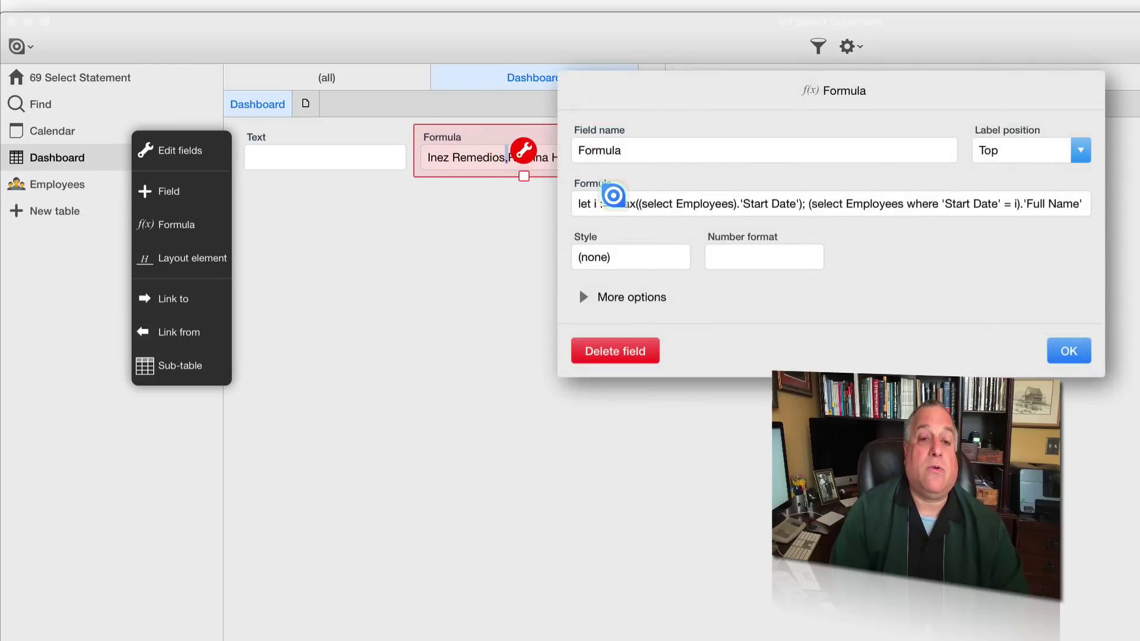
{"action": "left_click", "coordinate": [613, 202]}
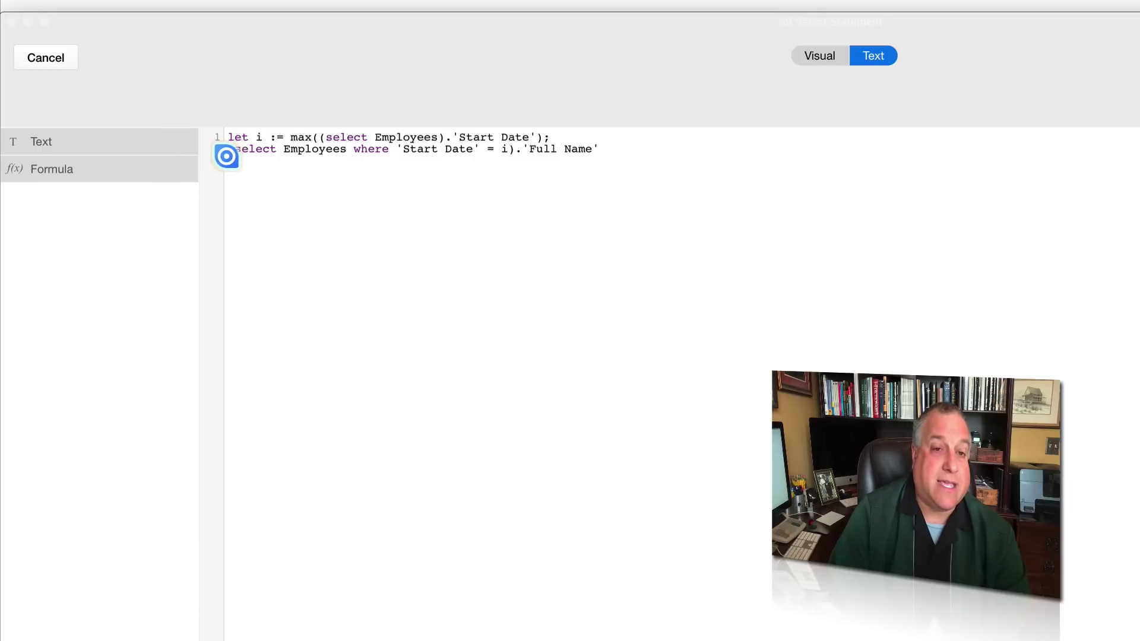
{"action": "left_click", "coordinate": [227, 149]}
{"action": "type", "text": "("}
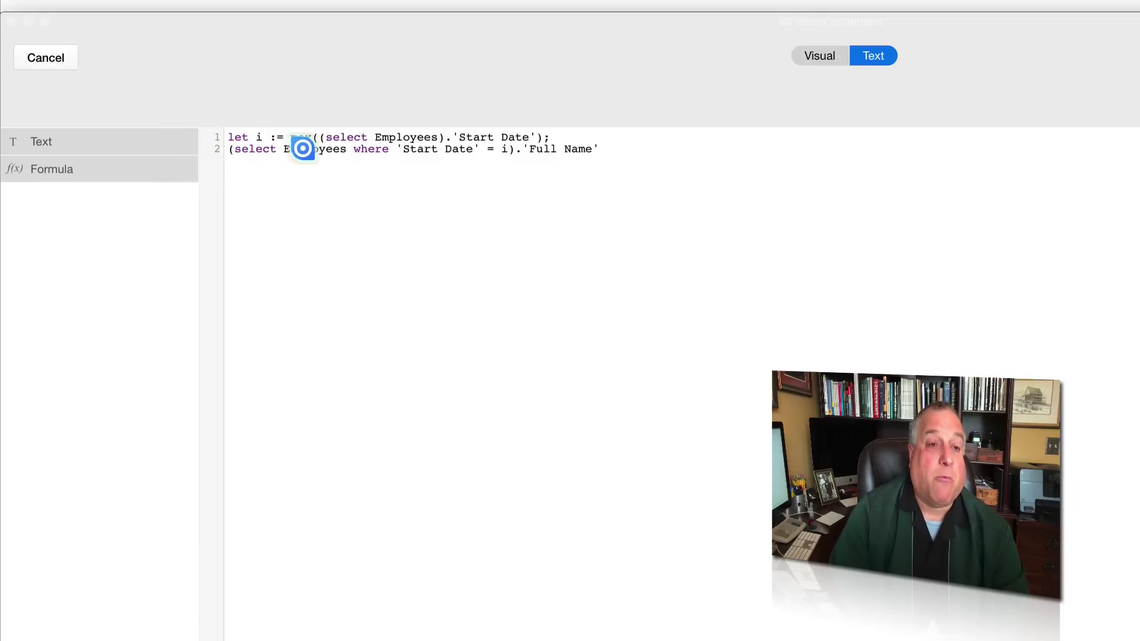
{"action": "left_click_drag", "start_coordinate": [290, 138], "coordinate": [540, 130]}
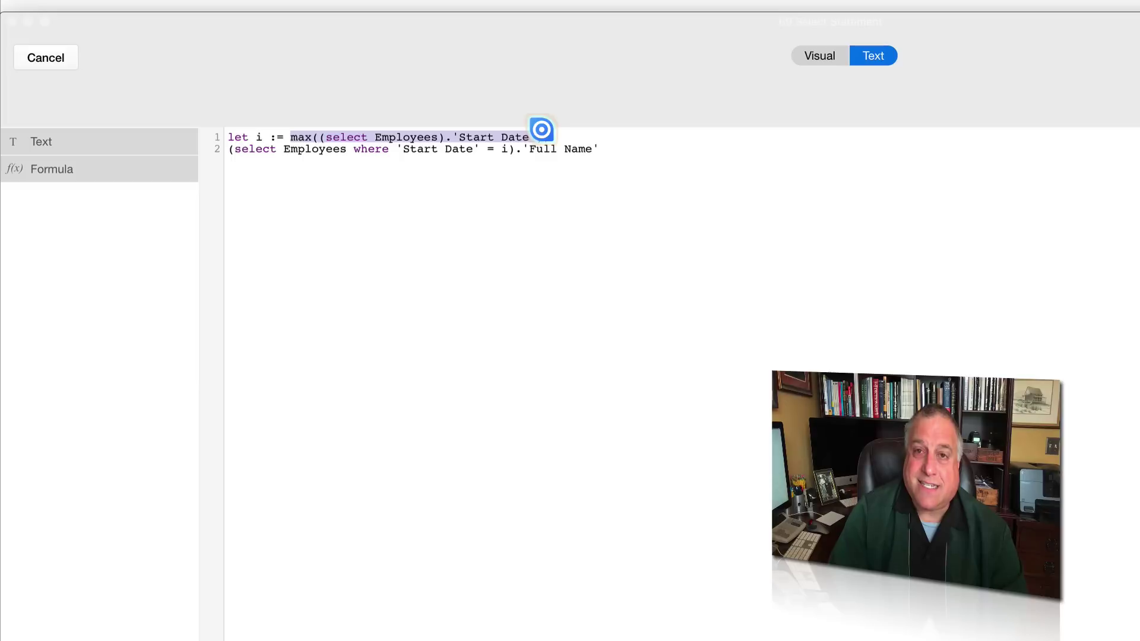
{"action": "left_click", "coordinate": [228, 153]}
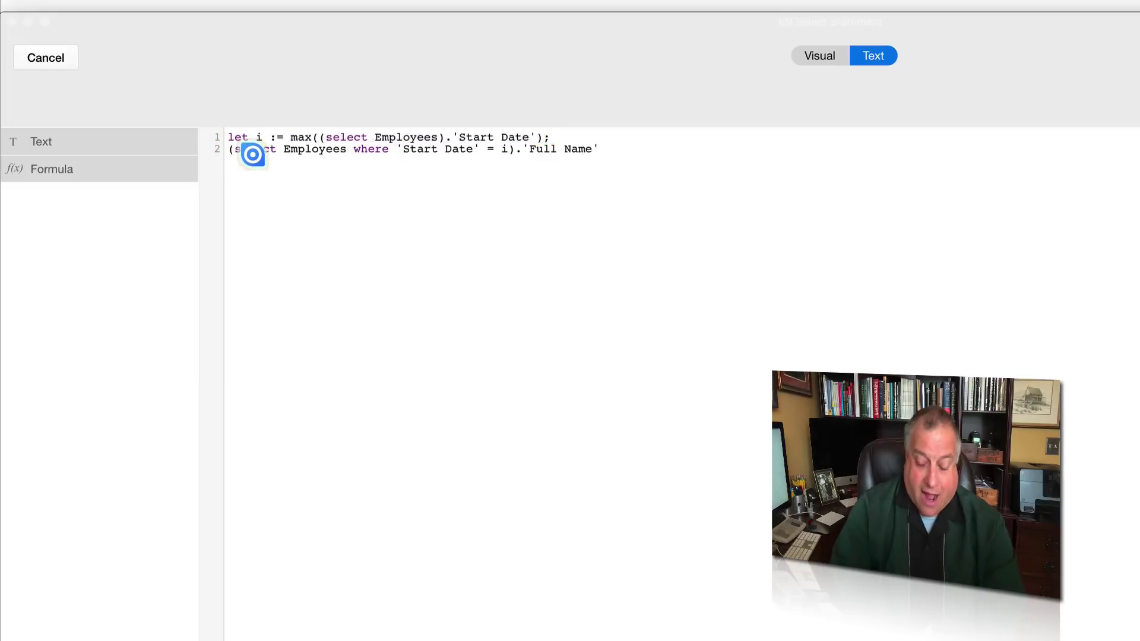
{"action": "left_click", "coordinate": [227, 150]}
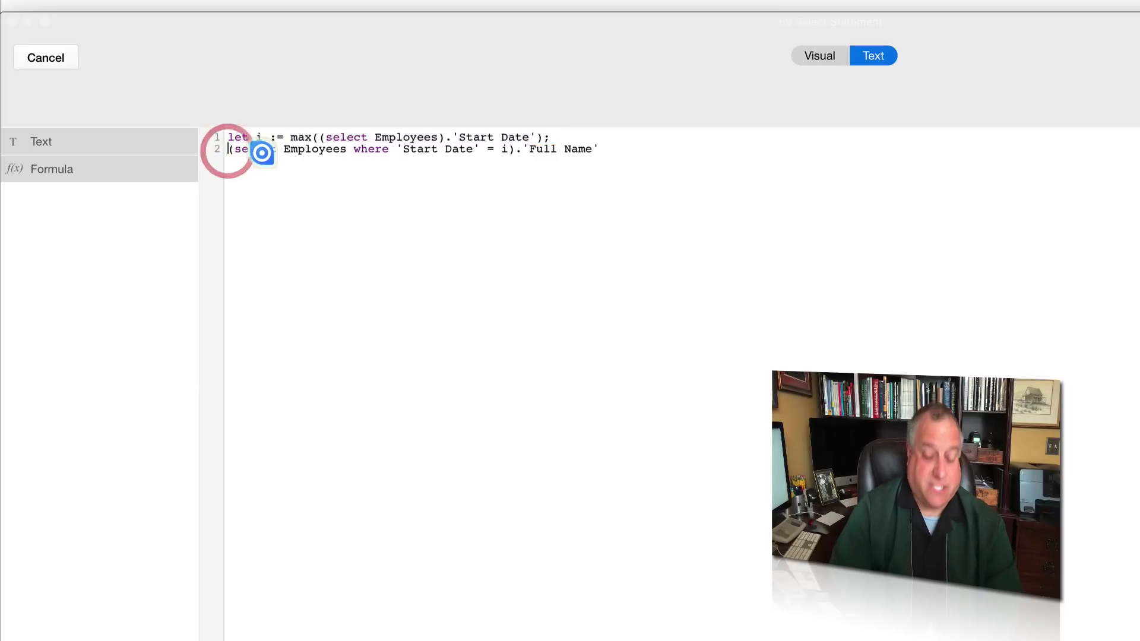
{"action": "type", "text": "last"}
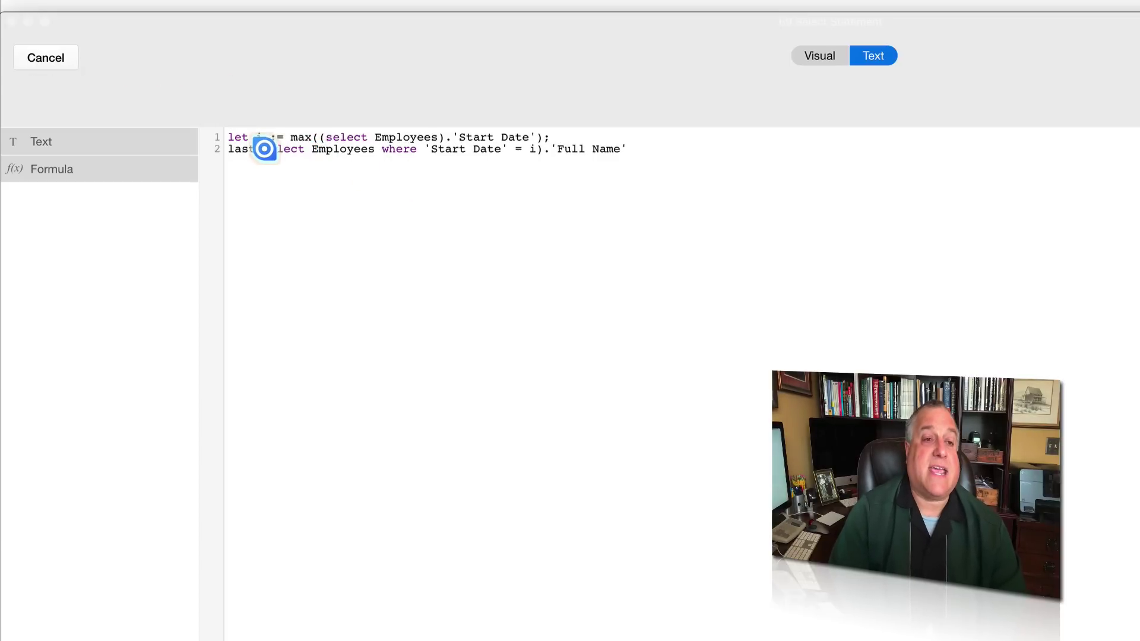
Step: Review the where condition, max statement, last function and 'Full Name' reference, and save the Formula field's settings
{"action": "left_click_drag", "start_coordinate": [264, 148], "coordinate": [536, 150]}
{"action": "left_click", "coordinate": [423, 145]}
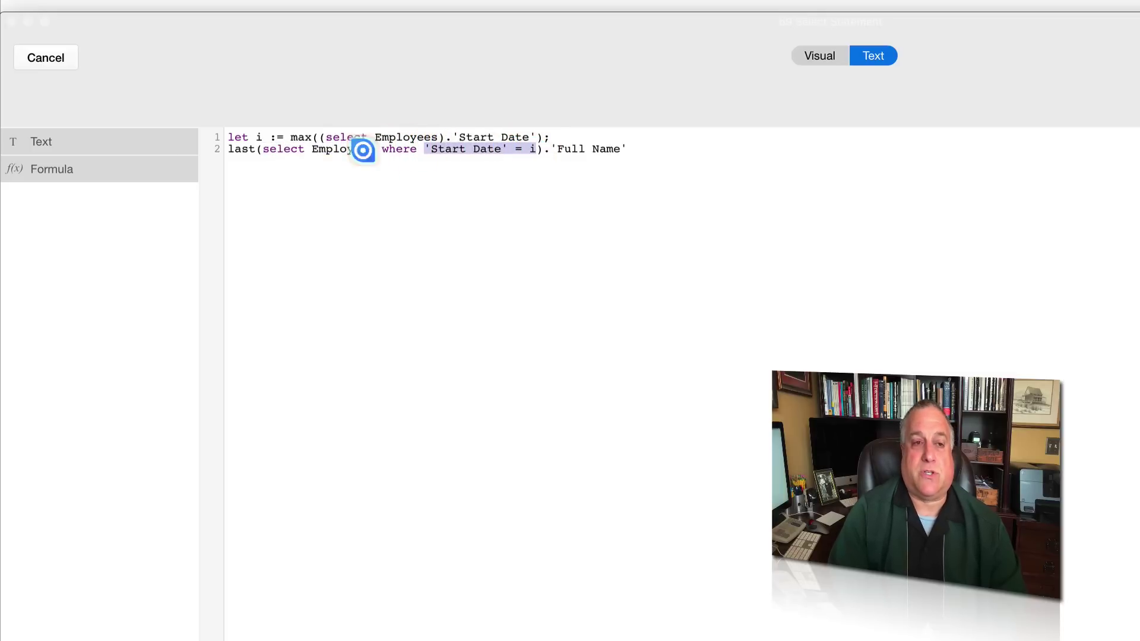
{"action": "left_click_drag", "start_coordinate": [290, 137], "coordinate": [540, 132]}
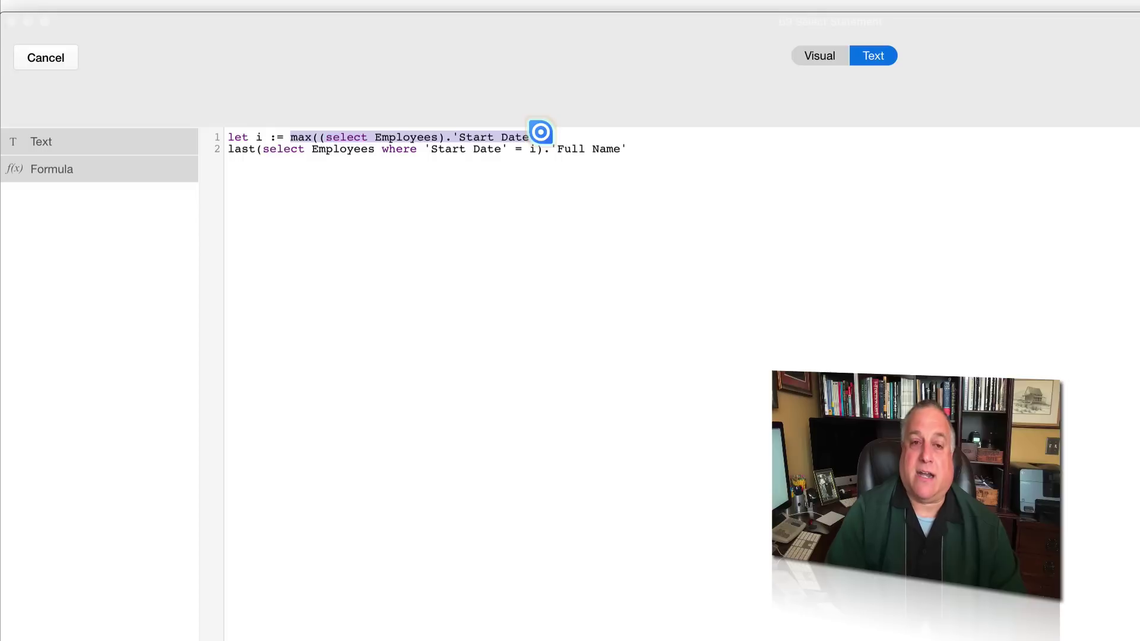
{"action": "left_click", "coordinate": [243, 146]}
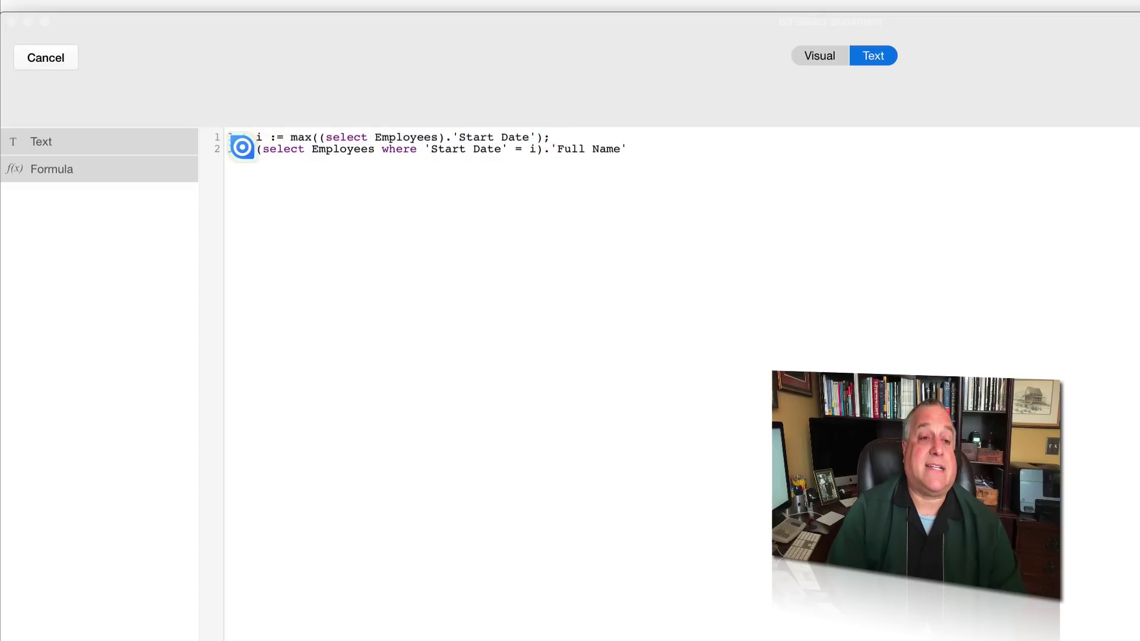
{"action": "double_click", "coordinate": [227, 148]}
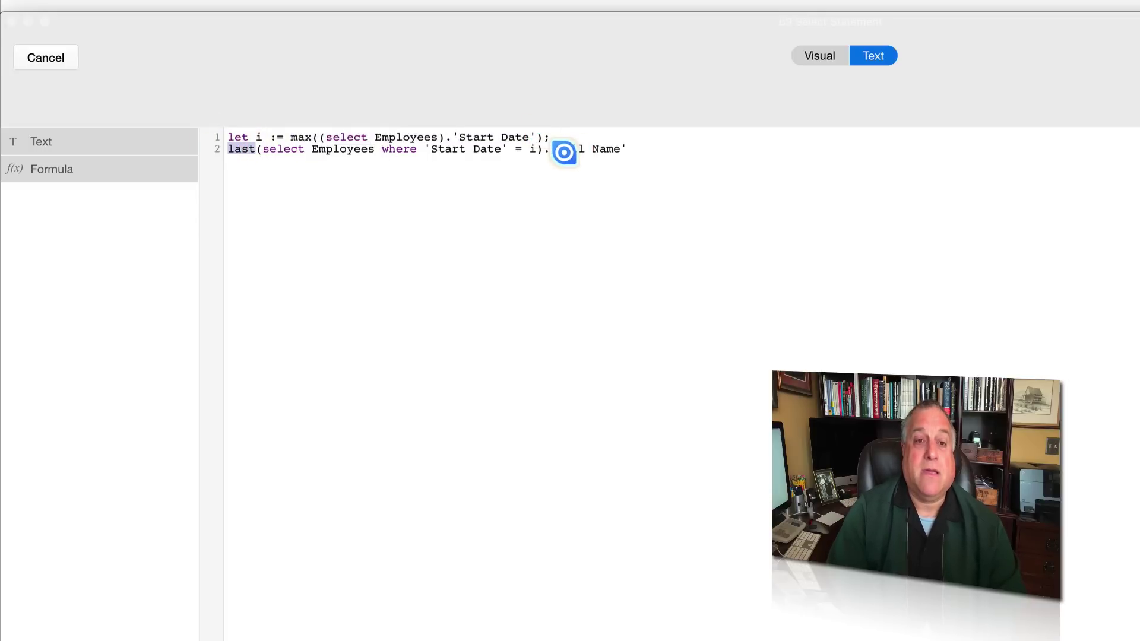
{"action": "left_click_drag", "start_coordinate": [556, 149], "coordinate": [622, 148]}
{"action": "double_click", "coordinate": [226, 148]}
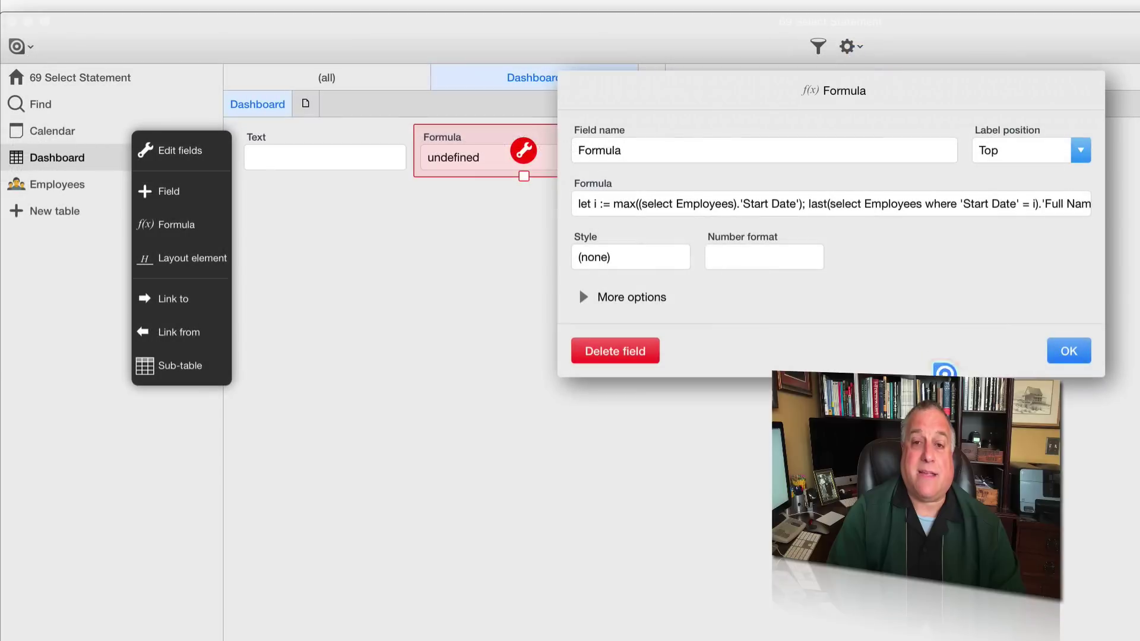
{"action": "left_click", "coordinate": [1065, 349]}
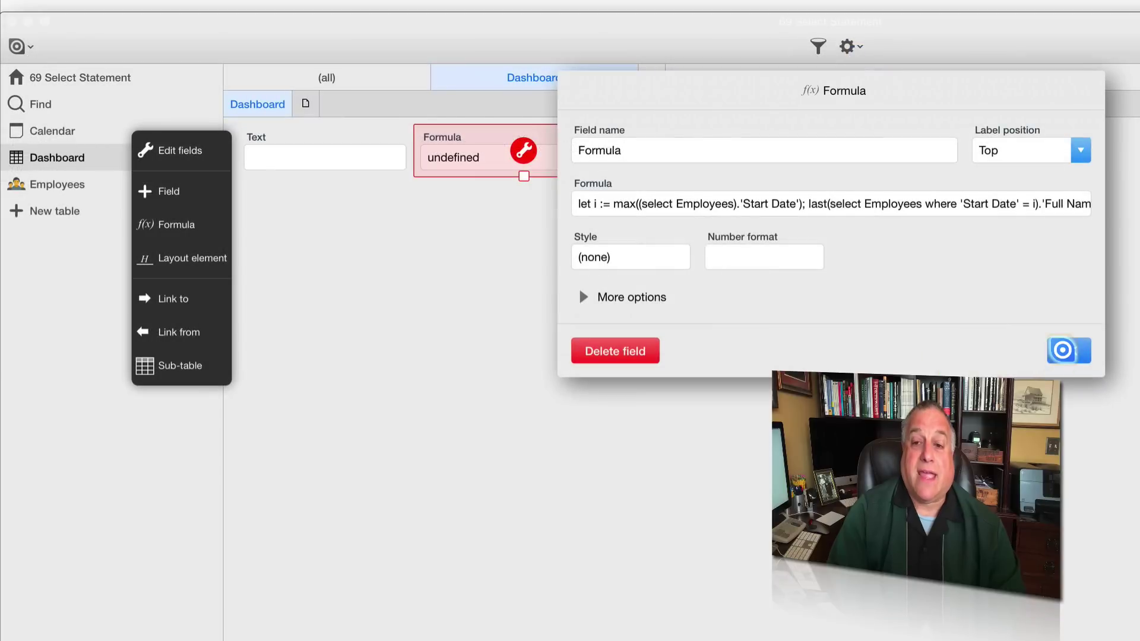
{"action": "left_click", "coordinate": [951, 247]}
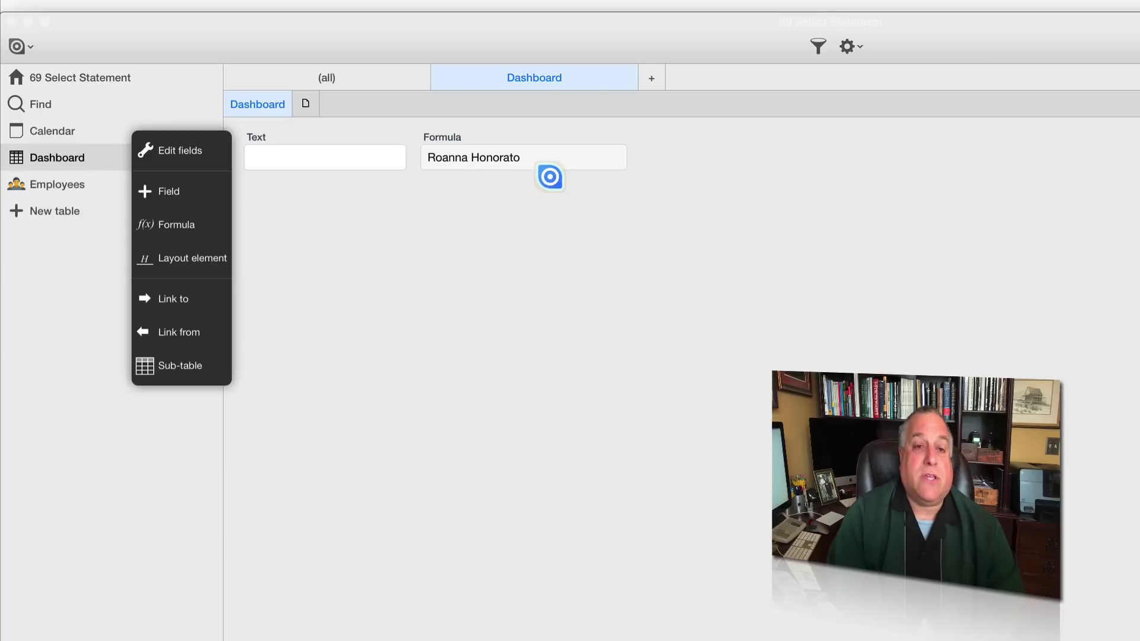
Step: Replace the Formula field's whole expression with first (select Employees), and change the function to last
{"action": "left_click", "coordinate": [549, 137]}
{"action": "left_click", "coordinate": [525, 152]}
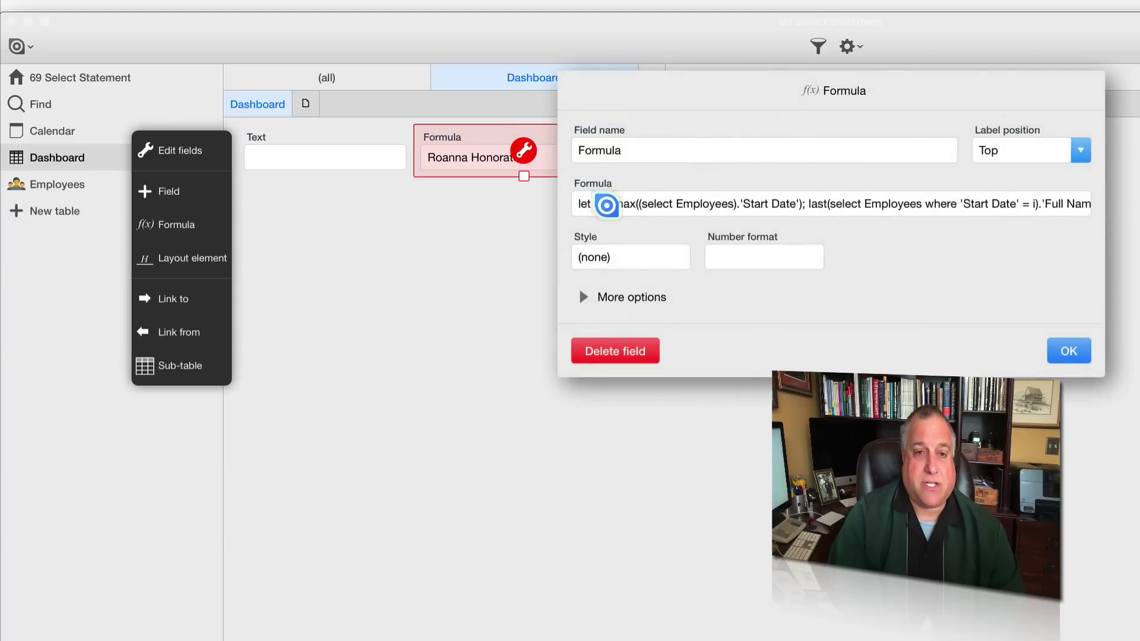
{"action": "left_click", "coordinate": [605, 204]}
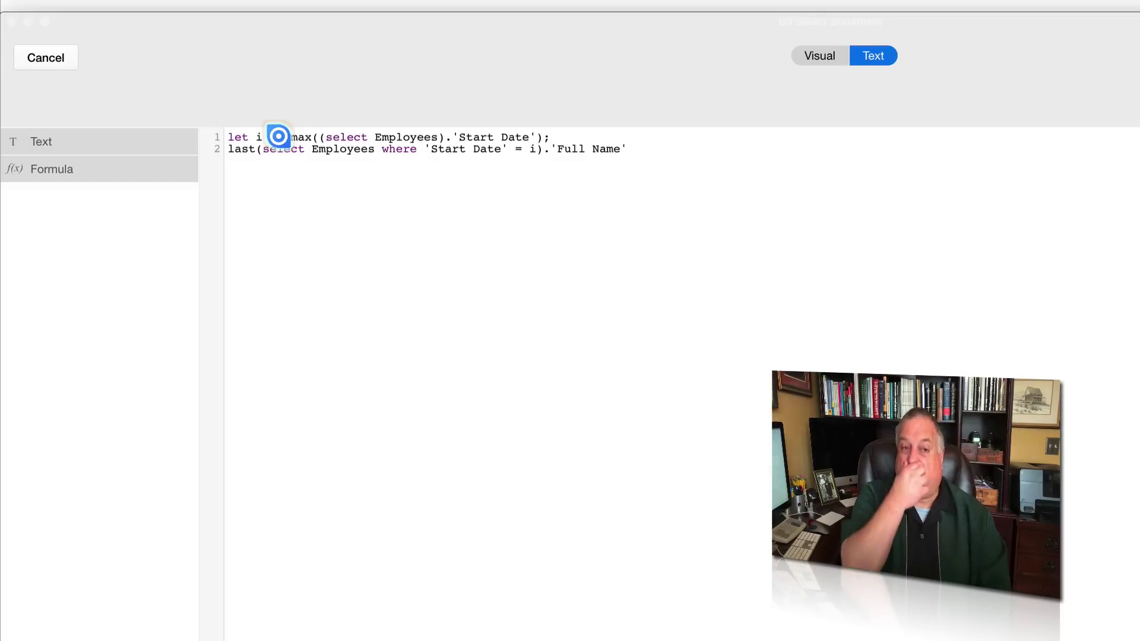
{"action": "left_click_drag", "start_coordinate": [626, 149], "coordinate": [148, 108]}
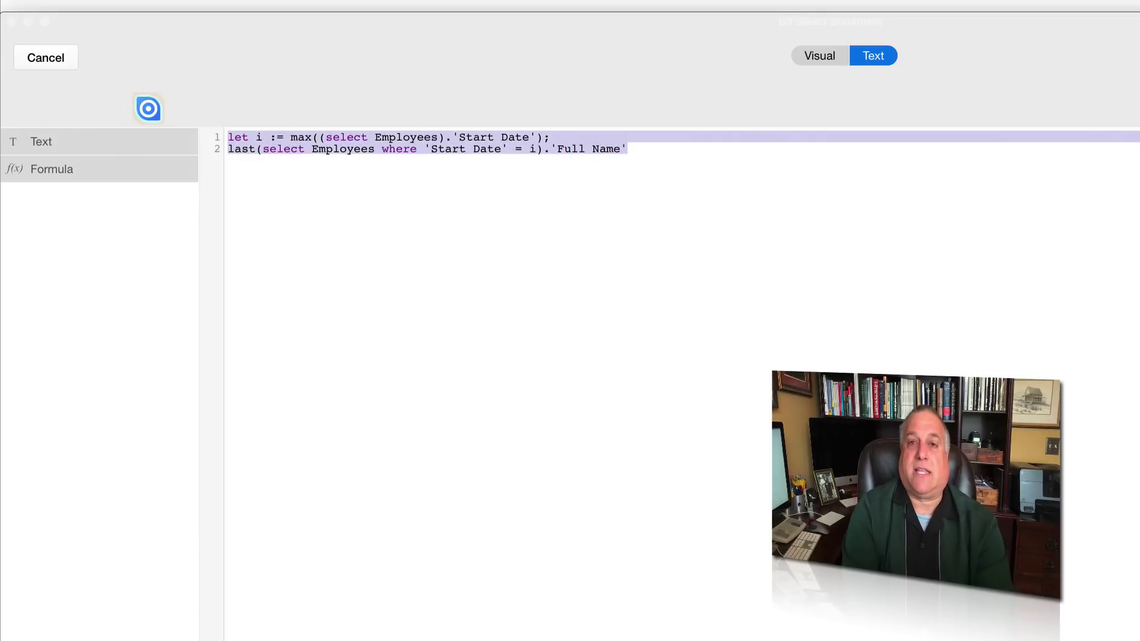
{"action": "type", "text": "first select Employees"}
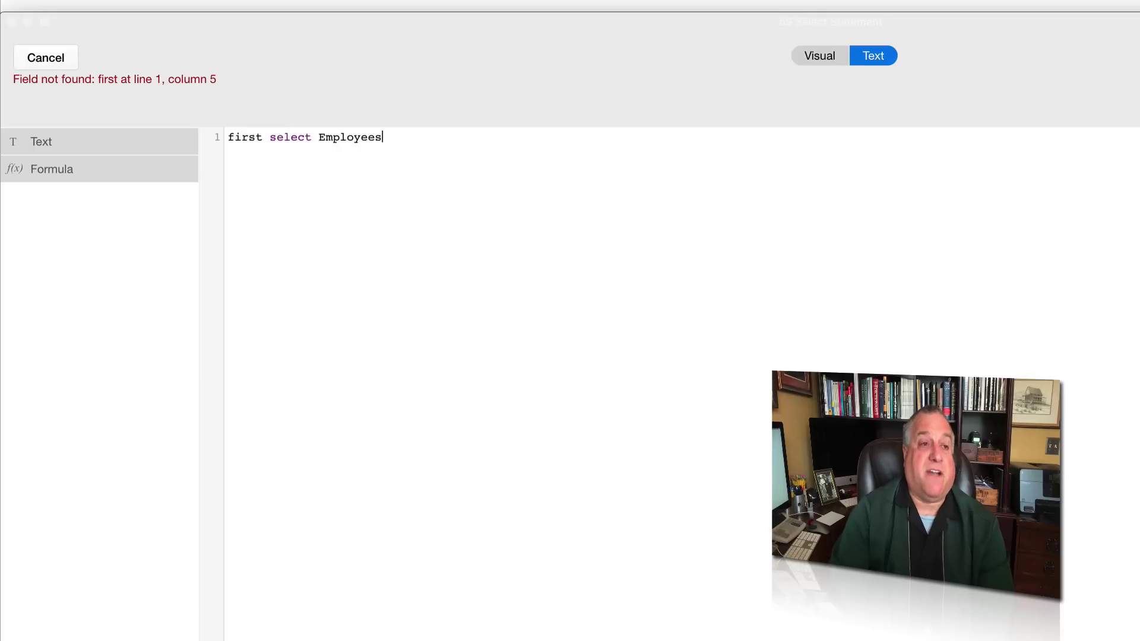
{"action": "left_click", "coordinate": [269, 136]}
{"action": "type", "text": "("}
{"action": "left_click", "coordinate": [410, 136]}
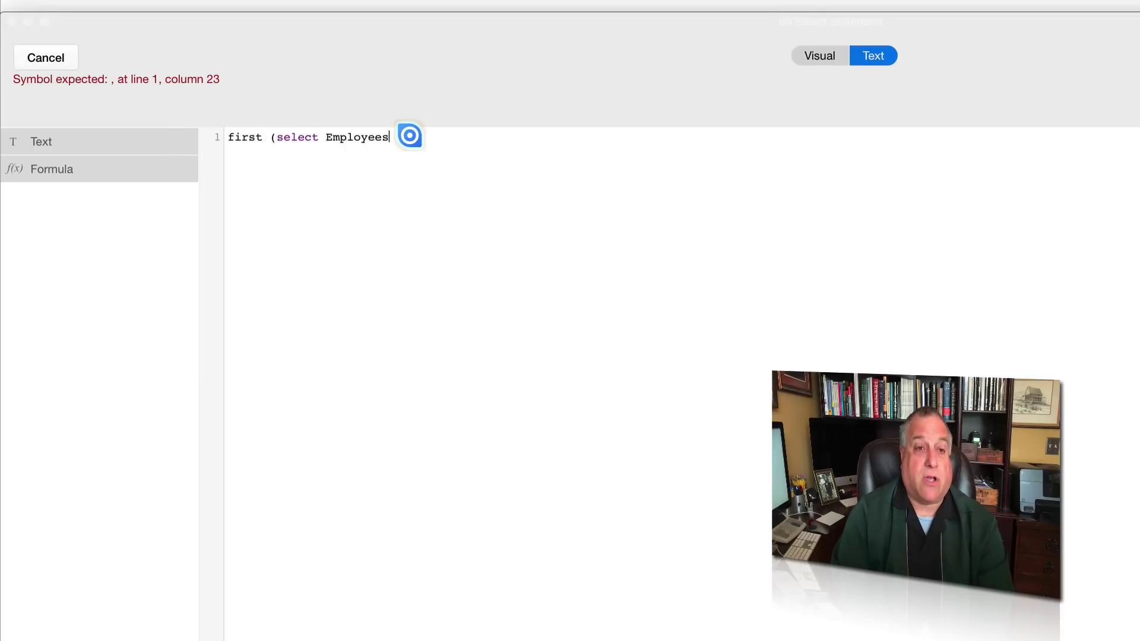
{"action": "type", "text": ")"}
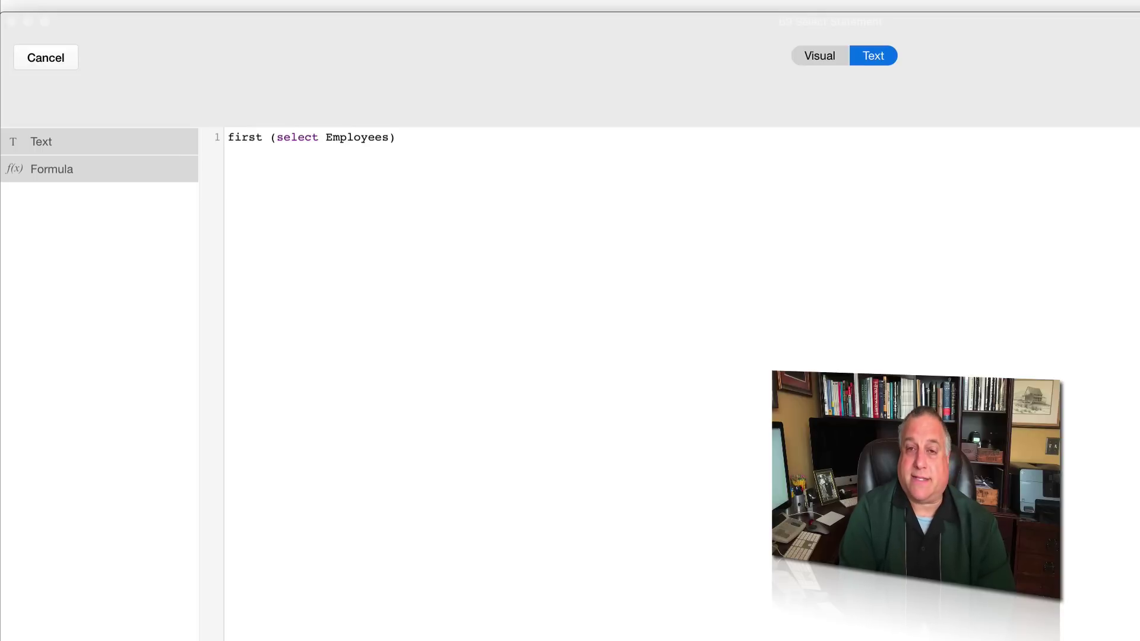
{"action": "left_click_drag", "start_coordinate": [260, 137], "coordinate": [200, 136]}
{"action": "type", "text": "last"}
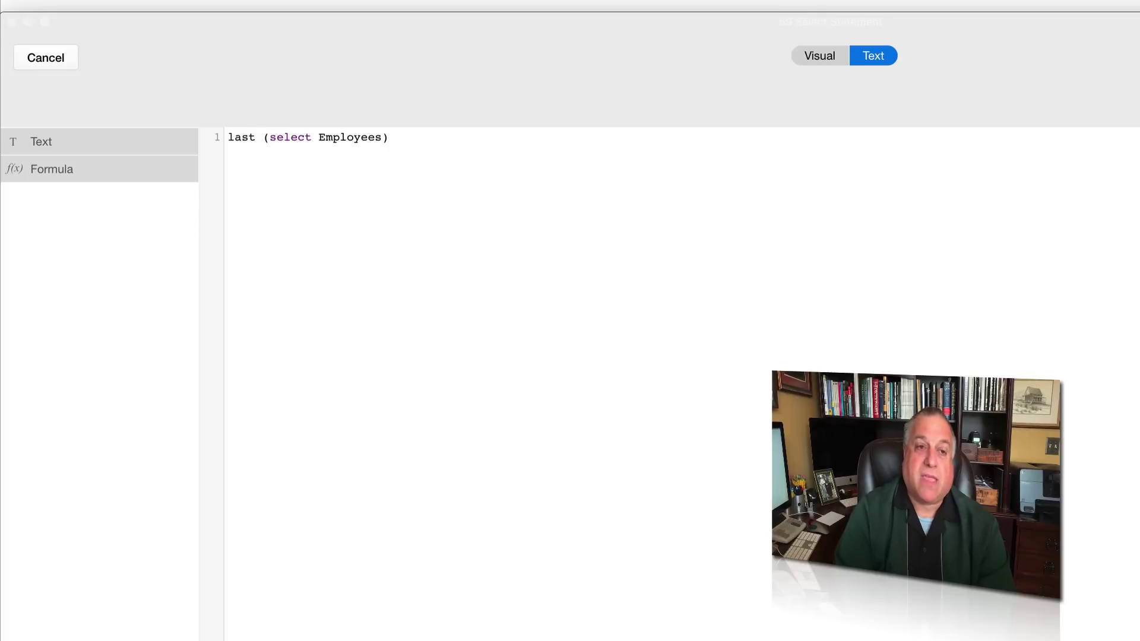
Step: Replace the expression with first(select Employee.'Hire Date')
{"action": "left_click_drag", "start_coordinate": [397, 135], "coordinate": [220, 128]}
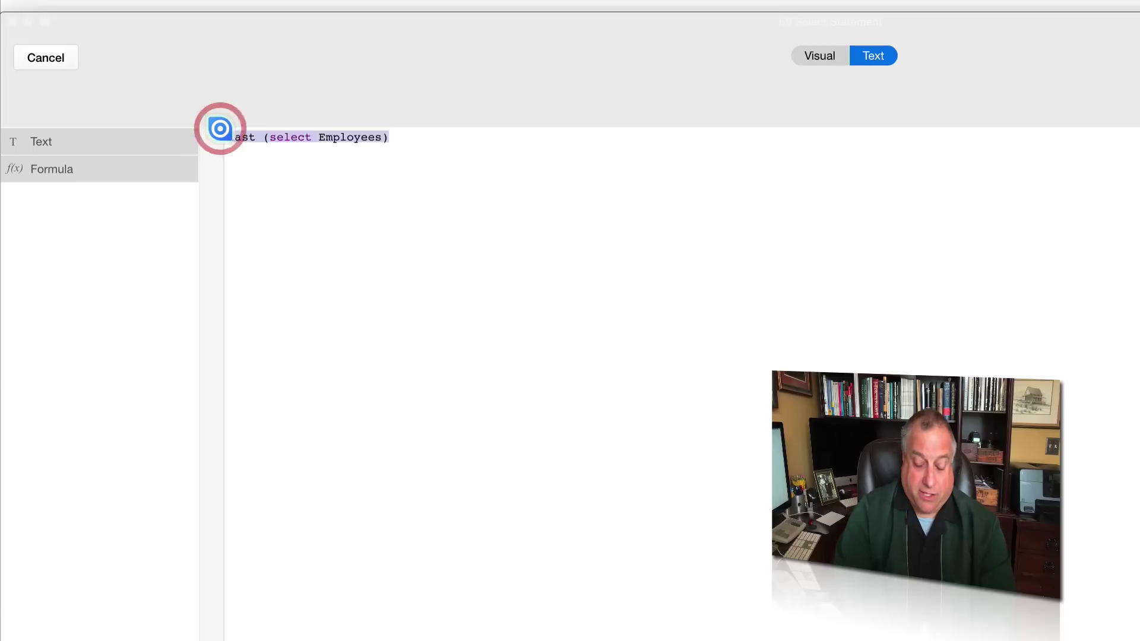
{"action": "type", "text": "select"}
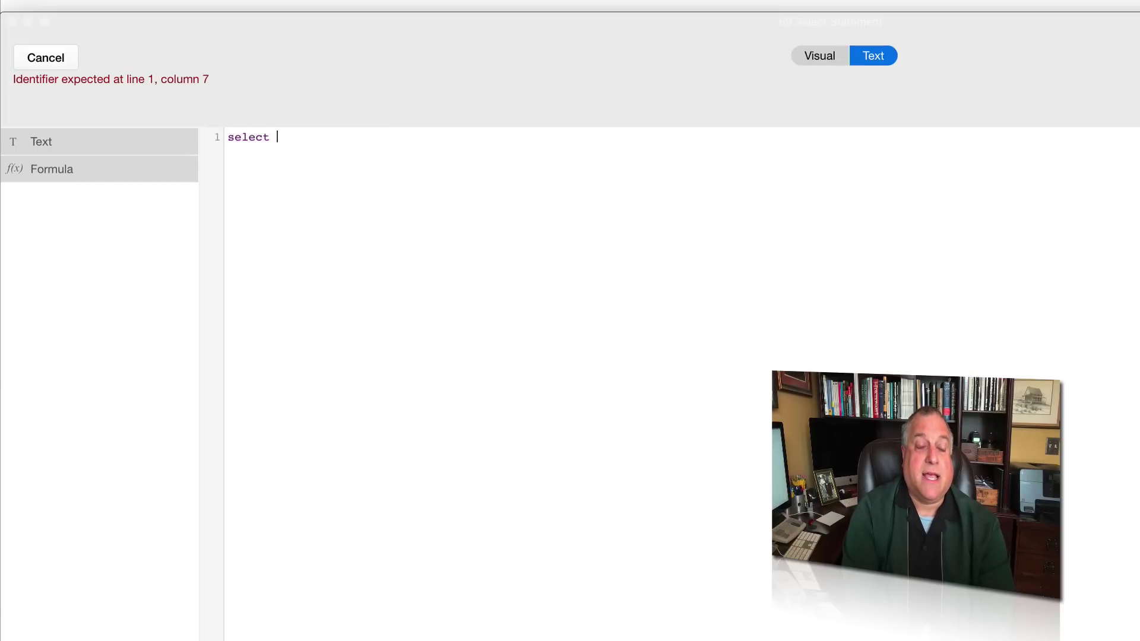
{"action": "type", "text": " Employee.'Hire Date"}
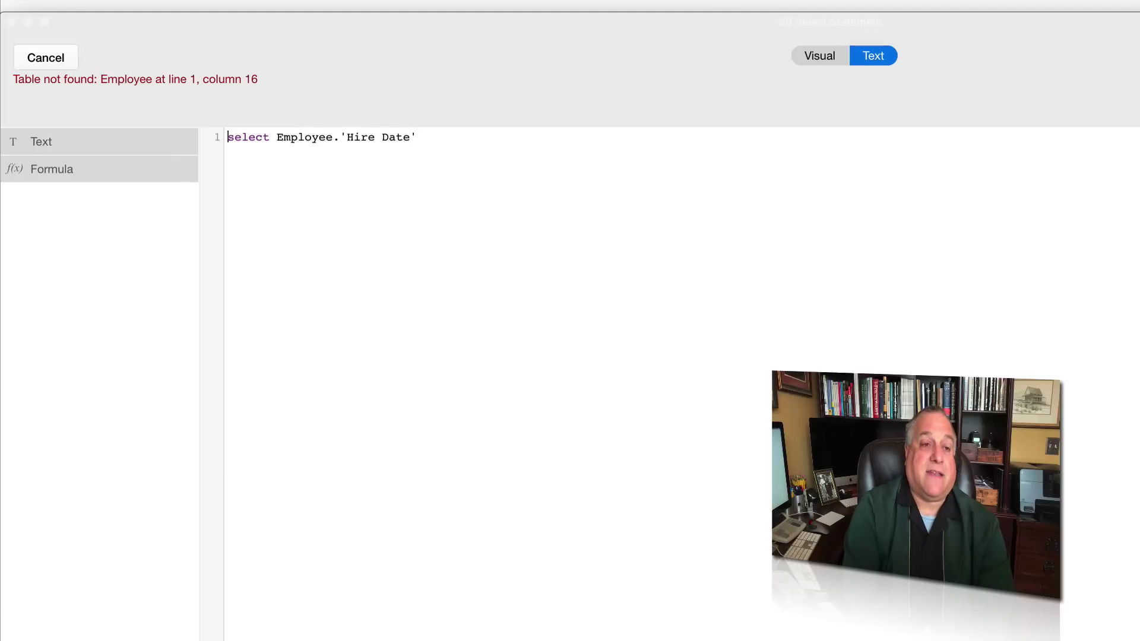
{"action": "type", "text": "("}
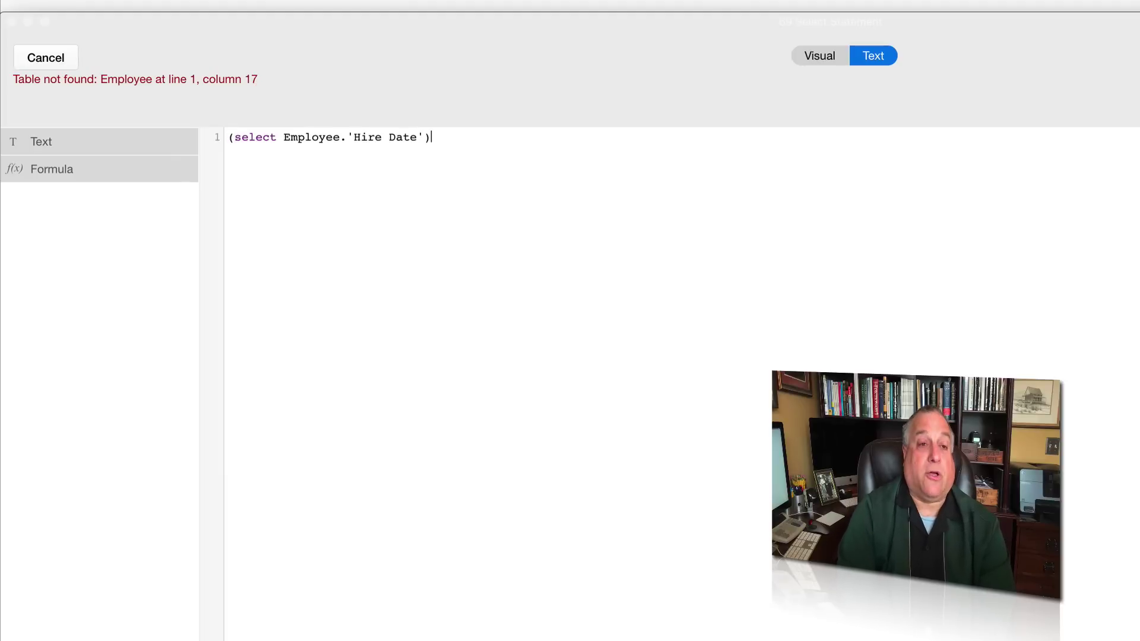
{"action": "left_click", "coordinate": [226, 137]}
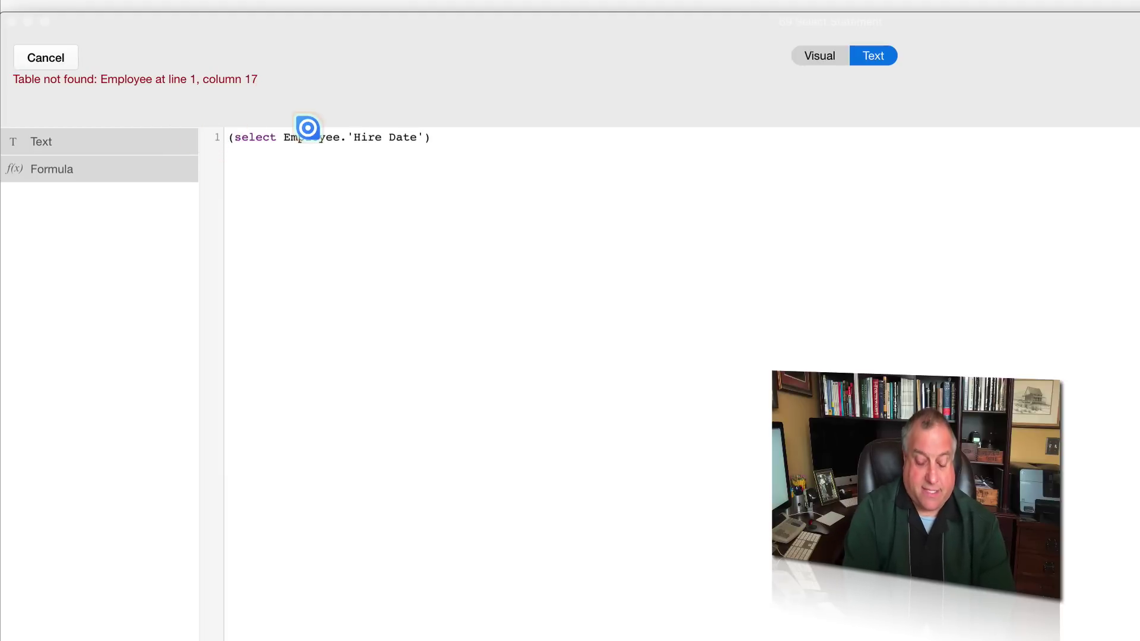
{"action": "type", "text": "first"}
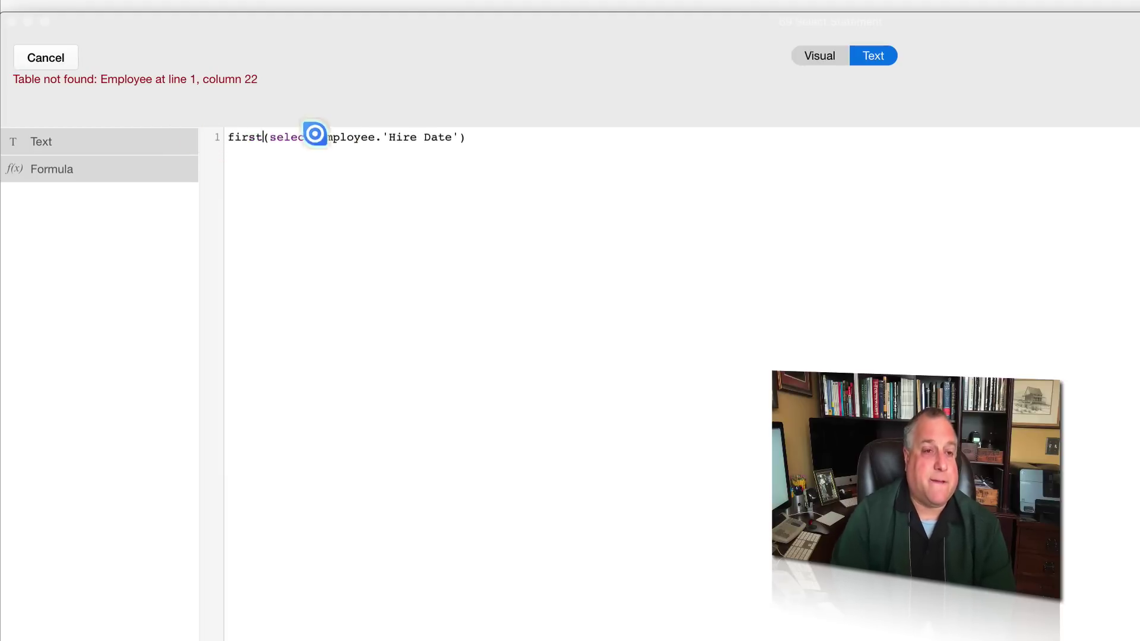
Step: Change the table name in the select statement to Employees and the field name to 'Start Date'
{"action": "left_click", "coordinate": [374, 137]}
{"action": "type", "text": "s"}
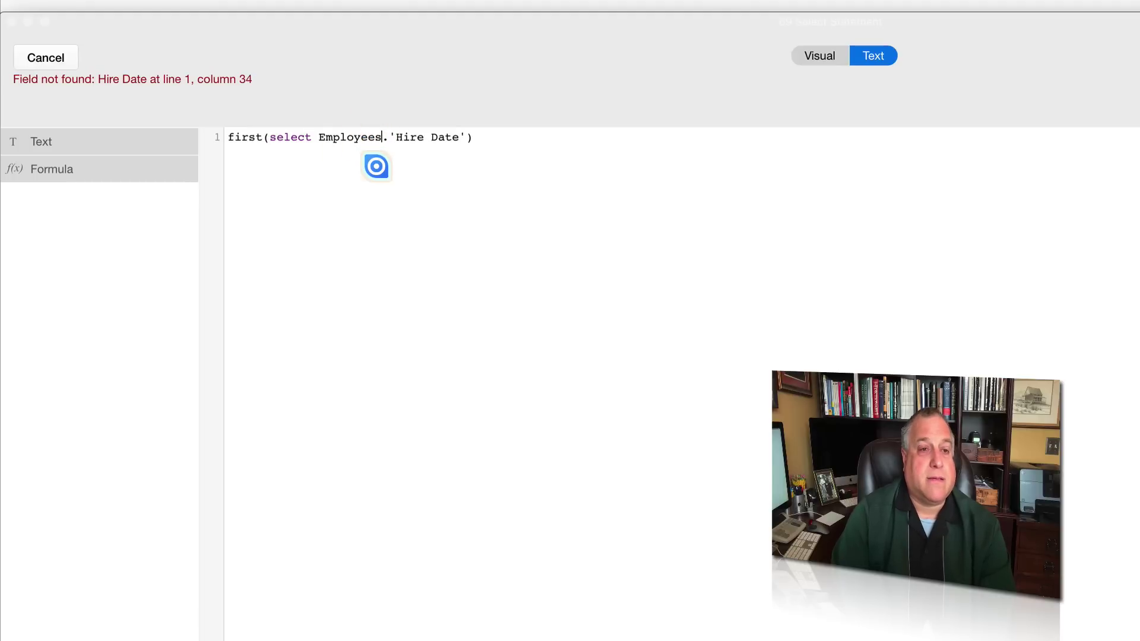
{"action": "double_click", "coordinate": [423, 137]}
{"action": "type", "text": "Start"}
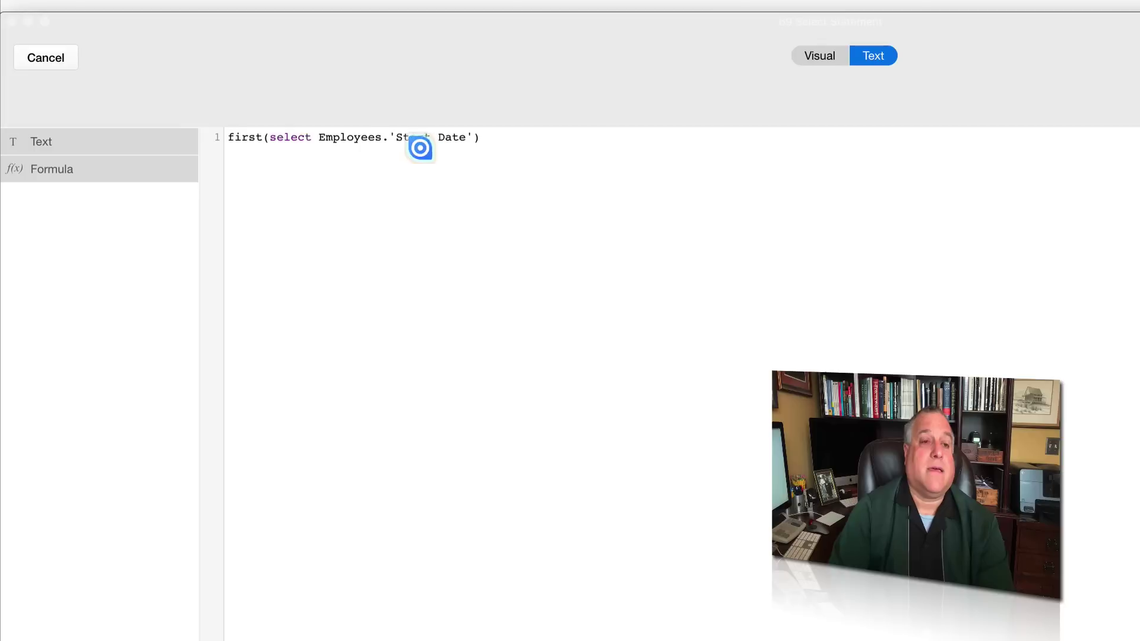
{"action": "left_click_drag", "start_coordinate": [262, 137], "coordinate": [224, 136]}
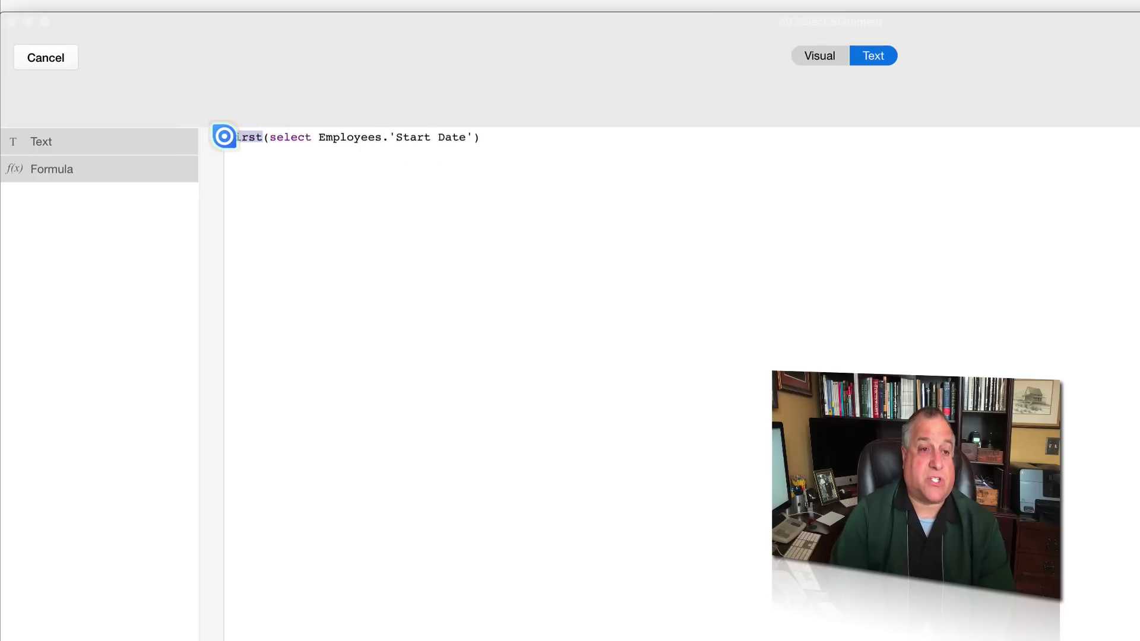
Step: Change the table name in the select statement back to Employee and the field name back to 'Hire Date'
{"action": "left_click", "coordinate": [381, 137]}
{"action": "key", "text": "BackSpace"}
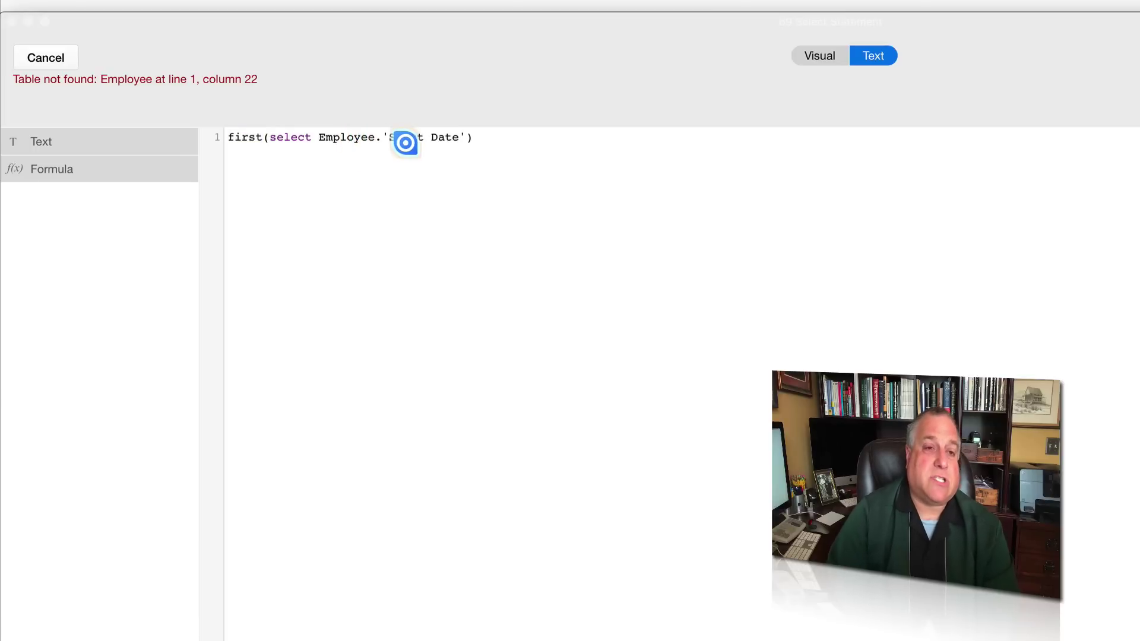
{"action": "left_click_drag", "start_coordinate": [389, 137], "coordinate": [422, 138]}
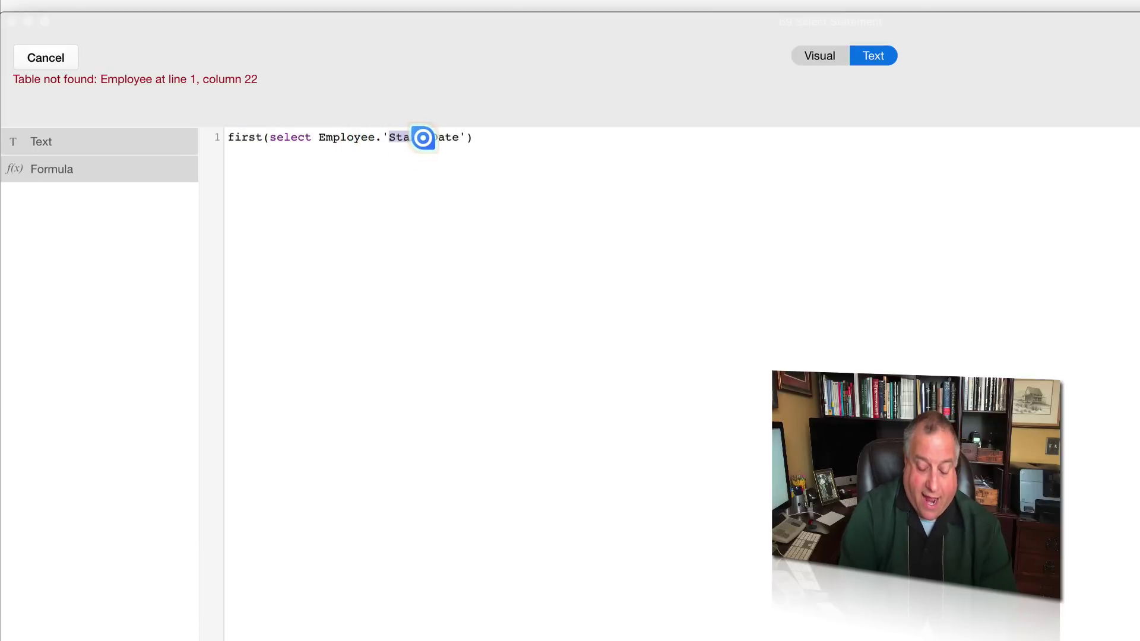
{"action": "type", "text": "Hire"}
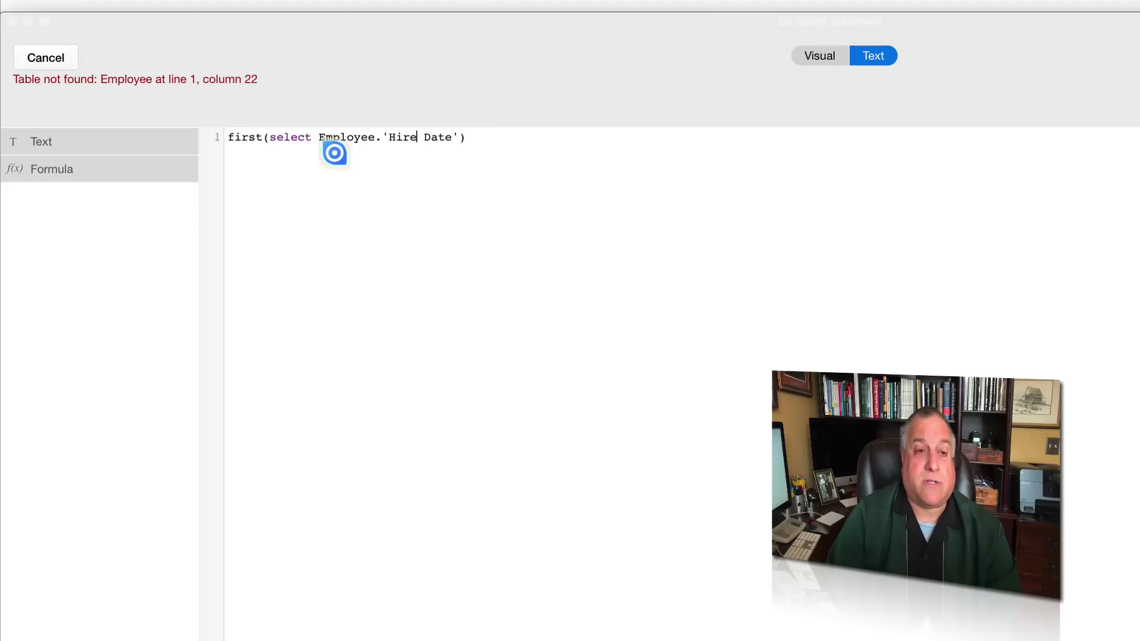
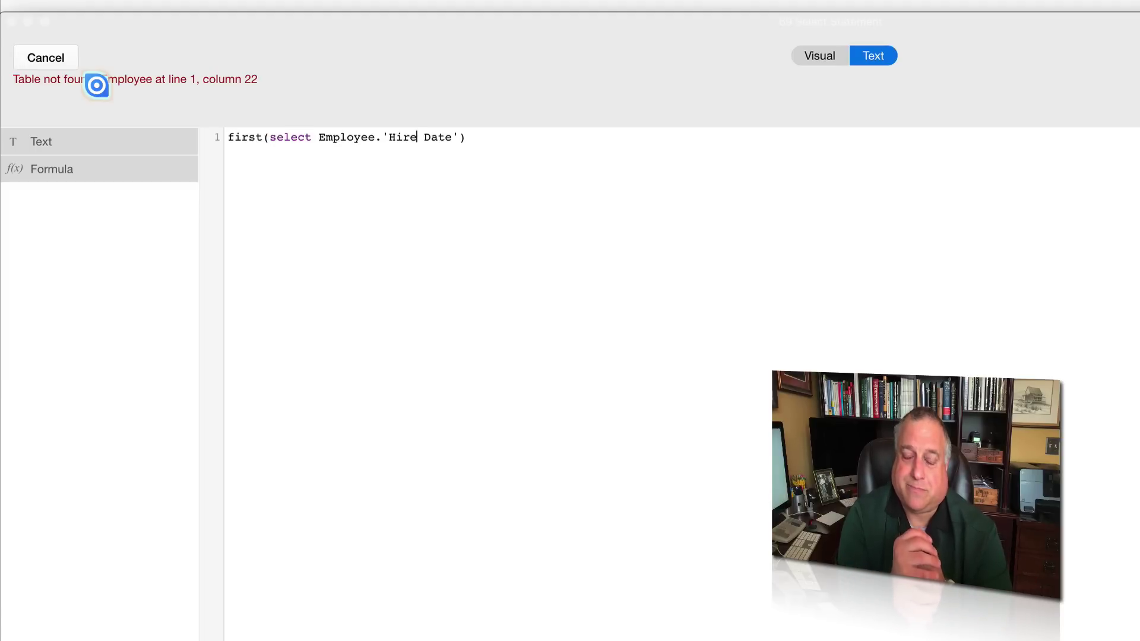
Step: Correct the select statement's table name to Employees and its field name to 'Start Date'
{"action": "left_click", "coordinate": [374, 140]}
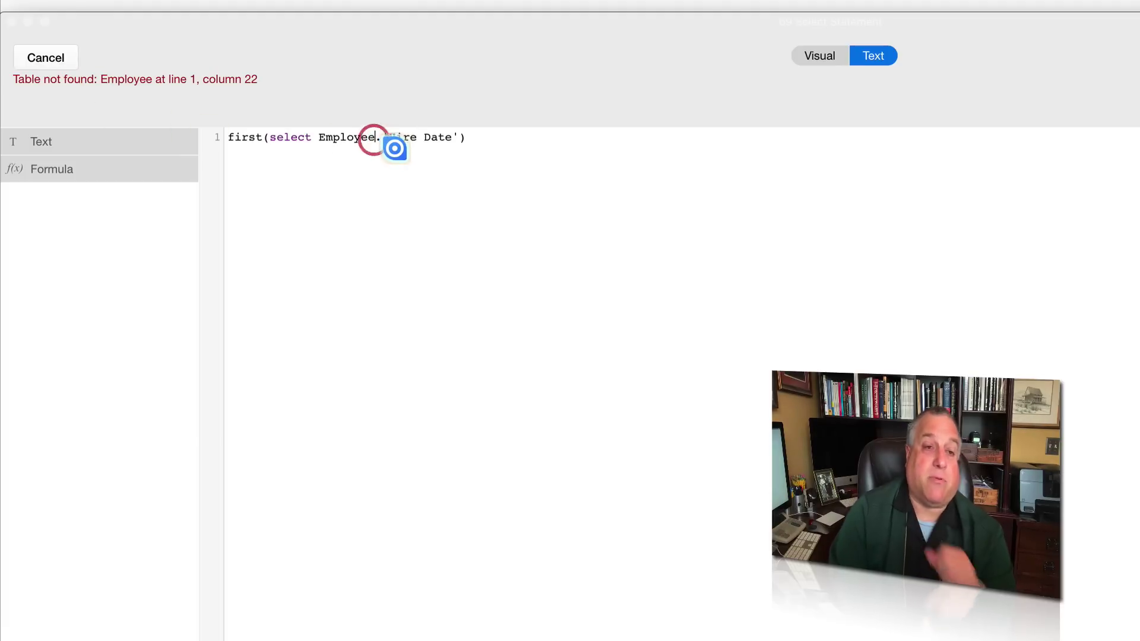
{"action": "type", "text": "s"}
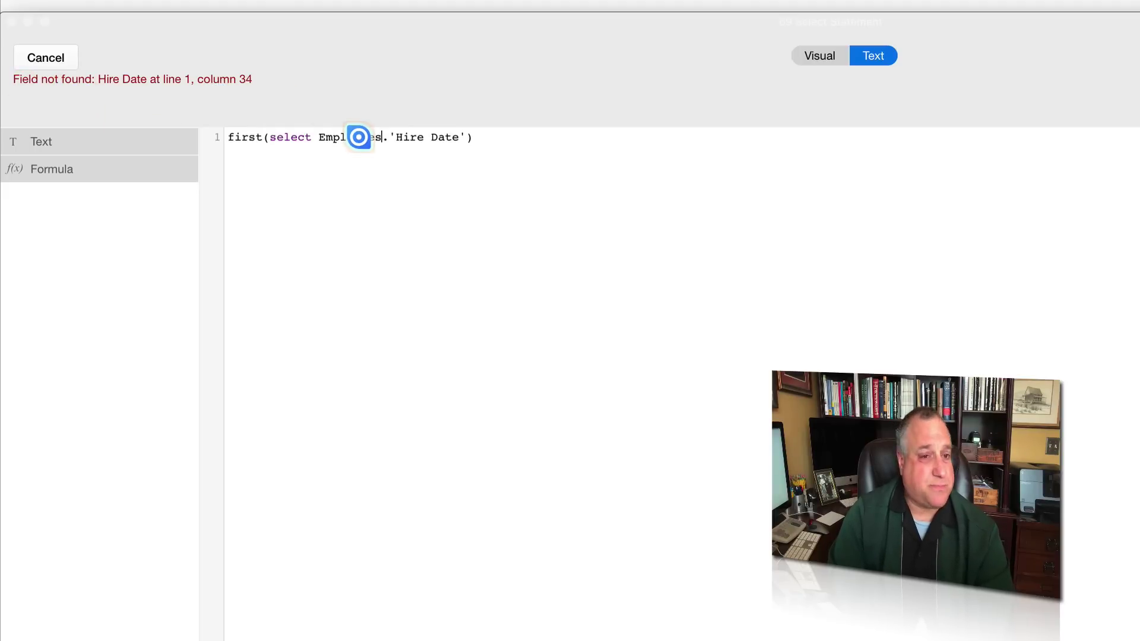
{"action": "left_click_drag", "start_coordinate": [270, 137], "coordinate": [382, 136]}
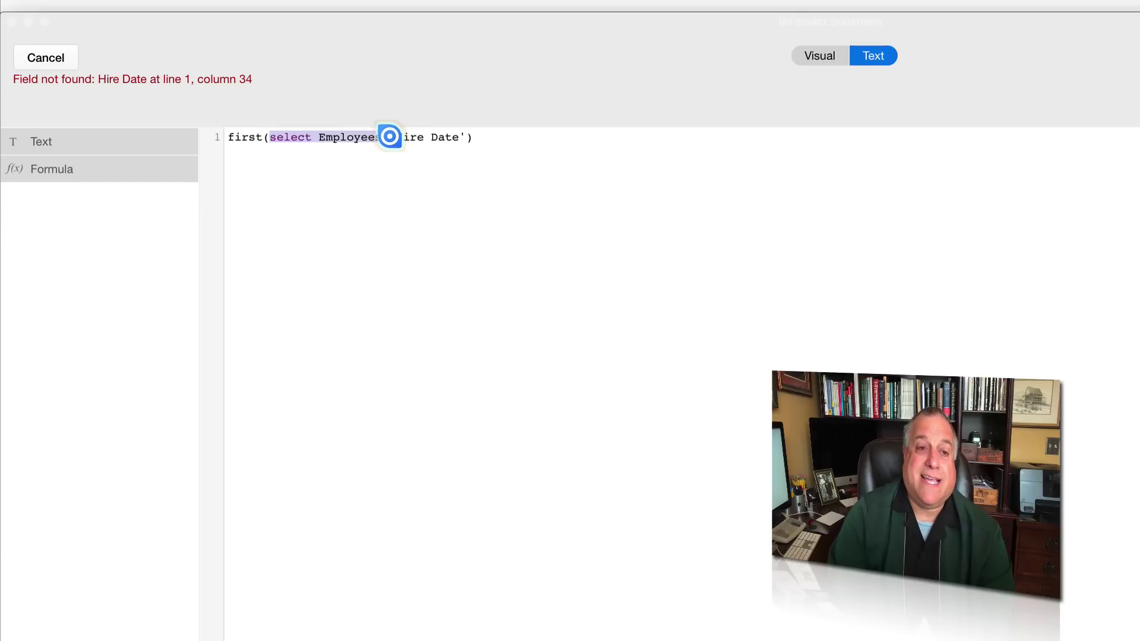
{"action": "left_click_drag", "start_coordinate": [394, 137], "coordinate": [421, 135]}
{"action": "type", "text": "Start"}
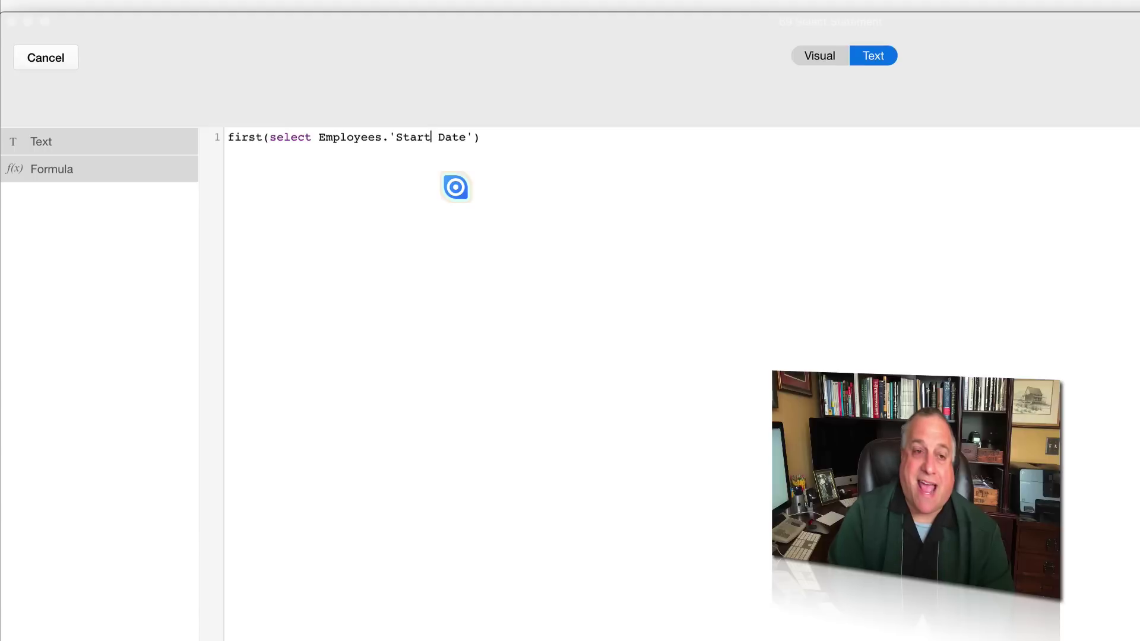
Step: Replace the first function around the select statement with last
{"action": "left_click_drag", "start_coordinate": [318, 137], "coordinate": [467, 136]}
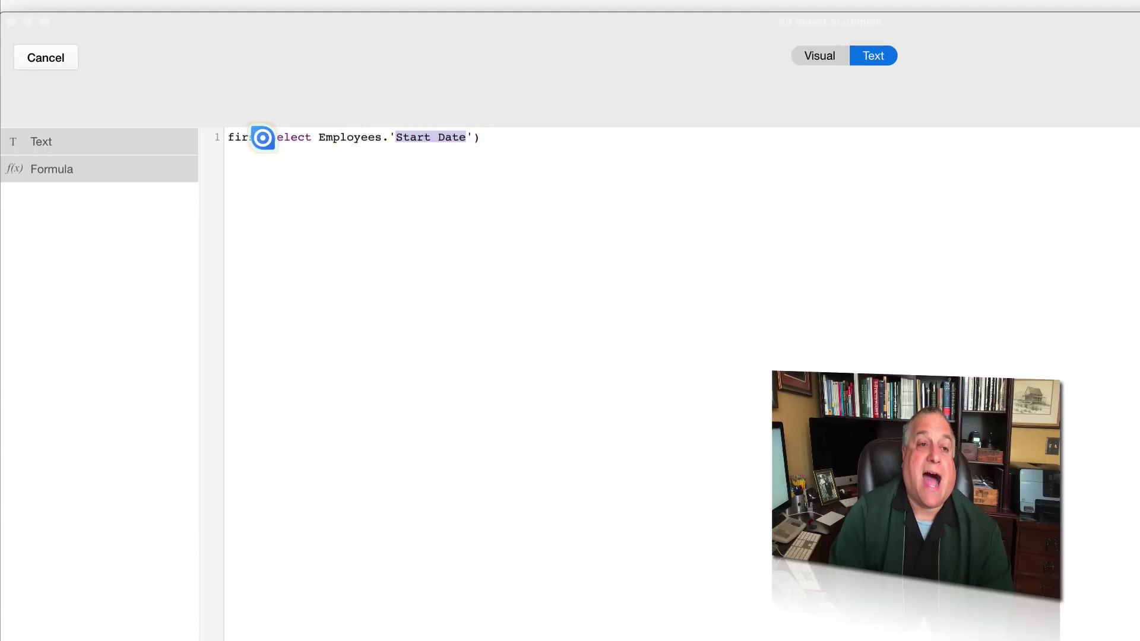
{"action": "left_click_drag", "start_coordinate": [263, 137], "coordinate": [216, 135]}
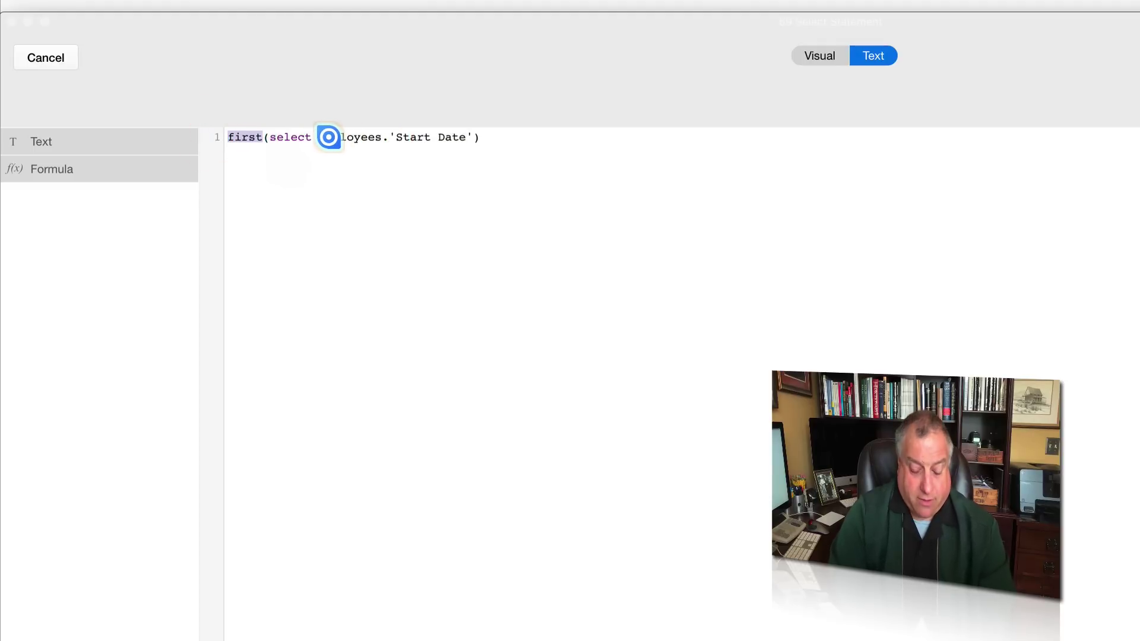
{"action": "type", "text": "last"}
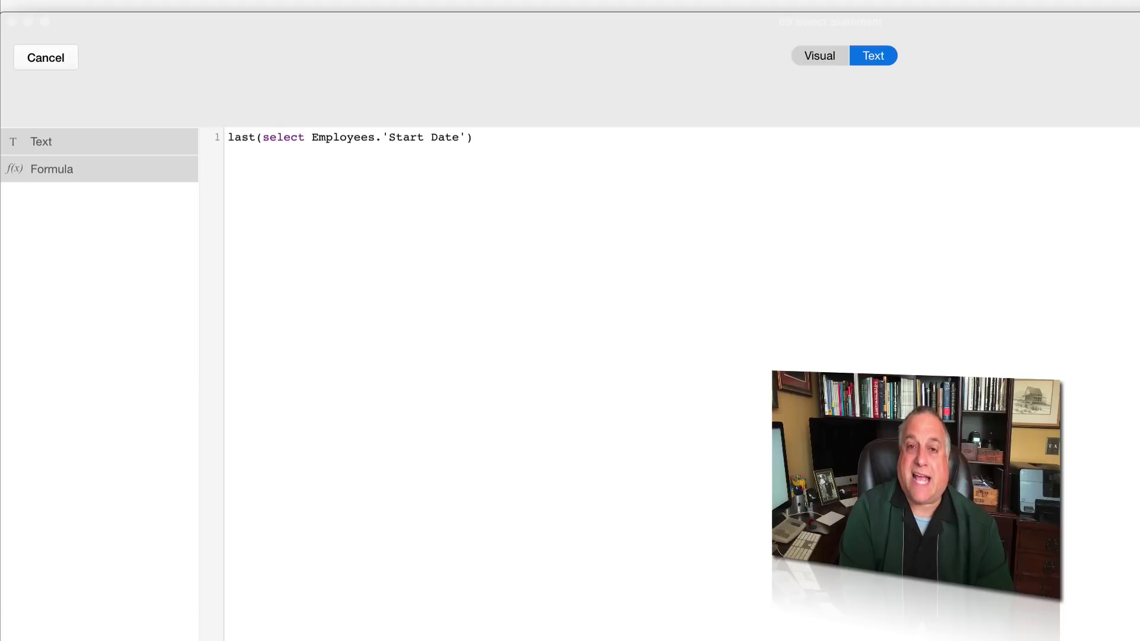
Step: Change the function around the select statement from last to min, with no space before the parenthesis
{"action": "key", "text": "BackSpace"}
{"action": "key", "text": "BackSpace"}
{"action": "key", "text": "BackSpace"}
{"action": "key", "text": "BackSpace"}
{"action": "type", "text": "min"}
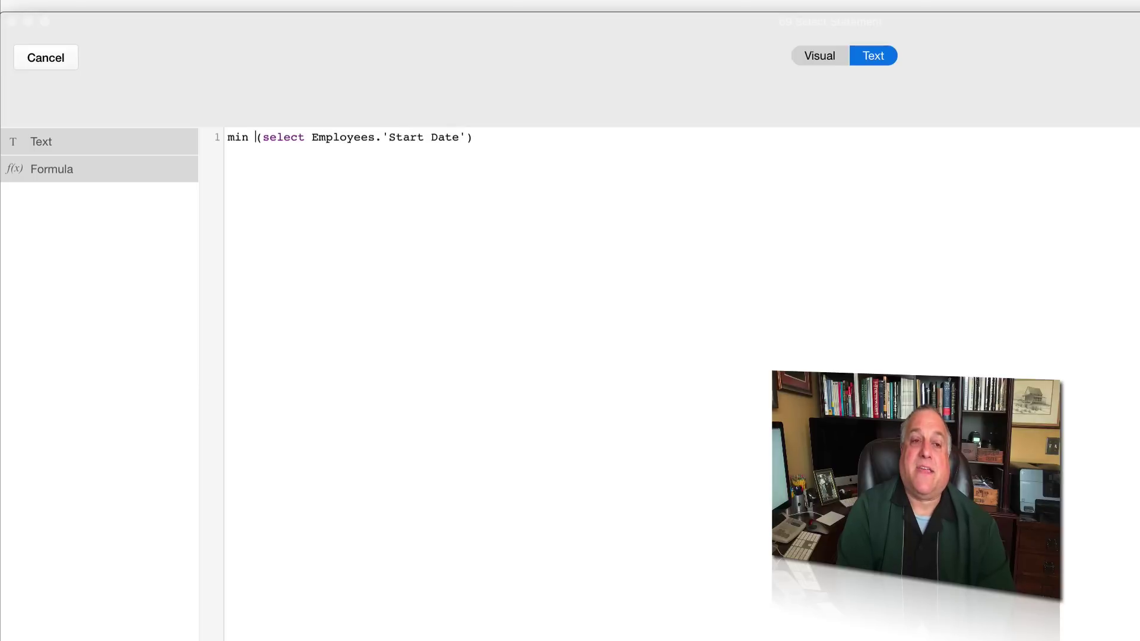
{"action": "key", "text": "BackSpace"}
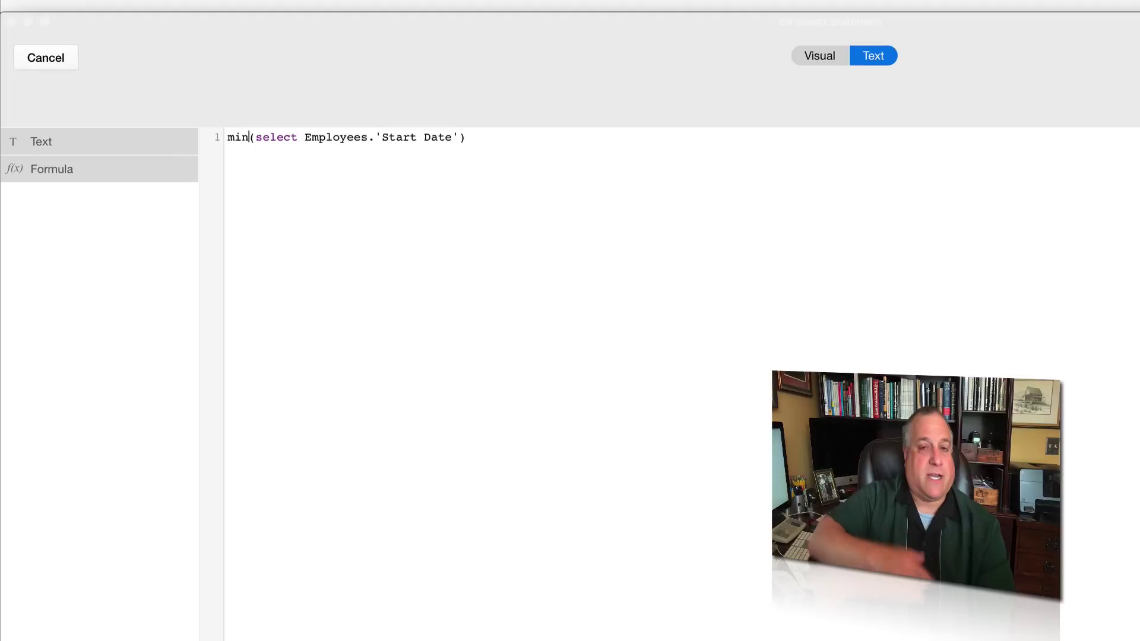
Step: Replace the min function in front of the select statement with max
{"action": "key", "text": "BackSpace"}
{"action": "key", "text": "BackSpace"}
{"action": "key", "text": "BackSpace"}
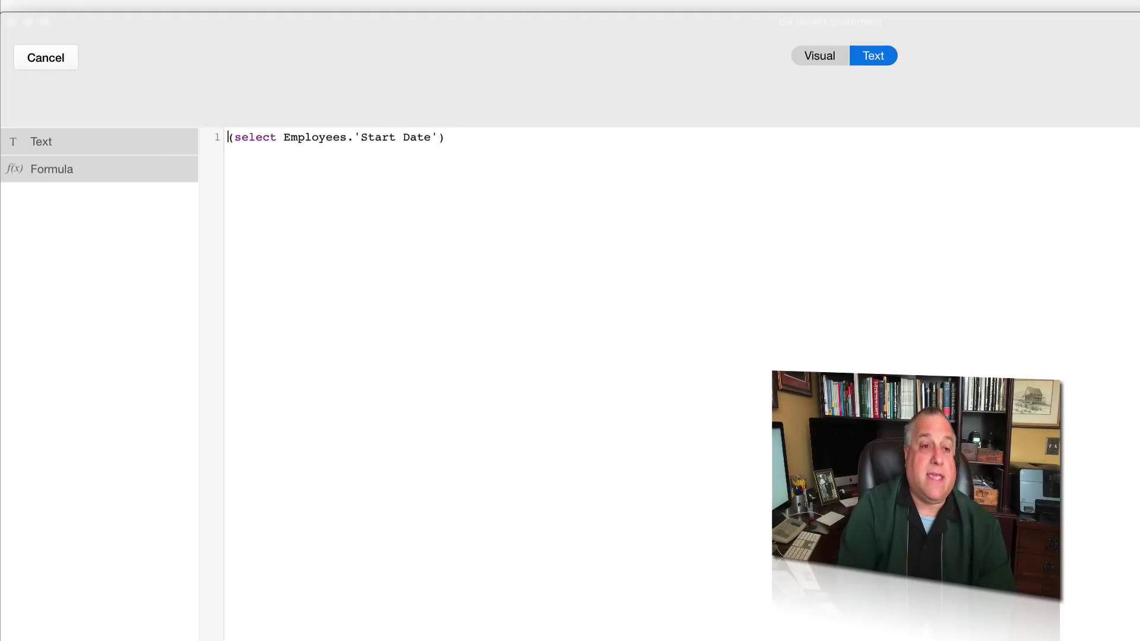
{"action": "type", "text": "max"}
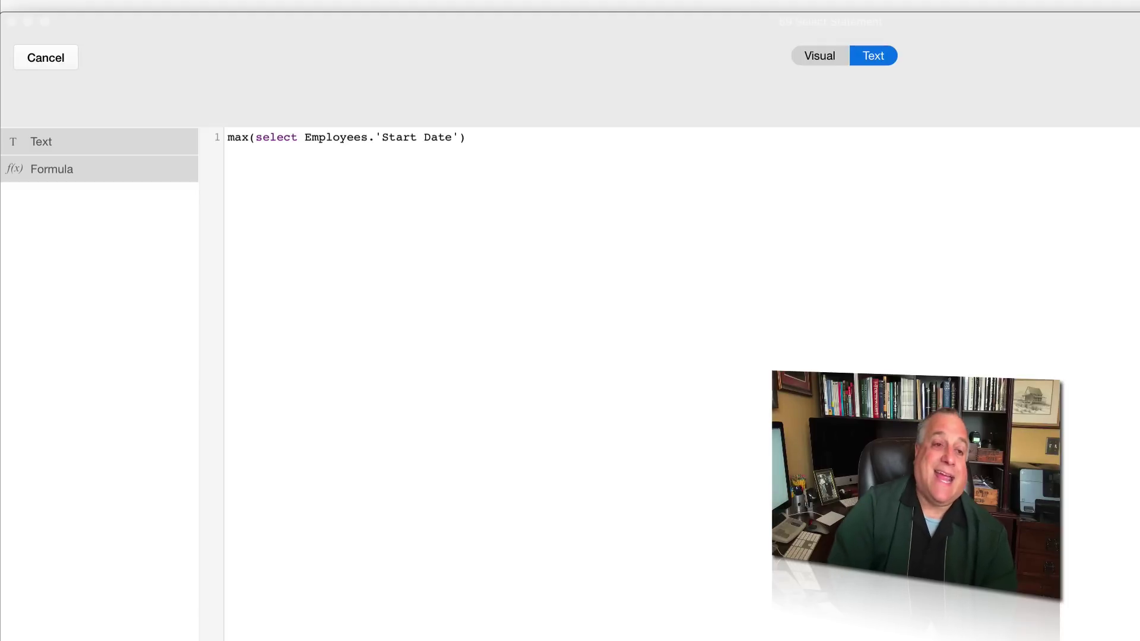
Step: Remove the max function name in front of the parenthesized select statement
{"action": "key", "text": "BackSpace"}
{"action": "key", "text": "BackSpace"}
{"action": "key", "text": "BackSpace"}
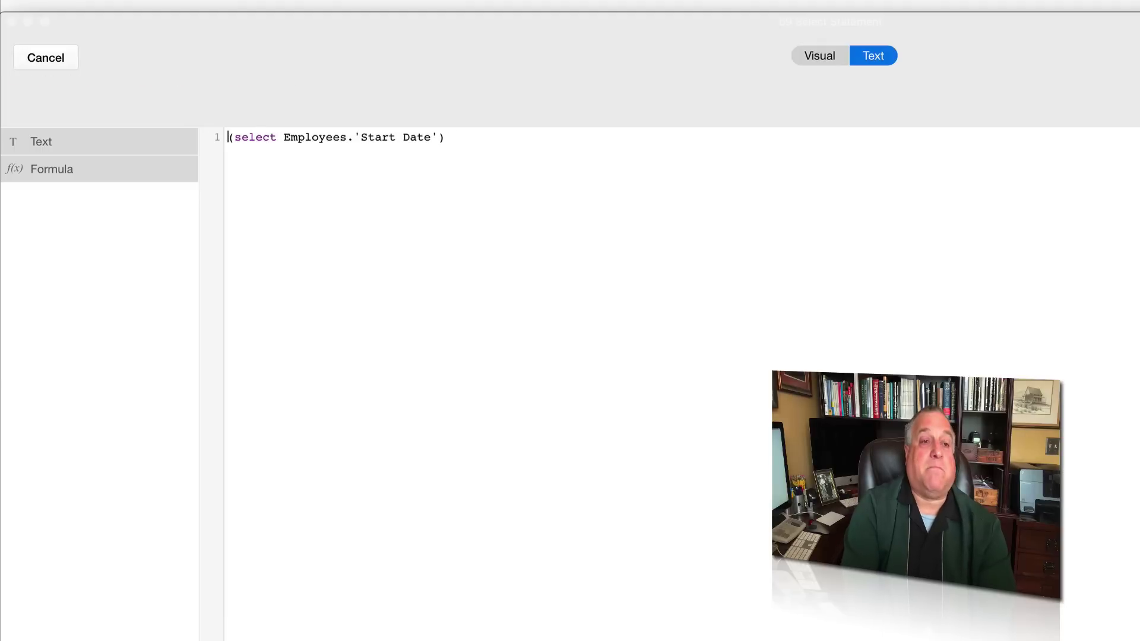
Step: Wrap the select expression in nested functions so the formula reads last(max(select Employees.'Start Date'))
{"action": "type", "text": "last"}
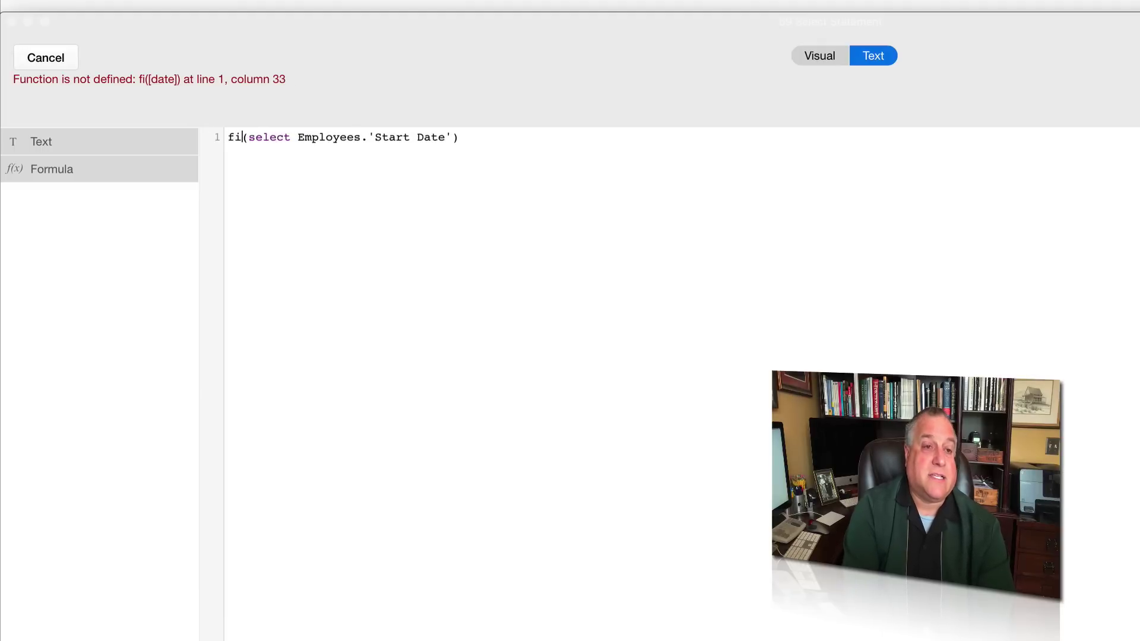
{"action": "type", "text": "("}
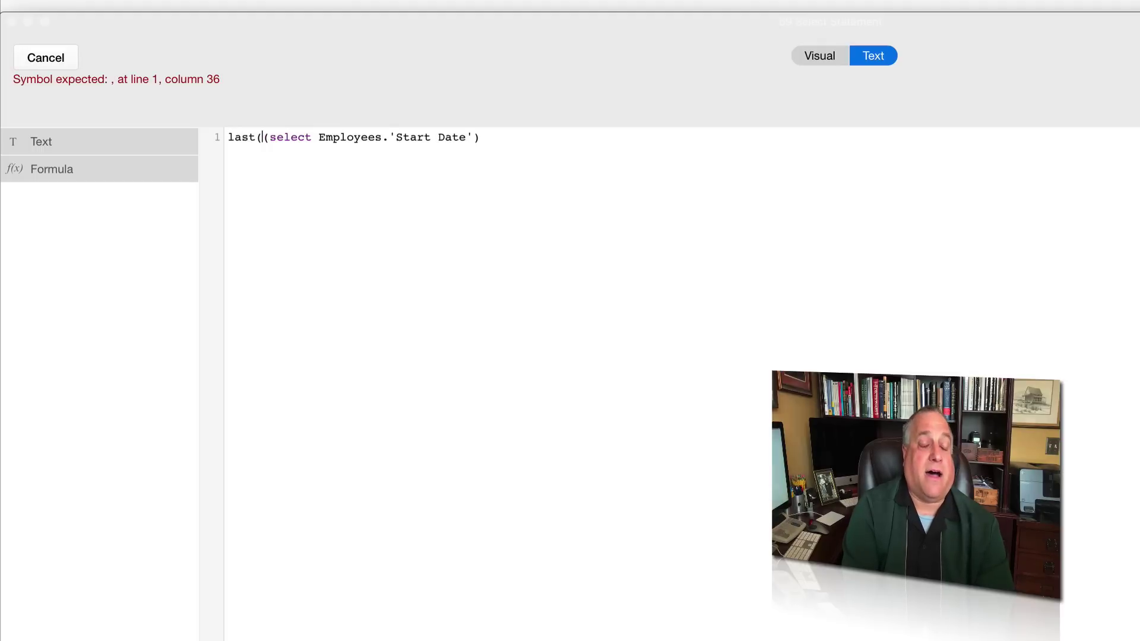
{"action": "type", "text": "max"}
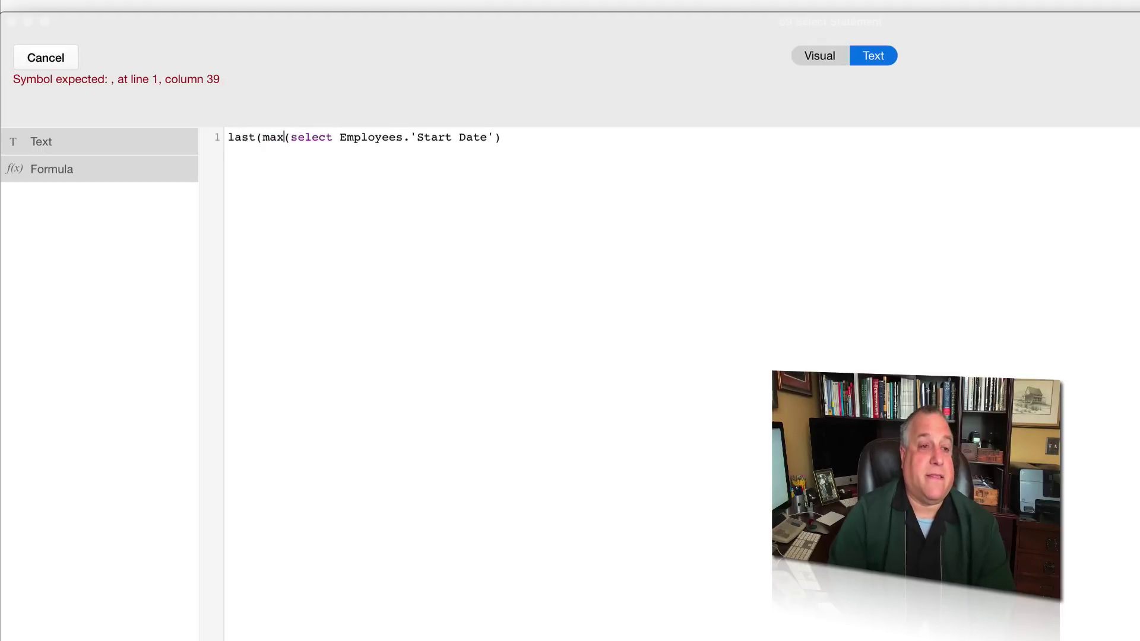
{"action": "left_click", "coordinate": [509, 136]}
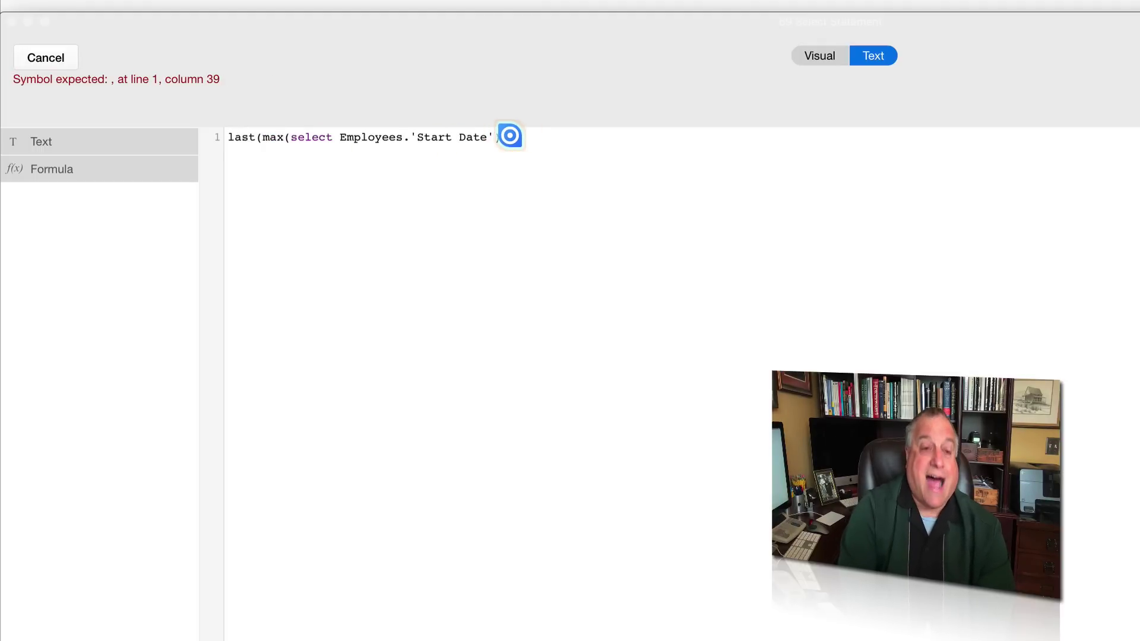
{"action": "type", "text": ")"}
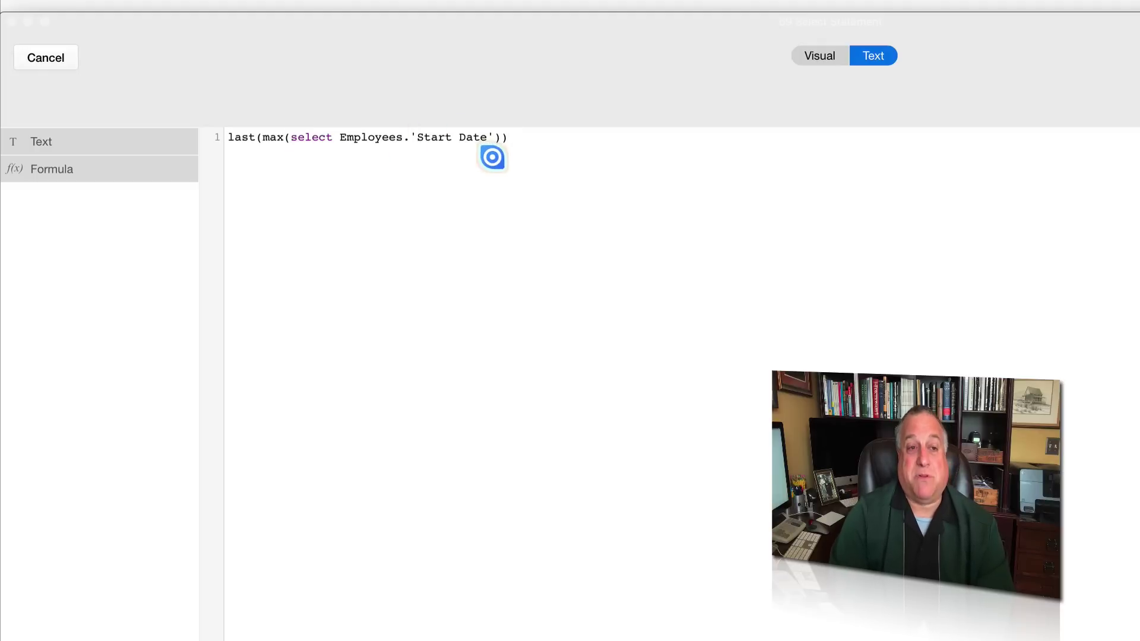
Step: Examine how the select expression, max and last are nested in the formula
{"action": "left_click_drag", "start_coordinate": [289, 138], "coordinate": [495, 137]}
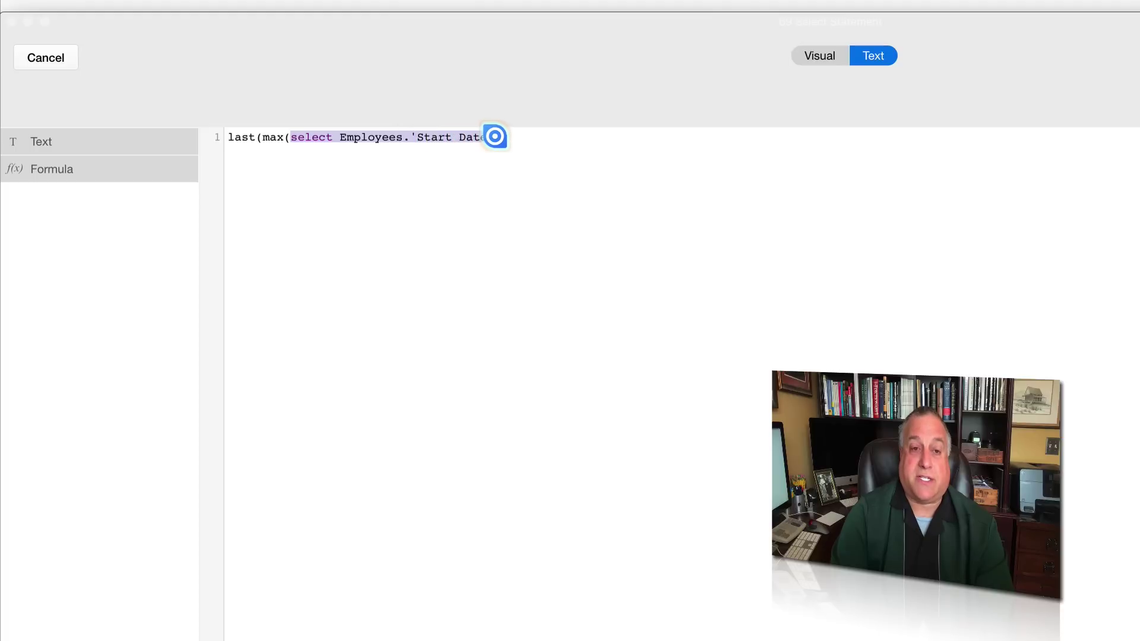
{"action": "left_click_drag", "start_coordinate": [263, 136], "coordinate": [284, 136]}
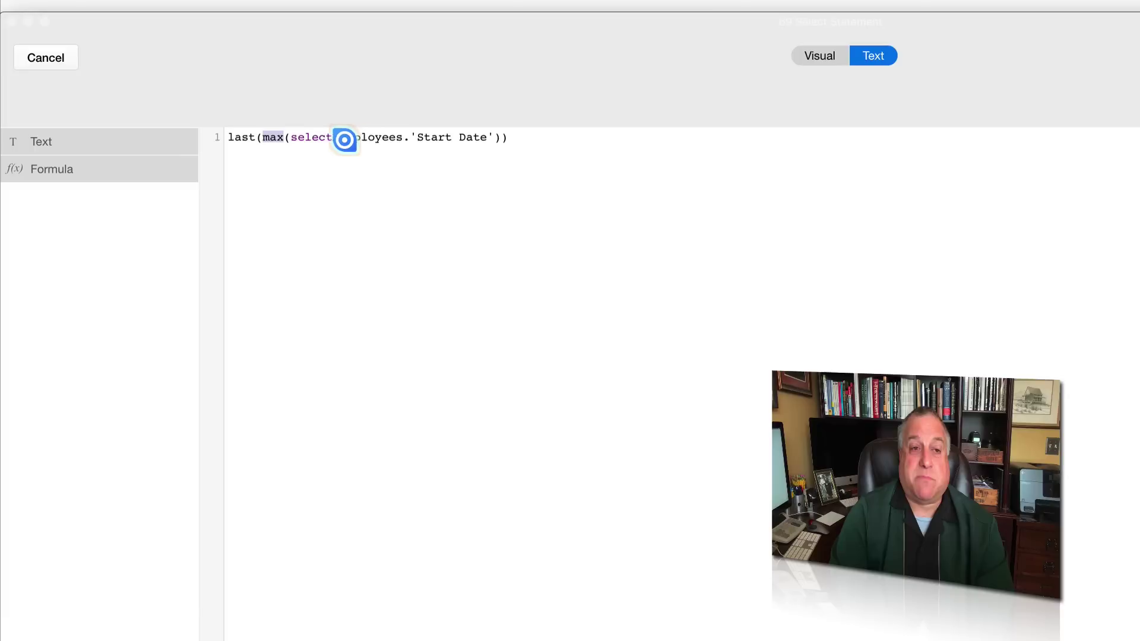
{"action": "left_click_drag", "start_coordinate": [346, 139], "coordinate": [493, 138]}
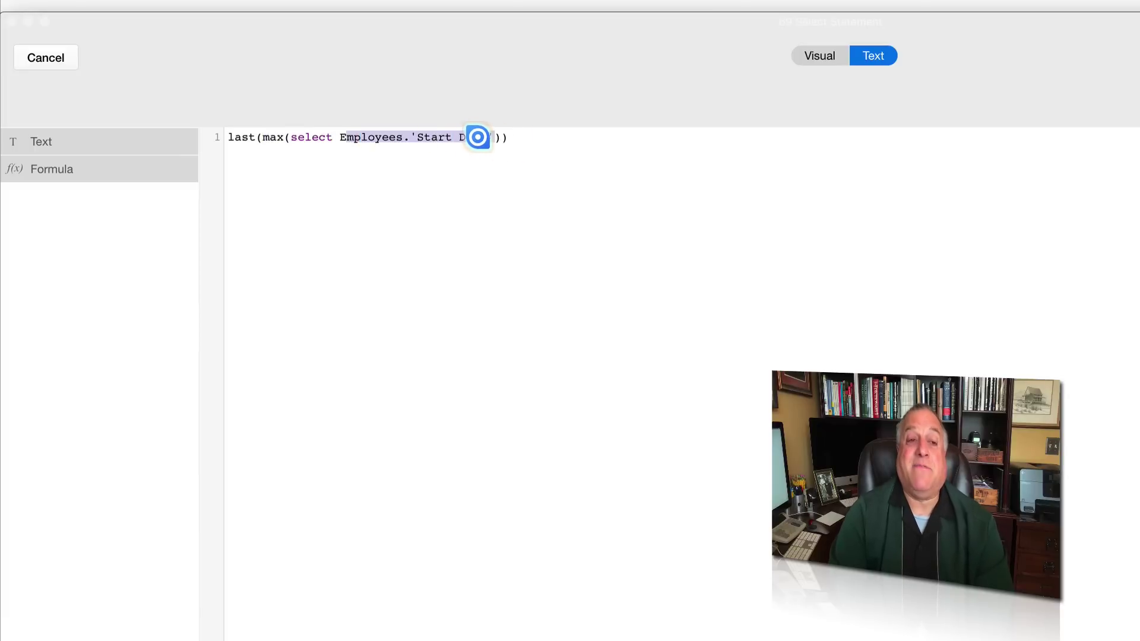
{"action": "left_click", "coordinate": [254, 137]}
{"action": "left_click_drag", "start_coordinate": [254, 137], "coordinate": [213, 137]}
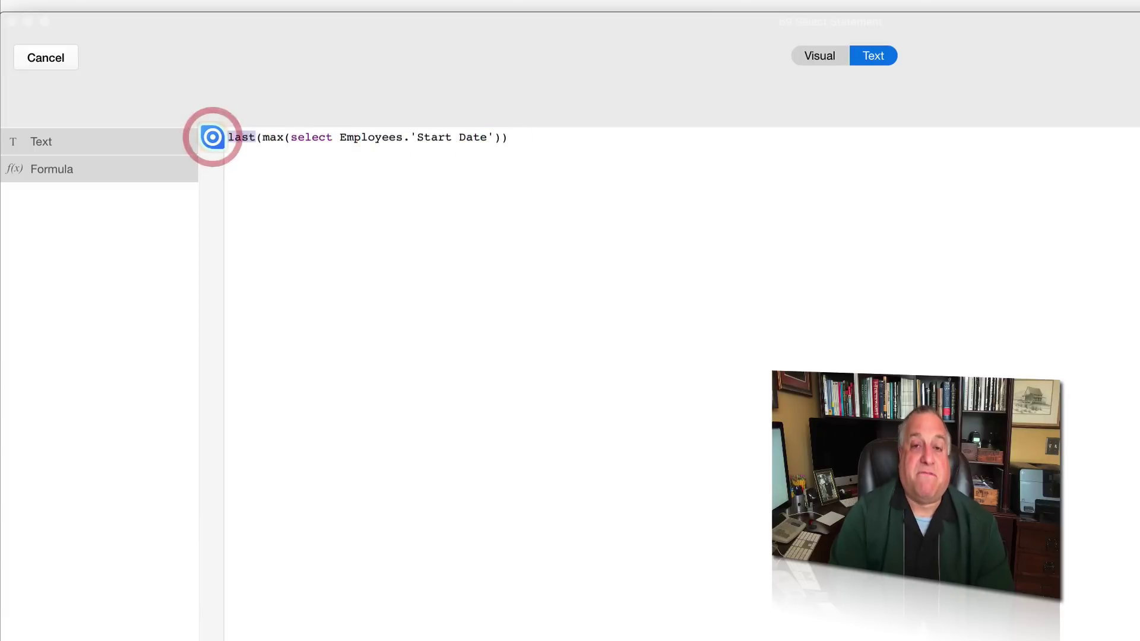
{"action": "left_click", "coordinate": [213, 137]}
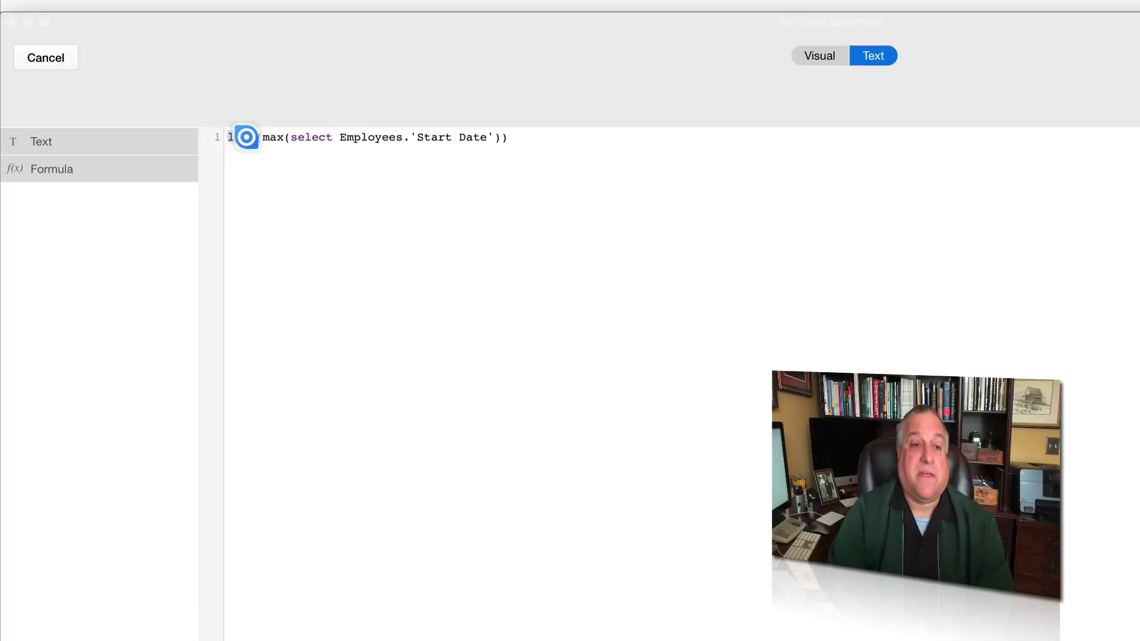
{"action": "double_click", "coordinate": [274, 137]}
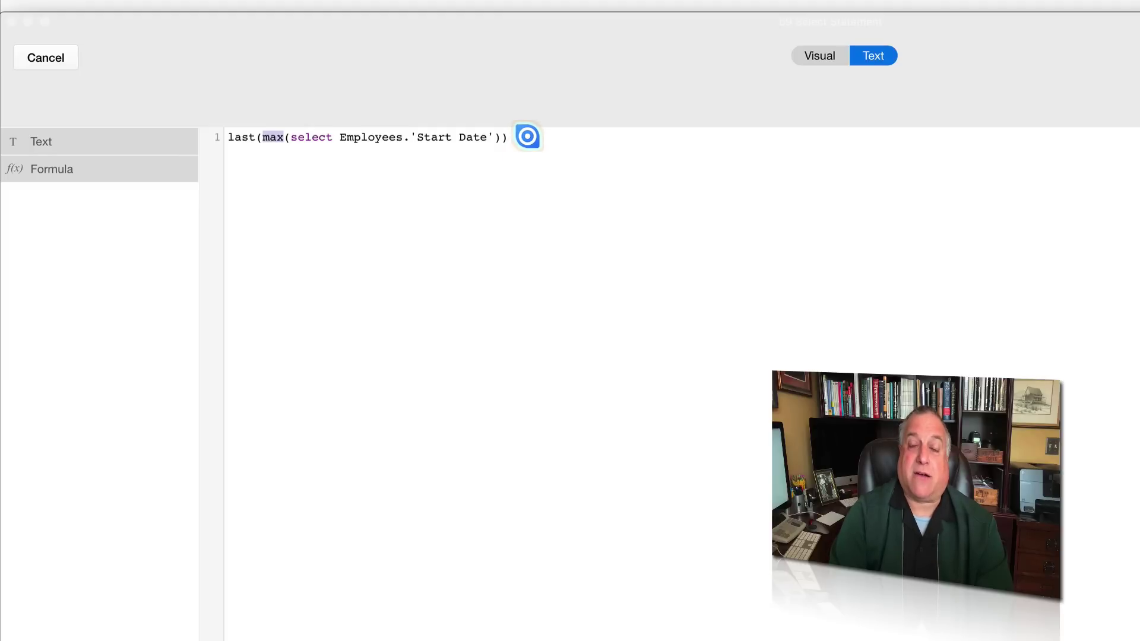
{"action": "left_click", "coordinate": [221, 136]}
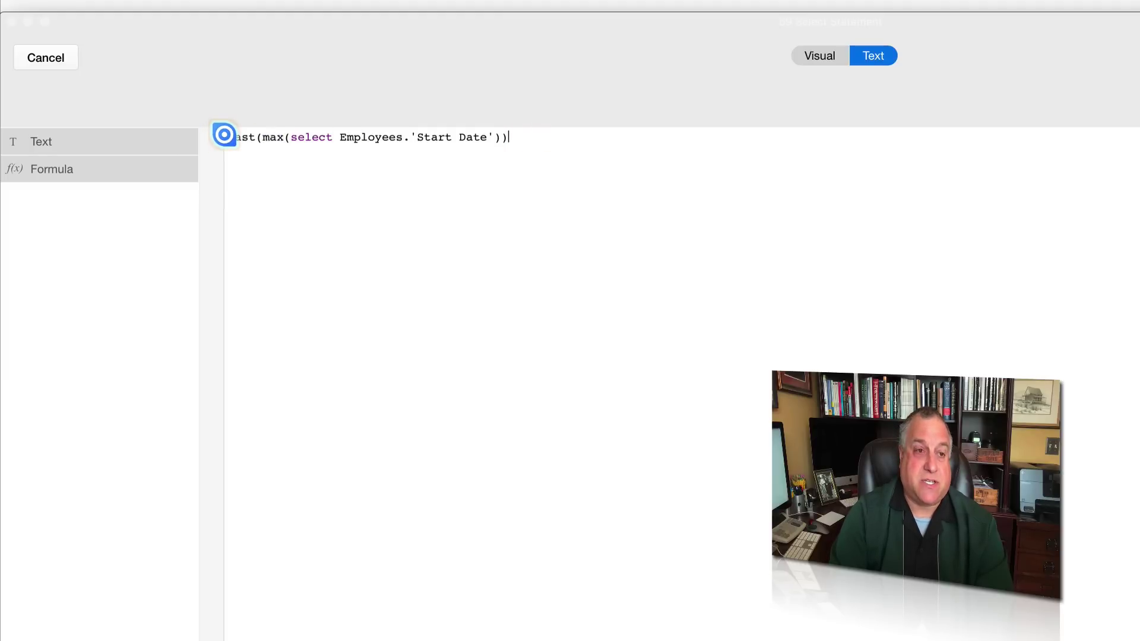
Step: Insert three blank lines above the last(max(...)) expression
{"action": "left_click", "coordinate": [249, 136]}
{"action": "key", "text": "Return"}
{"action": "key", "text": "Return"}
{"action": "key", "text": "Return"}
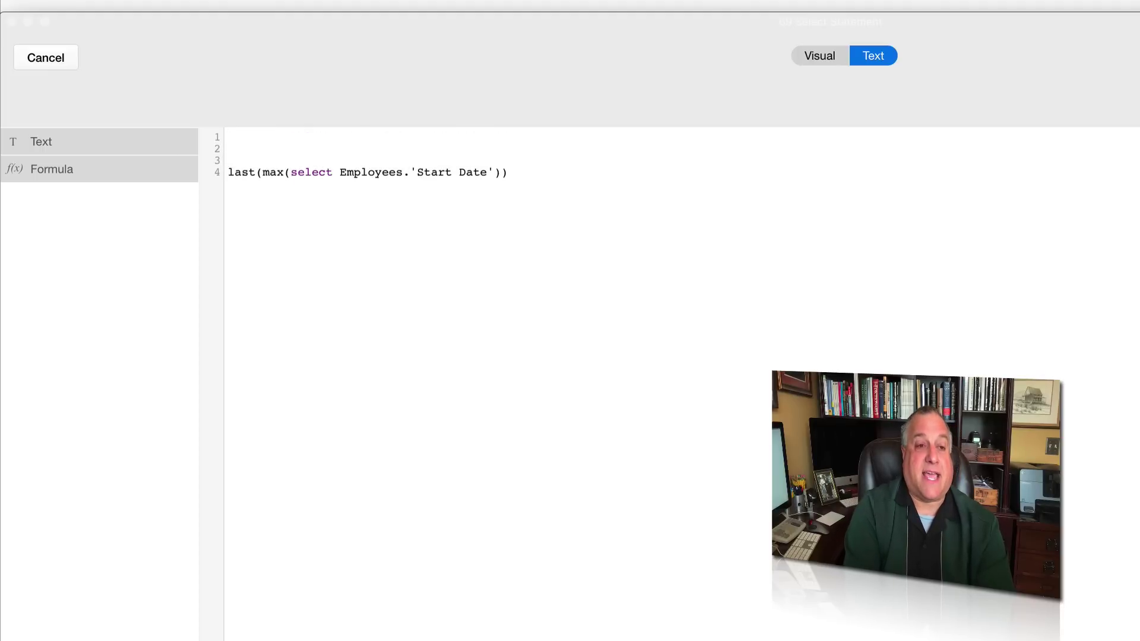
{"action": "type", "text": "max"}
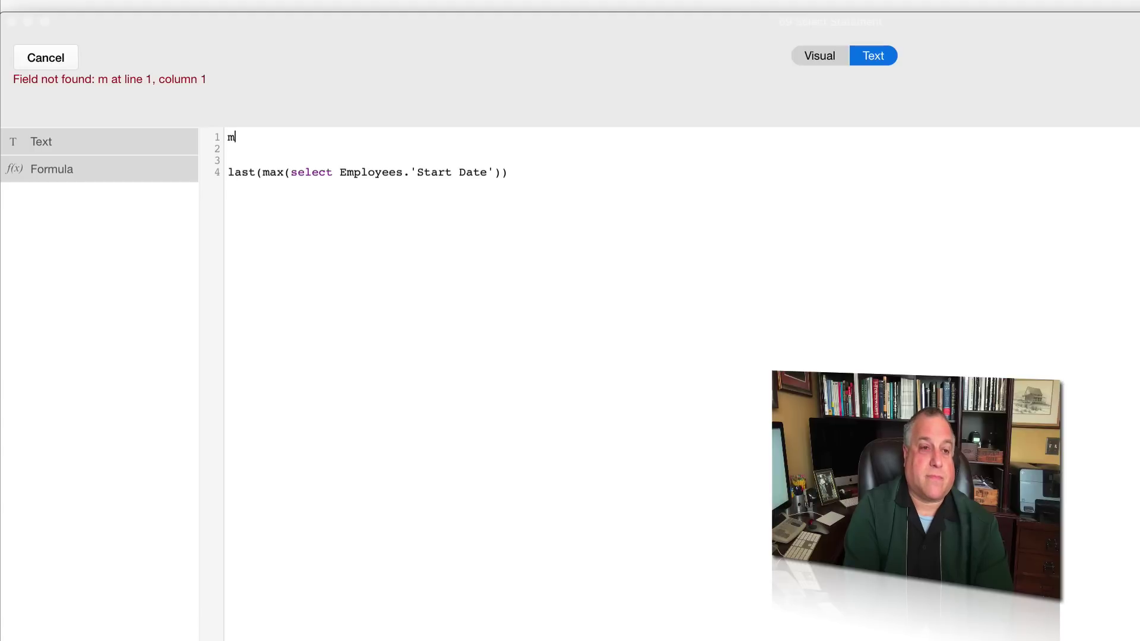
{"action": "key", "text": "BackSpace"}
{"action": "key", "text": "BackSpace"}
{"action": "key", "text": "BackSpace"}
Step: Declare let i := max(select Employees.'Start Date') on the first line and remove the blank lines below it
{"action": "type", "text": "let "}
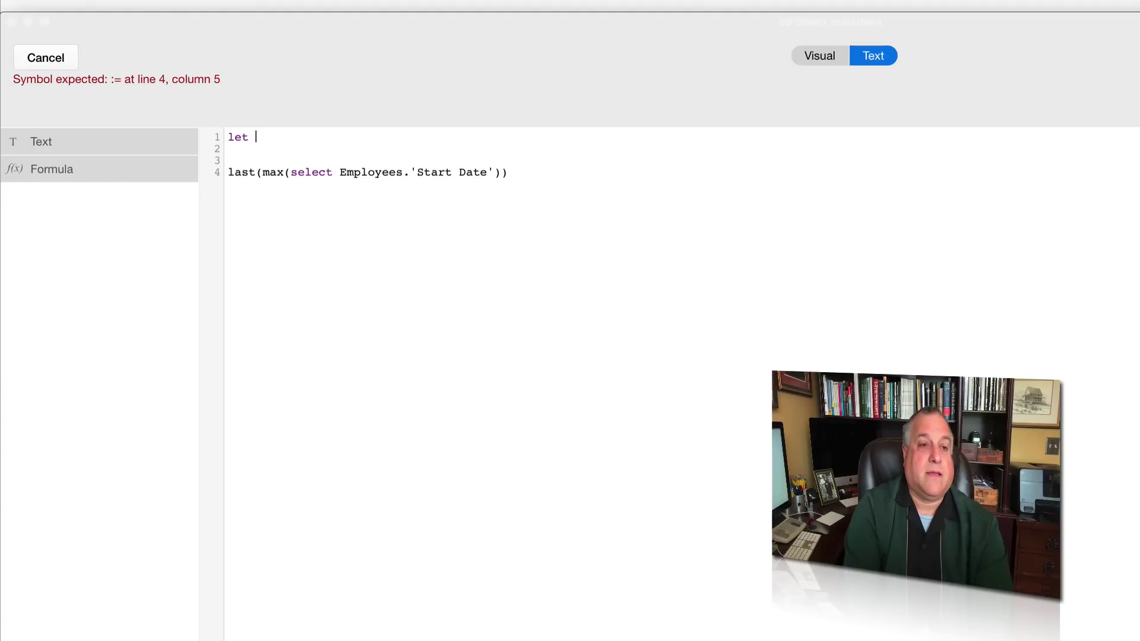
{"action": "type", "text": "i := "}
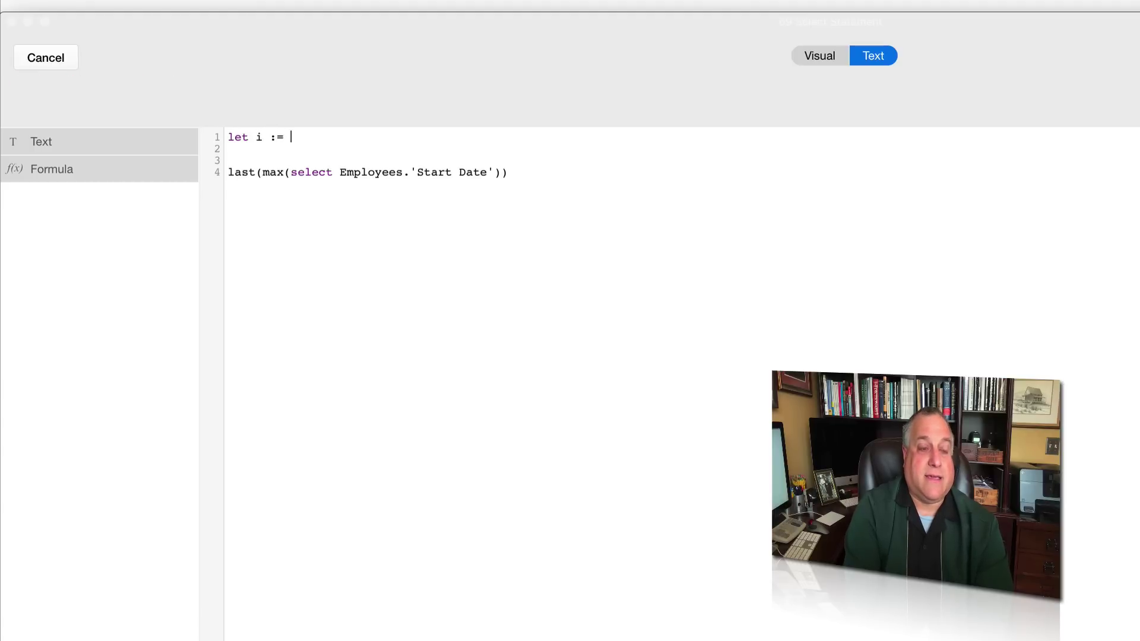
{"action": "type", "text": "select"}
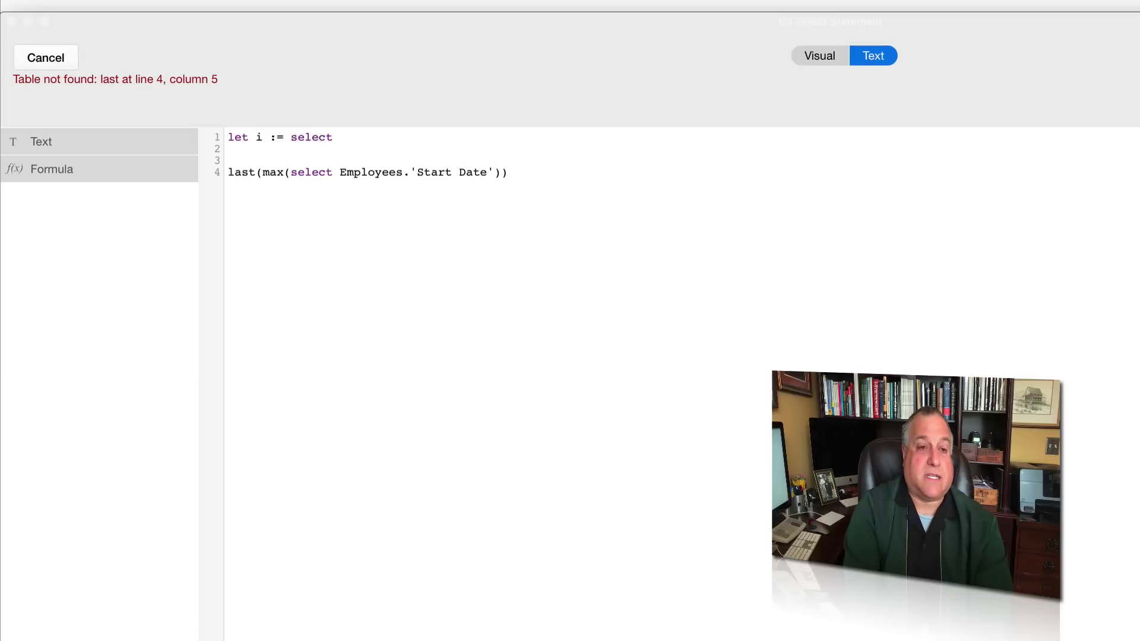
{"action": "type", "text": " Employees."}
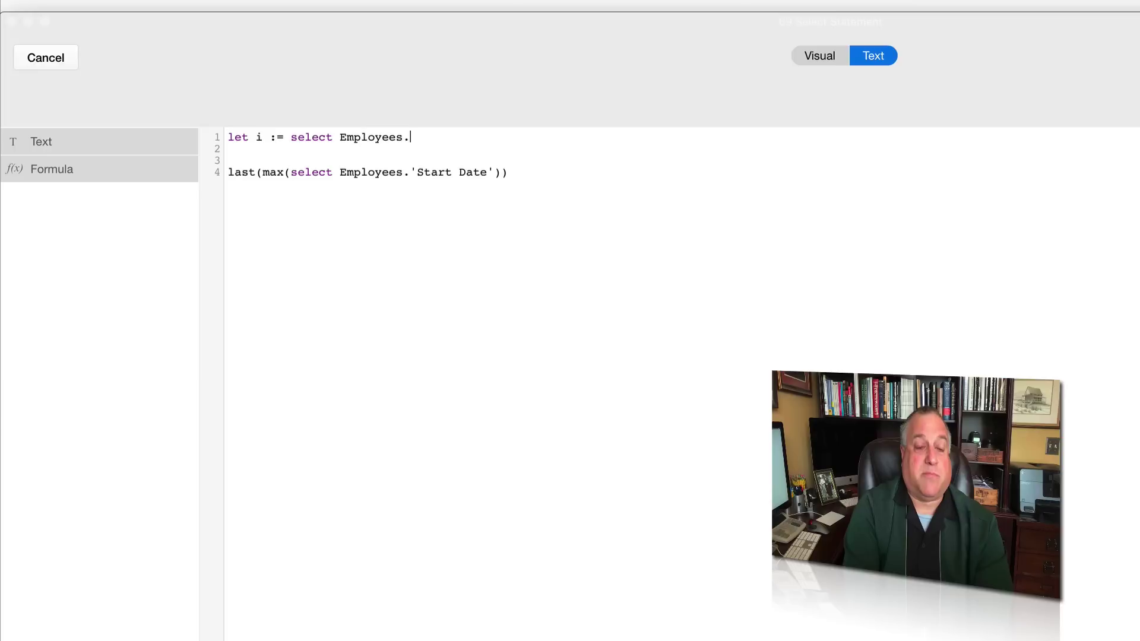
{"action": "type", "text": "'Star"}
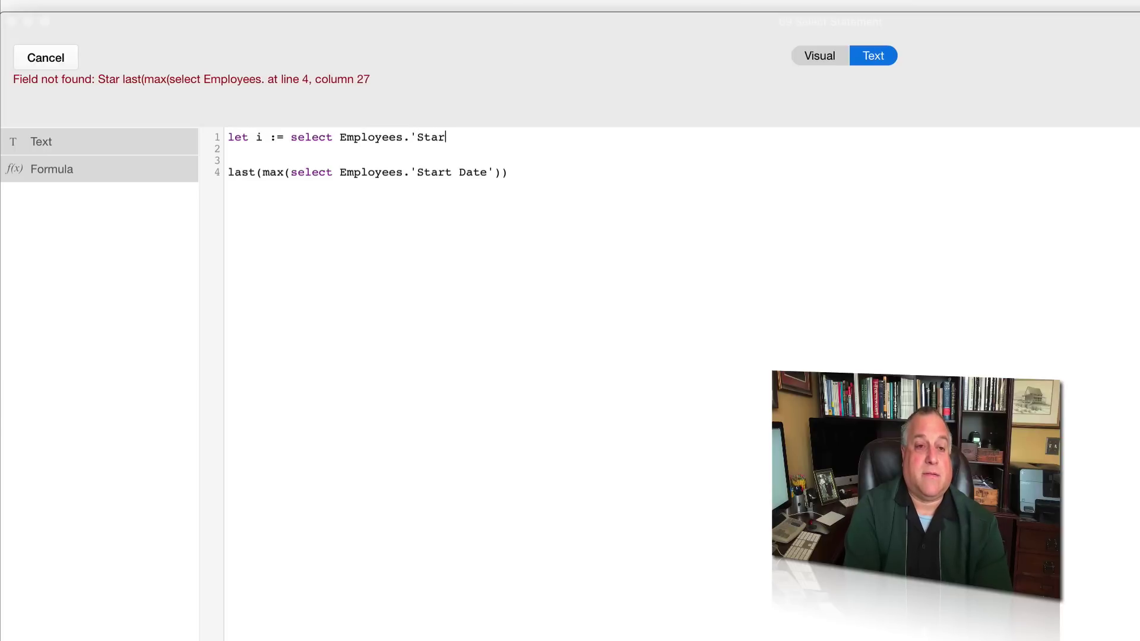
{"action": "type", "text": "t Date')"}
{"action": "left_click", "coordinate": [266, 139]}
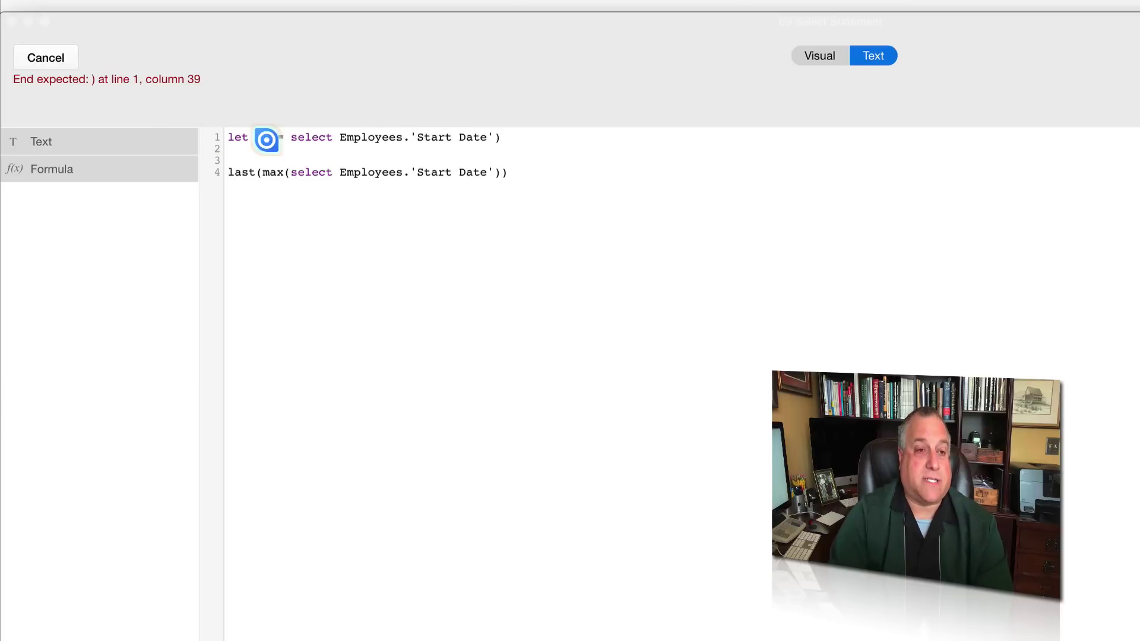
{"action": "left_click", "coordinate": [290, 138]}
{"action": "type", "text": "("}
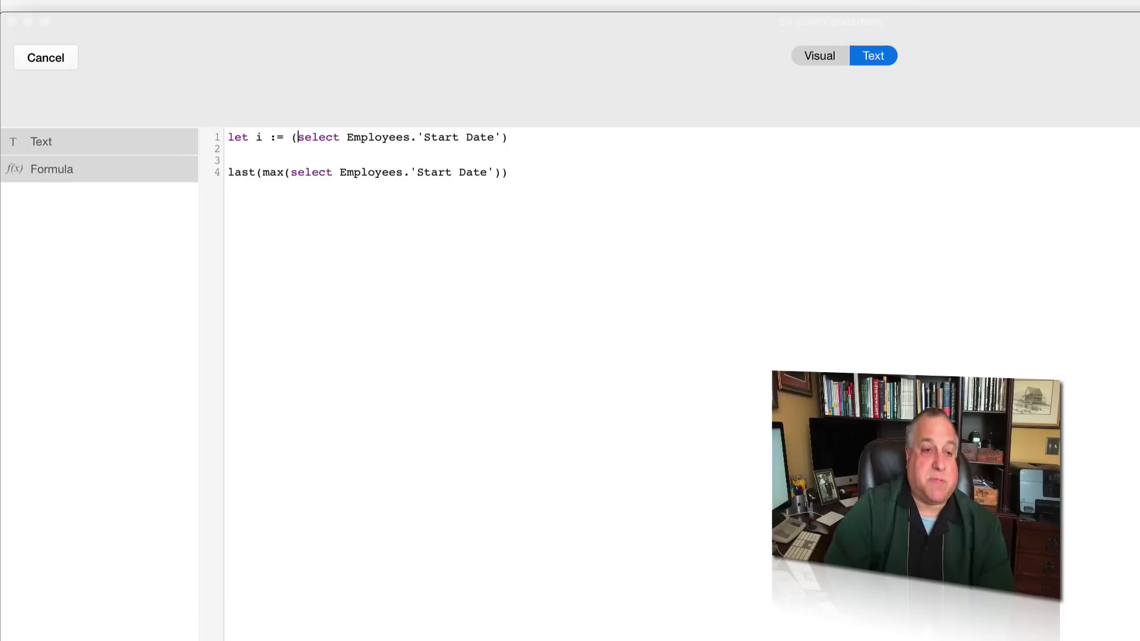
{"action": "left_click", "coordinate": [290, 137]}
{"action": "type", "text": "max"}
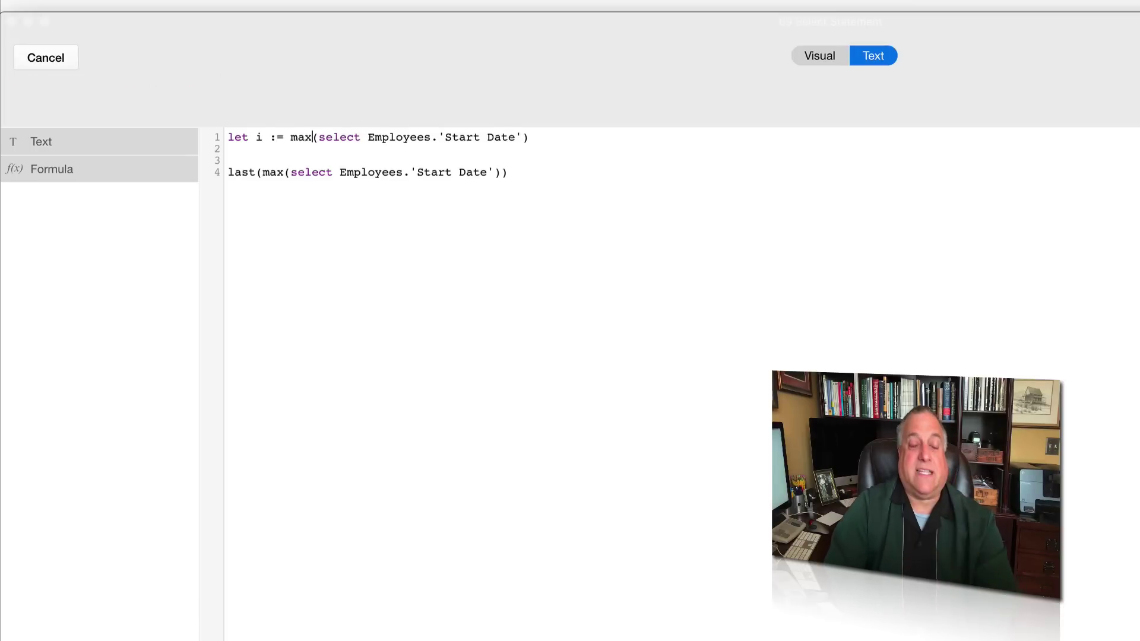
{"action": "key", "text": "Delete"}
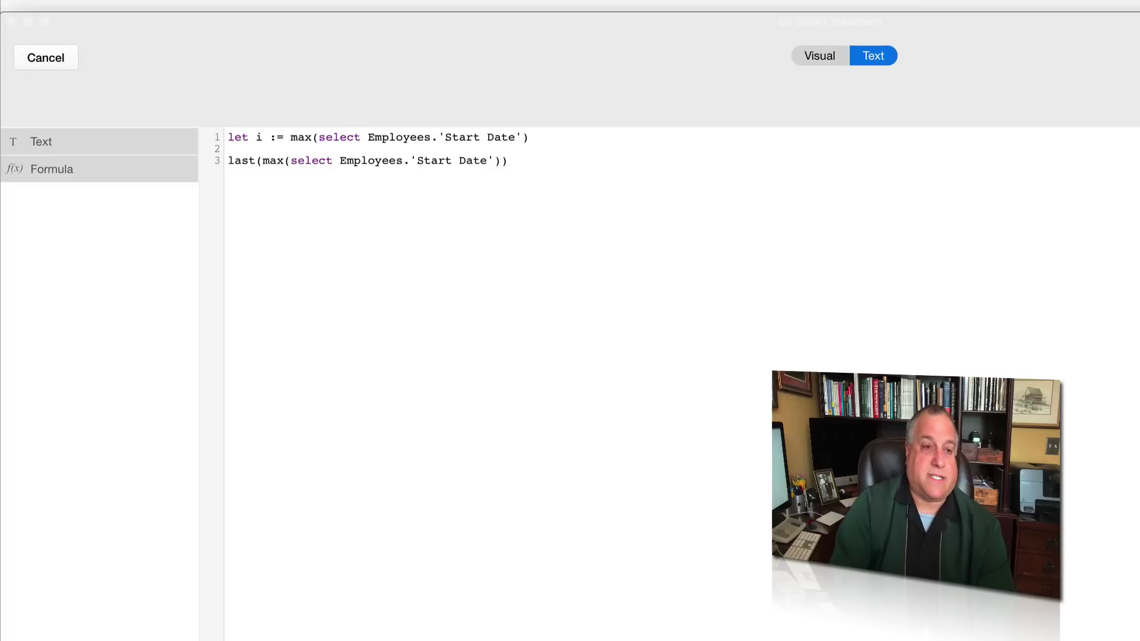
{"action": "key", "text": "Delete"}
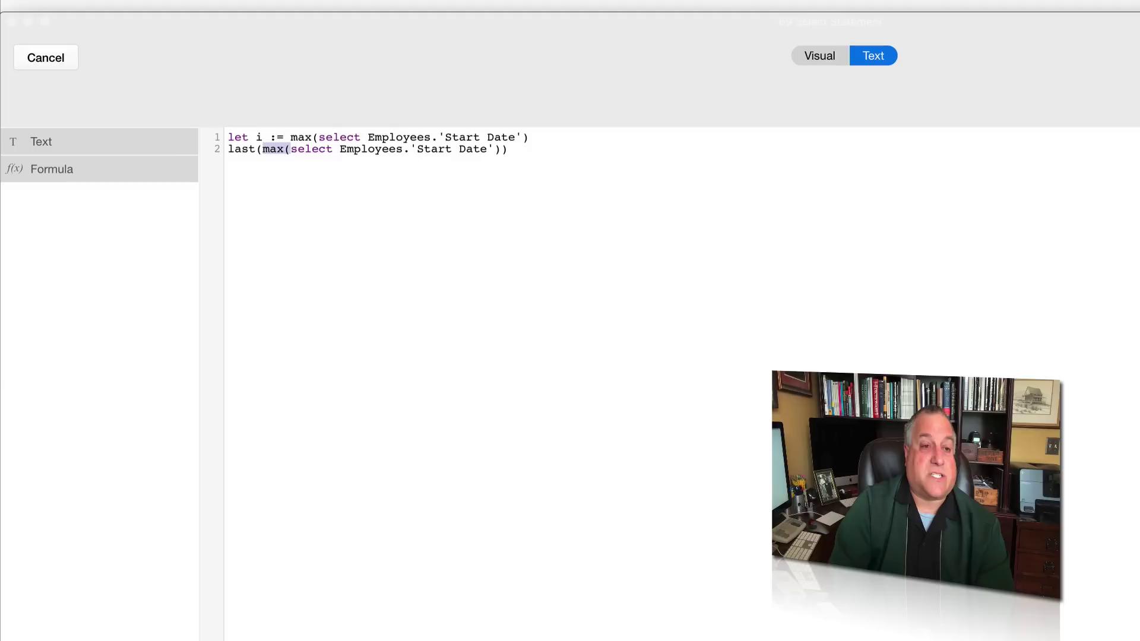
Step: Rewrite the second line as last(select Employees where 'Start Date' = i), without max and the extra closing parenthesis
{"action": "key", "text": "BackSpace"}
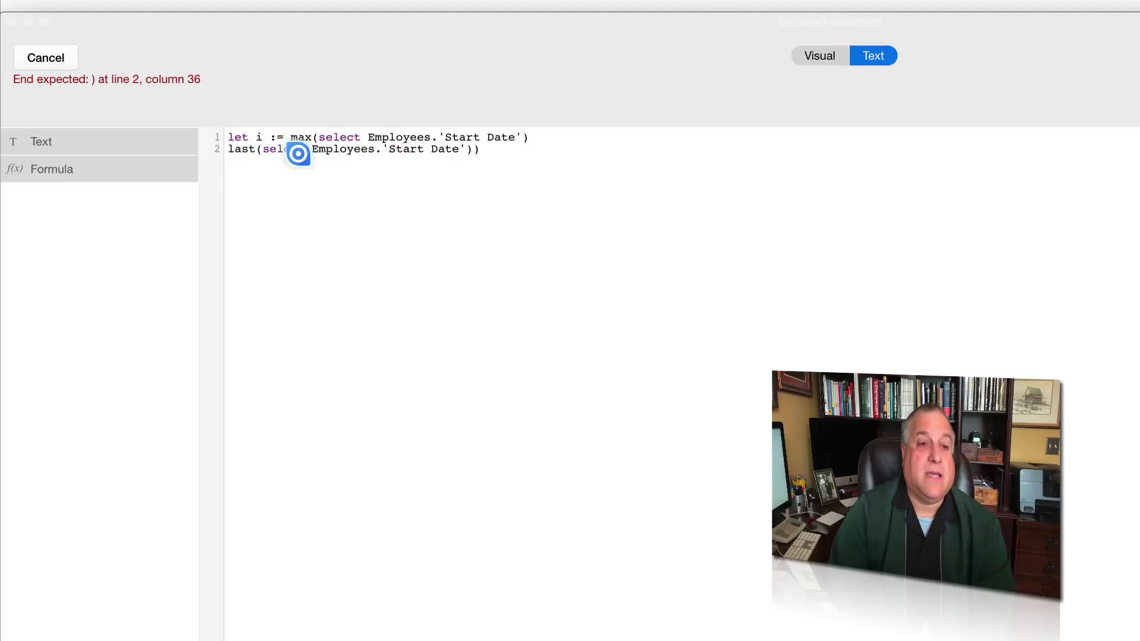
{"action": "left_click", "coordinate": [381, 150]}
{"action": "key", "text": "BackSpace"}
{"action": "type", "text": "where"}
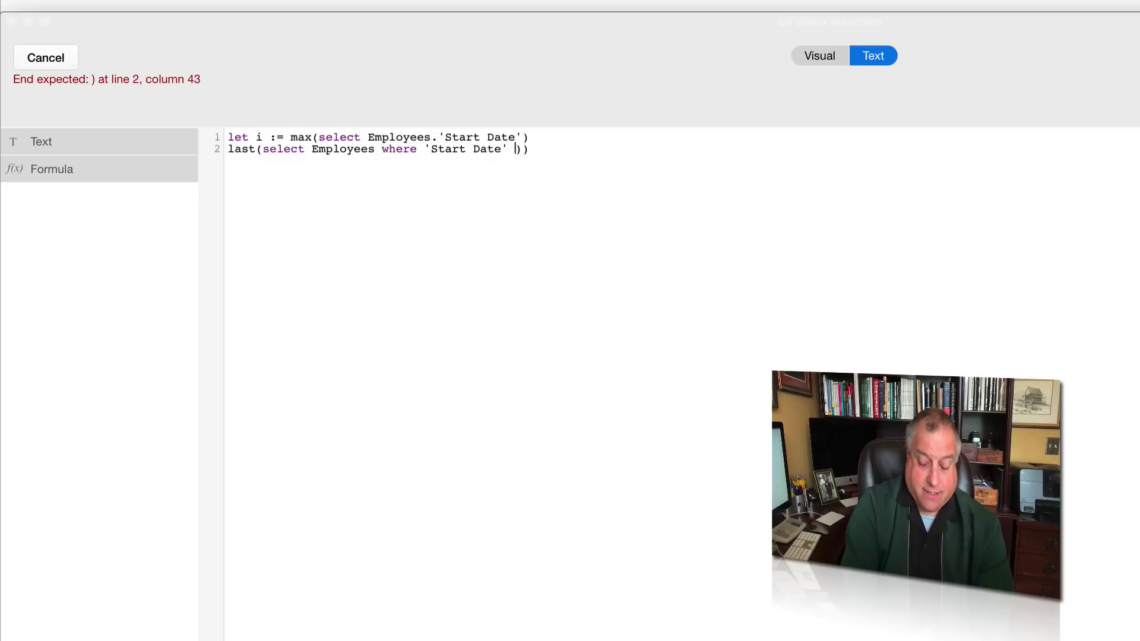
{"action": "type", "text": " =i"}
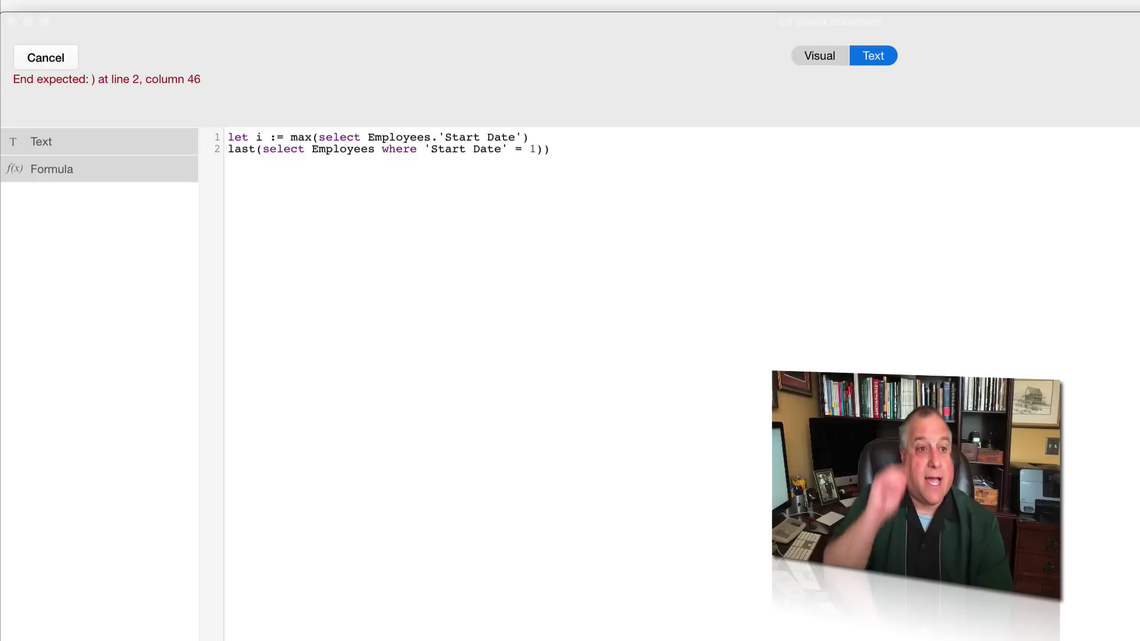
{"action": "key", "text": "BackSpace"}
{"action": "type", "text": "i"}
{"action": "key", "text": "Right"}
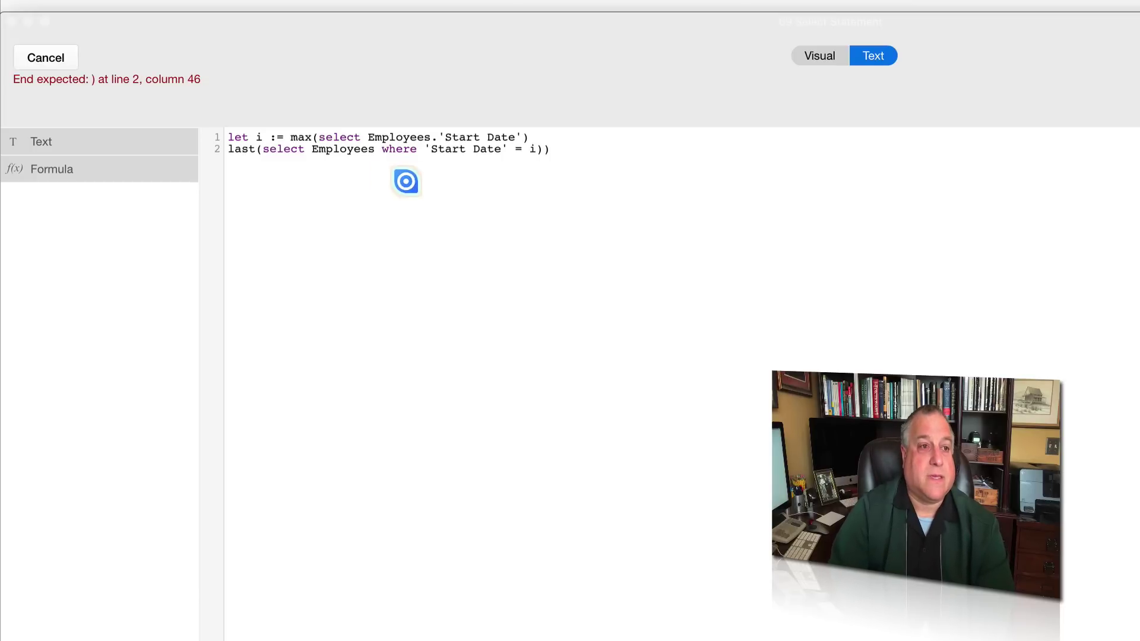
{"action": "key", "text": "BackSpace"}
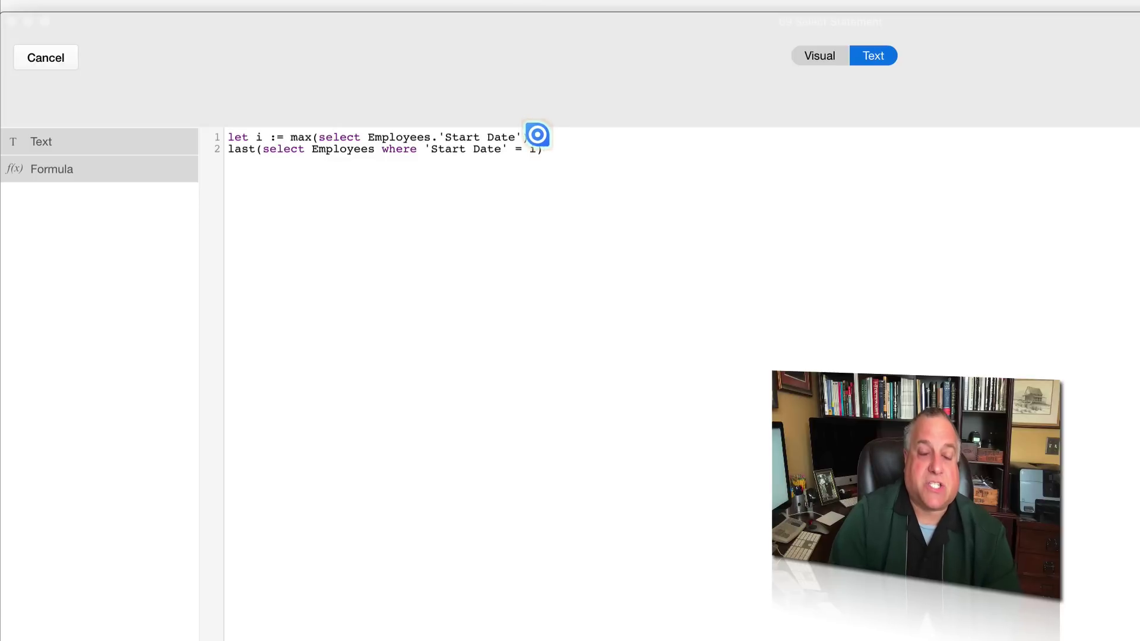
Step: Review the line declaring variable i and the last(select ...) line that uses it
{"action": "left_click_drag", "start_coordinate": [537, 135], "coordinate": [222, 132]}
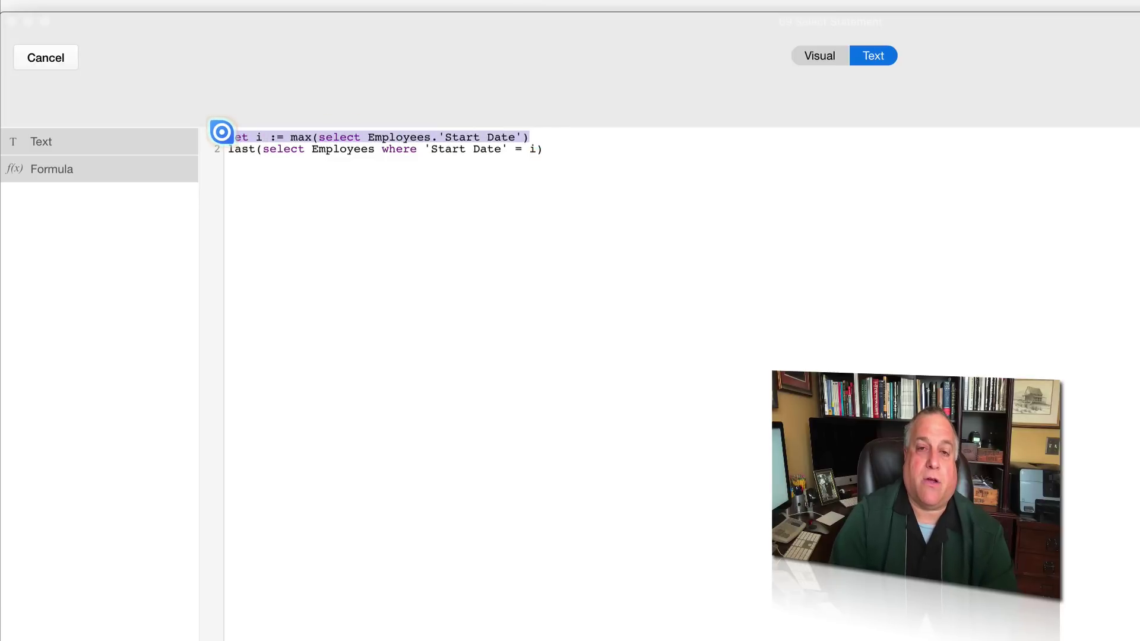
{"action": "left_click", "coordinate": [544, 149]}
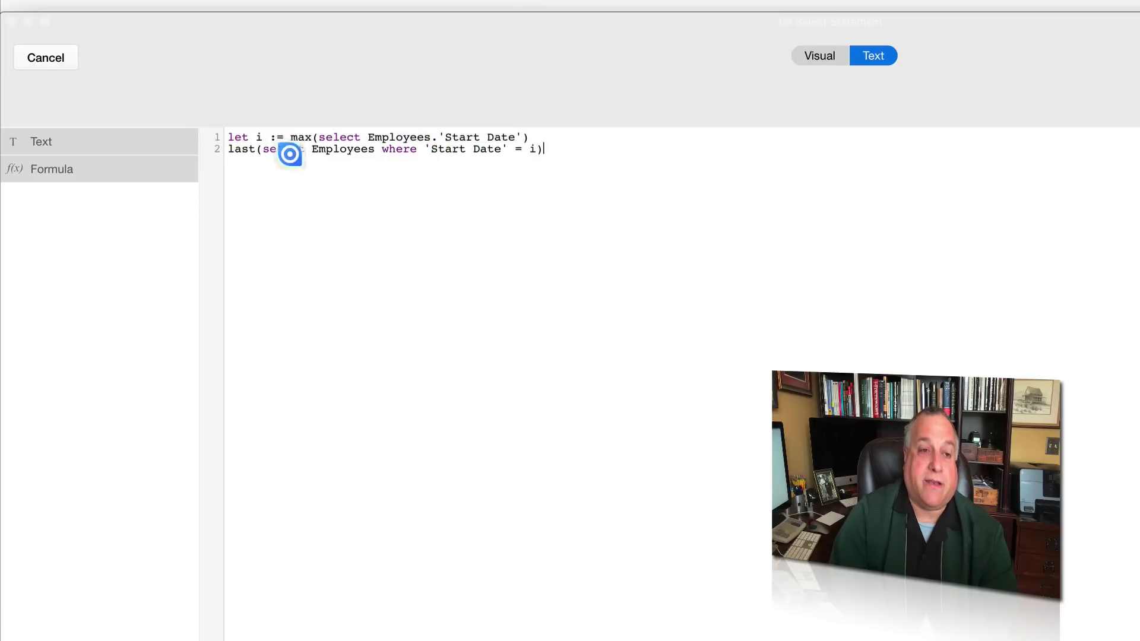
{"action": "left_click", "coordinate": [226, 147], "text": "shift"}
{"action": "left_click_drag", "start_coordinate": [534, 135], "coordinate": [216, 136]}
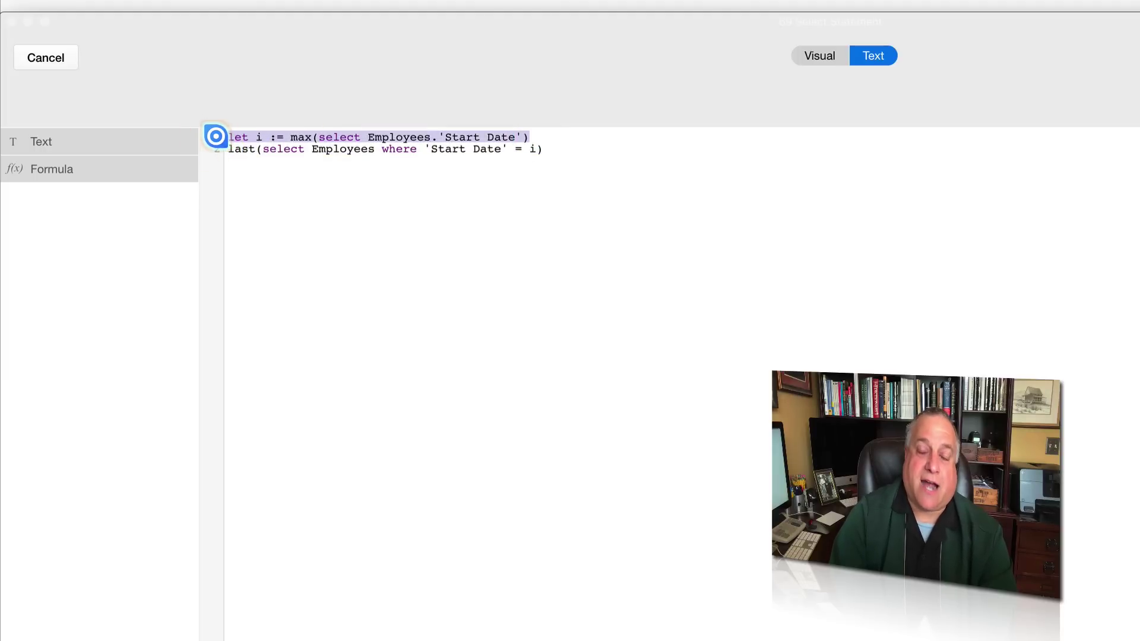
{"action": "left_click", "coordinate": [543, 153]}
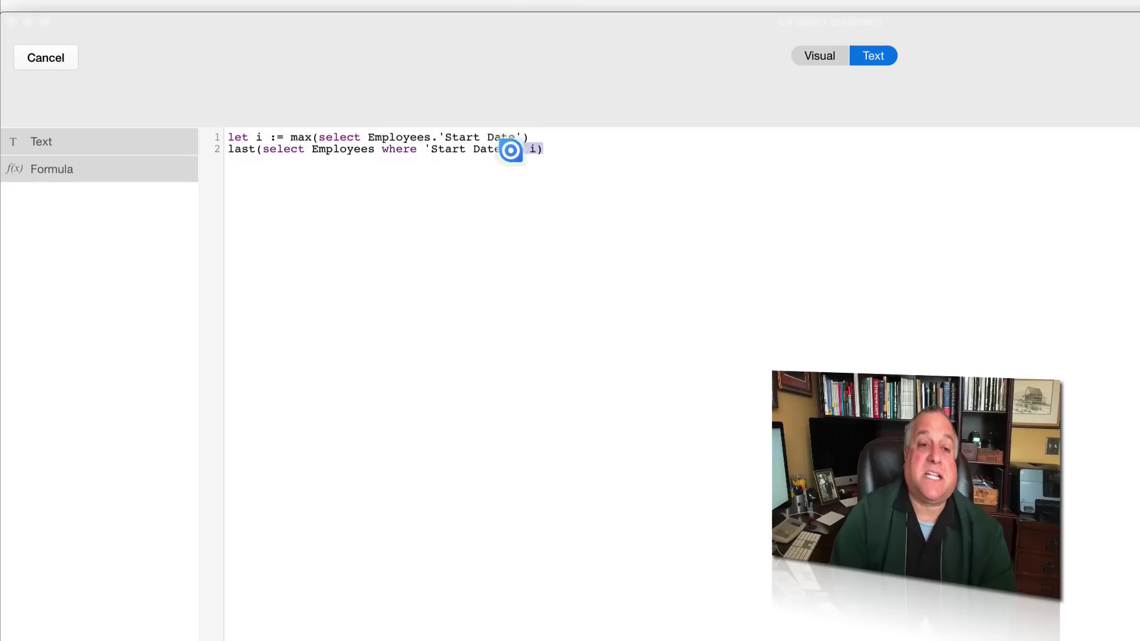
{"action": "left_click", "coordinate": [219, 148], "text": "shift"}
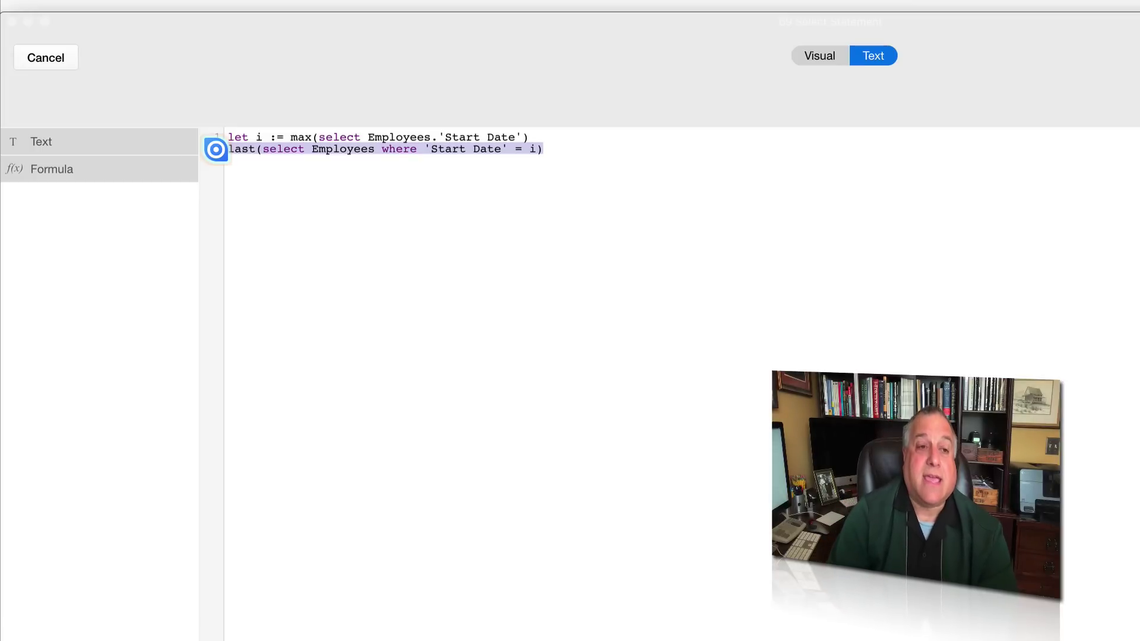
{"action": "left_click", "coordinate": [543, 149]}
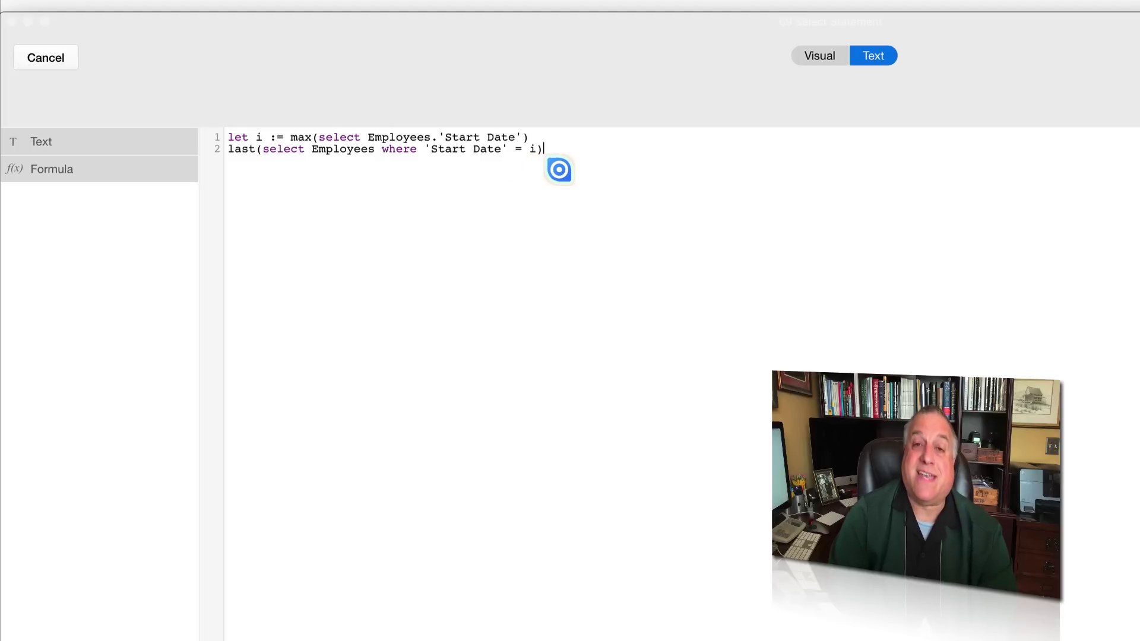
Step: Append .'Full Name' to the end of the last(select Employees where 'Start Date' = i) line
{"action": "left_click", "coordinate": [458, 150]}
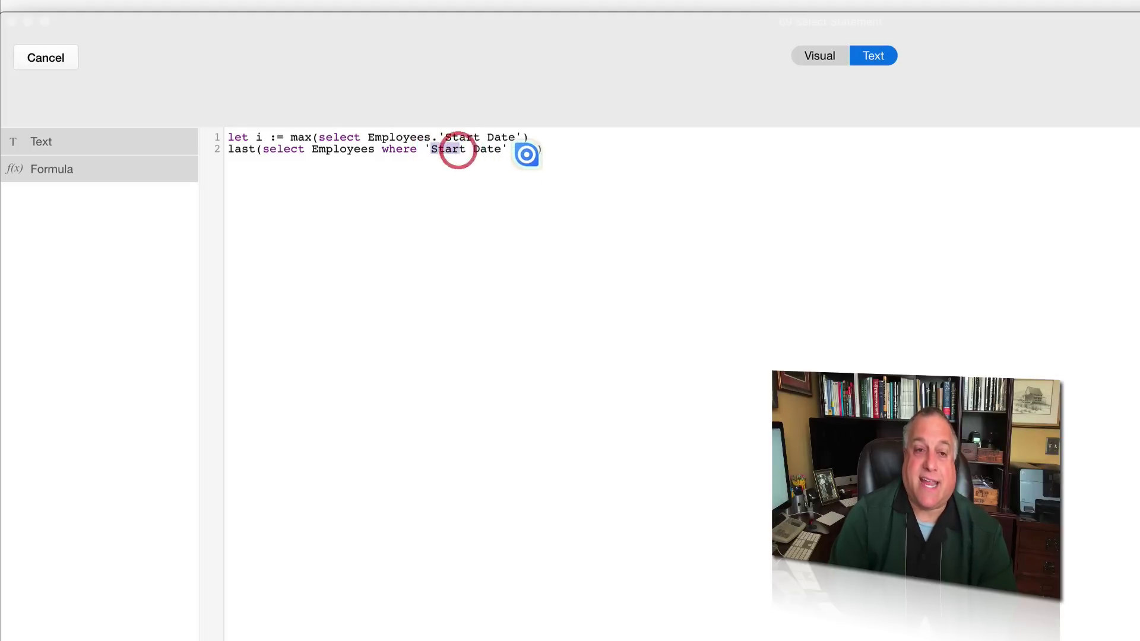
{"action": "left_click", "coordinate": [563, 157]}
{"action": "type", "text": "."}
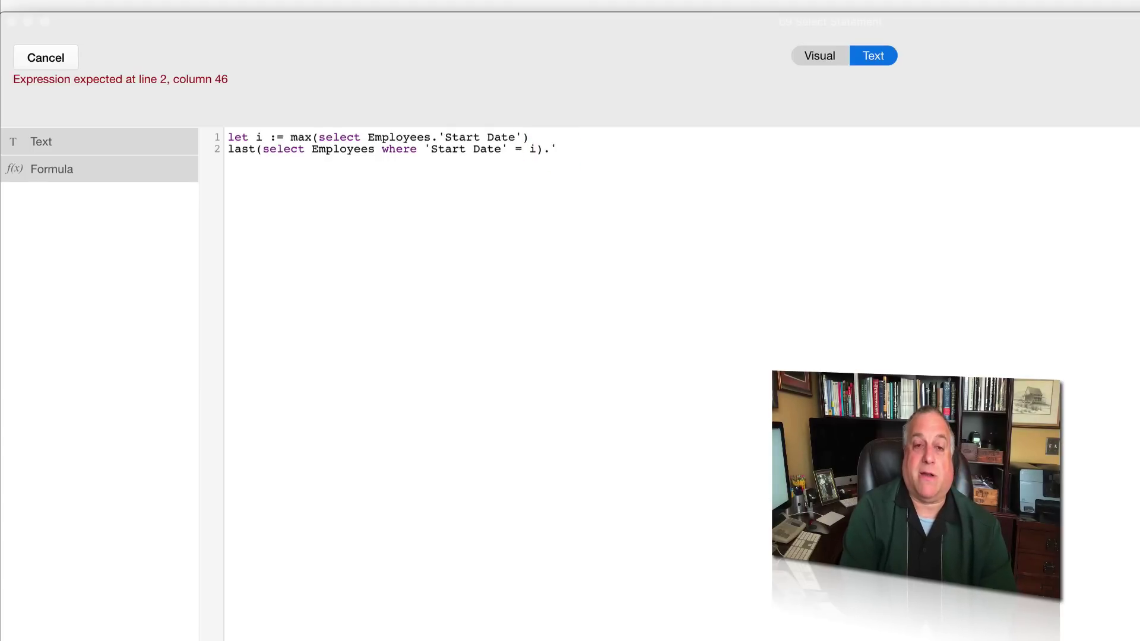
{"action": "type", "text": "'Full Name'"}
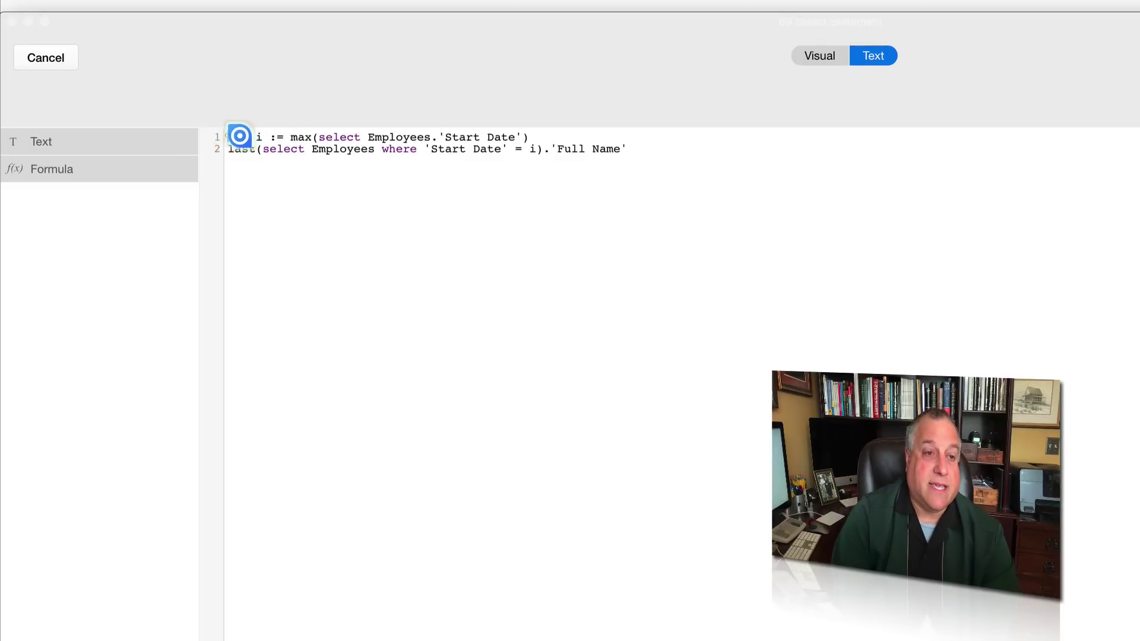
Step: Insert six blank lines above the let i declaration and return to the empty first line
{"action": "key", "text": "super+Up"}
{"action": "key", "text": "Return"}
{"action": "key", "text": "Return"}
{"action": "key", "text": "Return"}
{"action": "key", "text": "Return"}
{"action": "key", "text": "Return"}
{"action": "key", "text": "Return"}
{"action": "key", "text": "Up"}
{"action": "key", "text": "Up"}
{"action": "key", "text": "Up"}
{"action": "key", "text": "Up"}
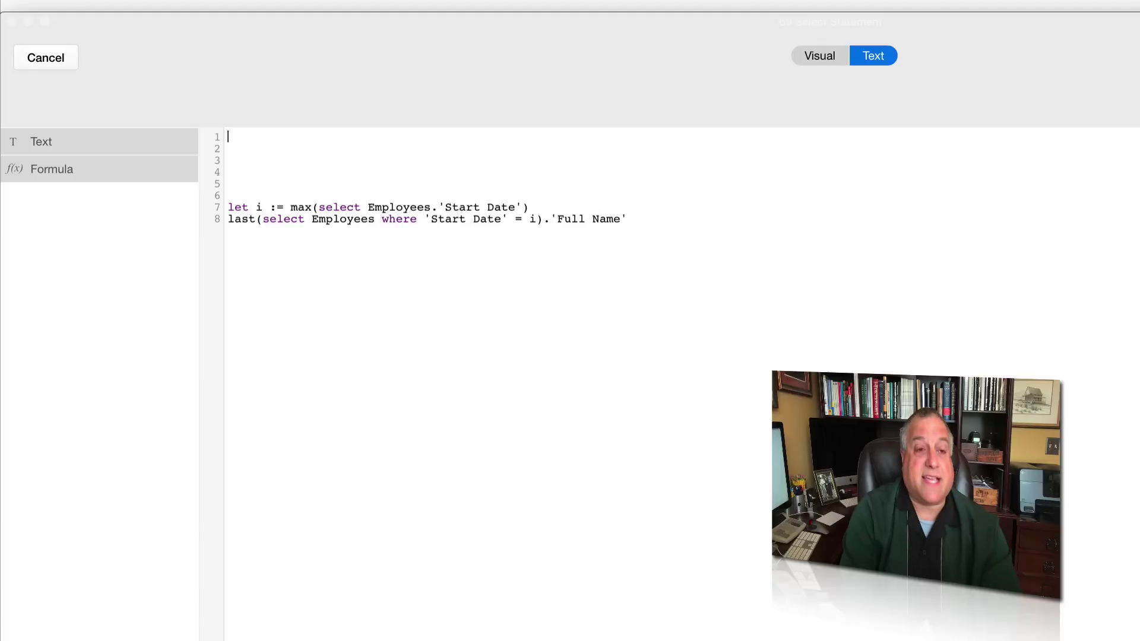
Step: Try the one-line expression last(max(select Employees.'Start Date').'Full Name')) on the first line
{"action": "type", "text": "last"}
{"action": "type", "text": "(mas"}
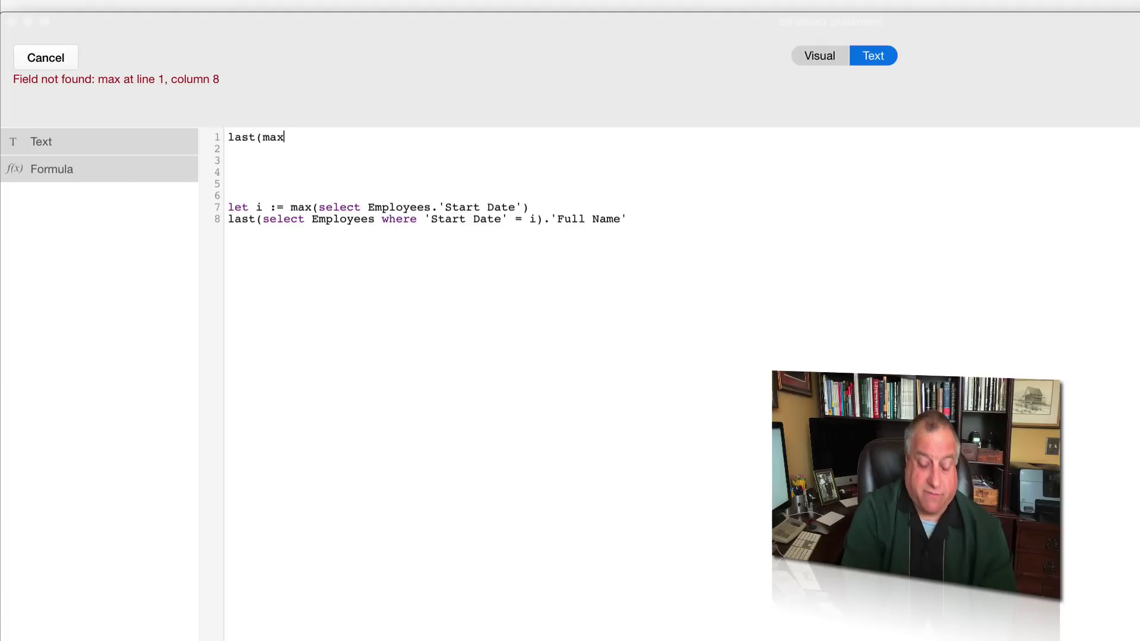
{"action": "type", "text": "(sele"}
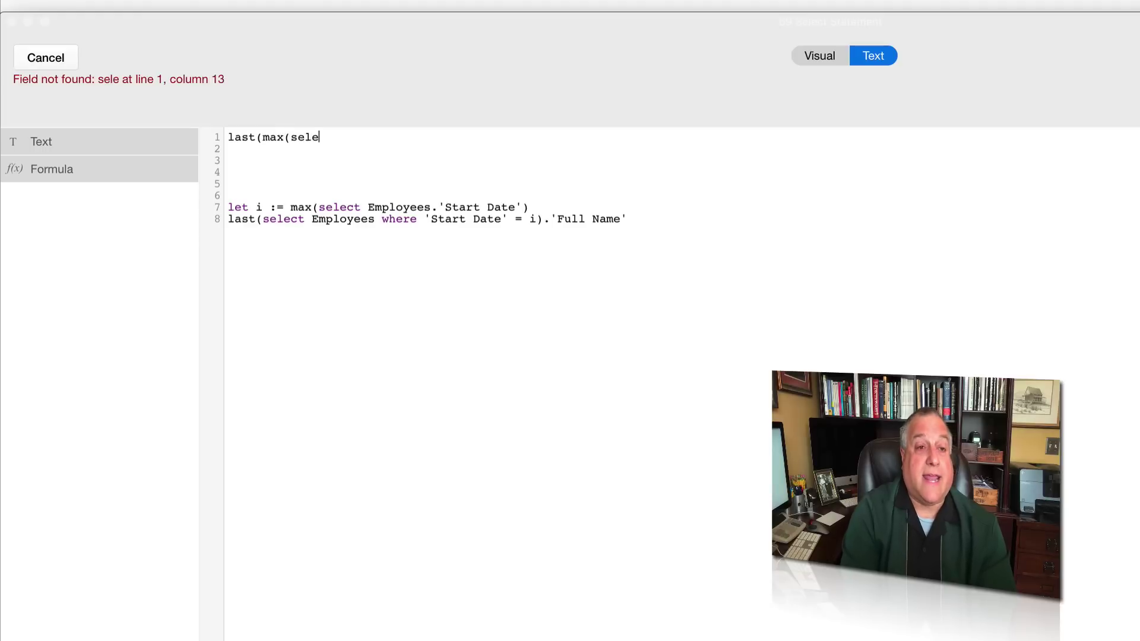
{"action": "type", "text": "ct Employee"}
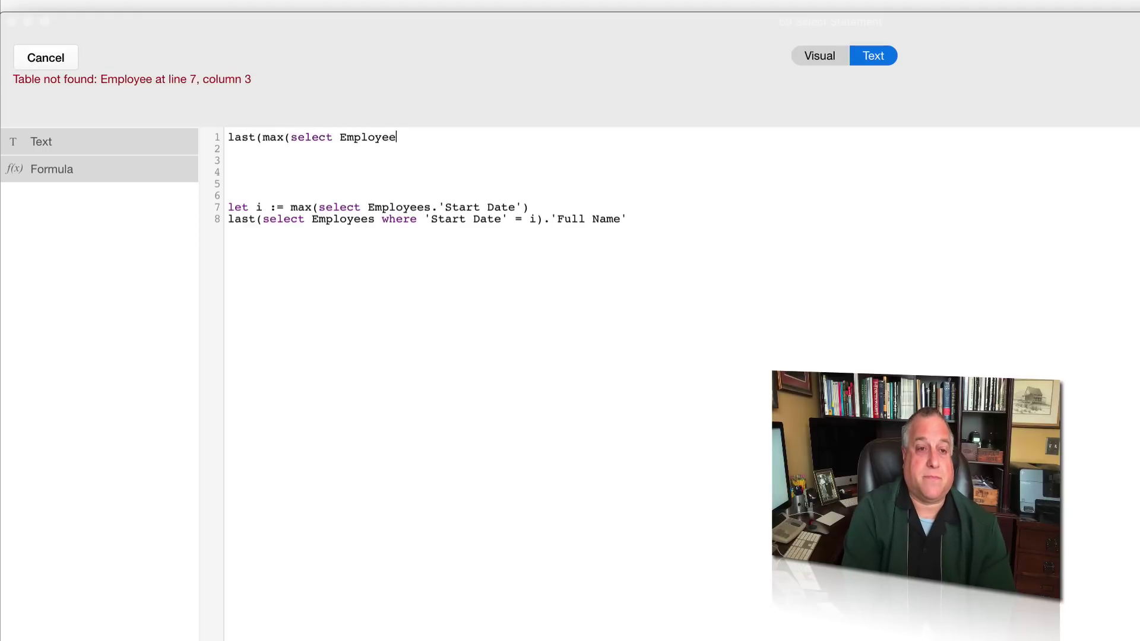
{"action": "type", "text": "s.'Start Dtae"}
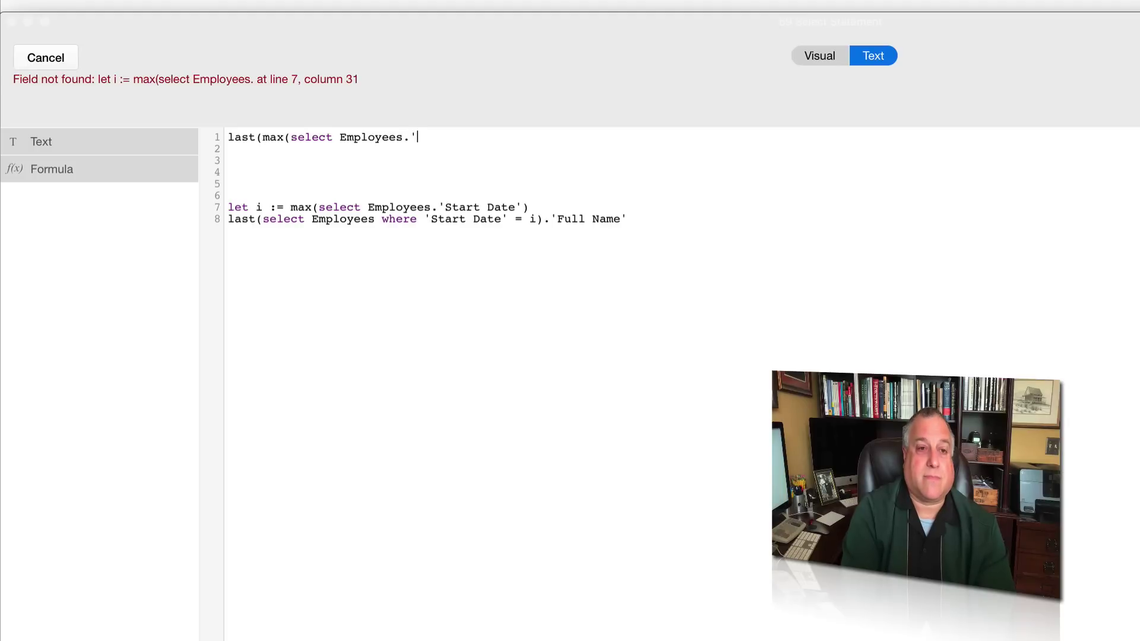
{"action": "key", "text": "BackSpace"}
{"action": "key", "text": "BackSpace"}
{"action": "key", "text": "BackSpace"}
{"action": "type", "text": "ate)."}
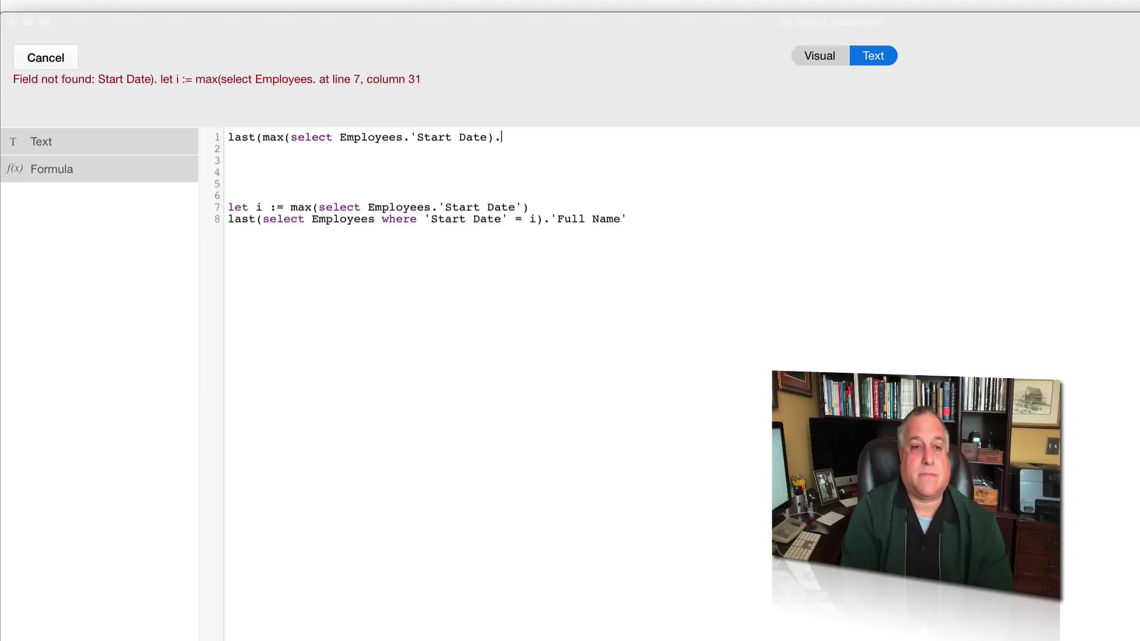
{"action": "key", "text": "BackSpace"}
{"action": "type", "text": "."}
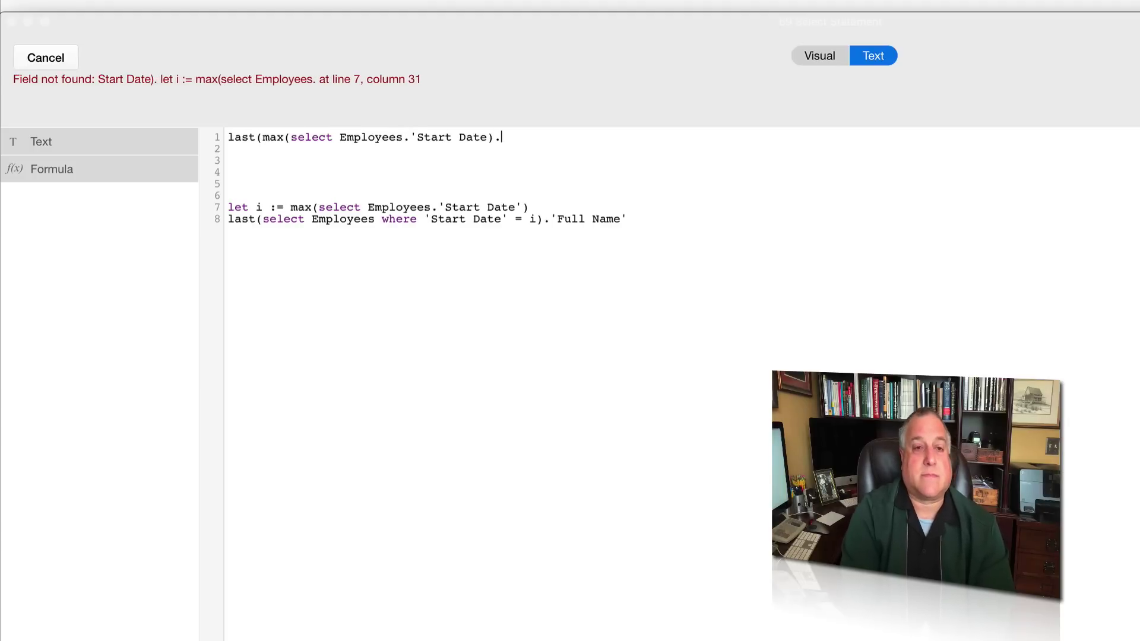
{"action": "type", "text": "'Full Name'))"}
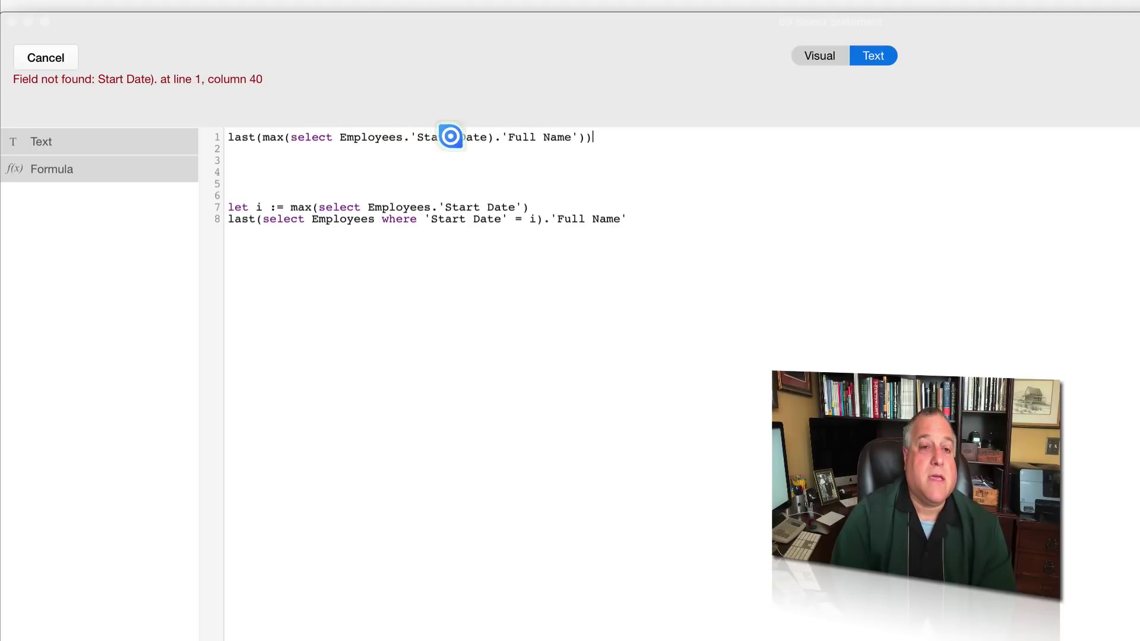
{"action": "left_click", "coordinate": [486, 138]}
{"action": "type", "text": "'"}
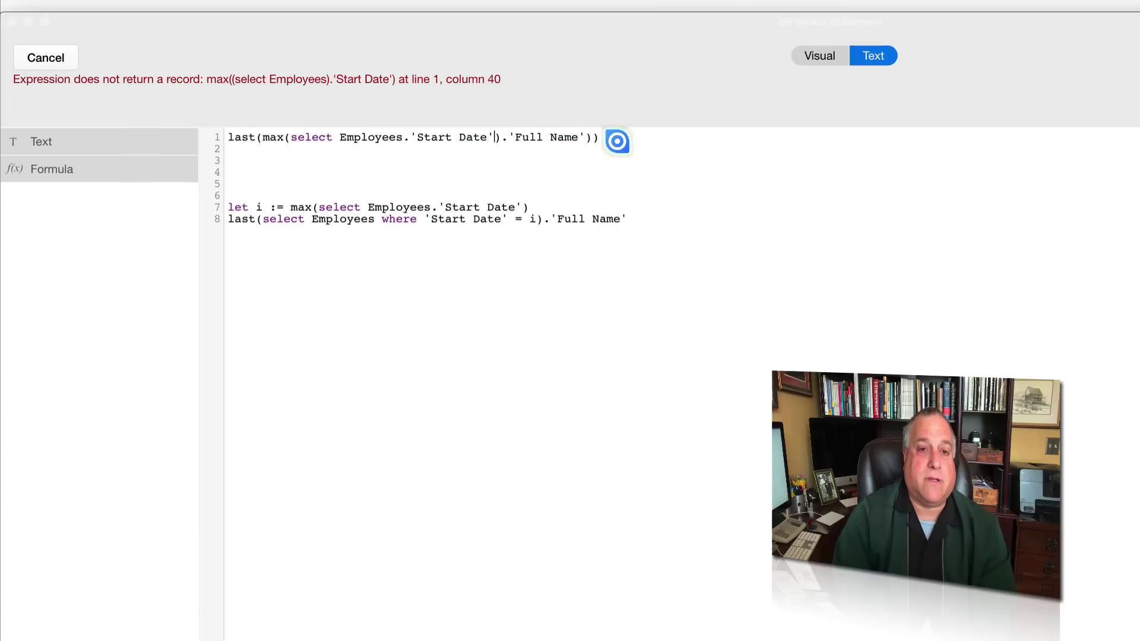
Step: Replace the whole first line with select Employees.'Start Date'
{"action": "left_click", "coordinate": [205, 132]}
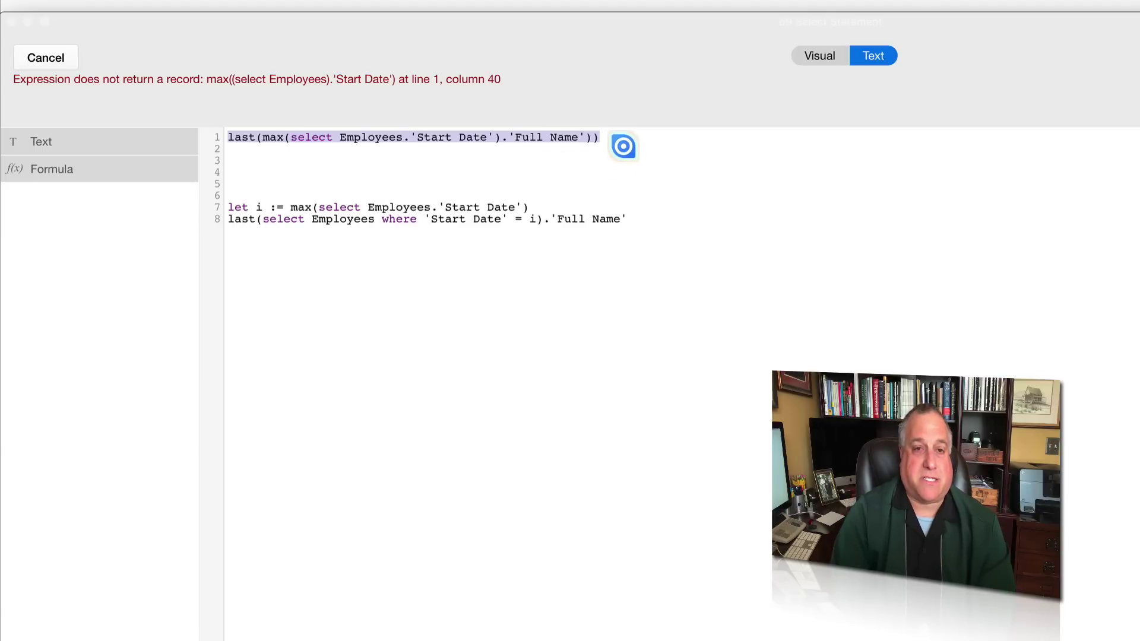
{"action": "left_click", "coordinate": [622, 137]}
{"action": "left_click_drag", "start_coordinate": [622, 137], "coordinate": [212, 122]}
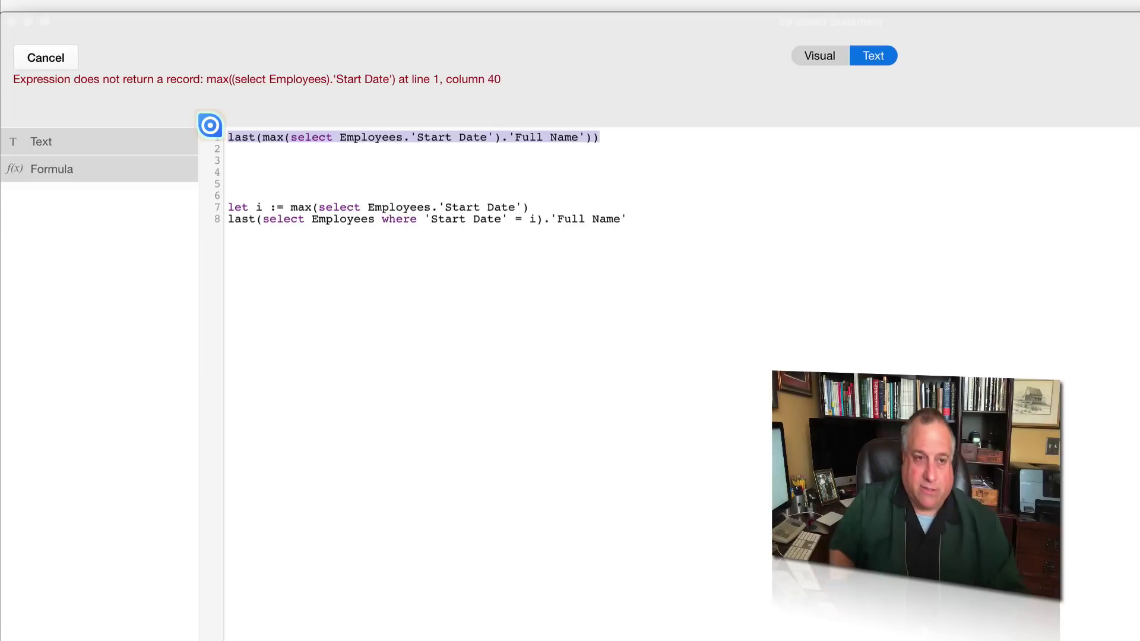
{"action": "type", "text": "select"}
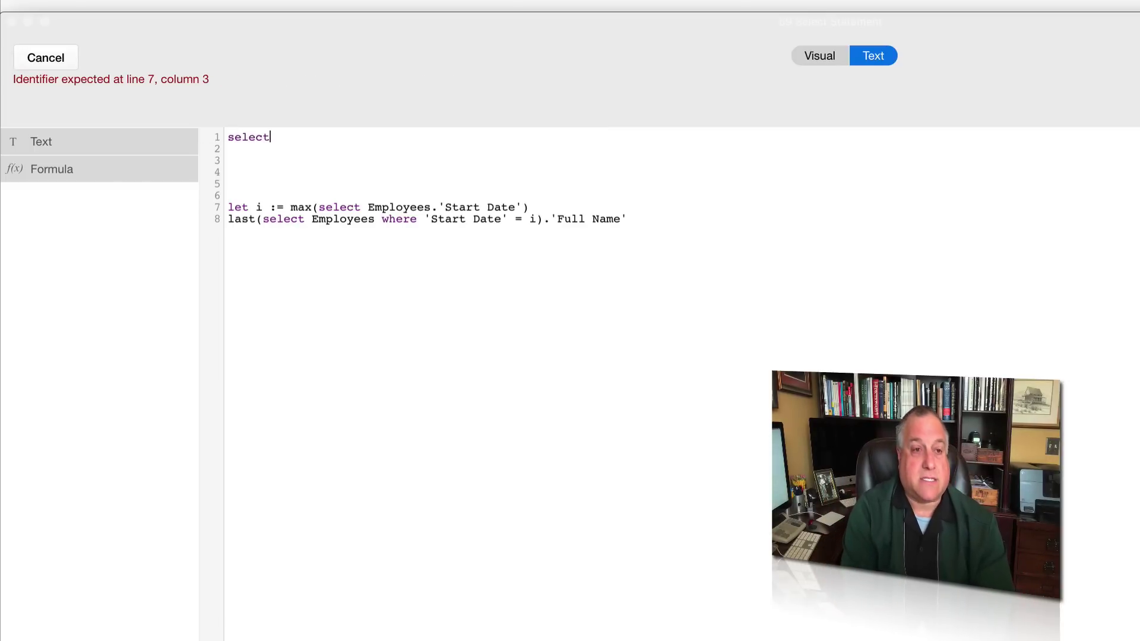
{"action": "type", "text": " Employee.'Start Date"}
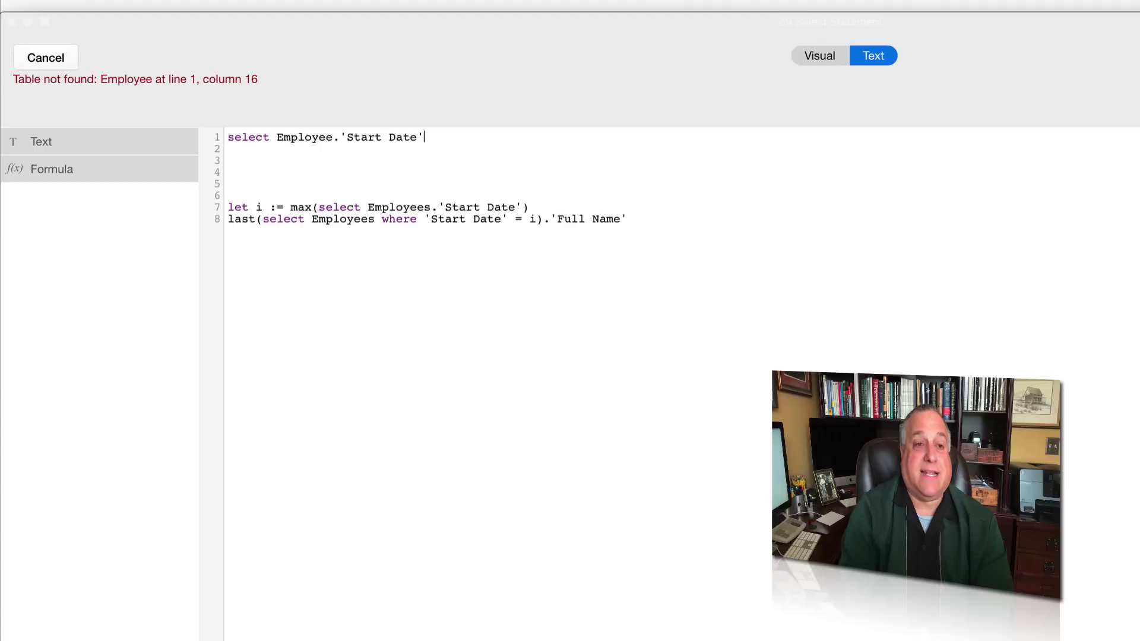
{"action": "left_click", "coordinate": [333, 137]}
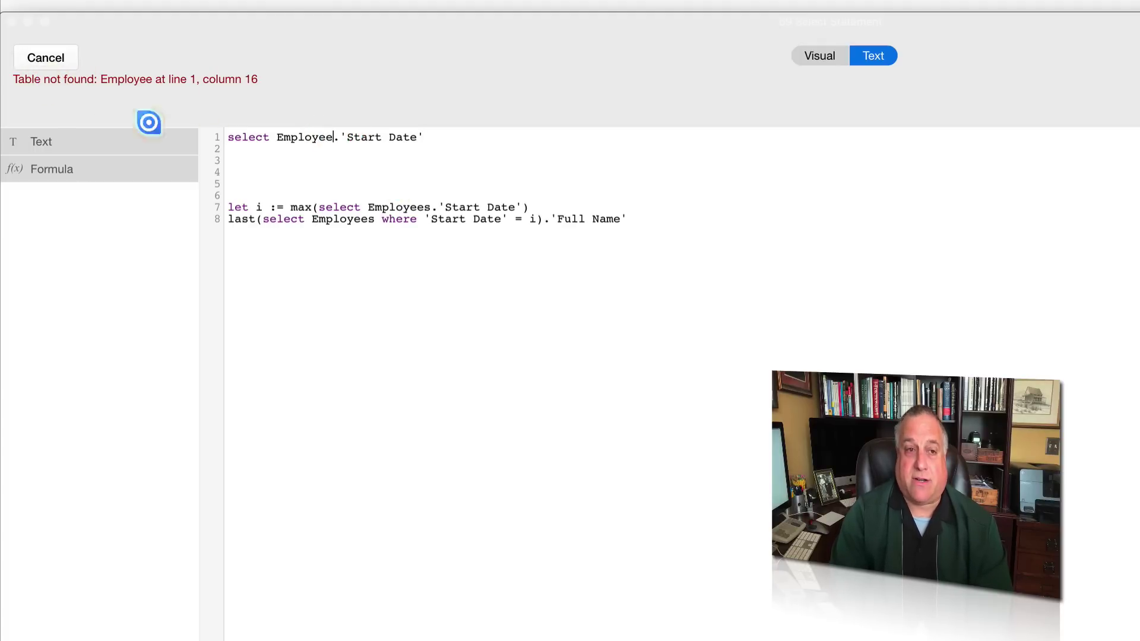
{"action": "type", "text": "s"}
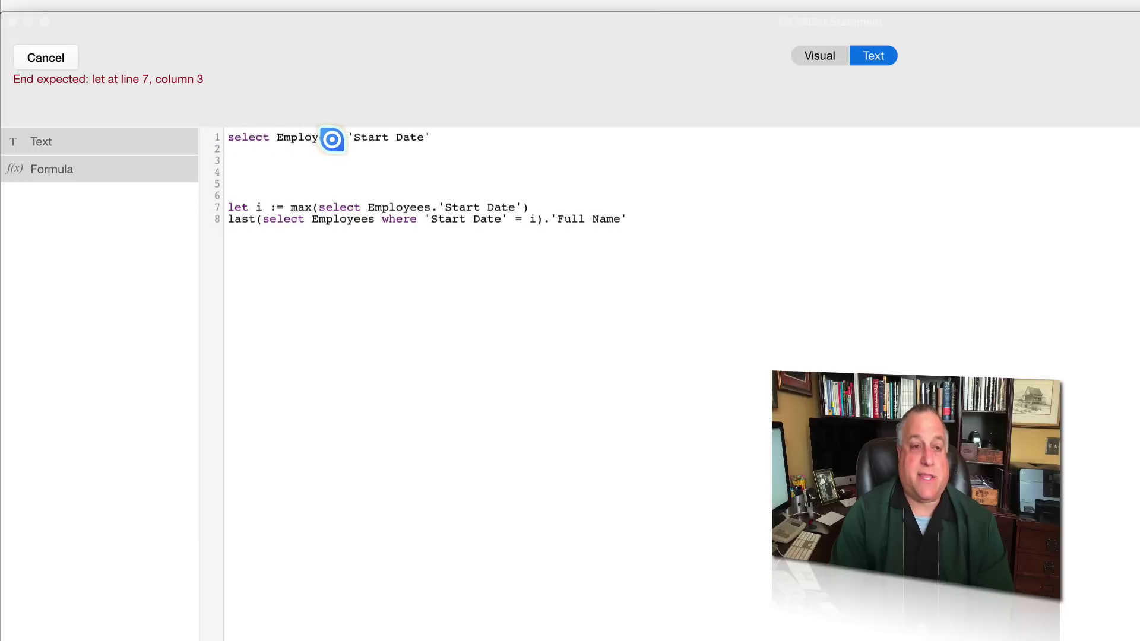
Step: Wrap the first line's select expression in max( ) and end the line with a semicolon
{"action": "left_click", "coordinate": [227, 137]}
{"action": "type", "text": "max"}
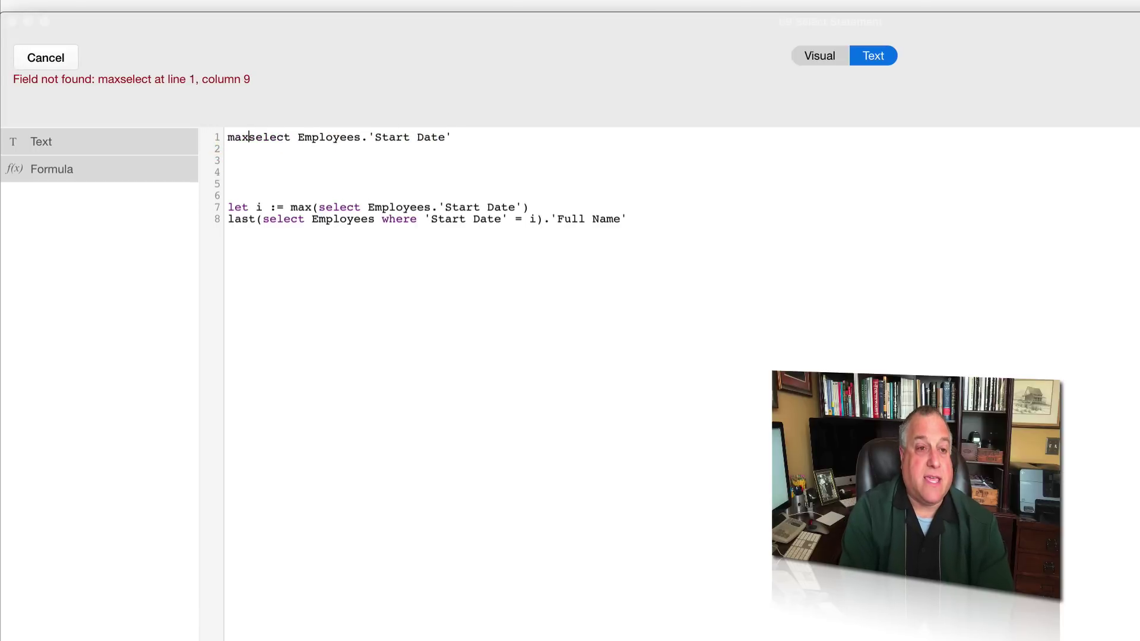
{"action": "type", "text": "("}
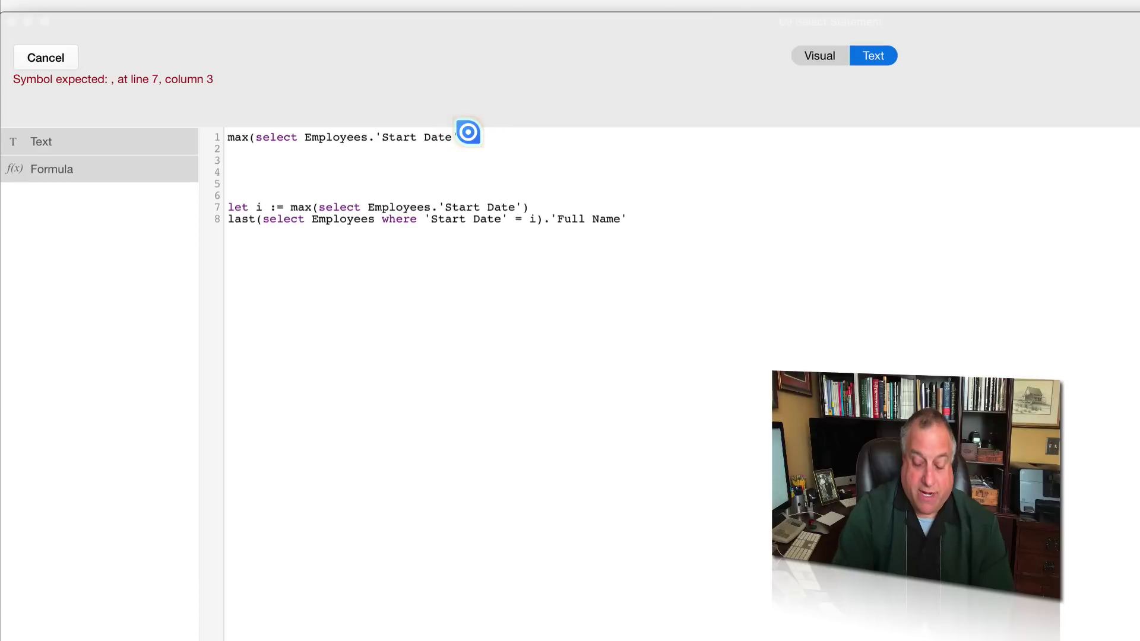
{"action": "type", "text": ")"}
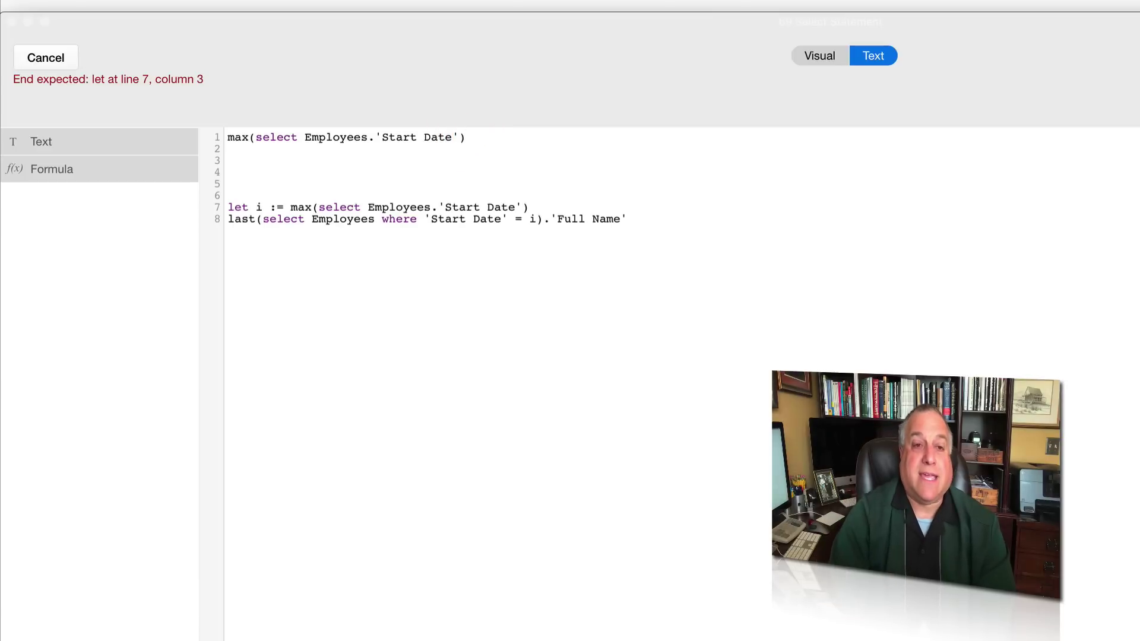
{"action": "type", "text": ";"}
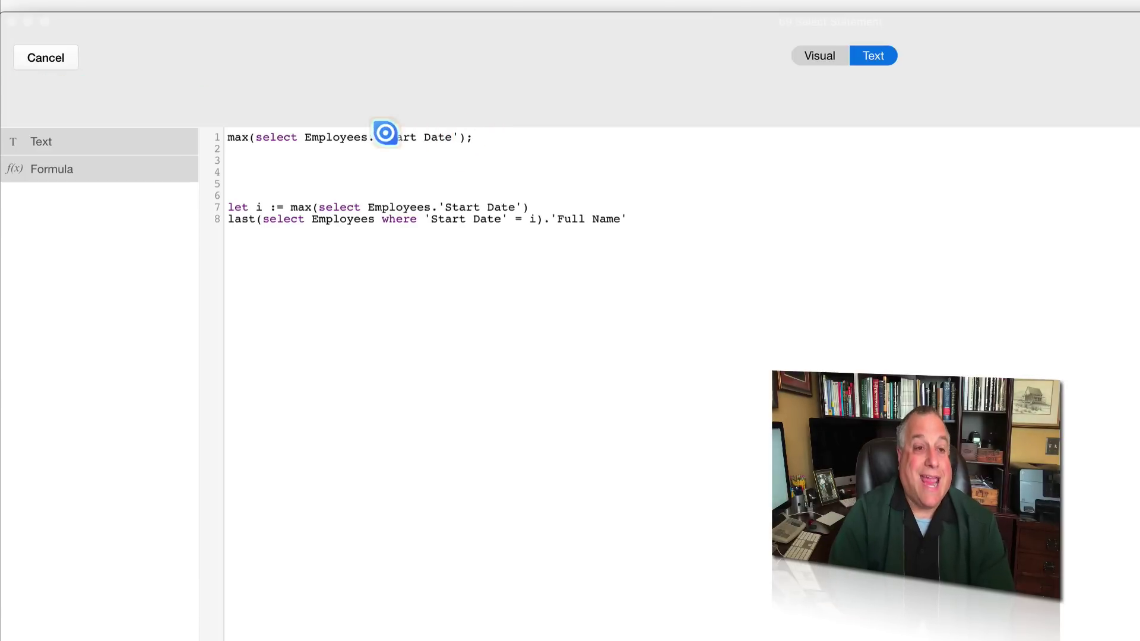
Step: Enclose the first line's max(...) expression in last( ), keeping the semicolon at the end
{"action": "left_click", "coordinate": [224, 136]}
{"action": "type", "text": "last("}
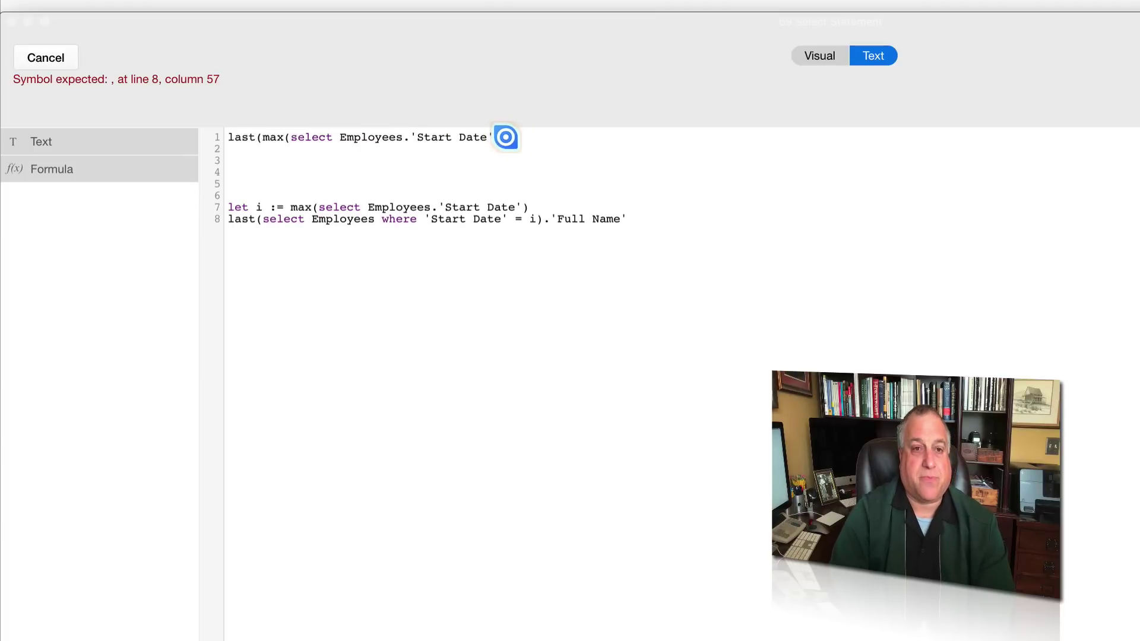
{"action": "left_click", "coordinate": [528, 135]}
{"action": "type", "text": ")"}
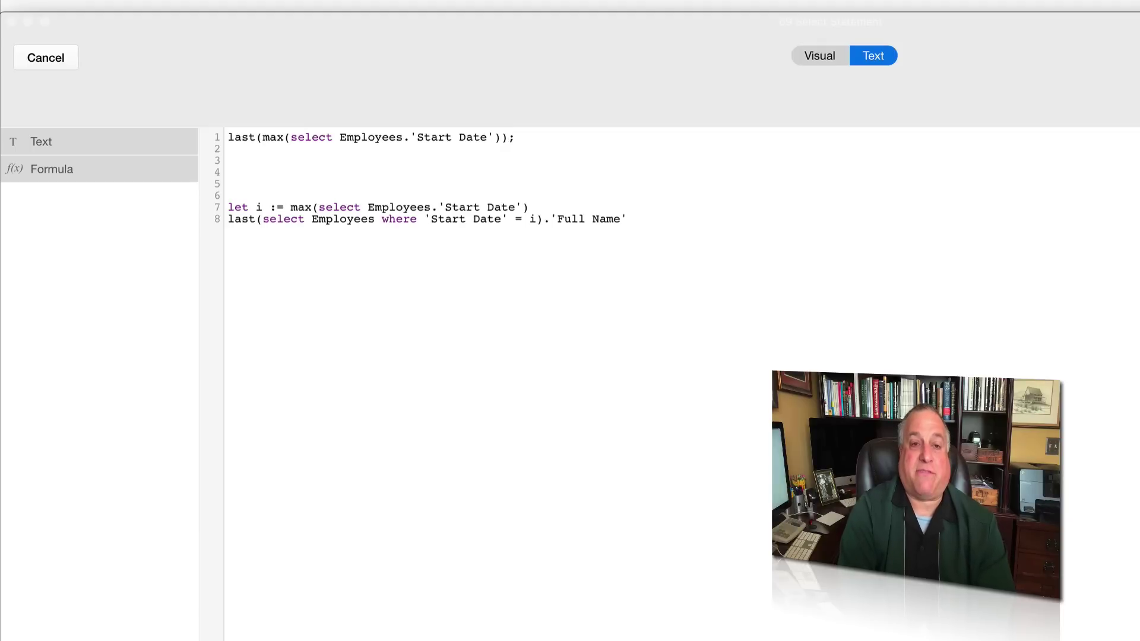
Step: Try appending .'Full after the last(max(...)) expression on the first line, then remove it
{"action": "type", "text": ".'Full"}
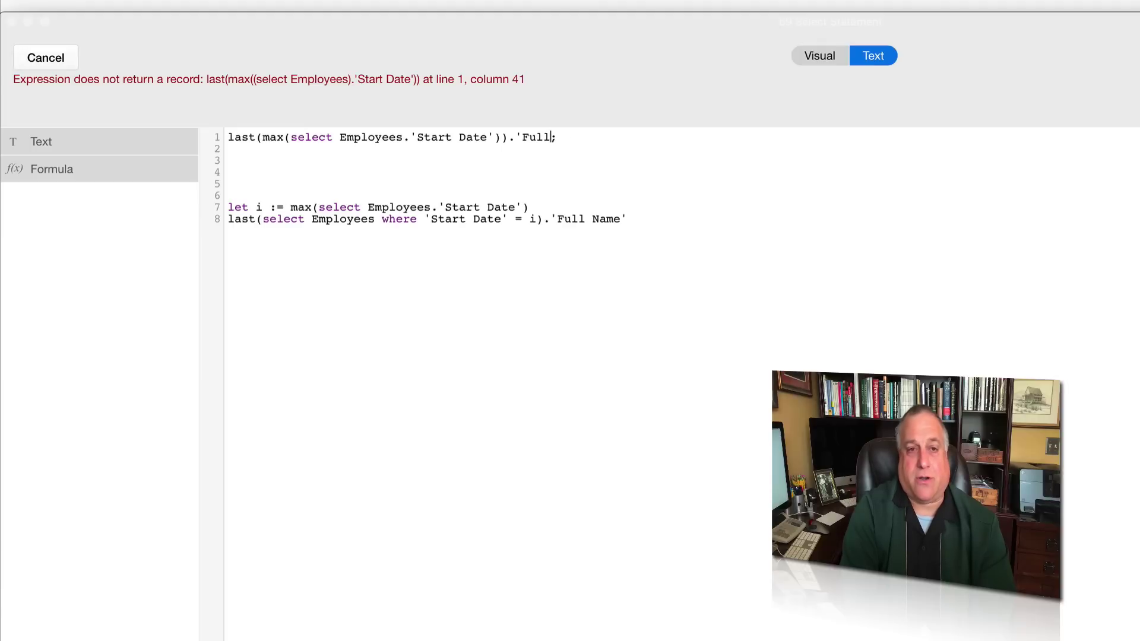
{"action": "key", "text": "BackSpace"}
{"action": "key", "text": "BackSpace"}
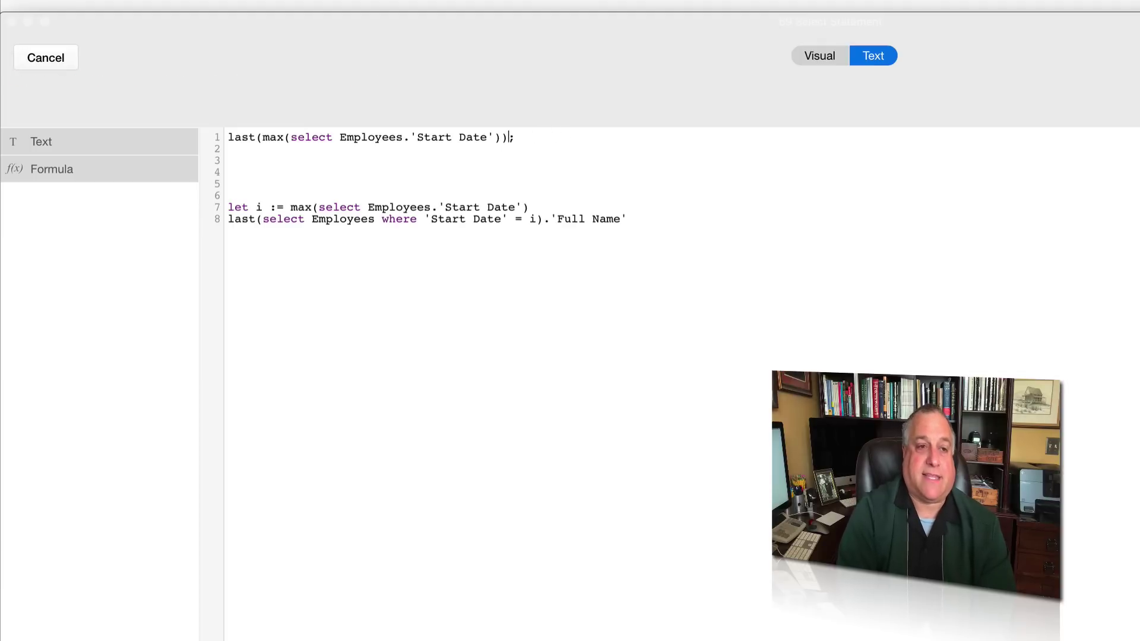
Step: Compare the first line's last, max and select parts with the two-line version that uses variable i
{"action": "left_click_drag", "start_coordinate": [515, 137], "coordinate": [226, 135]}
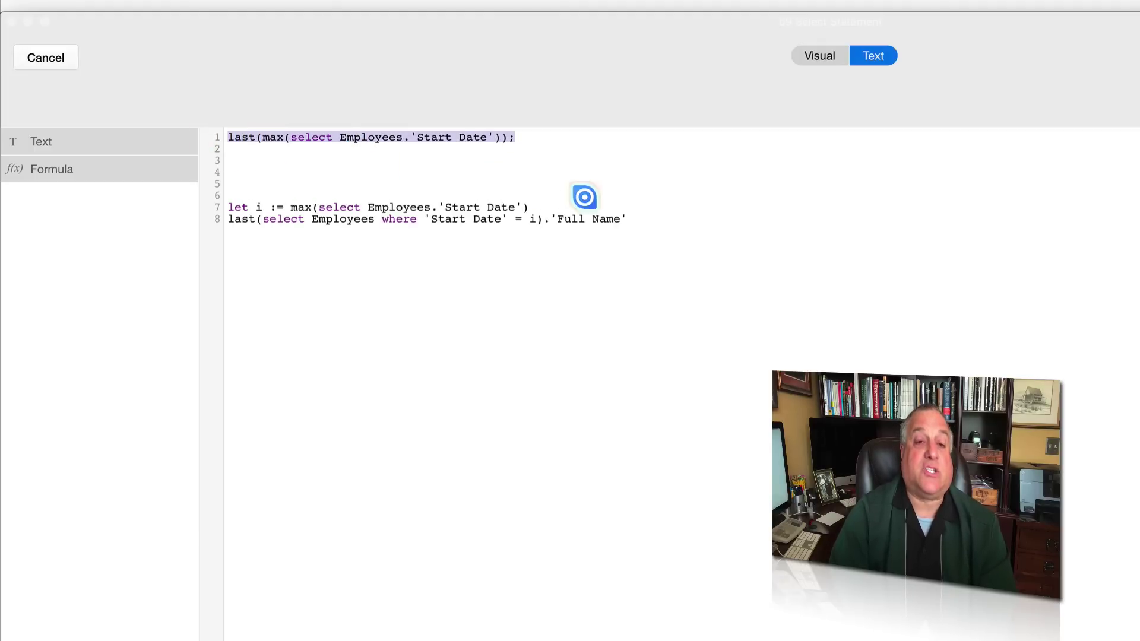
{"action": "left_click_drag", "start_coordinate": [635, 216], "coordinate": [224, 199]}
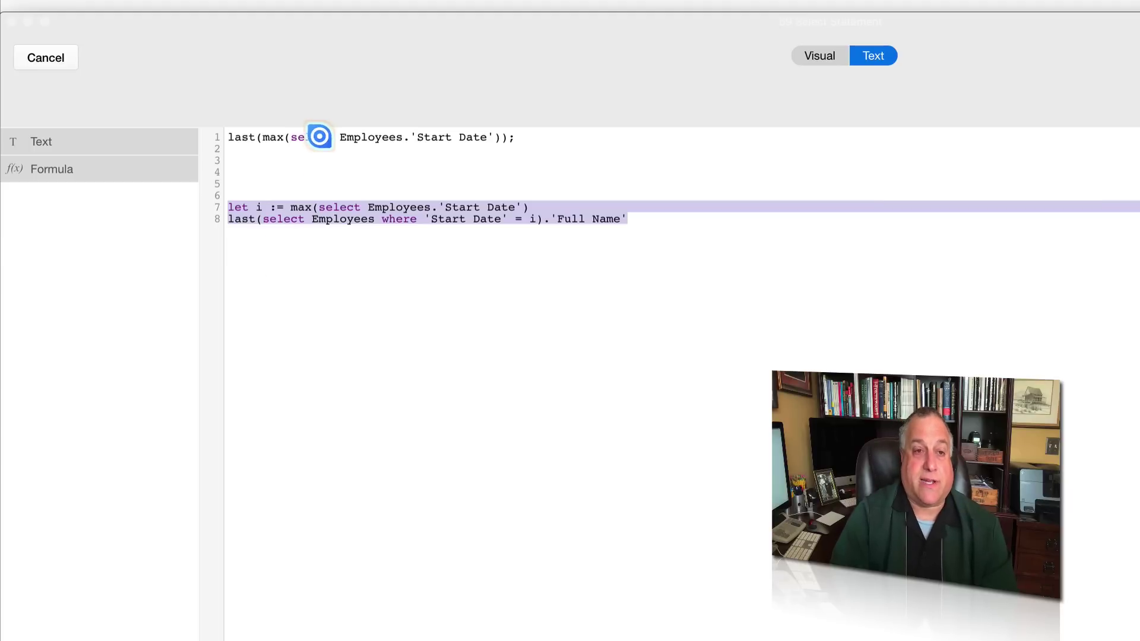
{"action": "left_click", "coordinate": [294, 137]}
{"action": "left_click_drag", "start_coordinate": [294, 137], "coordinate": [489, 134]}
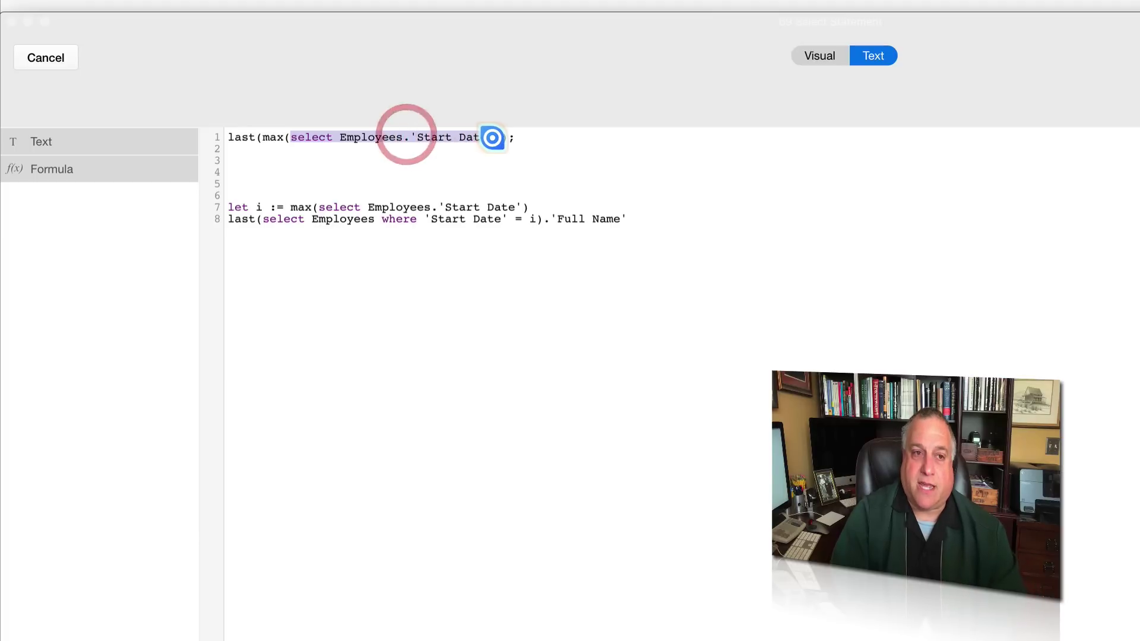
{"action": "left_click", "coordinate": [262, 137]}
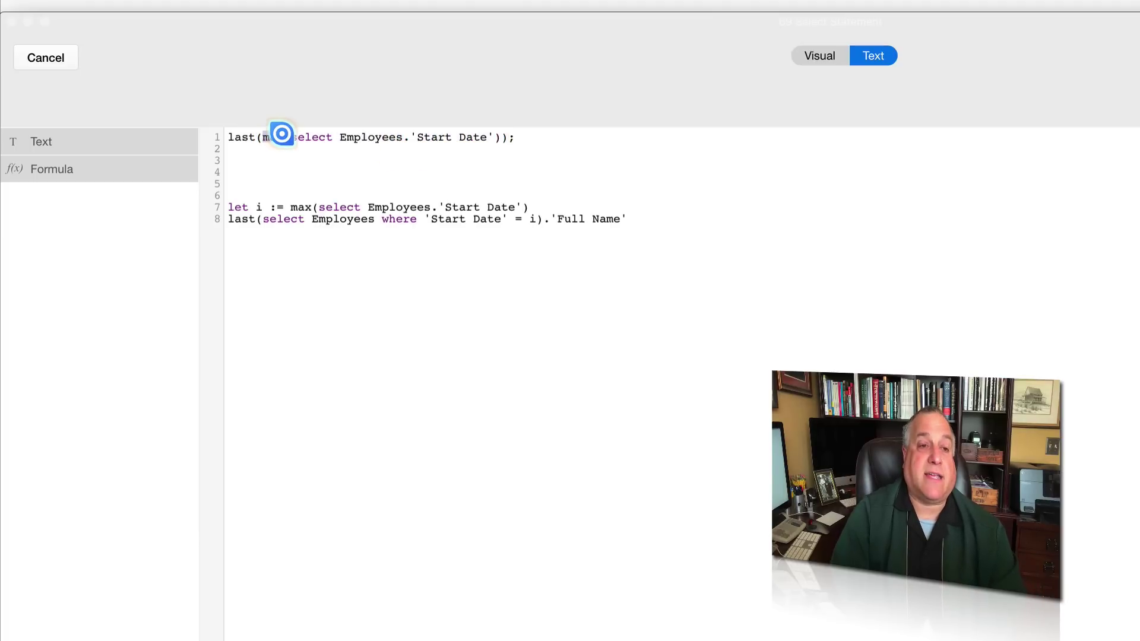
{"action": "double_click", "coordinate": [280, 134]}
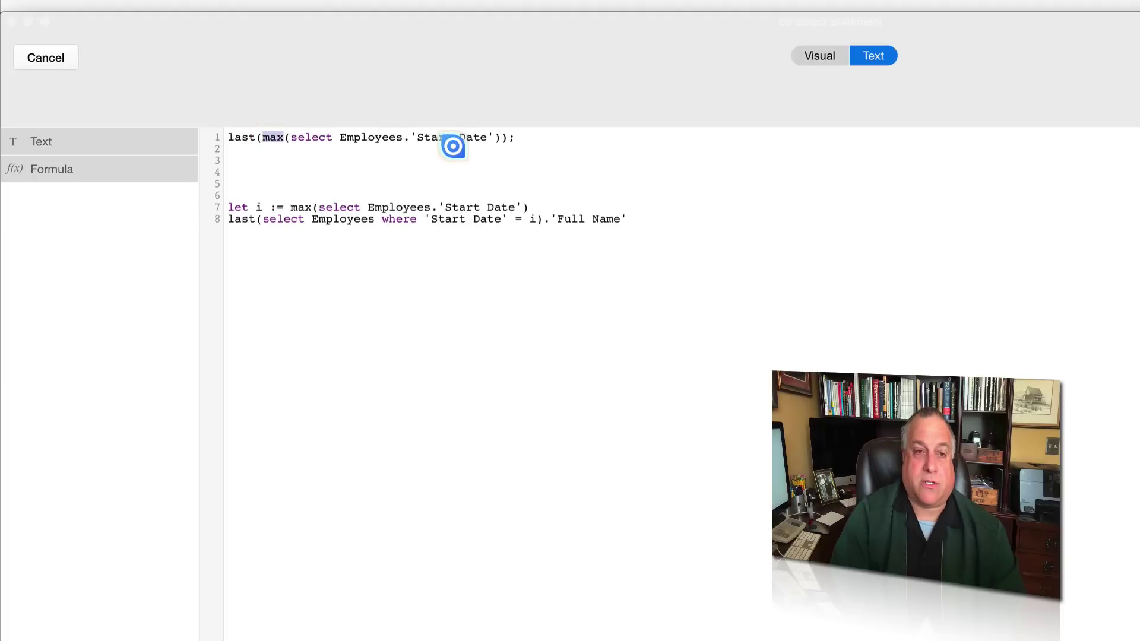
{"action": "left_click_drag", "start_coordinate": [416, 137], "coordinate": [489, 136]}
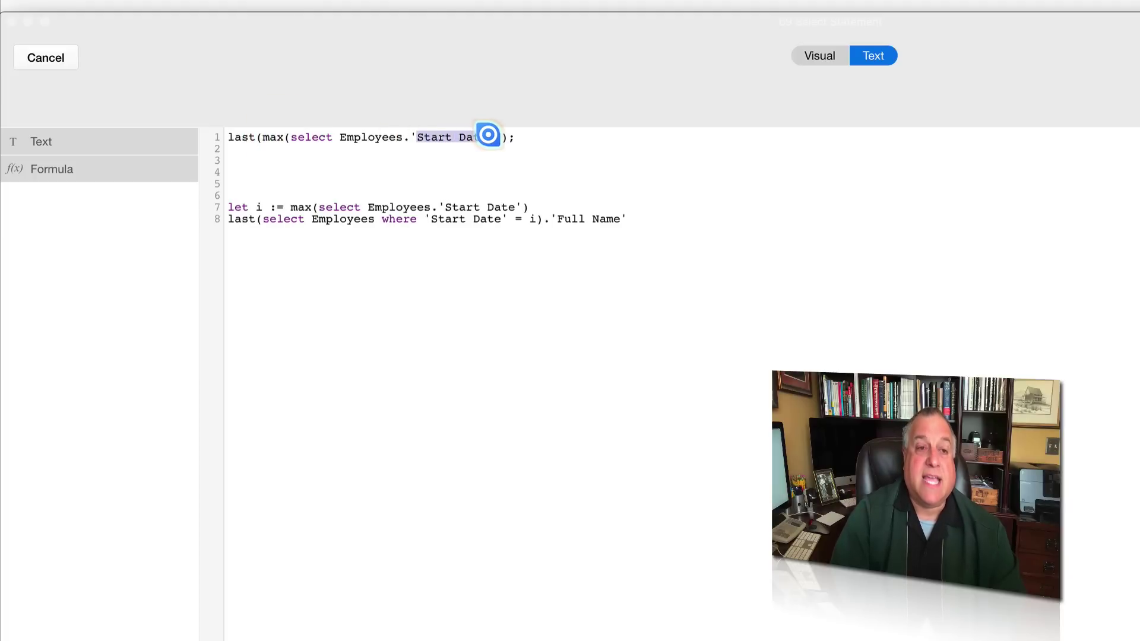
{"action": "left_click", "coordinate": [257, 136]}
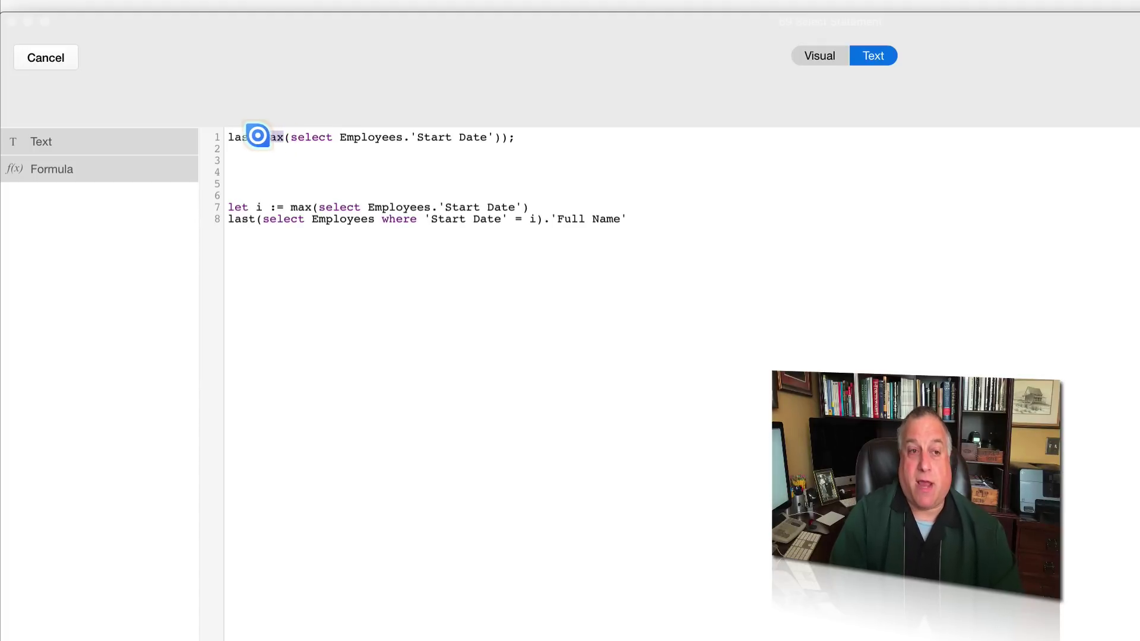
{"action": "double_click", "coordinate": [222, 135]}
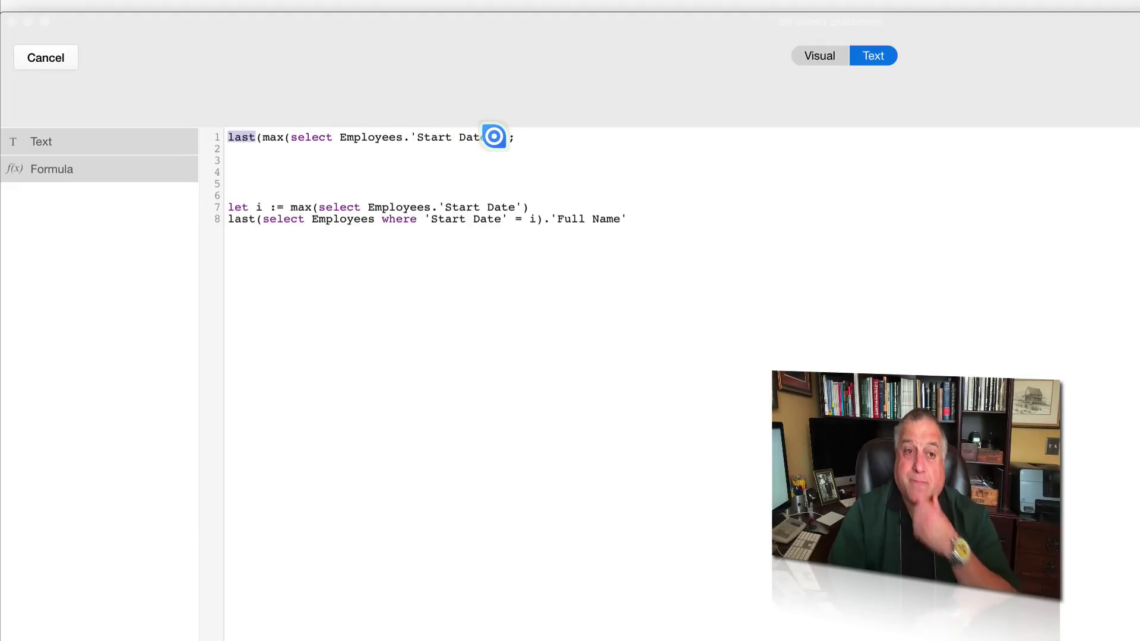
{"action": "left_click_drag", "start_coordinate": [517, 137], "coordinate": [211, 137]}
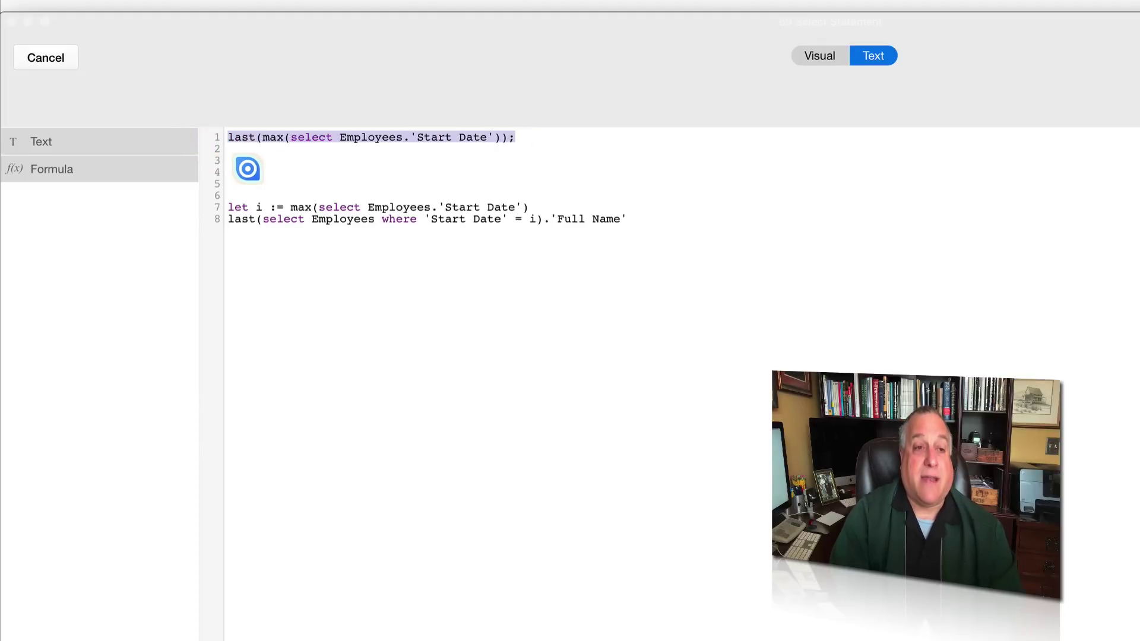
Step: Replace last with first at the start of the first line's nested max(select Employees.'Start Date') expression
{"action": "left_click", "coordinate": [285, 136]}
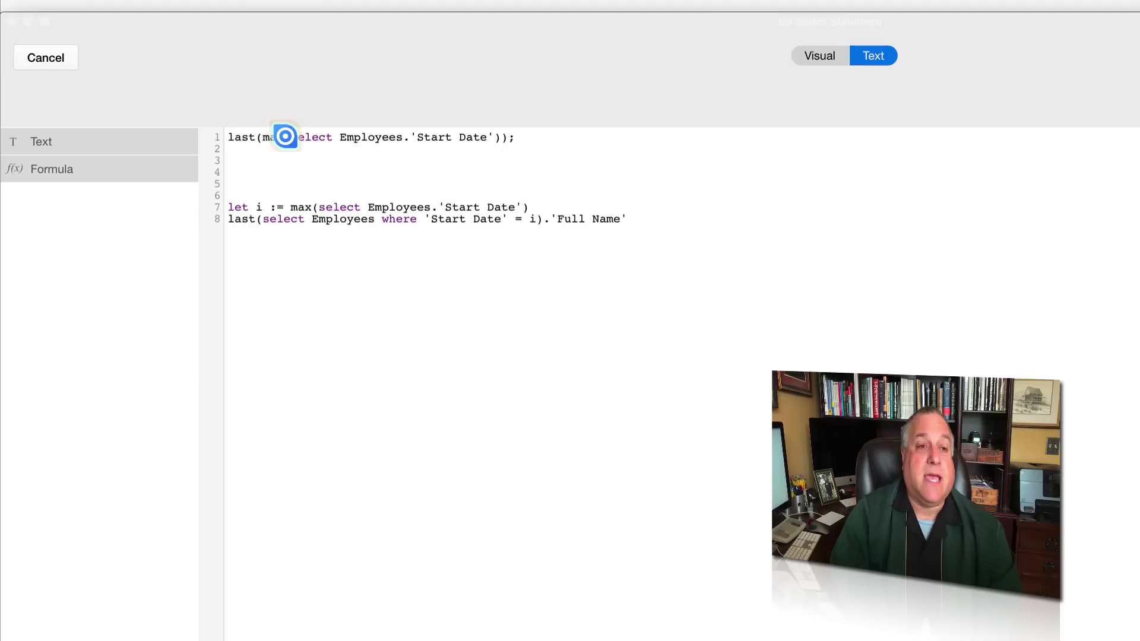
{"action": "left_click_drag", "start_coordinate": [285, 136], "coordinate": [224, 137]}
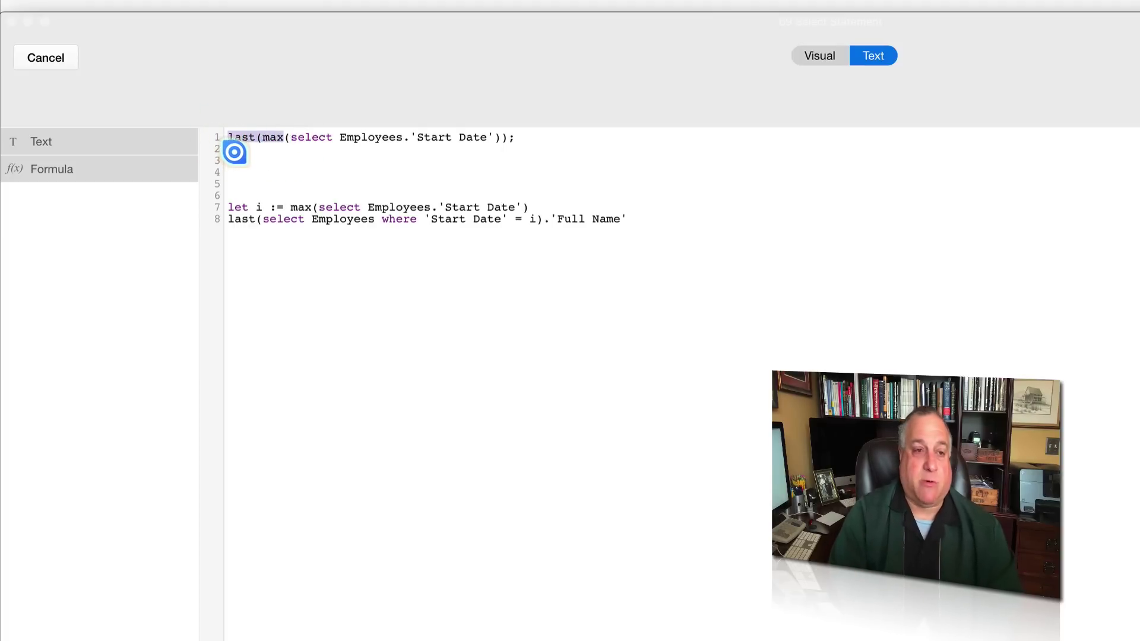
{"action": "left_click", "coordinate": [264, 141]}
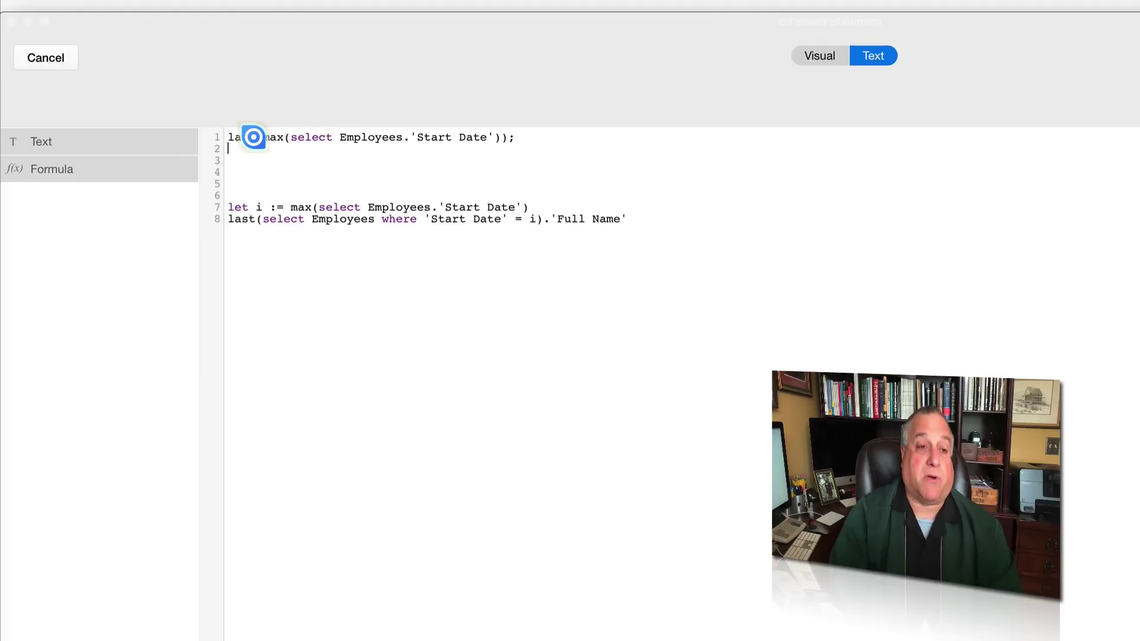
{"action": "left_click_drag", "start_coordinate": [253, 137], "coordinate": [216, 138]}
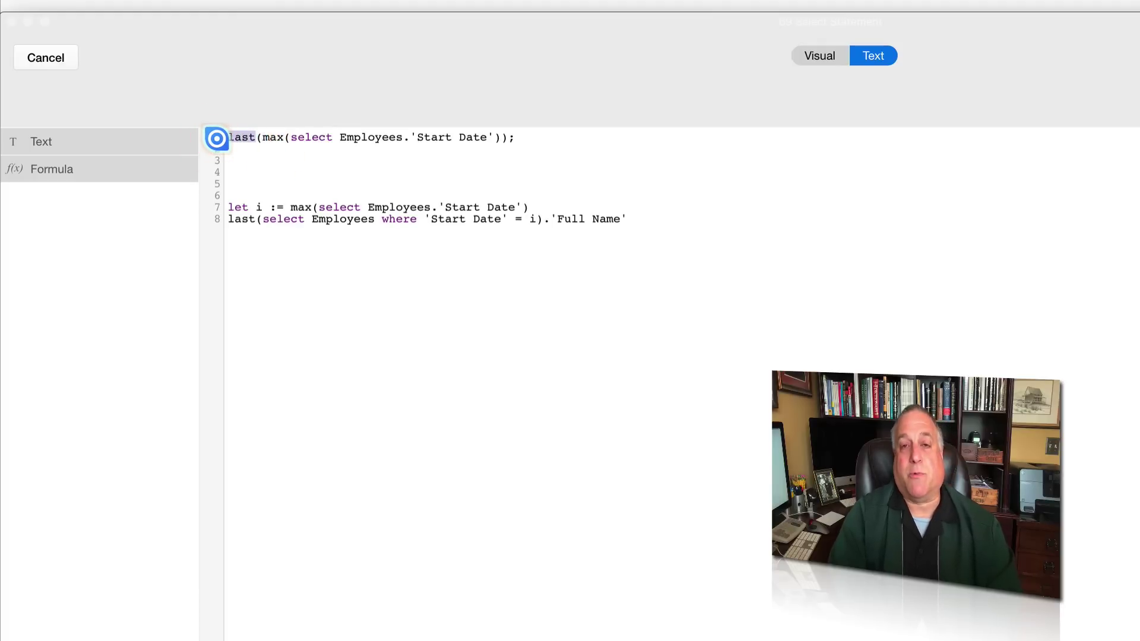
{"action": "type", "text": "first"}
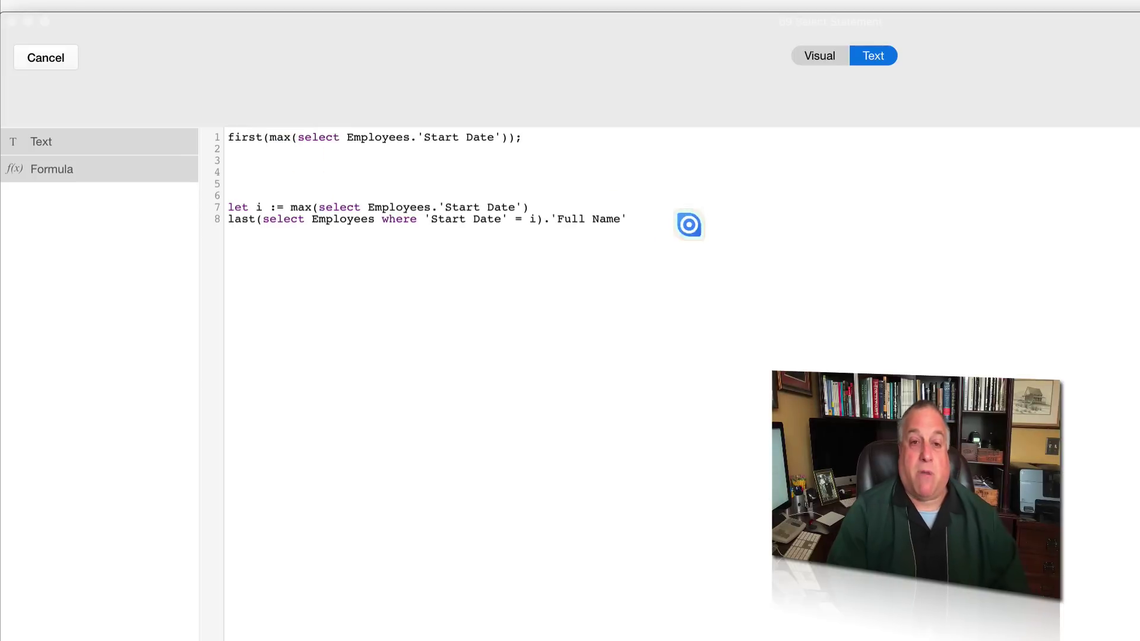
Step: Compare the two-line variable version with the first line's max, select Employees and 'Start Date' parts
{"action": "left_click_drag", "start_coordinate": [629, 219], "coordinate": [216, 204]}
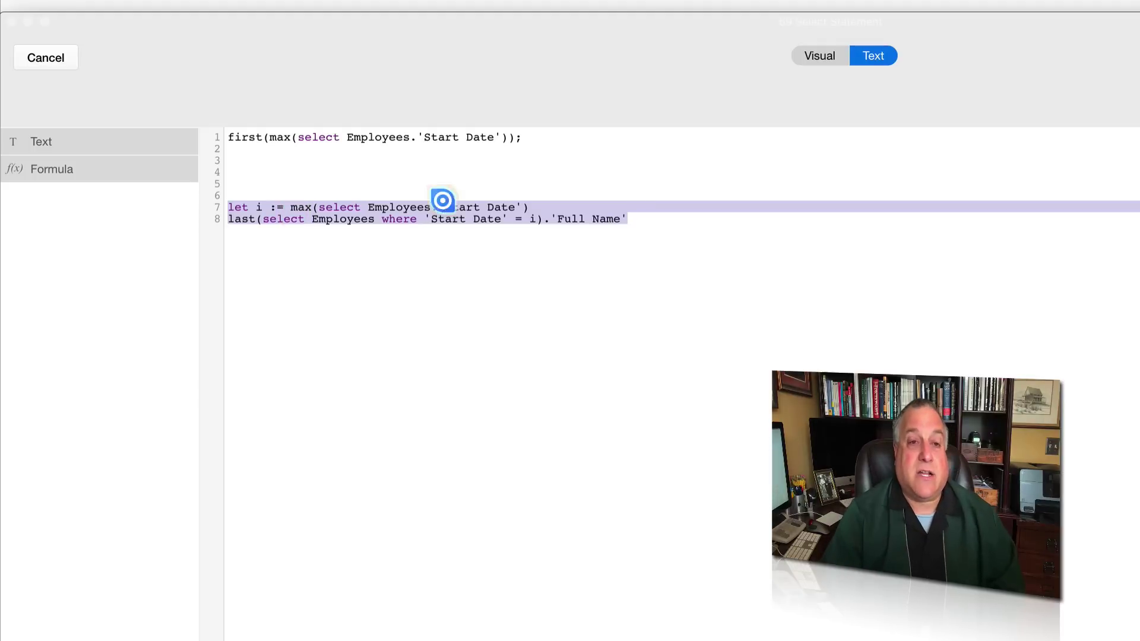
{"action": "left_click_drag", "start_coordinate": [548, 142], "coordinate": [225, 116]}
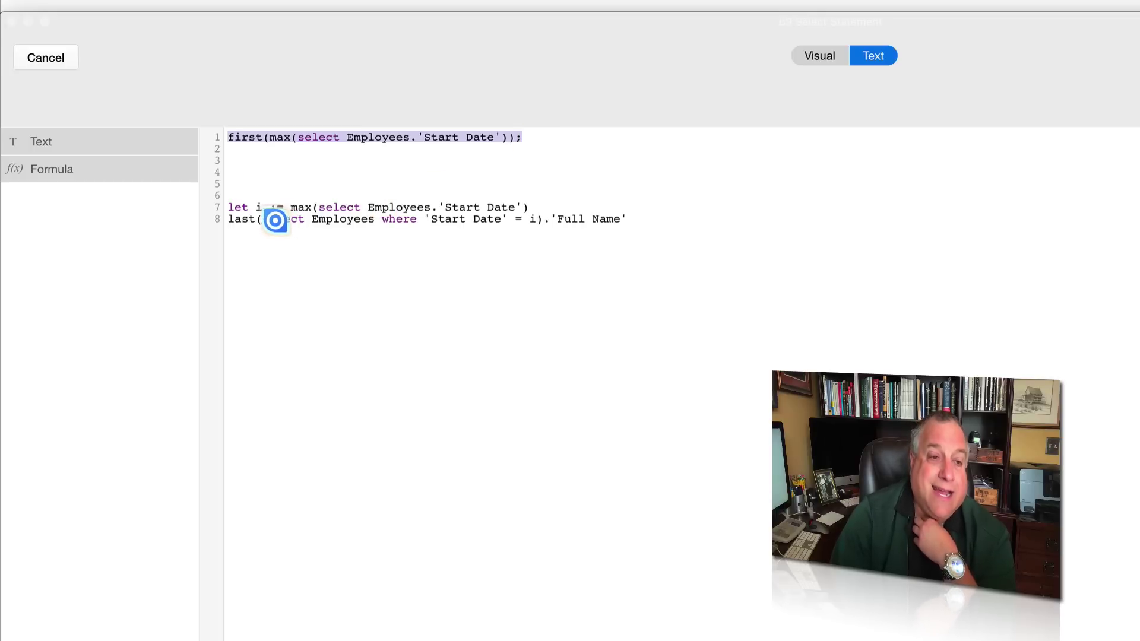
{"action": "left_click_drag", "start_coordinate": [262, 219], "coordinate": [375, 215]}
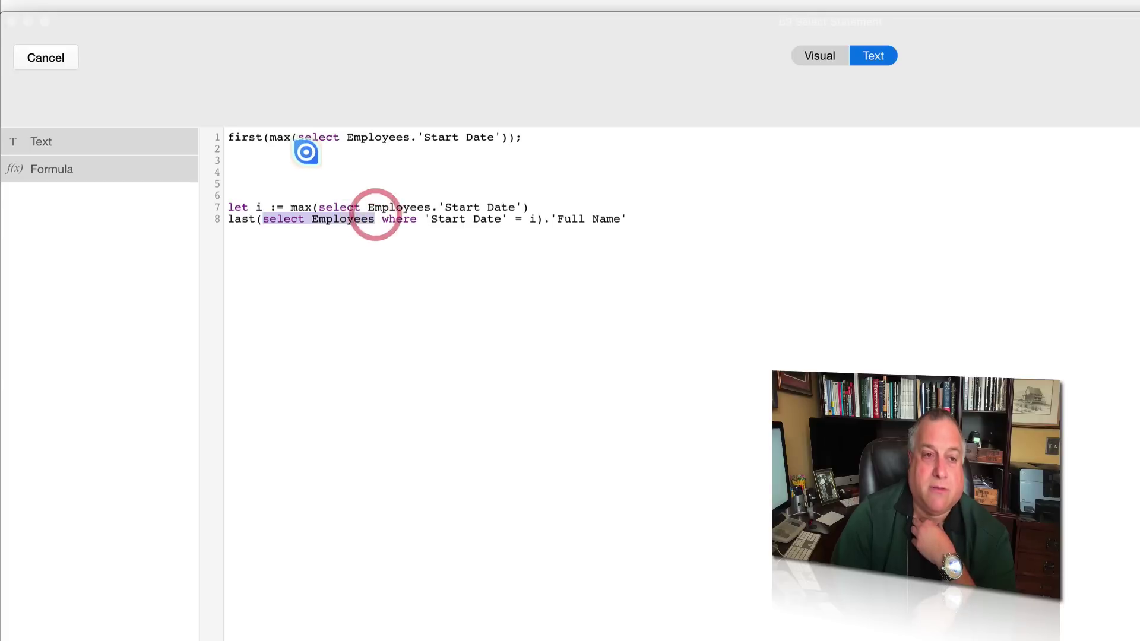
{"action": "left_click_drag", "start_coordinate": [298, 137], "coordinate": [410, 137]}
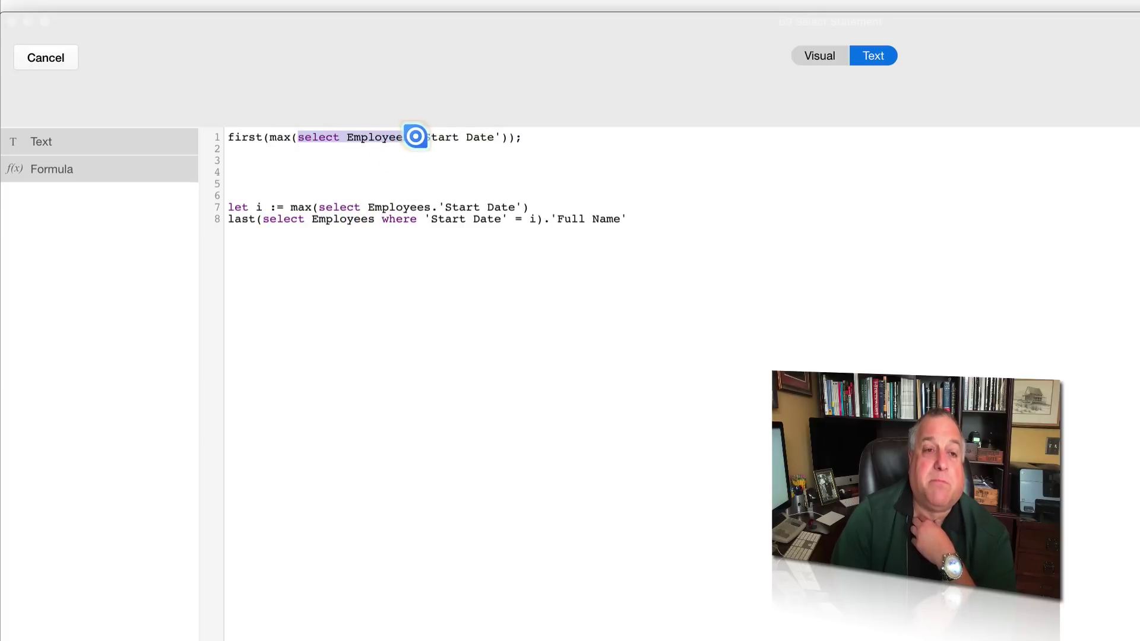
{"action": "left_click", "coordinate": [301, 137]}
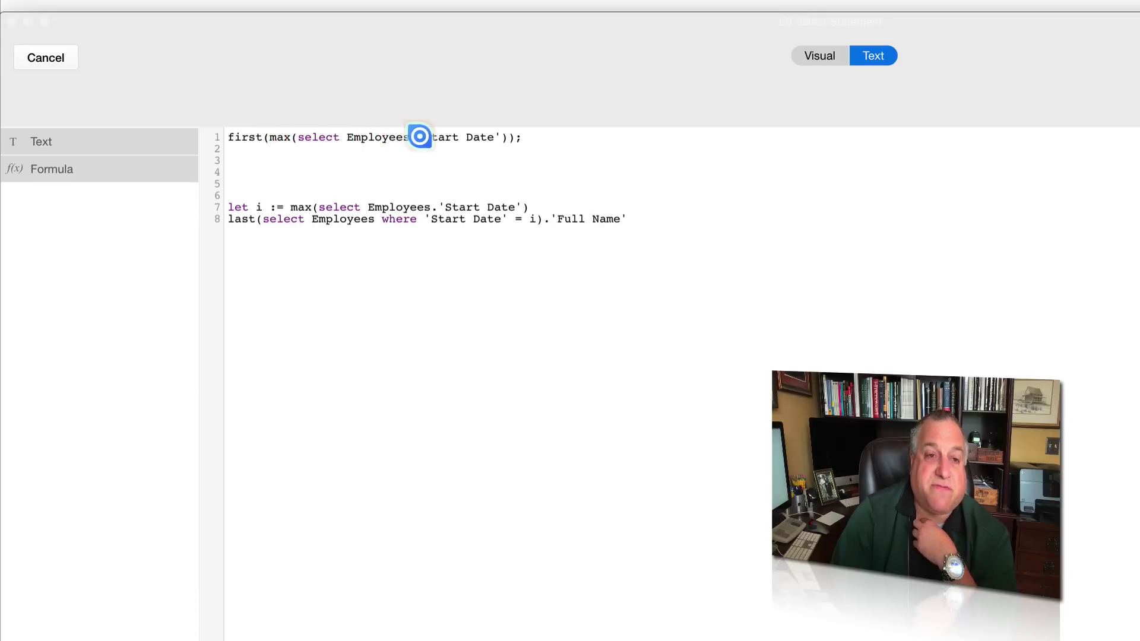
{"action": "left_click_drag", "start_coordinate": [418, 137], "coordinate": [504, 137]}
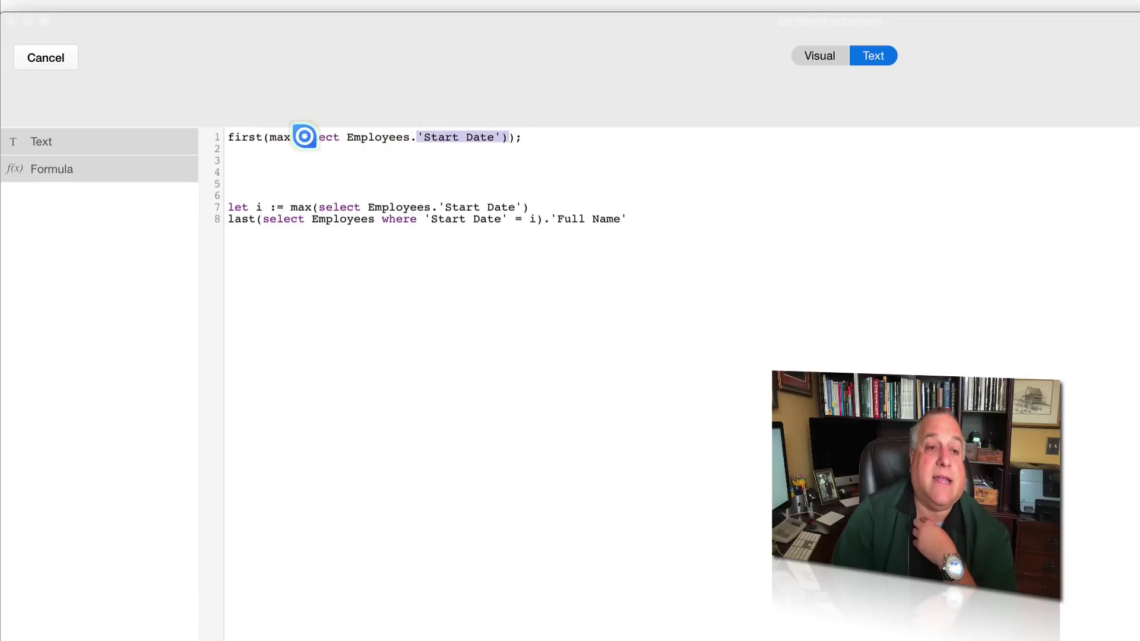
{"action": "left_click_drag", "start_coordinate": [300, 137], "coordinate": [406, 136]}
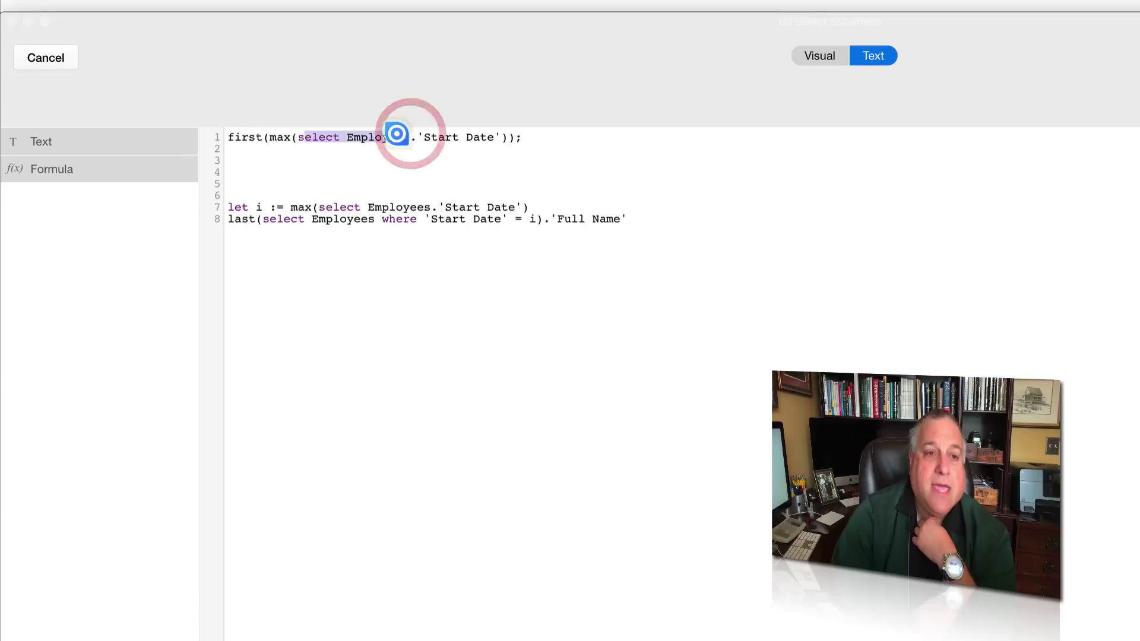
{"action": "left_click", "coordinate": [286, 135]}
{"action": "double_click", "coordinate": [286, 135]}
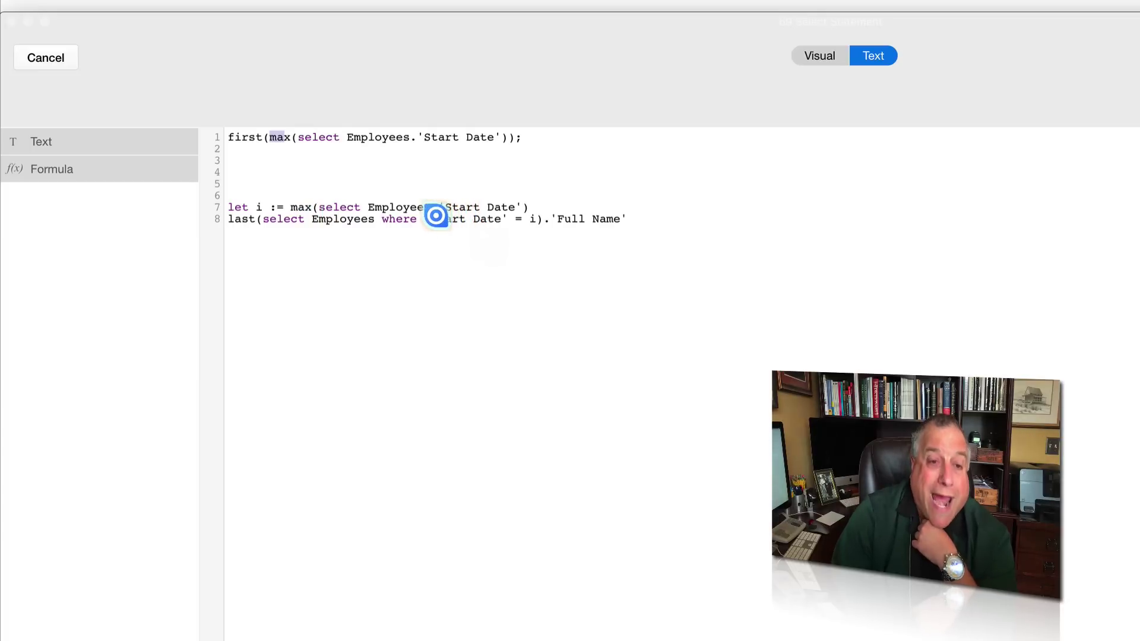
Step: Examine how the where 'Start Date' = i condition relates to the max expression stored in i and to the 'Full Name' field
{"action": "left_click_drag", "start_coordinate": [425, 219], "coordinate": [505, 219]}
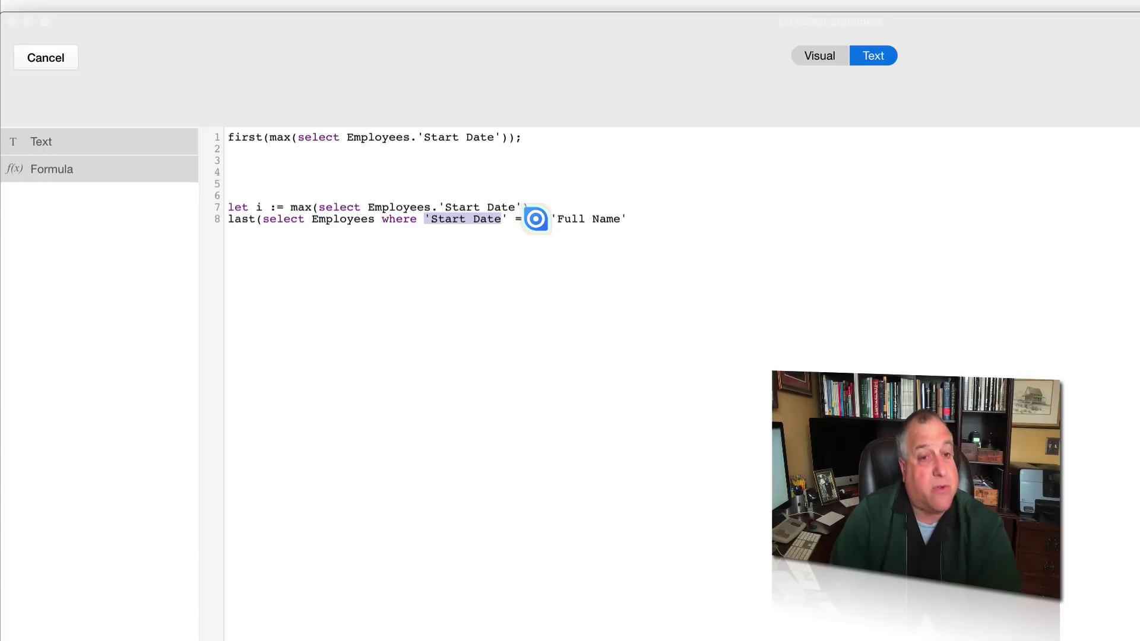
{"action": "left_click", "coordinate": [538, 219]}
{"action": "left_click_drag", "start_coordinate": [517, 219], "coordinate": [379, 213]}
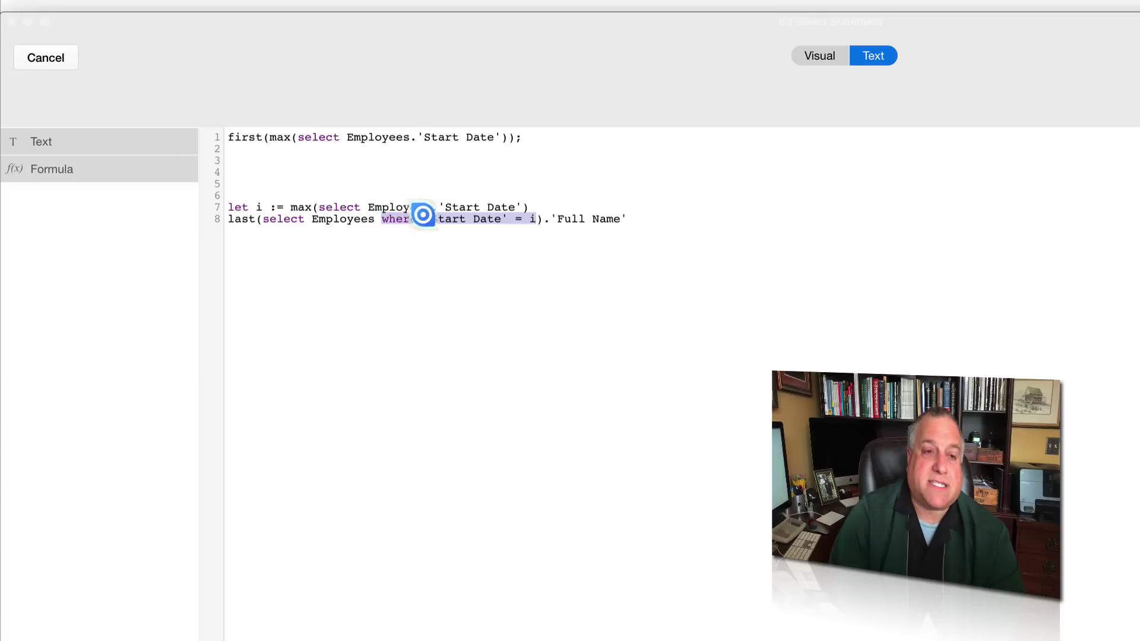
{"action": "left_click_drag", "start_coordinate": [530, 205], "coordinate": [288, 206]}
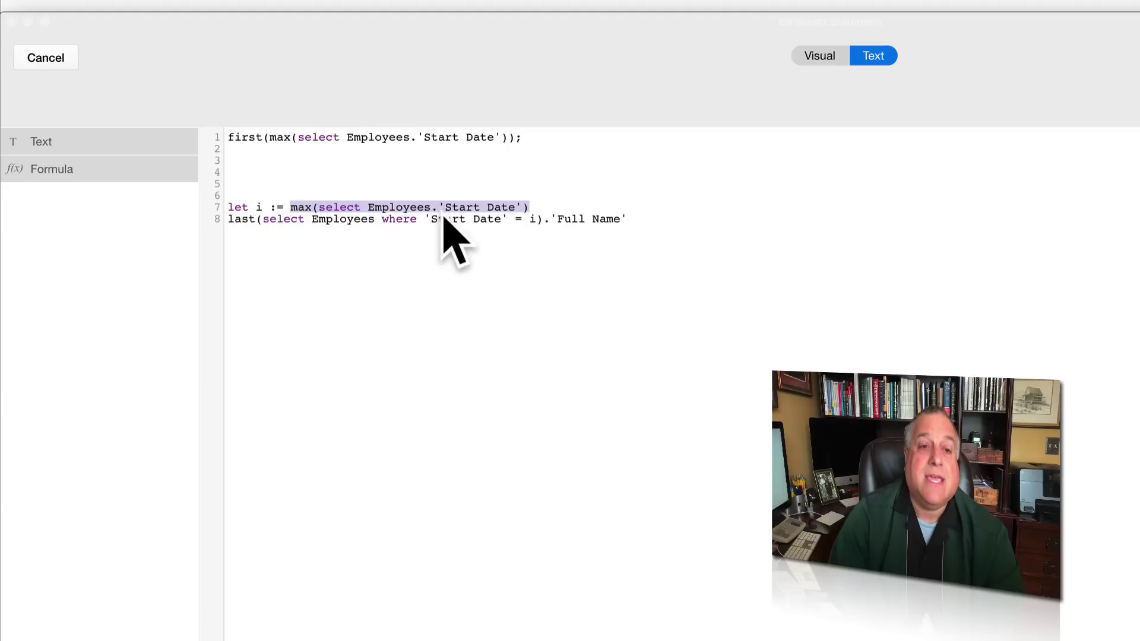
{"action": "left_click", "coordinate": [444, 221]}
{"action": "left_click_drag", "start_coordinate": [443, 220], "coordinate": [501, 219]}
{"action": "left_click_drag", "start_coordinate": [380, 218], "coordinate": [535, 218]}
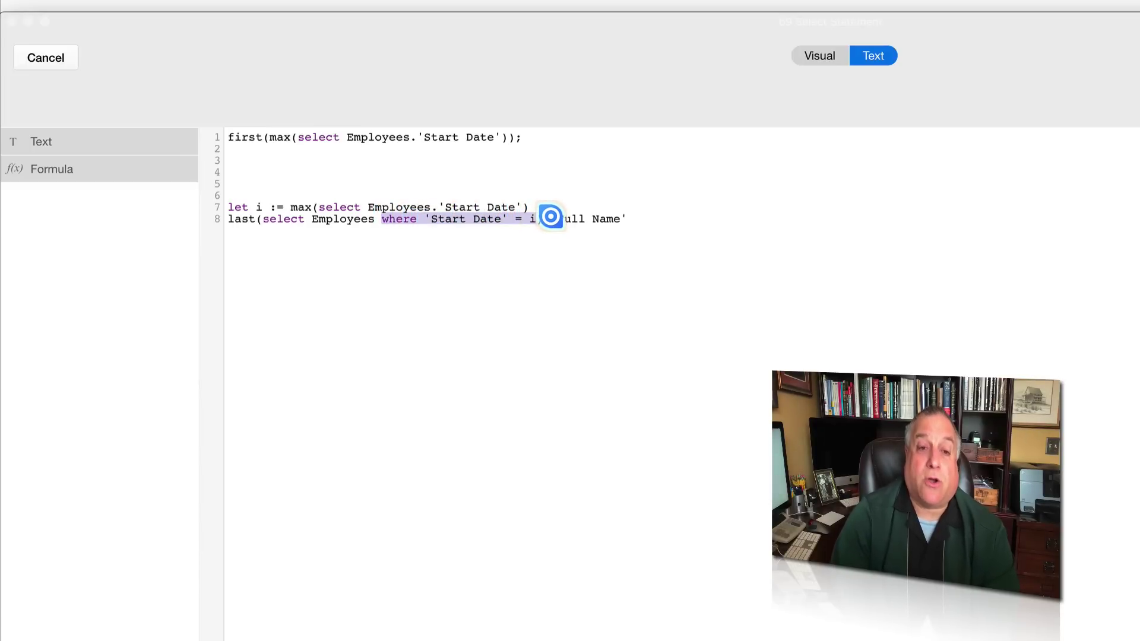
{"action": "left_click_drag", "start_coordinate": [549, 218], "coordinate": [679, 217]}
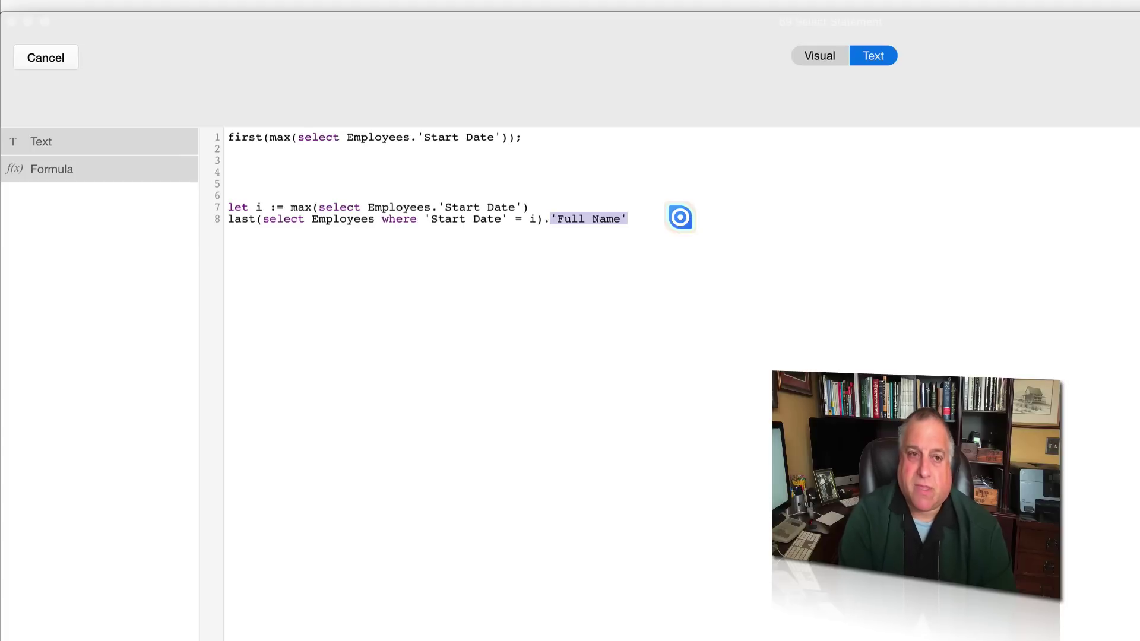
Step: Check the nested first(max(...)) line against the where condition and 'Full Name' reference of the variable version
{"action": "left_click_drag", "start_coordinate": [530, 137], "coordinate": [222, 124]}
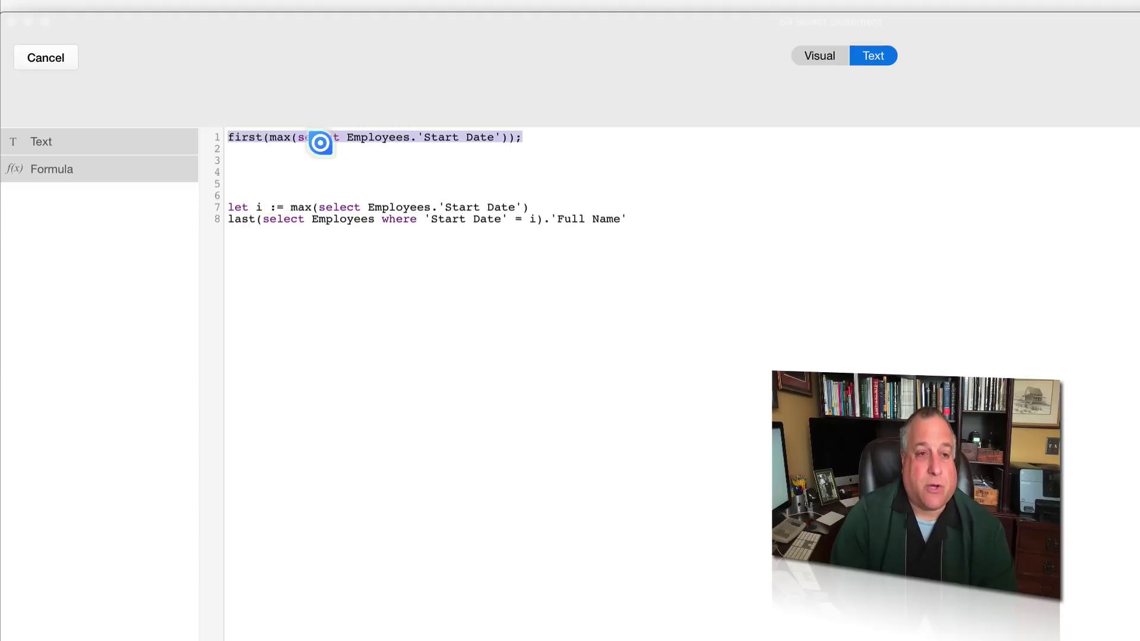
{"action": "left_click", "coordinate": [305, 141]}
{"action": "left_click_drag", "start_coordinate": [268, 136], "coordinate": [508, 133]}
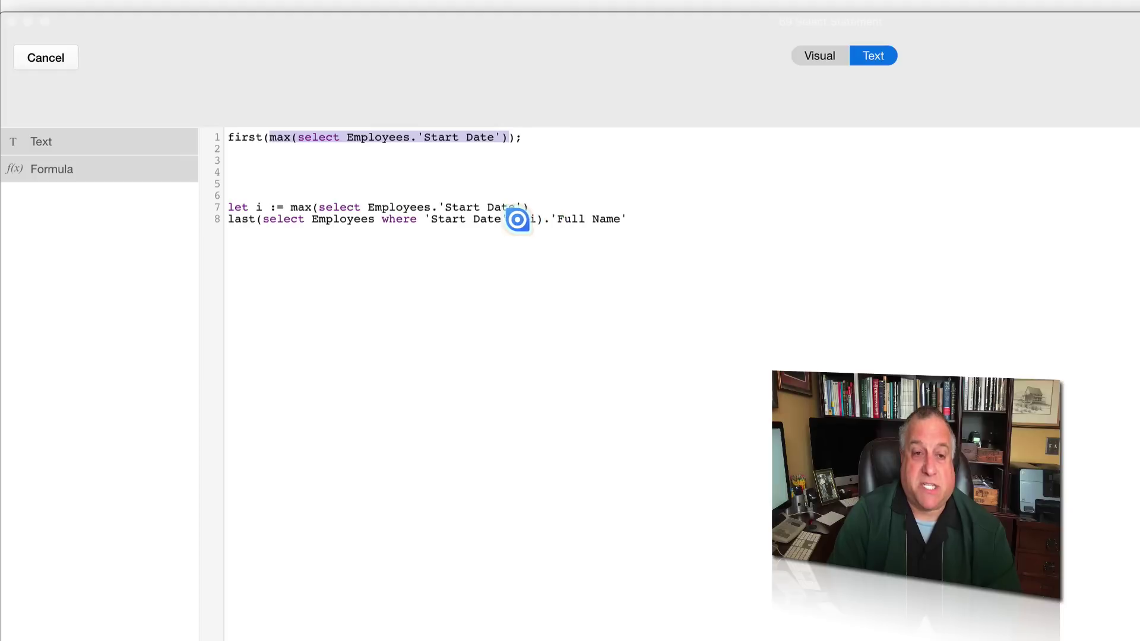
{"action": "left_click_drag", "start_coordinate": [536, 219], "coordinate": [383, 218]}
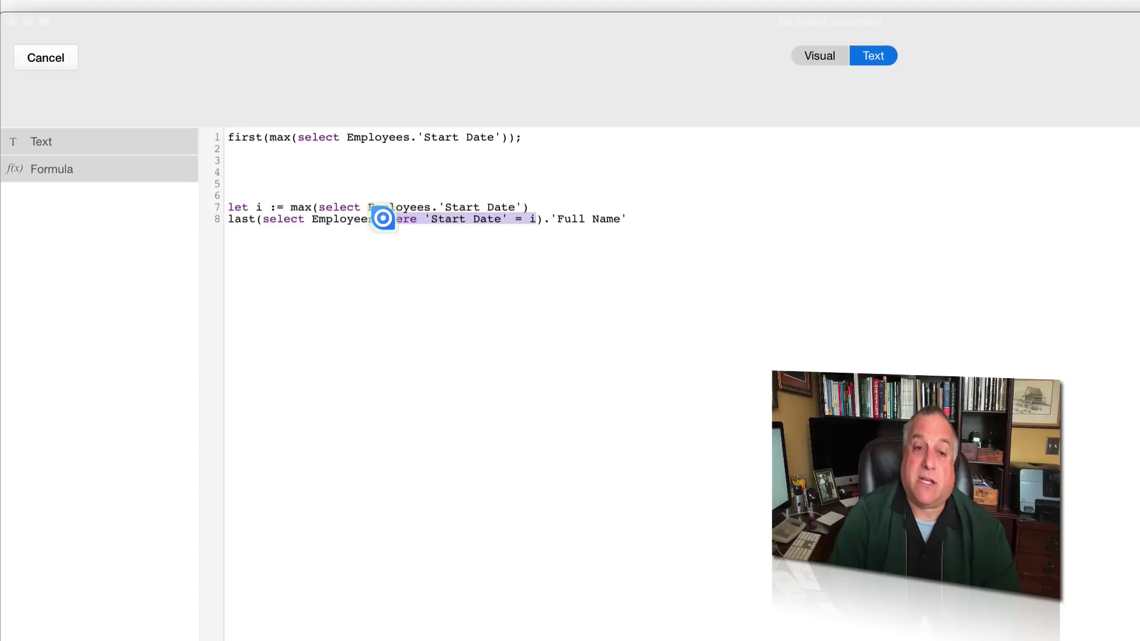
{"action": "left_click_drag", "start_coordinate": [550, 219], "coordinate": [630, 221]}
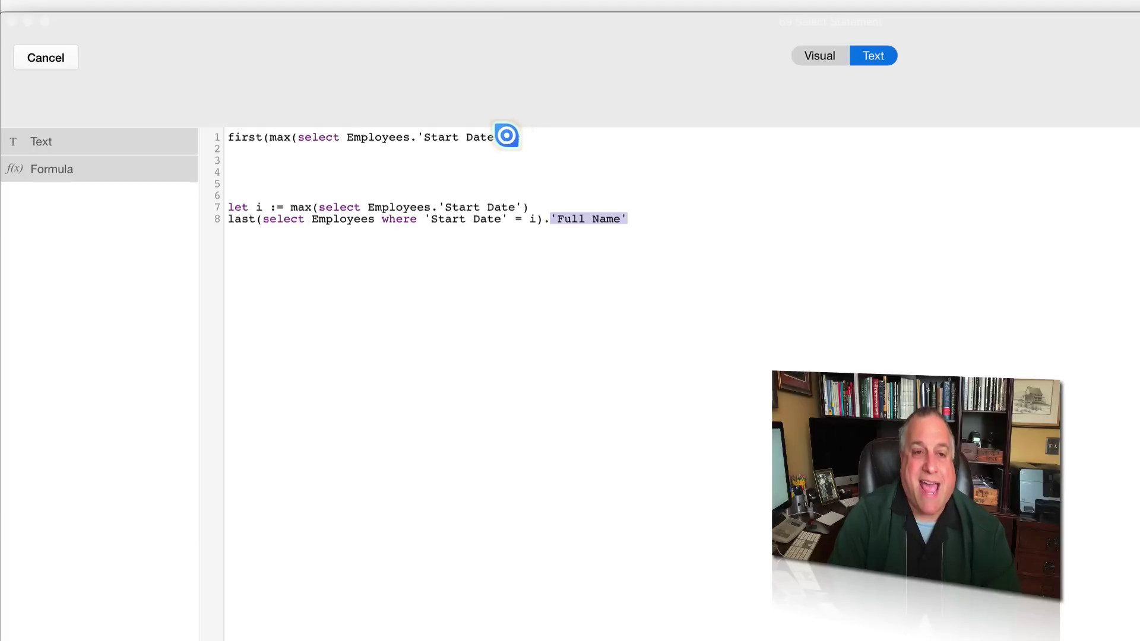
{"action": "left_click_drag", "start_coordinate": [510, 136], "coordinate": [207, 128]}
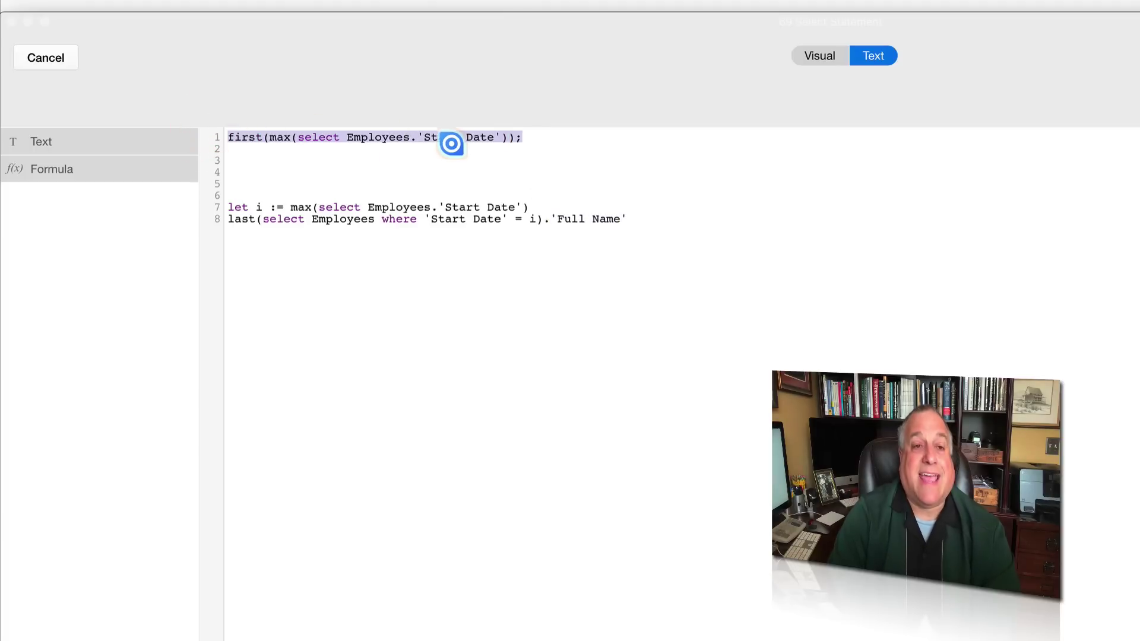
{"action": "left_click", "coordinate": [420, 137]}
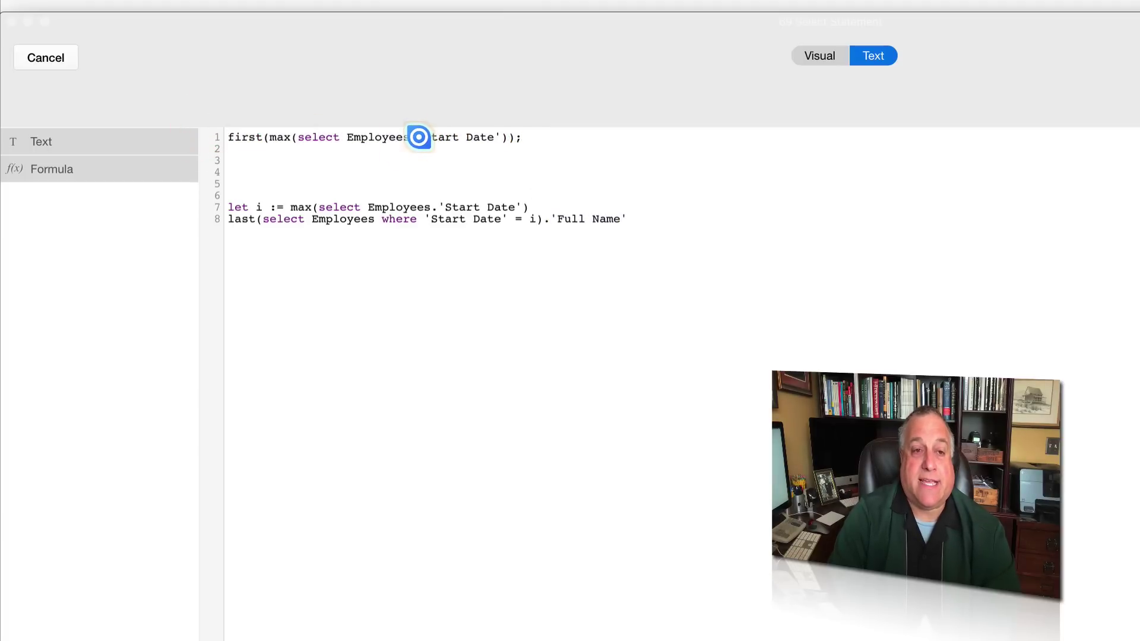
{"action": "left_click_drag", "start_coordinate": [420, 138], "coordinate": [497, 138]}
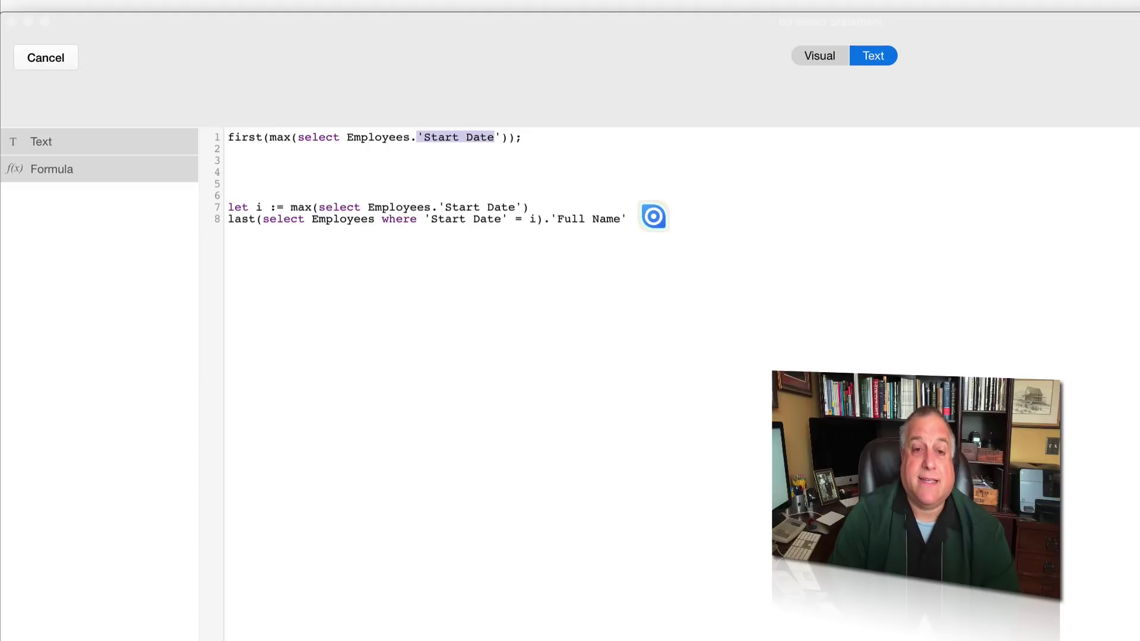
Step: Delete the two-line variable version and the blank lines, keeping only the first(max(...)) expression, and save the Dashboard's Formula field
{"action": "left_click_drag", "start_coordinate": [651, 216], "coordinate": [211, 147]}
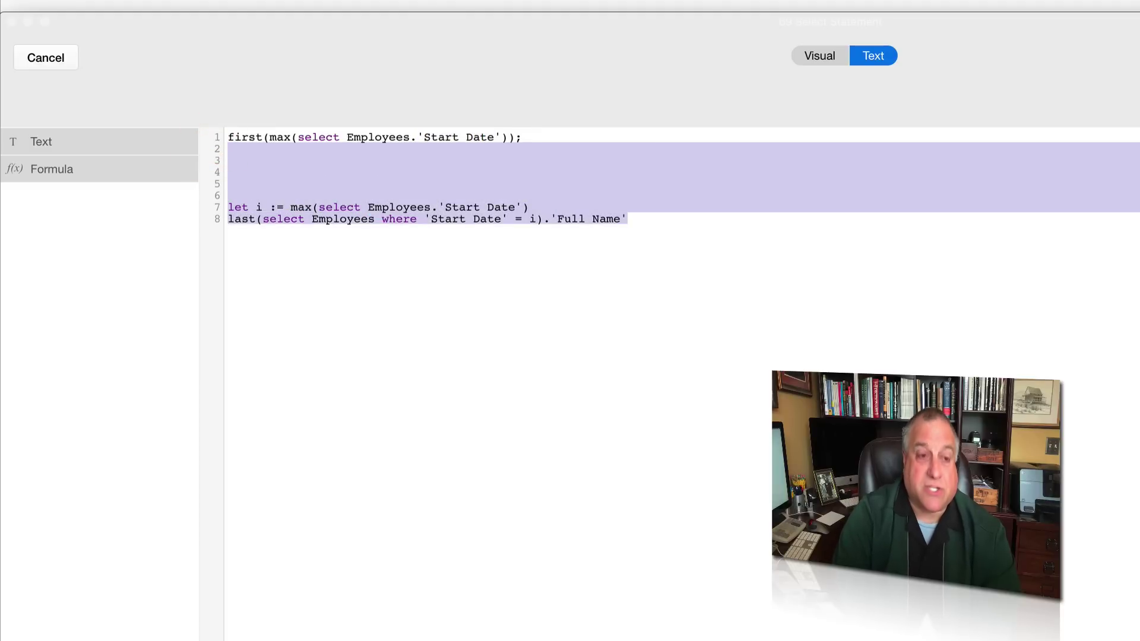
{"action": "key", "text": "BackSpace"}
{"action": "key", "text": "BackSpace"}
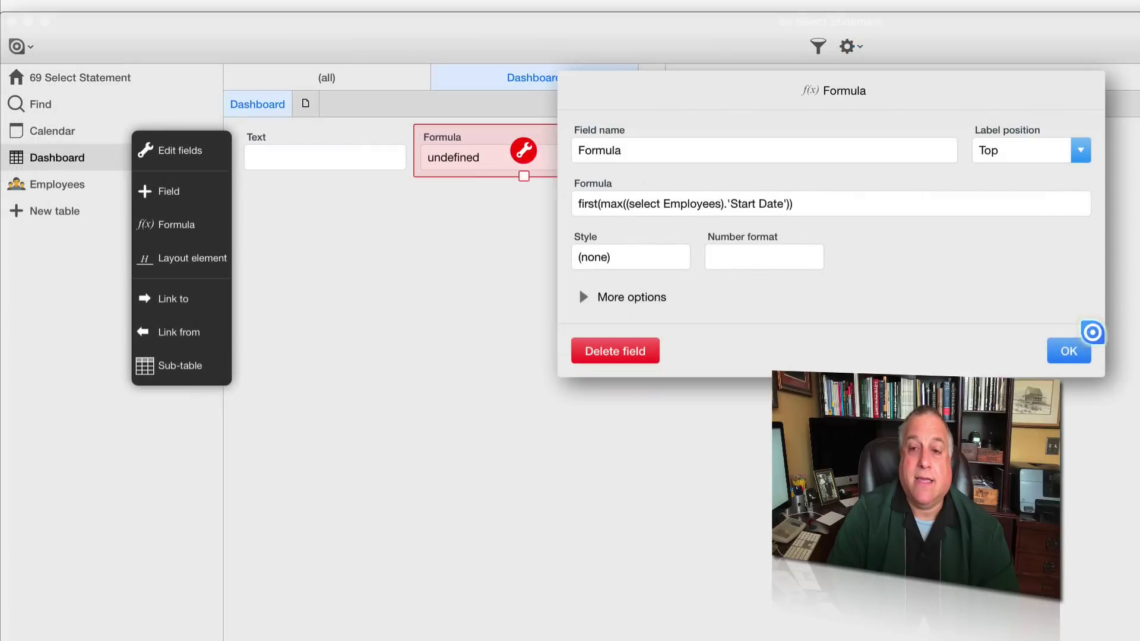
{"action": "left_click", "coordinate": [1069, 348]}
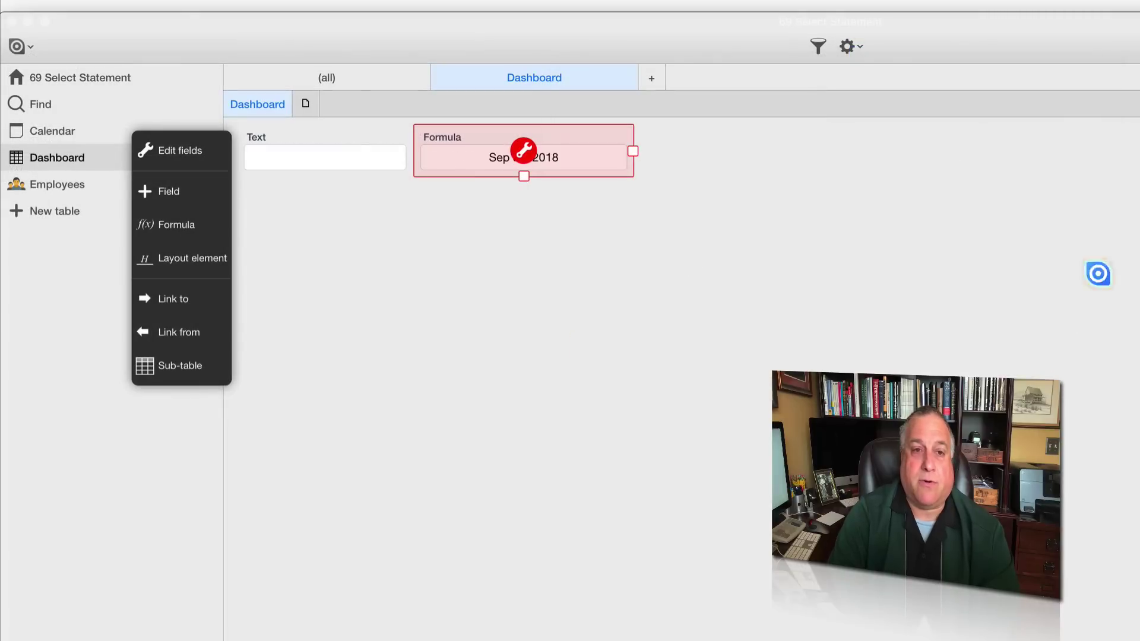
{"action": "left_click", "coordinate": [1004, 320]}
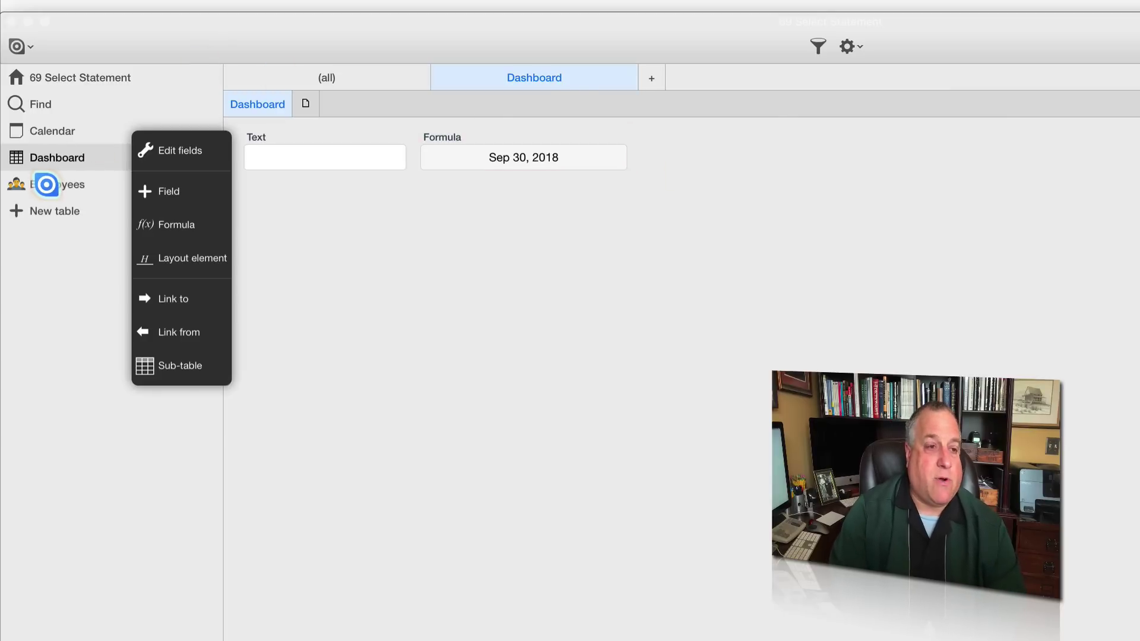
Step: Examine the Tenure field's formula in the Employees table's field settings, then close the formula dialog
{"action": "left_click", "coordinate": [46, 184]}
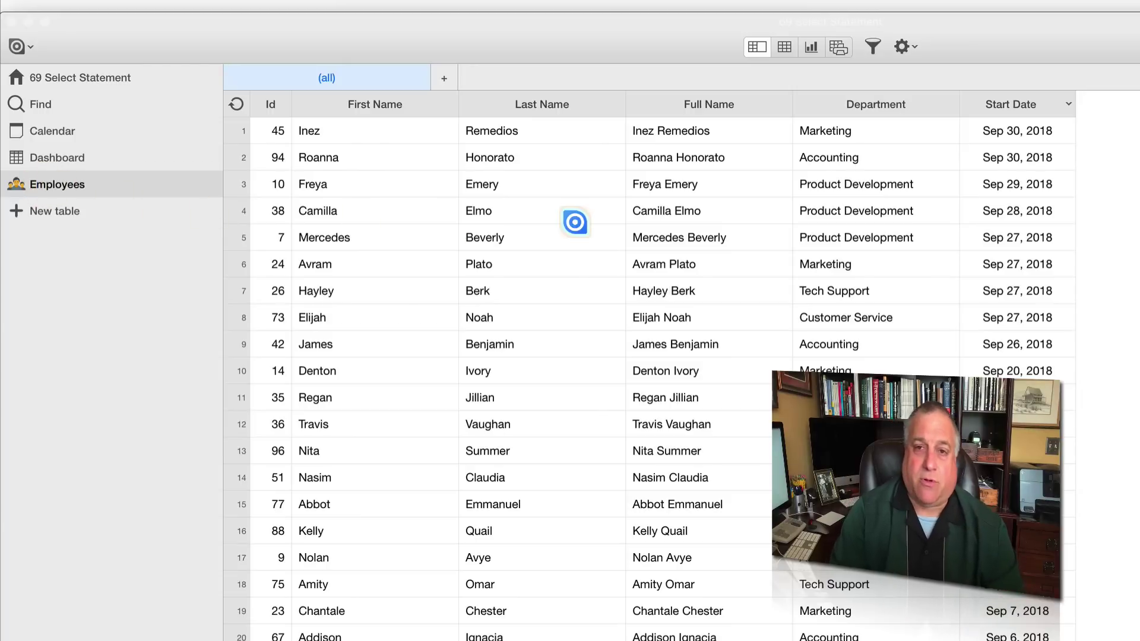
{"action": "left_click", "coordinate": [902, 48]}
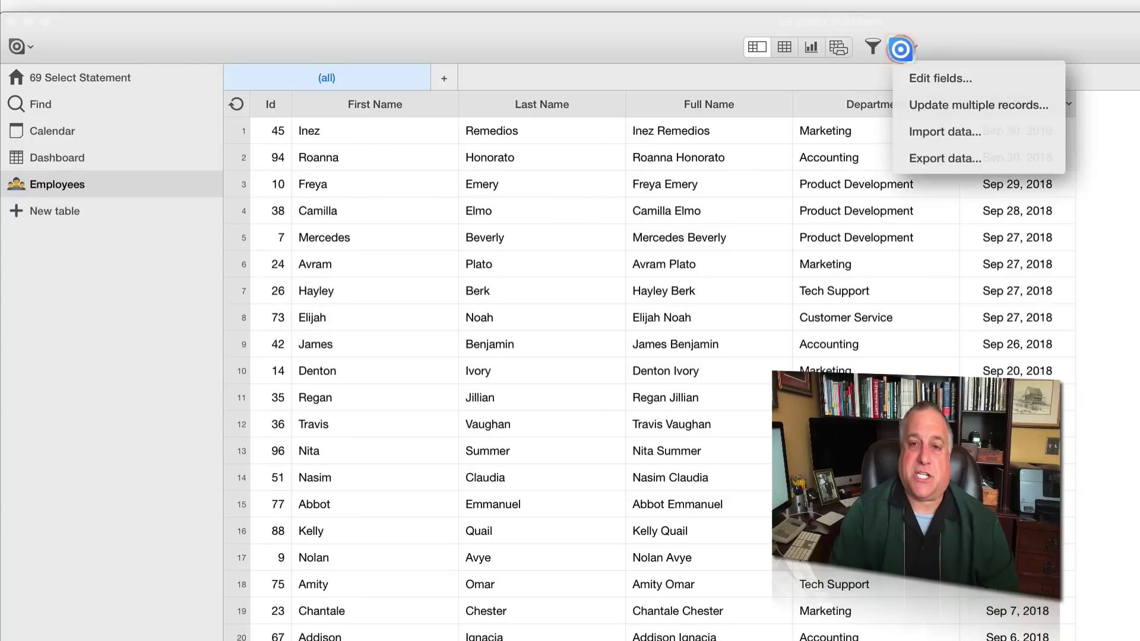
{"action": "left_click", "coordinate": [906, 79]}
{"action": "left_click", "coordinate": [704, 232]}
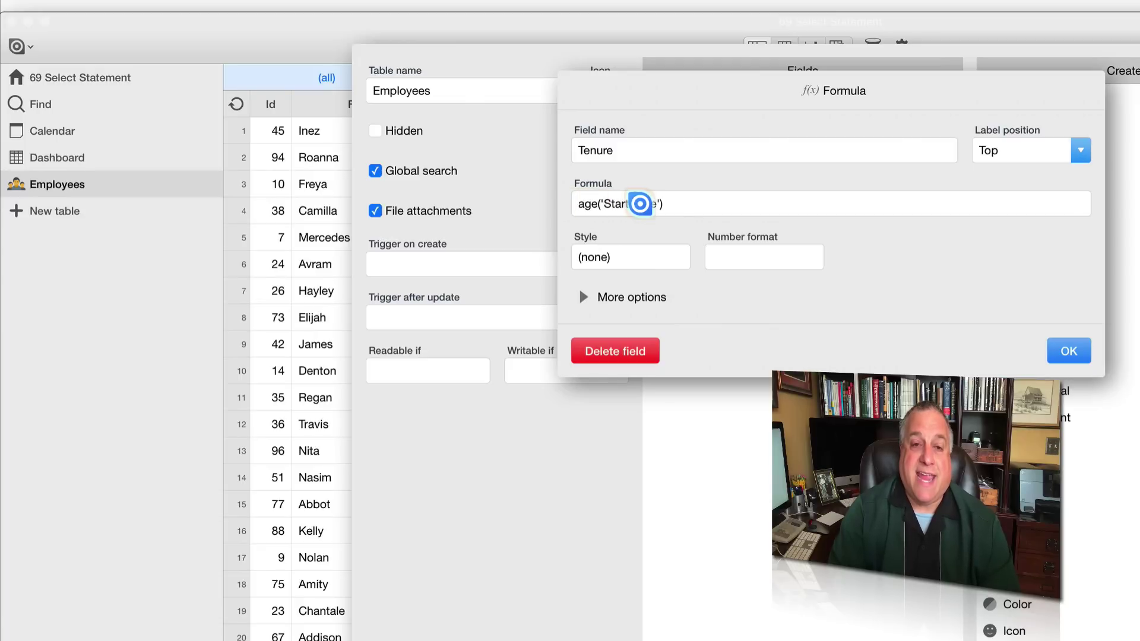
{"action": "left_click", "coordinate": [573, 204]}
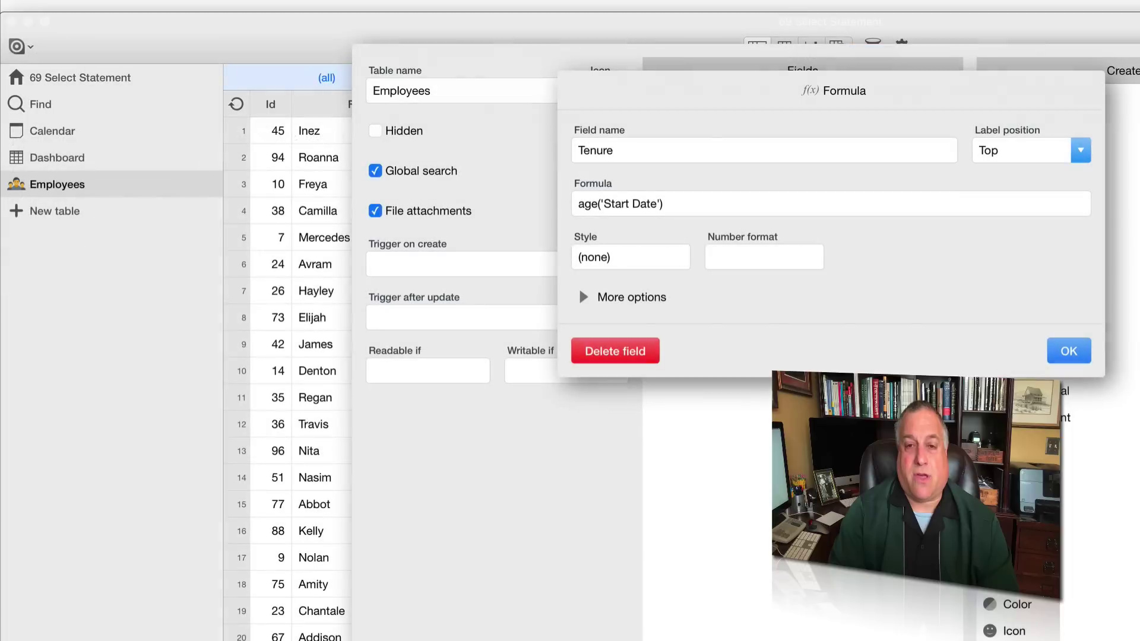
{"action": "left_click", "coordinate": [1063, 349]}
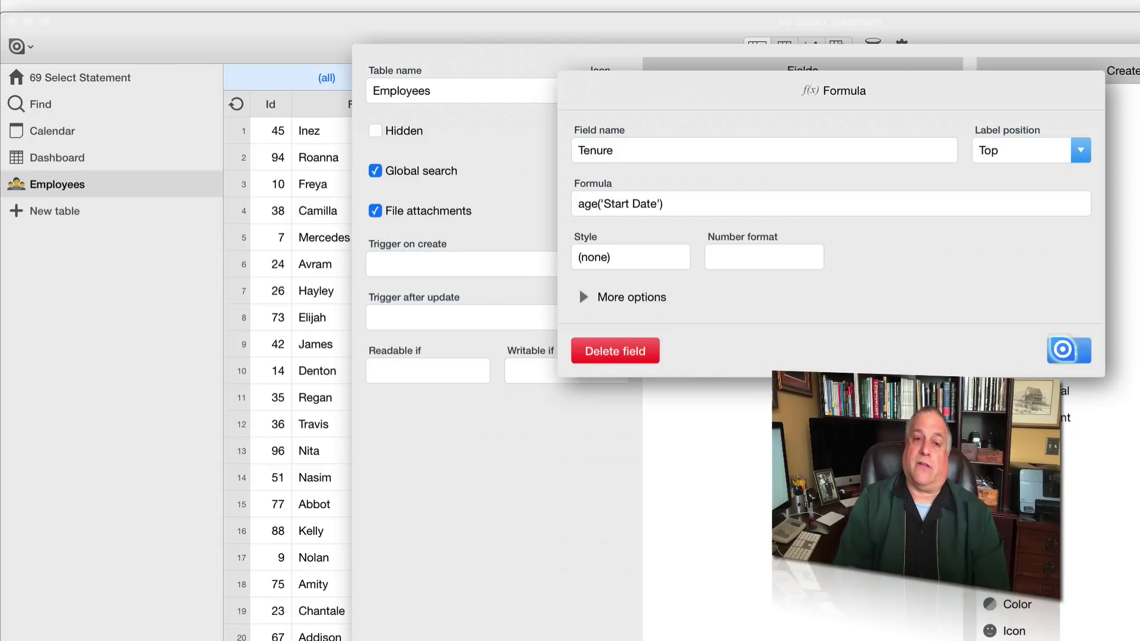
{"action": "left_click", "coordinate": [1067, 350]}
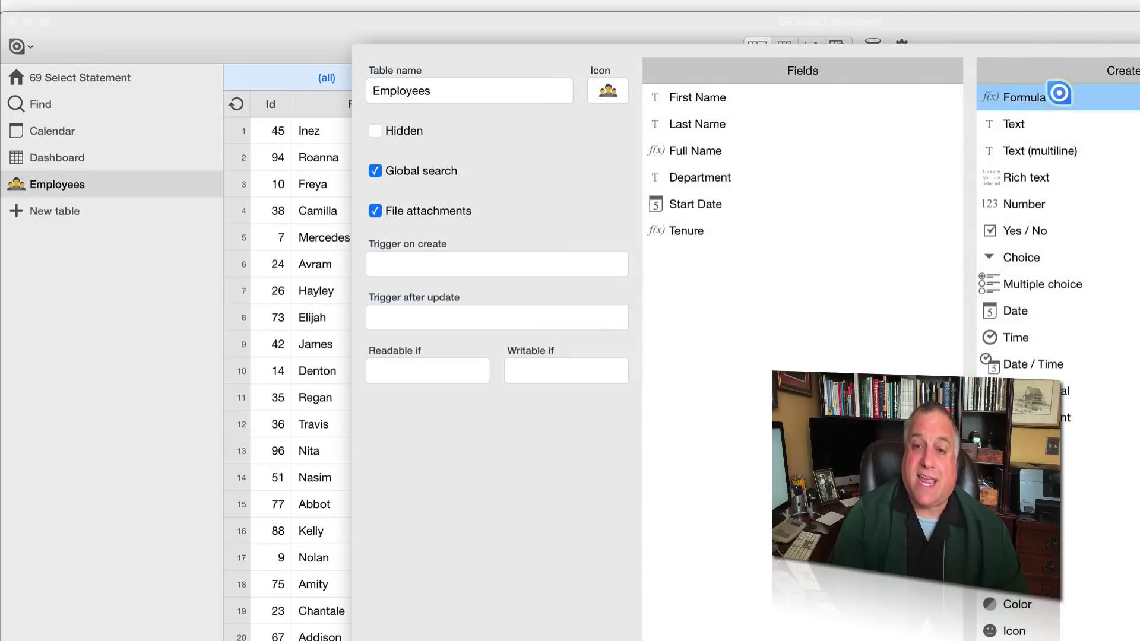
Step: Add a new formula field to the Employees table and rename the existing Tenure field as Tenure Years
{"action": "left_click_drag", "start_coordinate": [1053, 92], "coordinate": [715, 231]}
{"action": "left_click", "coordinate": [636, 149]}
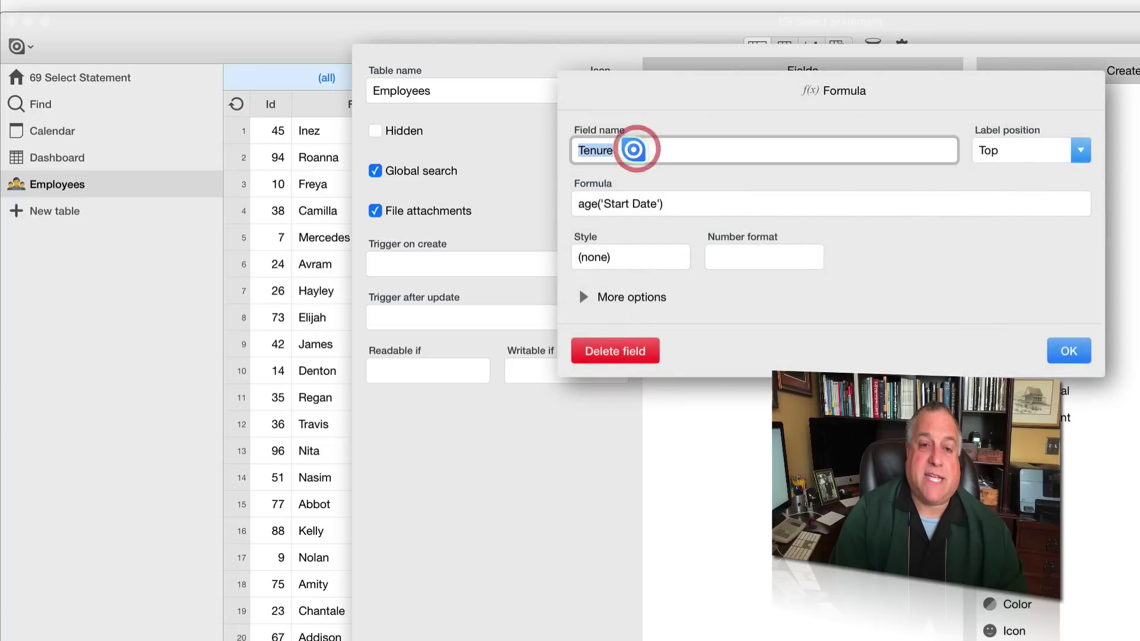
{"action": "left_click", "coordinate": [637, 149]}
{"action": "type", "text": "years"}
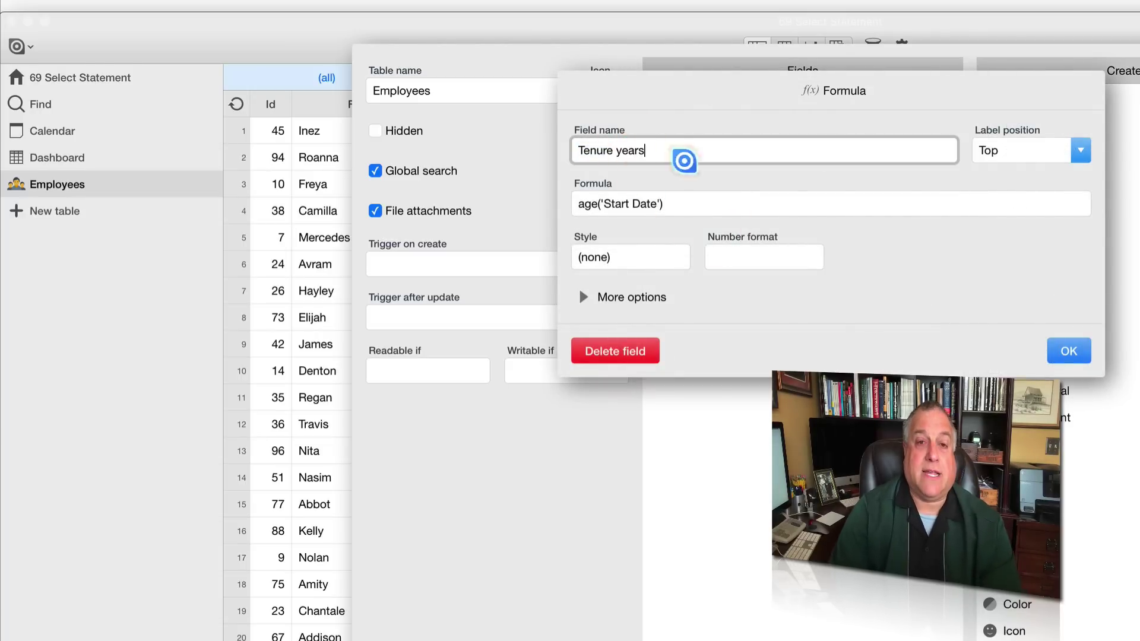
{"action": "left_click", "coordinate": [622, 150]}
{"action": "key", "text": "BackSpace"}
{"action": "type", "text": "Y"}
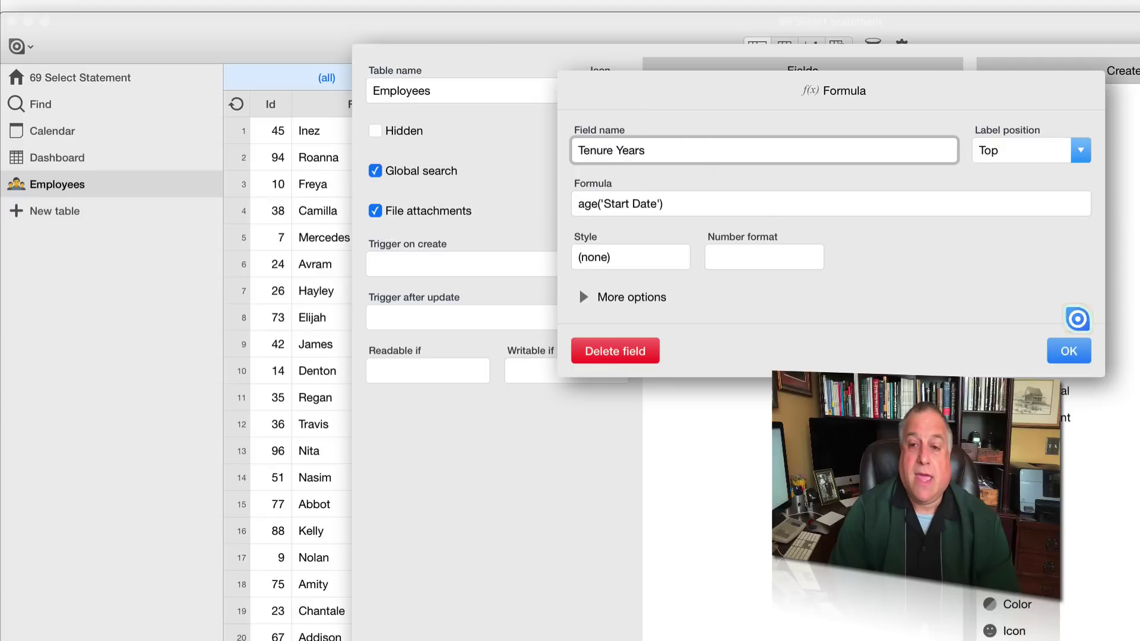
{"action": "left_click", "coordinate": [1068, 351]}
Step: Name the new formula field Tenure Days, set its formula to today() - 'Start Date', and save it
{"action": "left_click", "coordinate": [684, 257]}
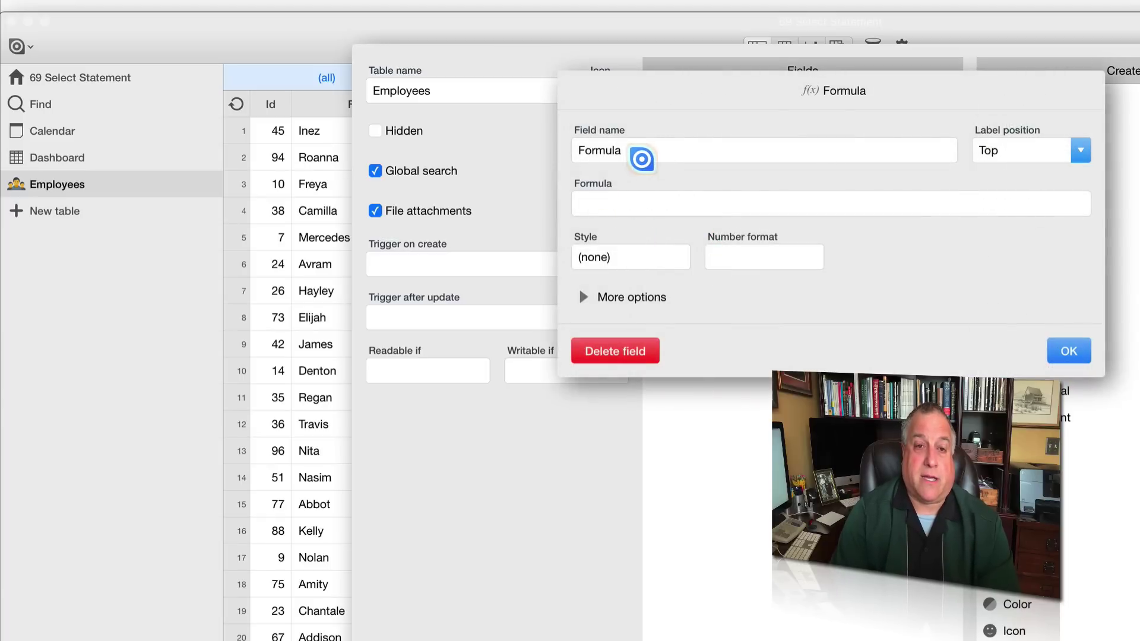
{"action": "double_click", "coordinate": [637, 149]}
{"action": "type", "text": "Tenure Days"}
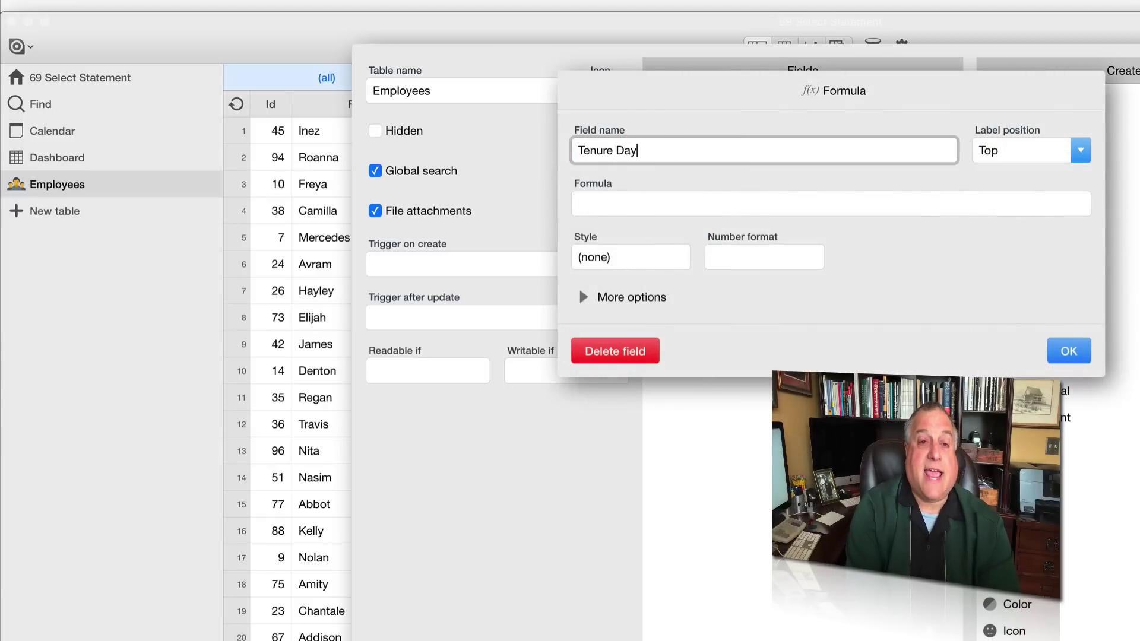
{"action": "left_click", "coordinate": [669, 204]}
{"action": "left_click", "coordinate": [610, 207]}
{"action": "type", "text": "today"}
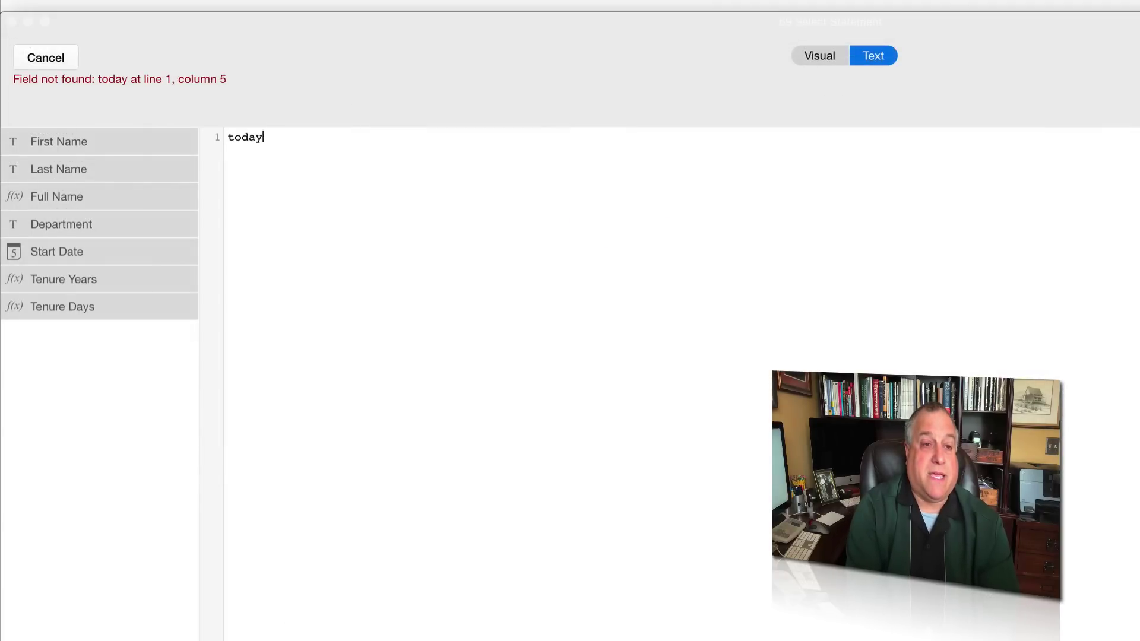
{"action": "type", "text": "()-"}
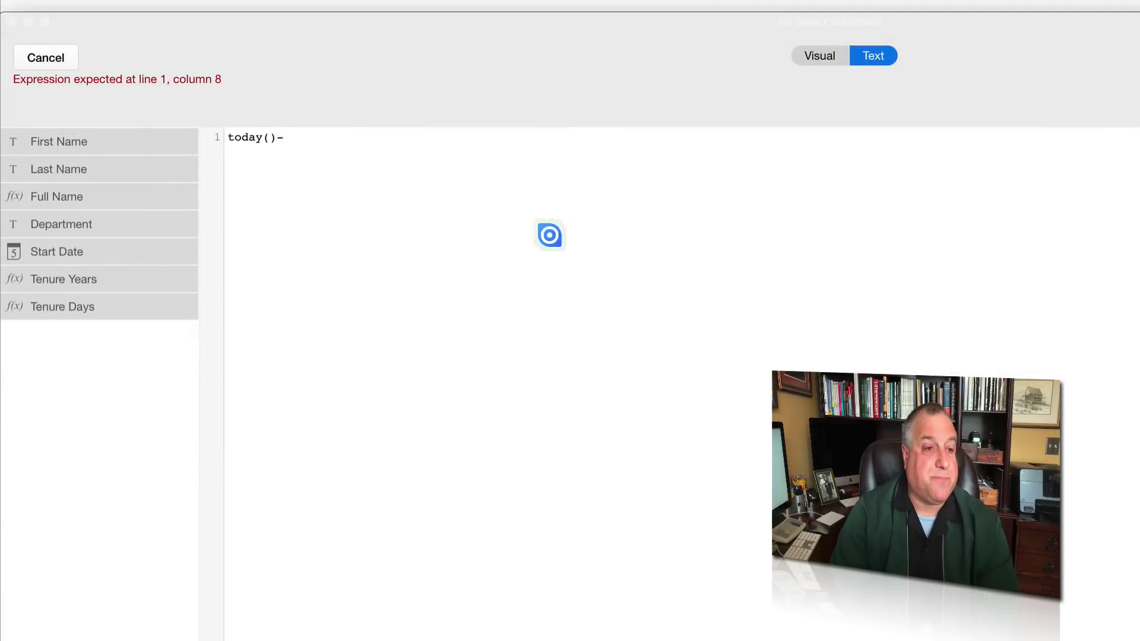
{"action": "left_click", "coordinate": [88, 251]}
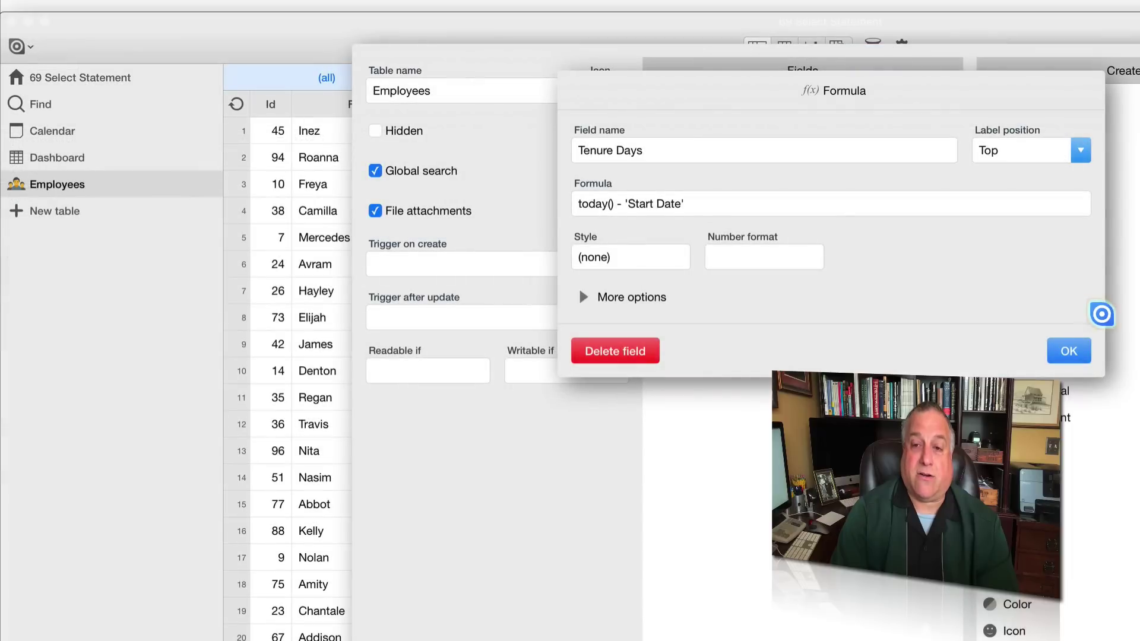
{"action": "left_click", "coordinate": [1068, 349]}
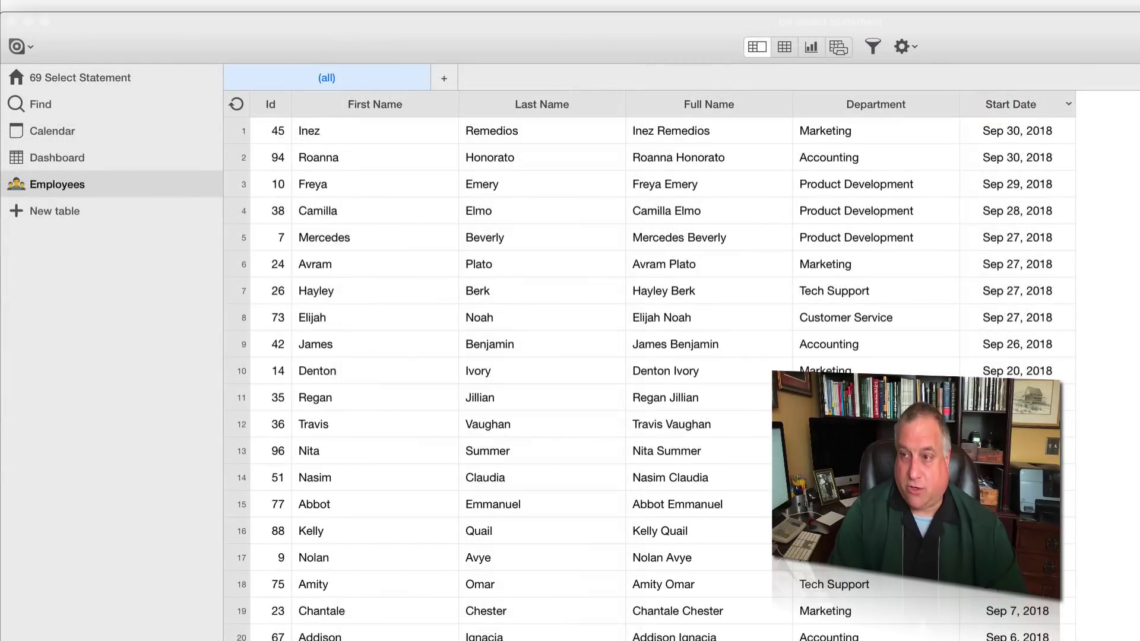
Step: Show the Tenure Days column next to Start Date in the Employees table
{"action": "left_click", "coordinate": [1006, 105]}
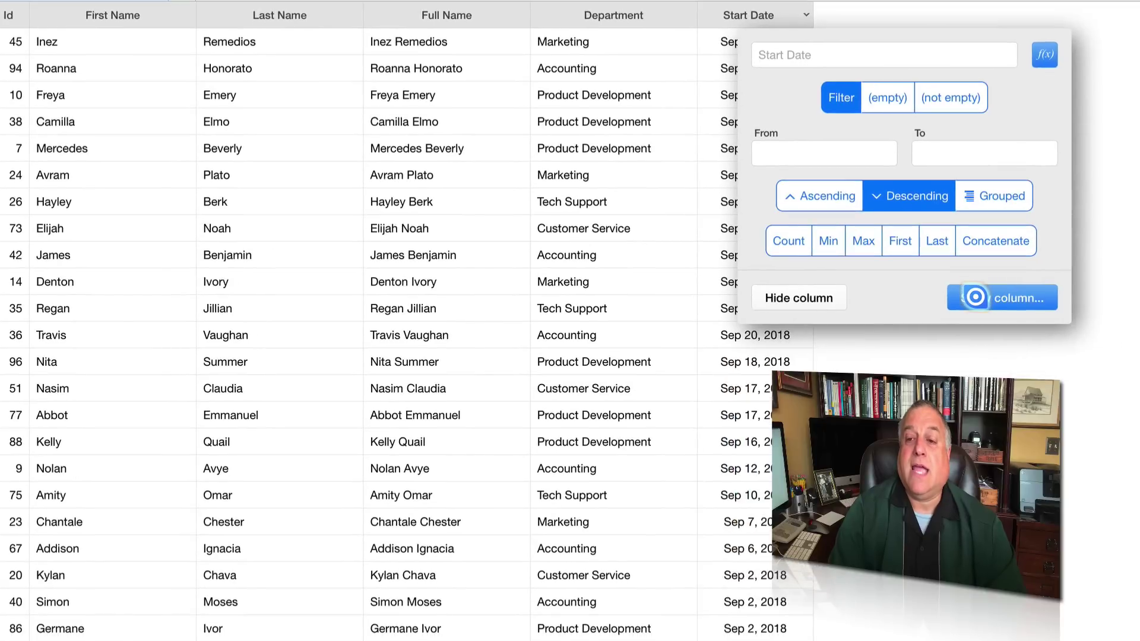
{"action": "left_click", "coordinate": [976, 297]}
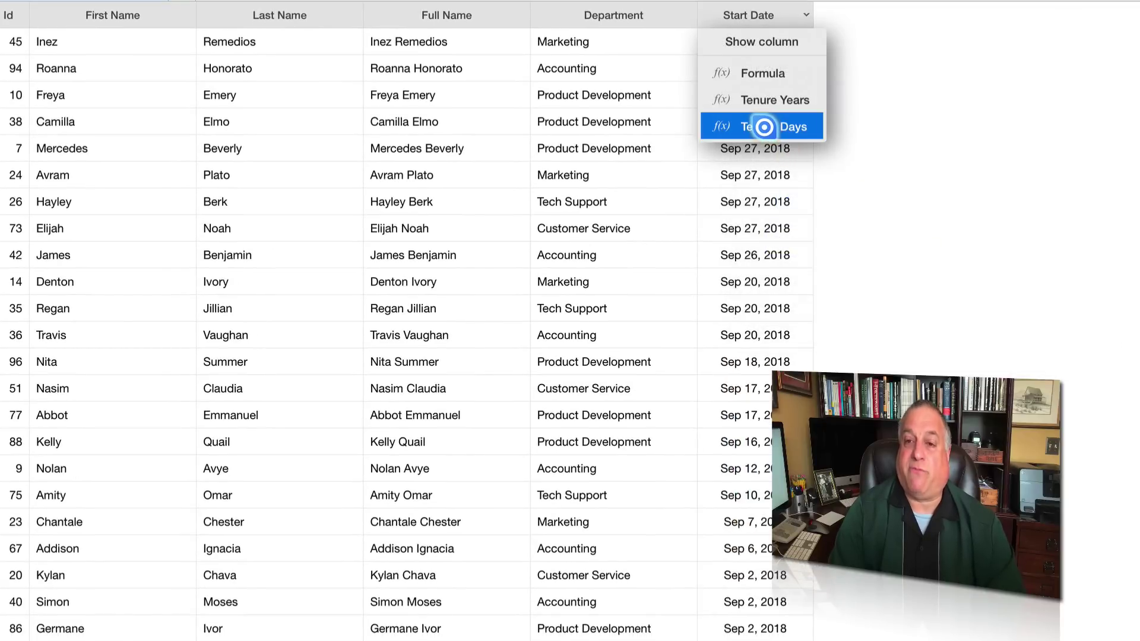
{"action": "left_click", "coordinate": [764, 126]}
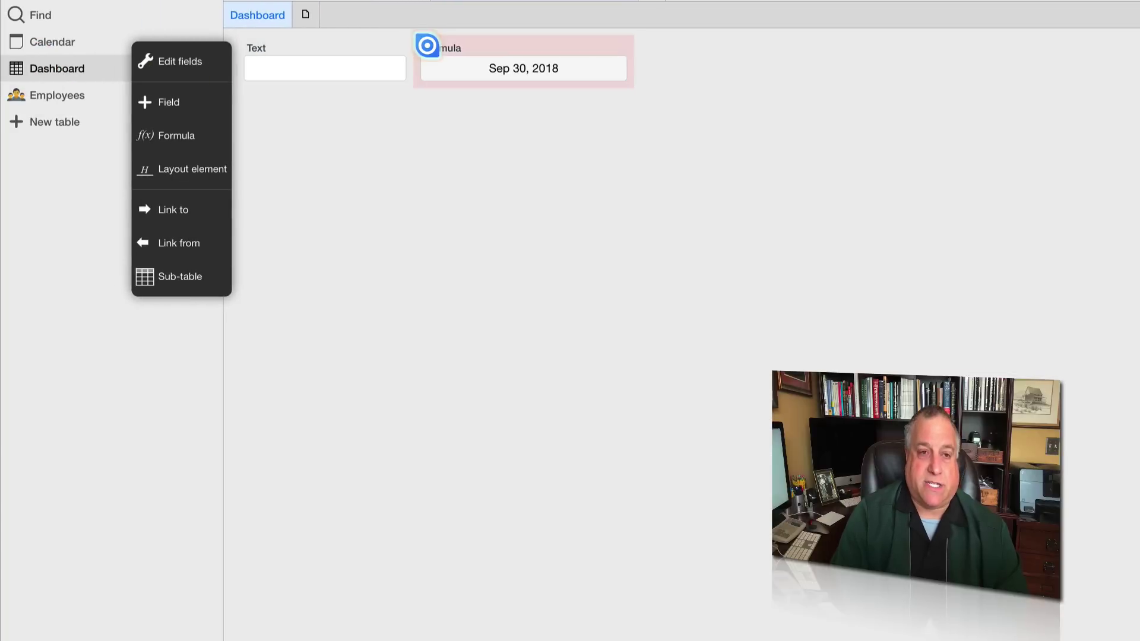
Step: Replace the expression in the Dashboard's Formula field with select Employees.'Tenure Days'
{"action": "left_click", "coordinate": [430, 45]}
{"action": "left_click", "coordinate": [523, 61]}
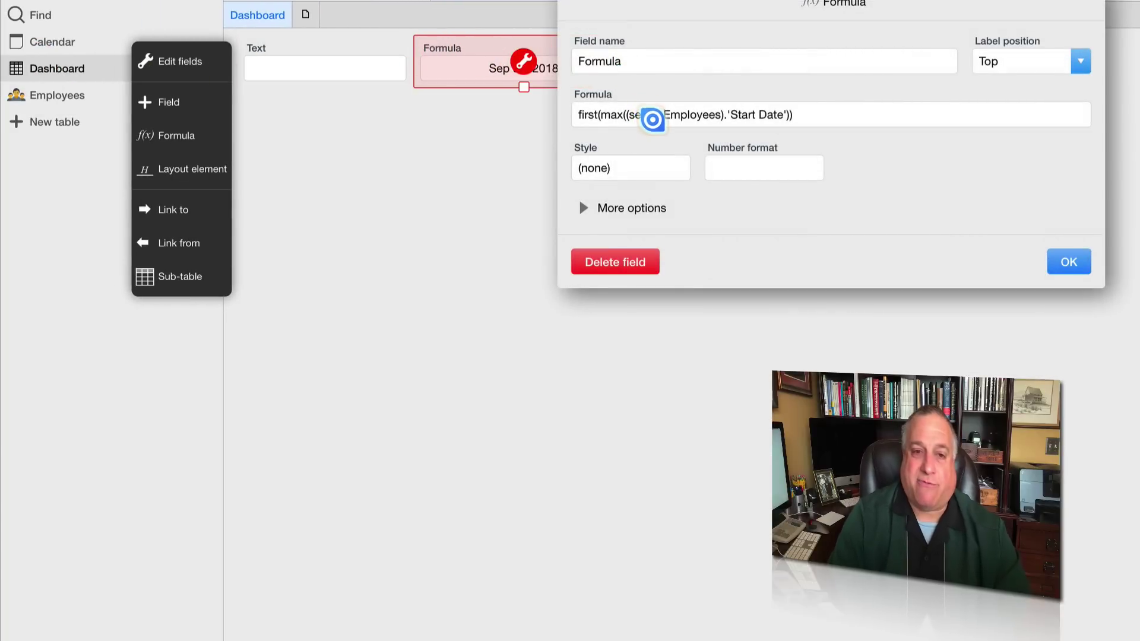
{"action": "left_click", "coordinate": [803, 111]}
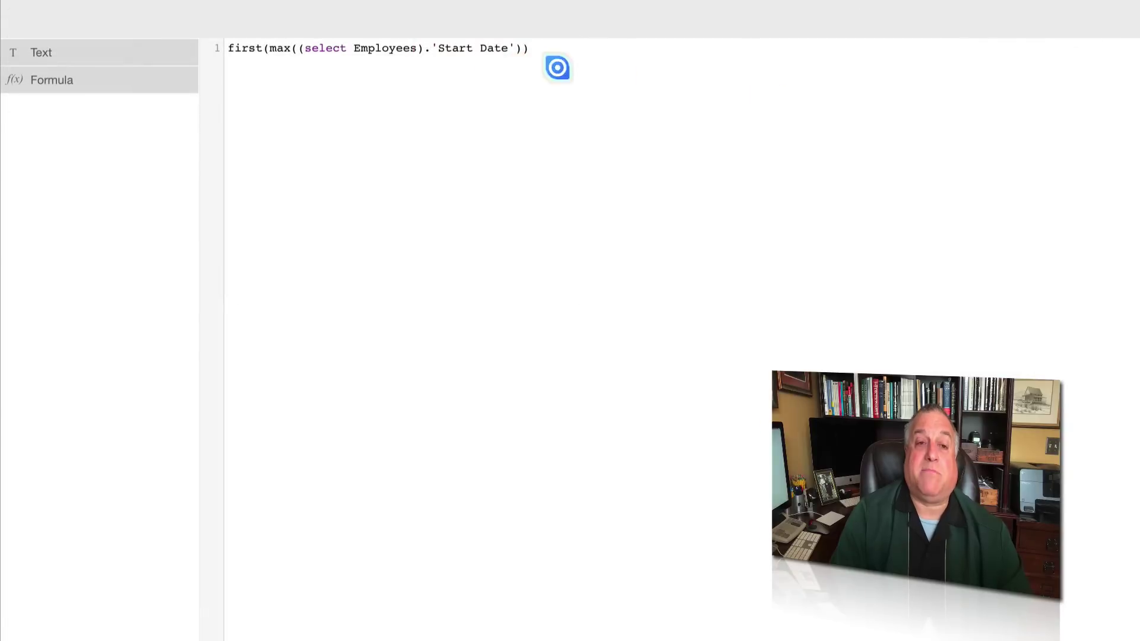
{"action": "left_click_drag", "start_coordinate": [529, 46], "coordinate": [216, 38]}
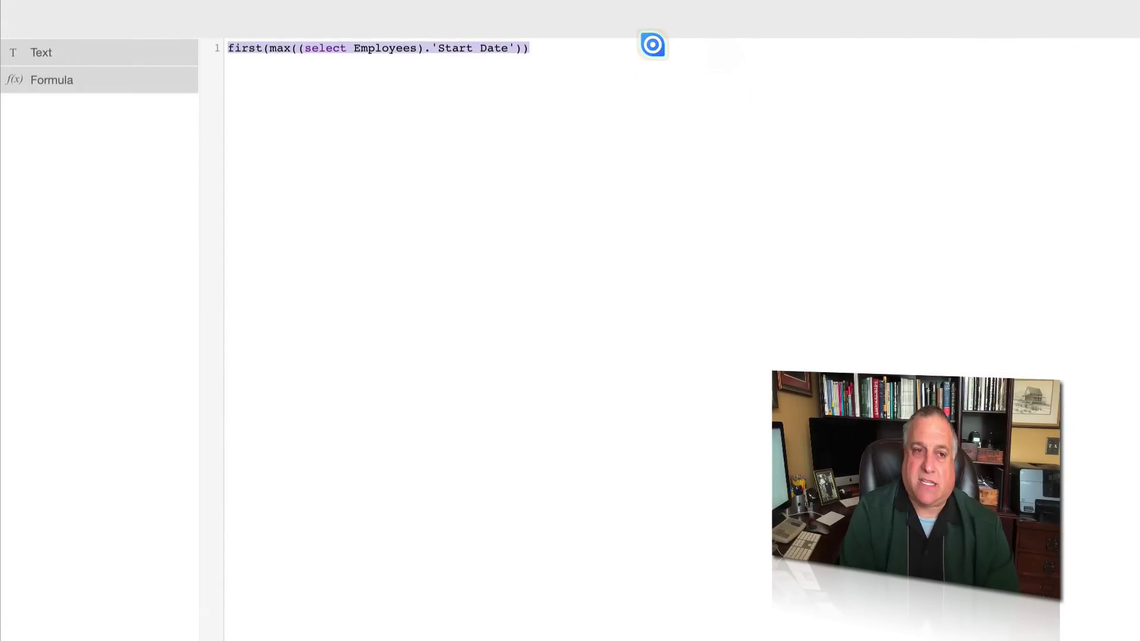
{"action": "type", "text": "sle"}
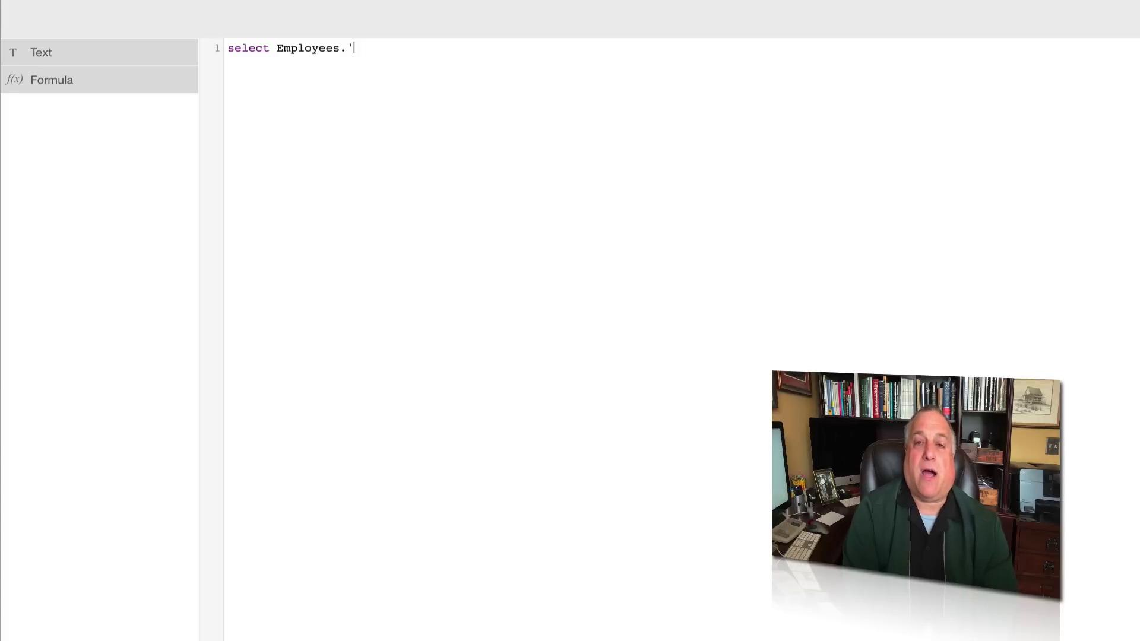
{"action": "type", "text": "Tenure"}
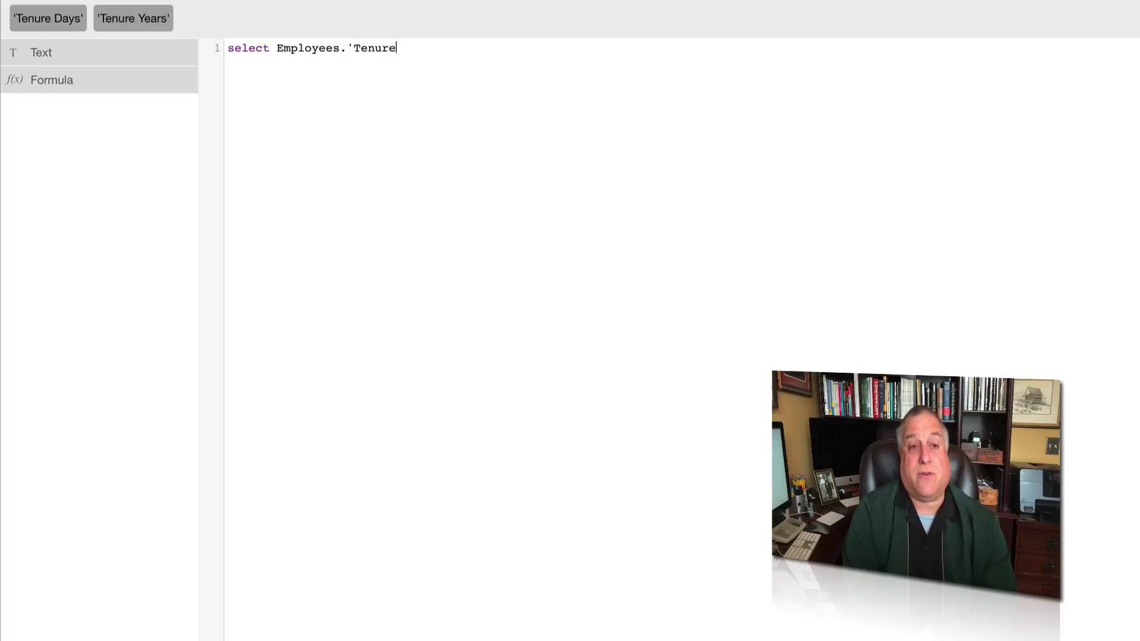
{"action": "type", "text": " Days"}
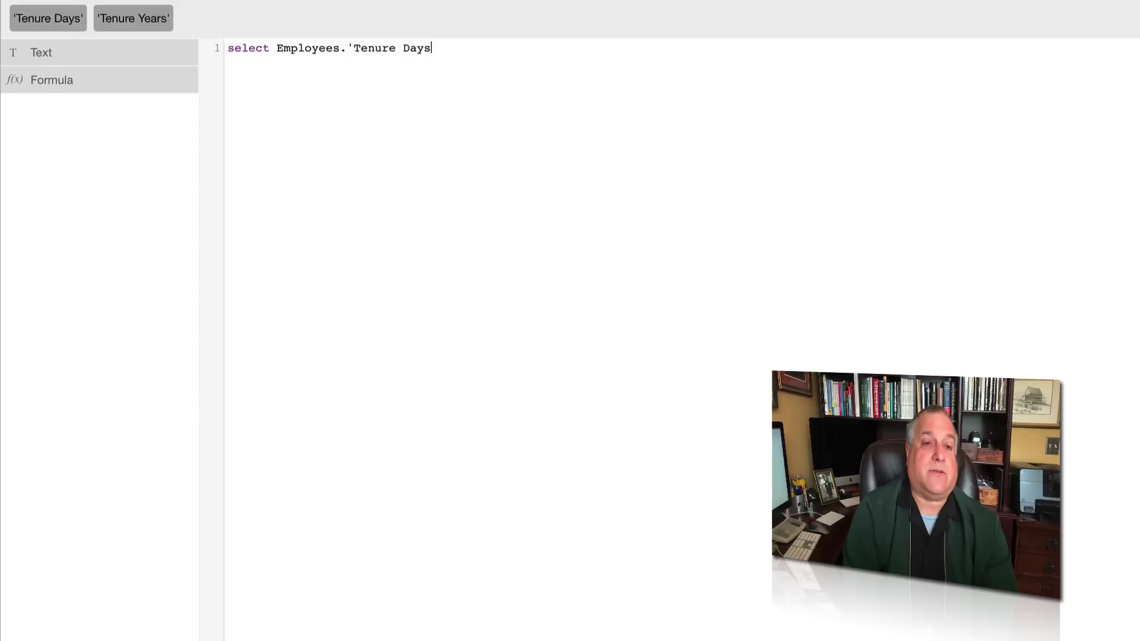
{"action": "type", "text": "'"}
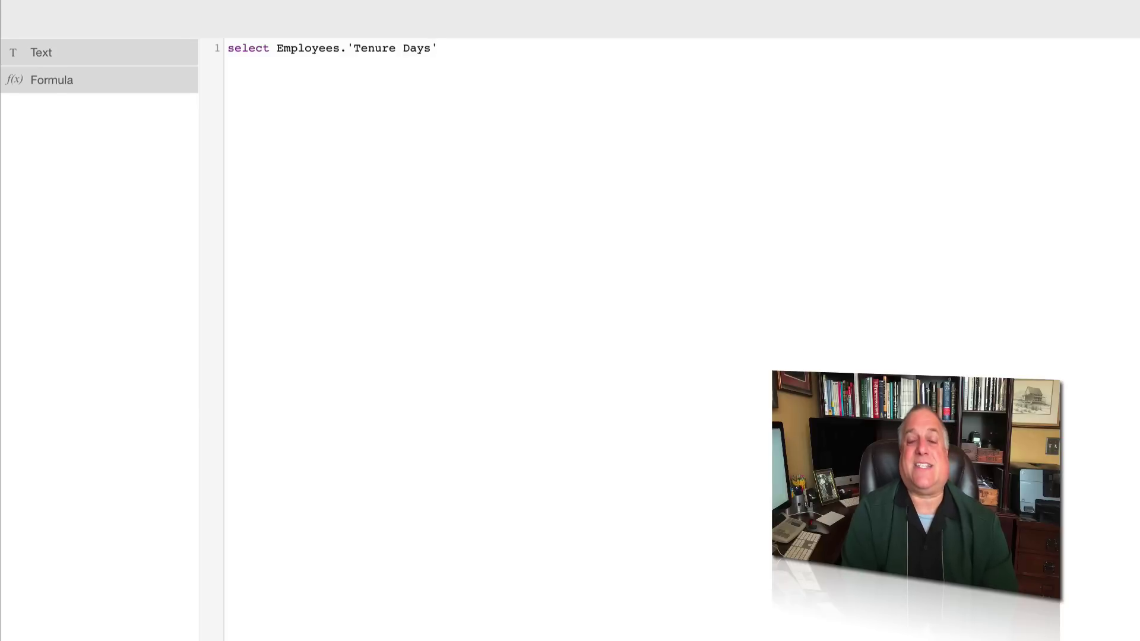
Step: Wrap the select expression in parentheses and the avg function, giving avg(select Employees.'Tenure Days')
{"action": "left_click", "coordinate": [227, 48]}
{"action": "type", "text": "("}
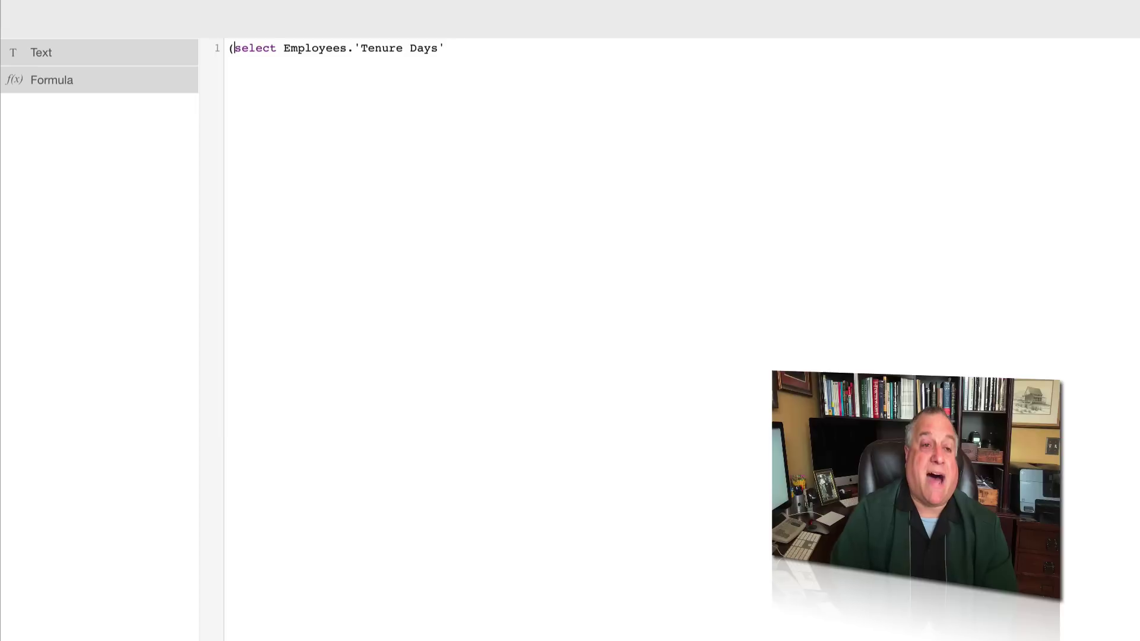
{"action": "left_click", "coordinate": [451, 47]}
{"action": "type", "text": ")"}
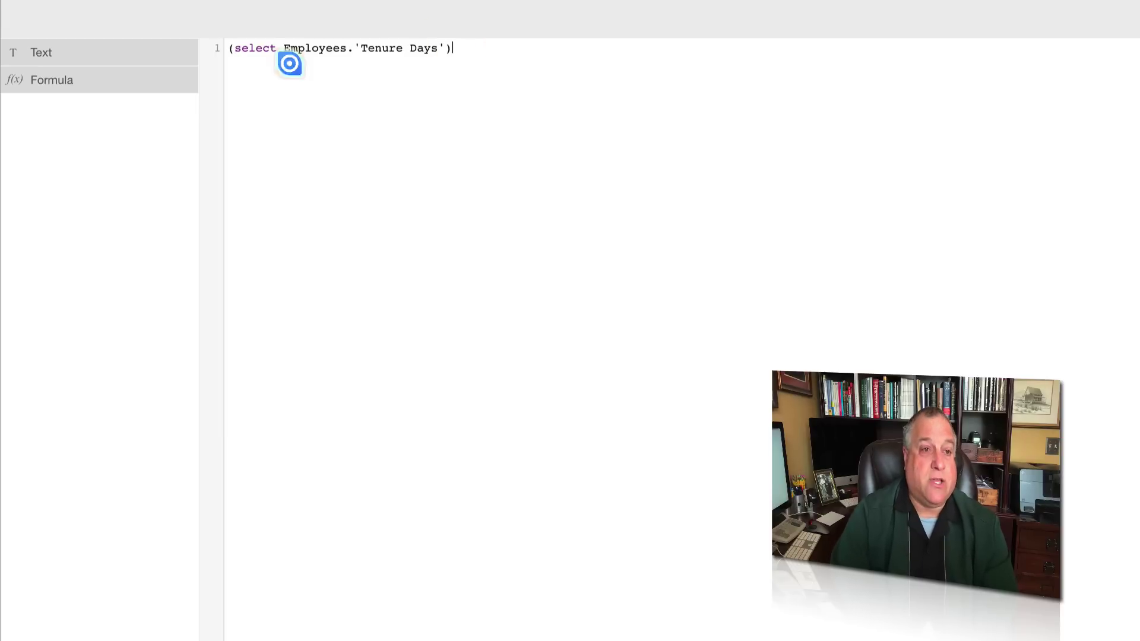
{"action": "left_click", "coordinate": [227, 48]}
{"action": "type", "text": "av"}
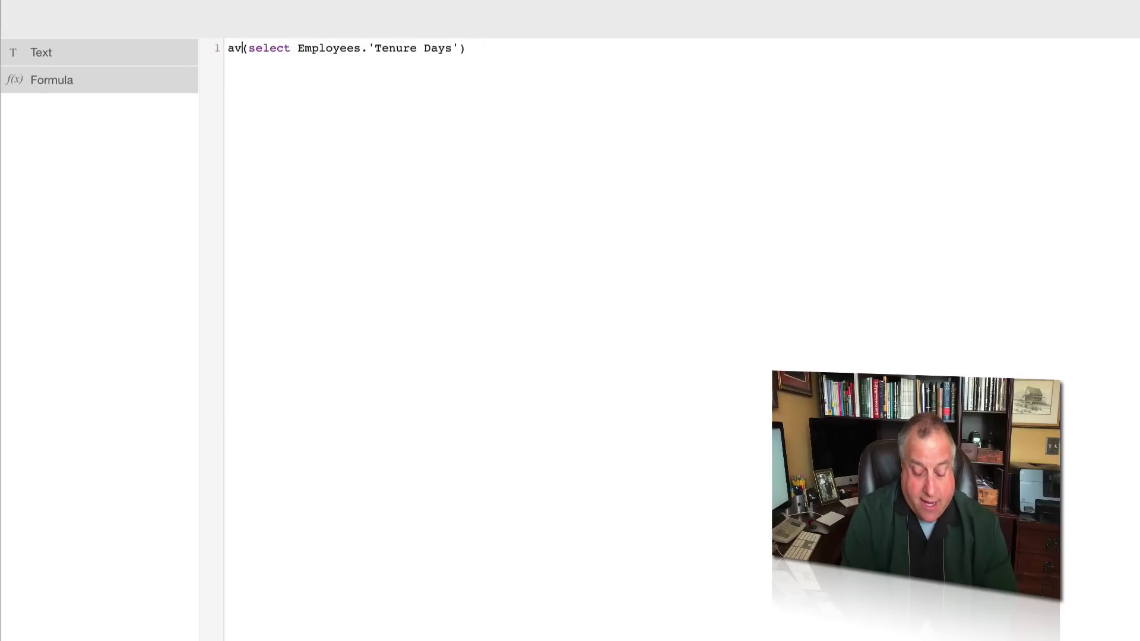
{"action": "type", "text": "g"}
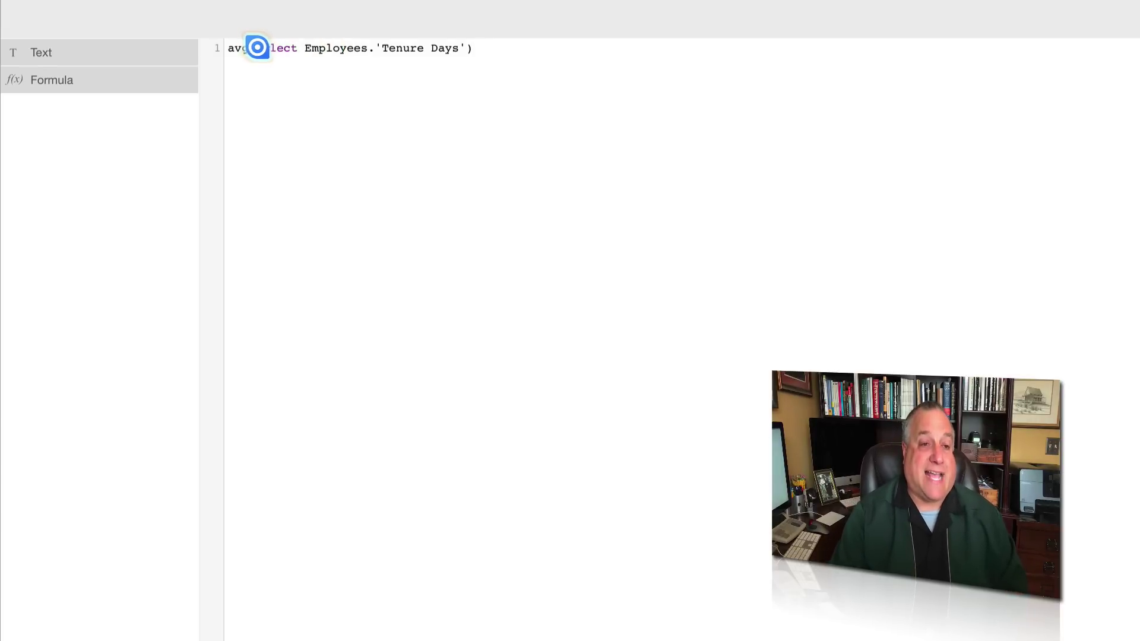
Step: Examine the avg, select Employees and 'Tenure Days' parts of the expression, and save the Formula field
{"action": "left_click_drag", "start_coordinate": [257, 47], "coordinate": [367, 47]}
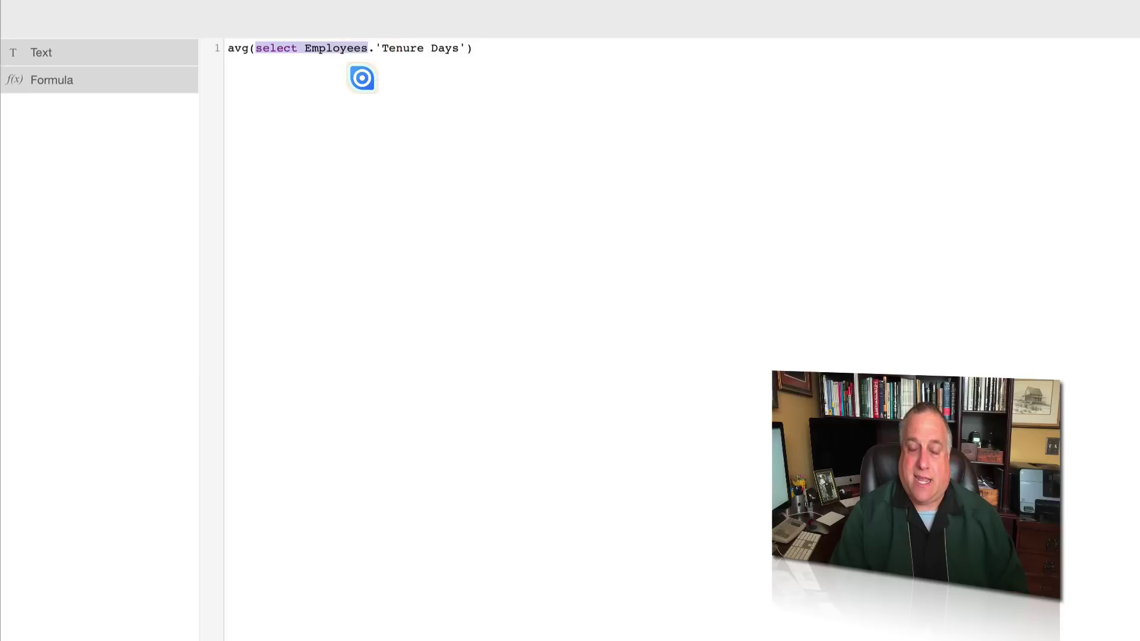
{"action": "left_click_drag", "start_coordinate": [375, 48], "coordinate": [464, 47]}
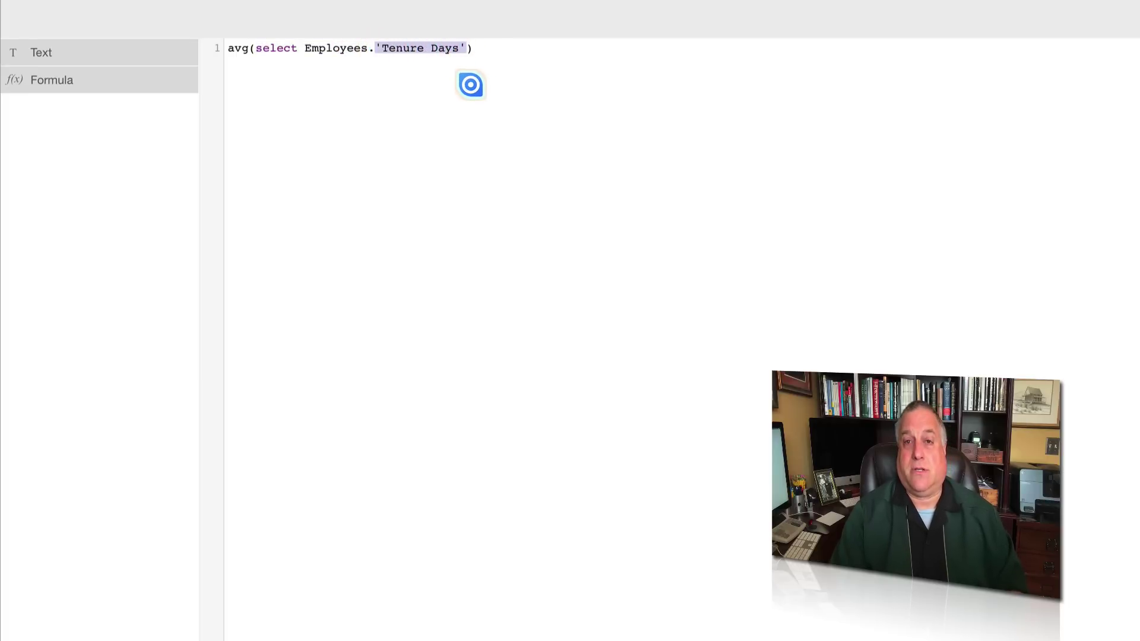
{"action": "left_click_drag", "start_coordinate": [248, 48], "coordinate": [226, 46]}
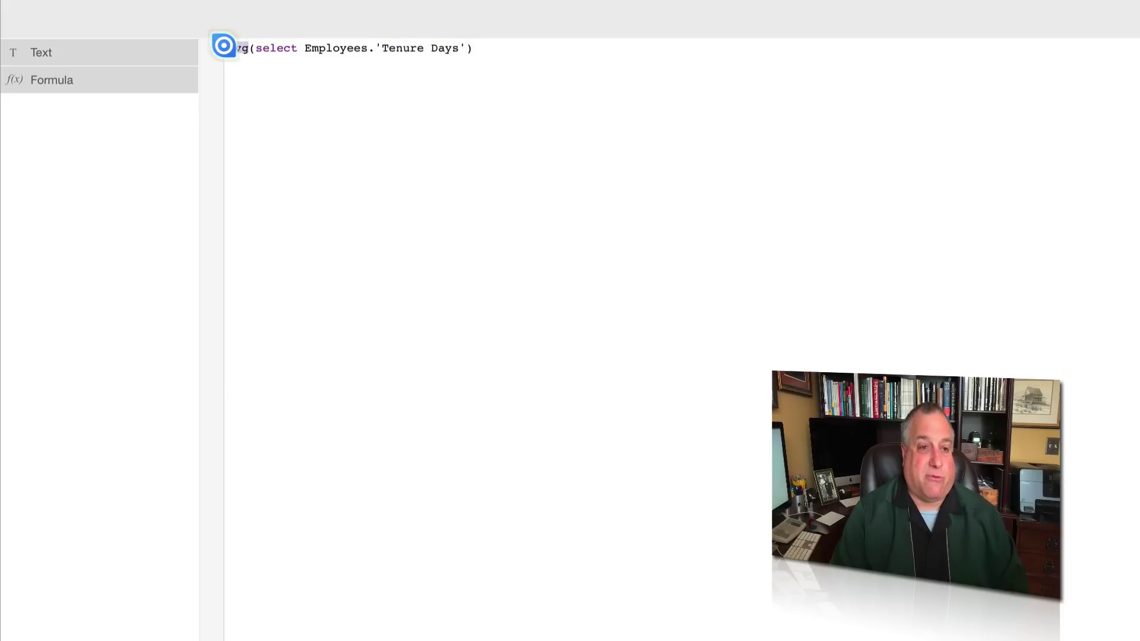
{"action": "left_click_drag", "start_coordinate": [375, 48], "coordinate": [465, 46]}
{"action": "left_click_drag", "start_coordinate": [368, 48], "coordinate": [255, 49]}
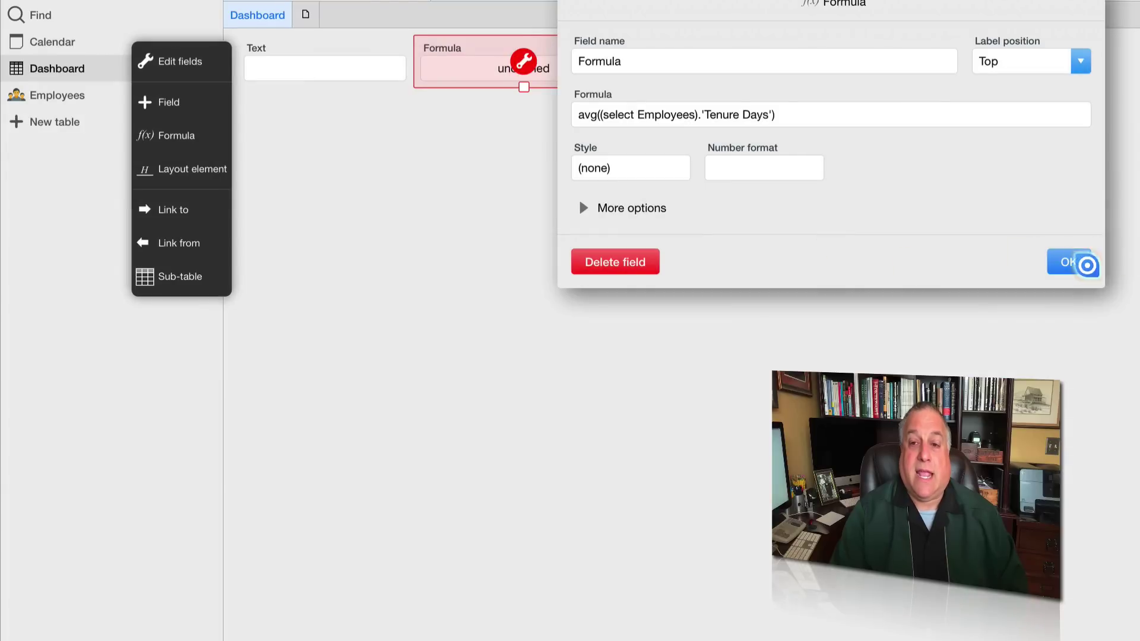
{"action": "left_click", "coordinate": [1075, 261]}
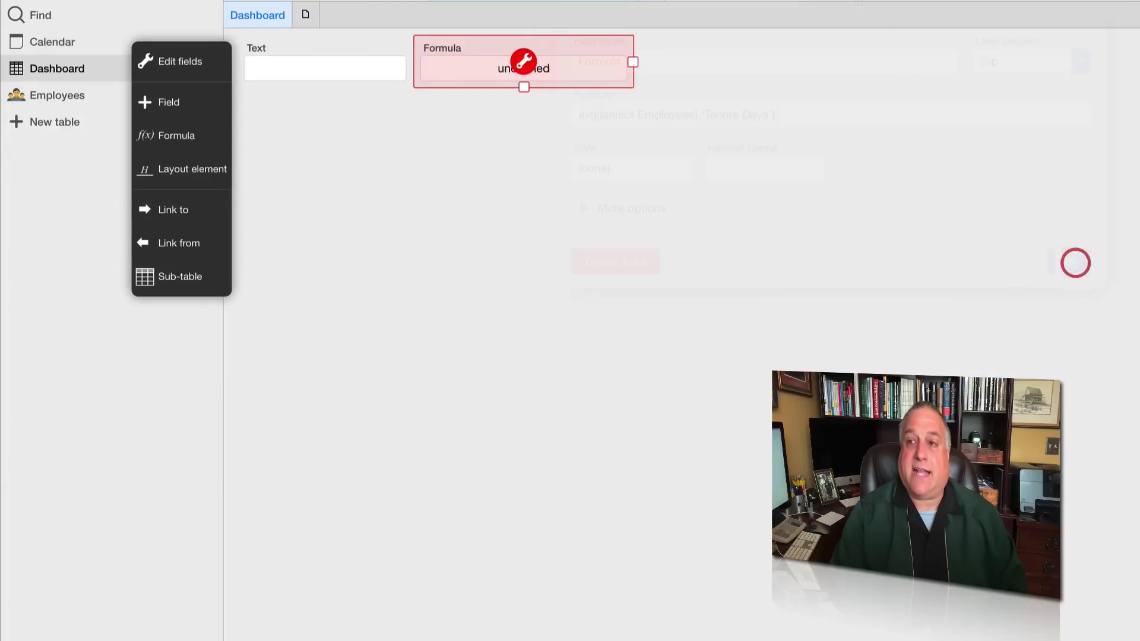
Step: Rename the Dashboard's Formula field as First Hire and save it
{"action": "left_click", "coordinate": [1035, 136]}
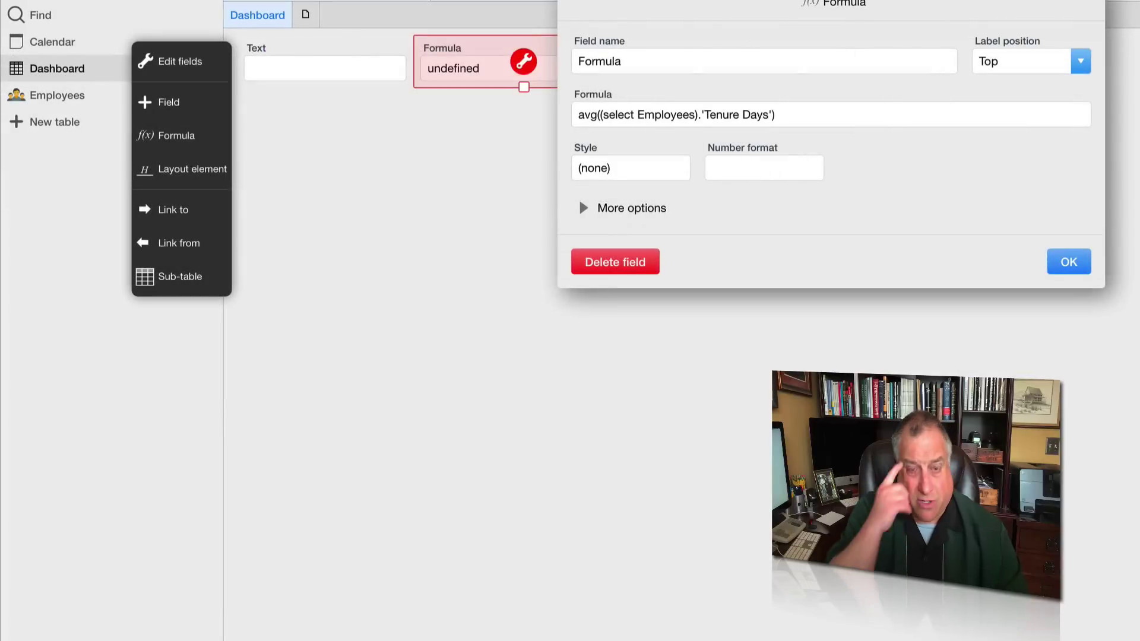
{"action": "left_click", "coordinate": [1075, 260]}
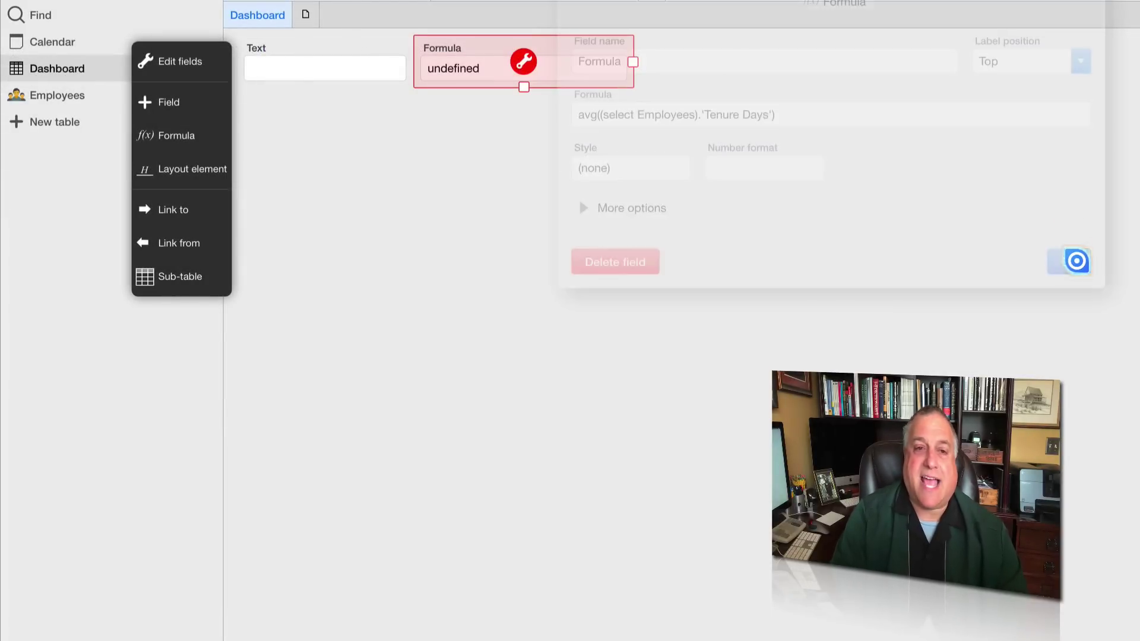
{"action": "left_click", "coordinate": [525, 58]}
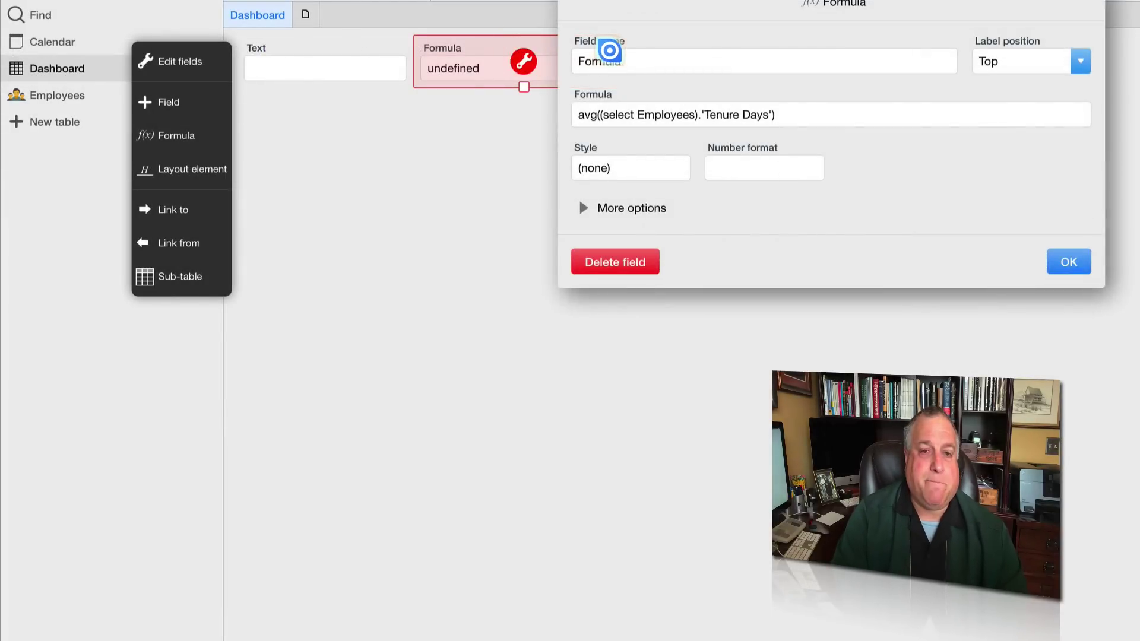
{"action": "left_click", "coordinate": [634, 56]}
{"action": "type", "text": "First Hire"}
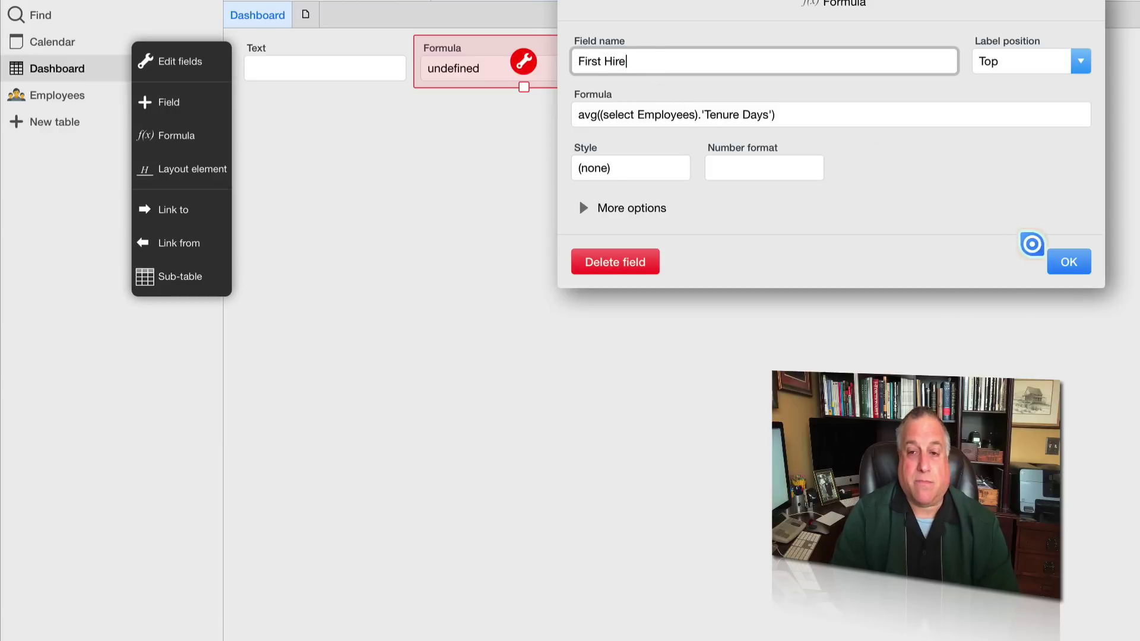
{"action": "left_click", "coordinate": [1068, 261]}
Step: Replace the First Hire field's formula with let n := select Employees.'Start Date'
{"action": "left_click", "coordinate": [545, 66]}
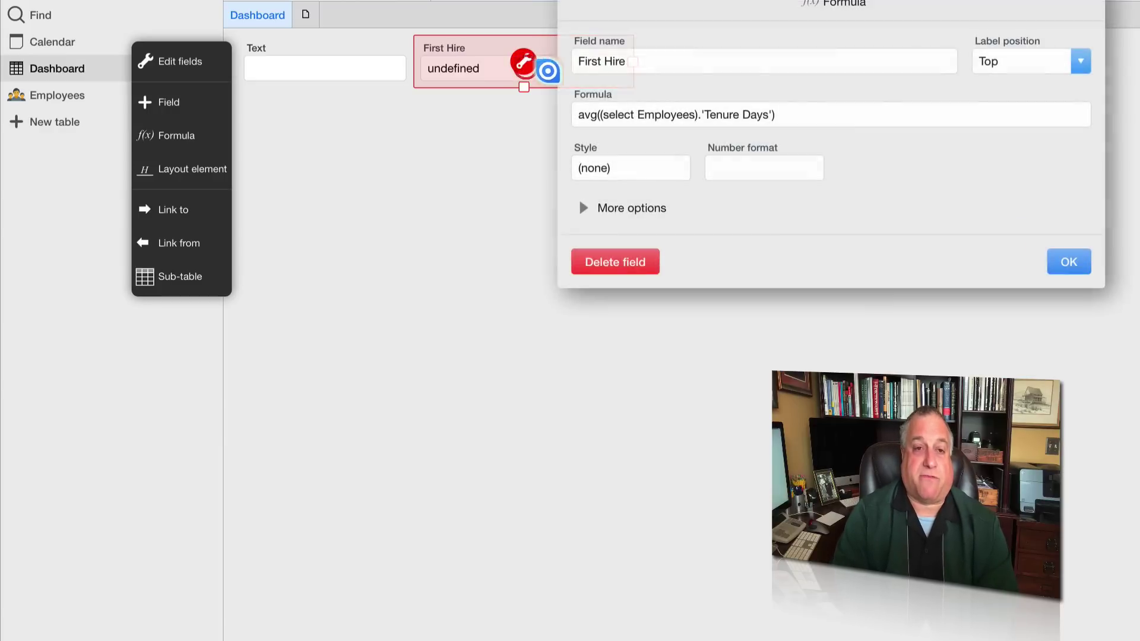
{"action": "left_click", "coordinate": [603, 117]}
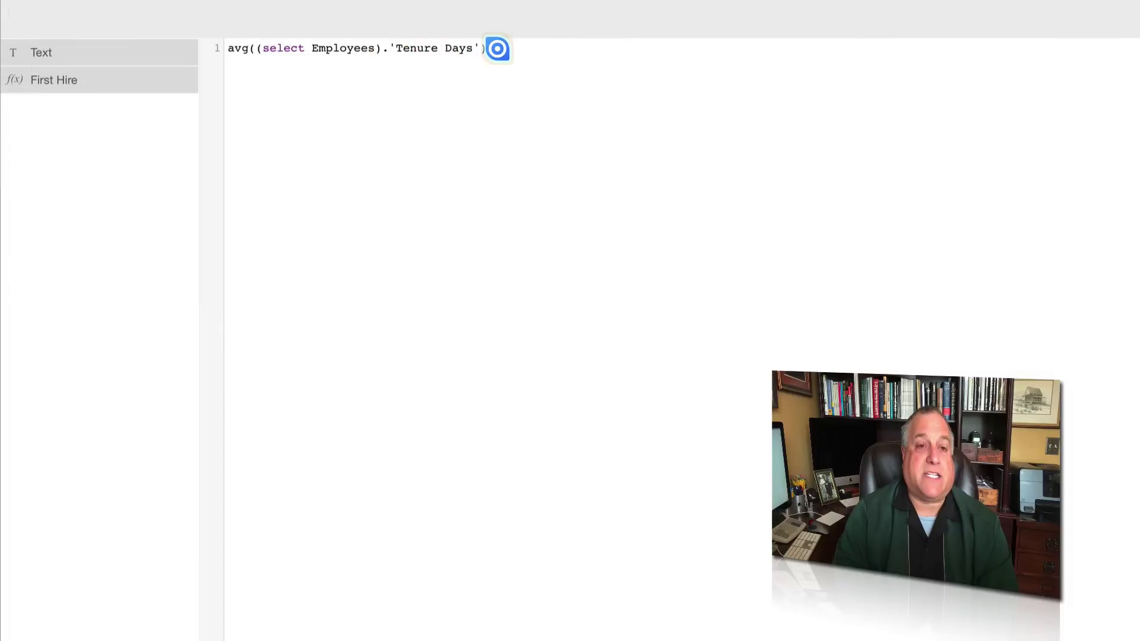
{"action": "left_click_drag", "start_coordinate": [496, 47], "coordinate": [211, 48]}
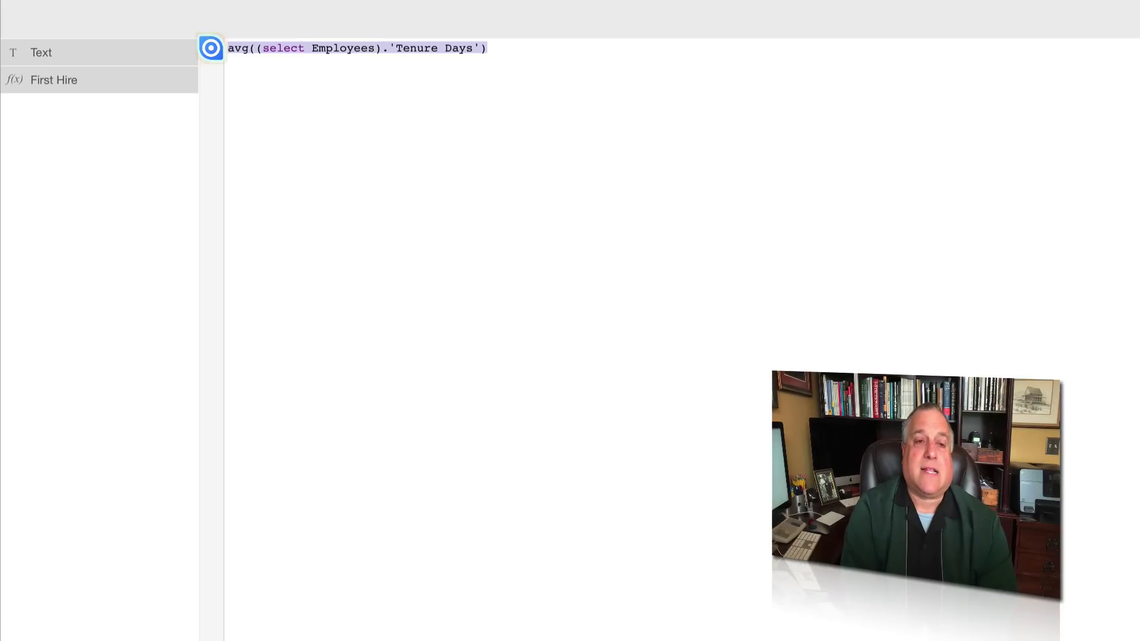
{"action": "type", "text": "let n :="}
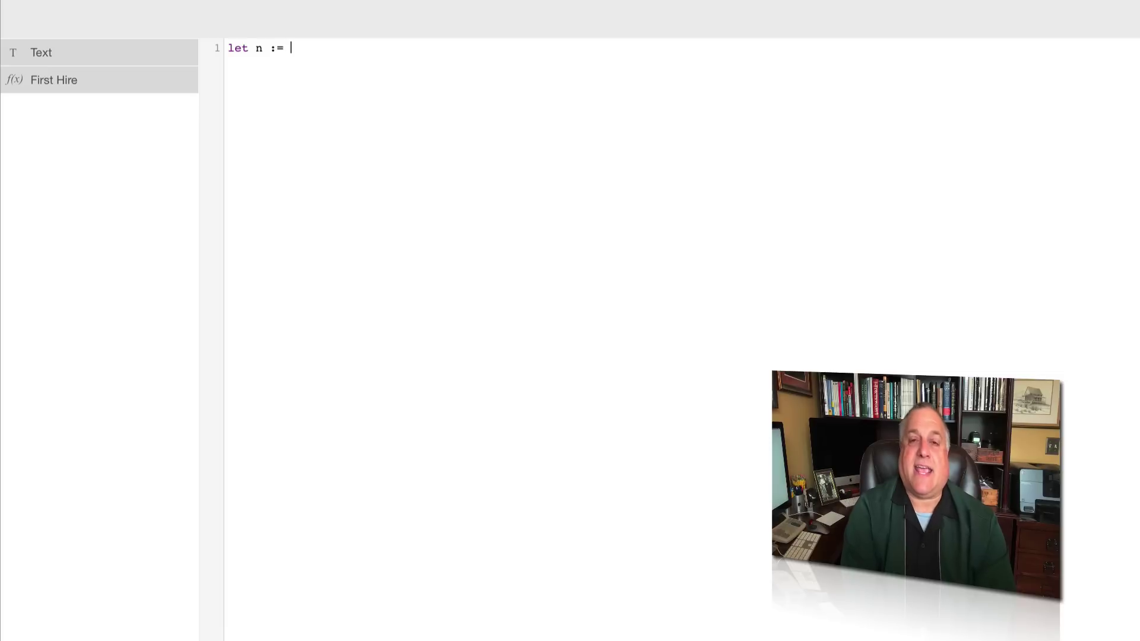
{"action": "type", "text": " select Employees.'"}
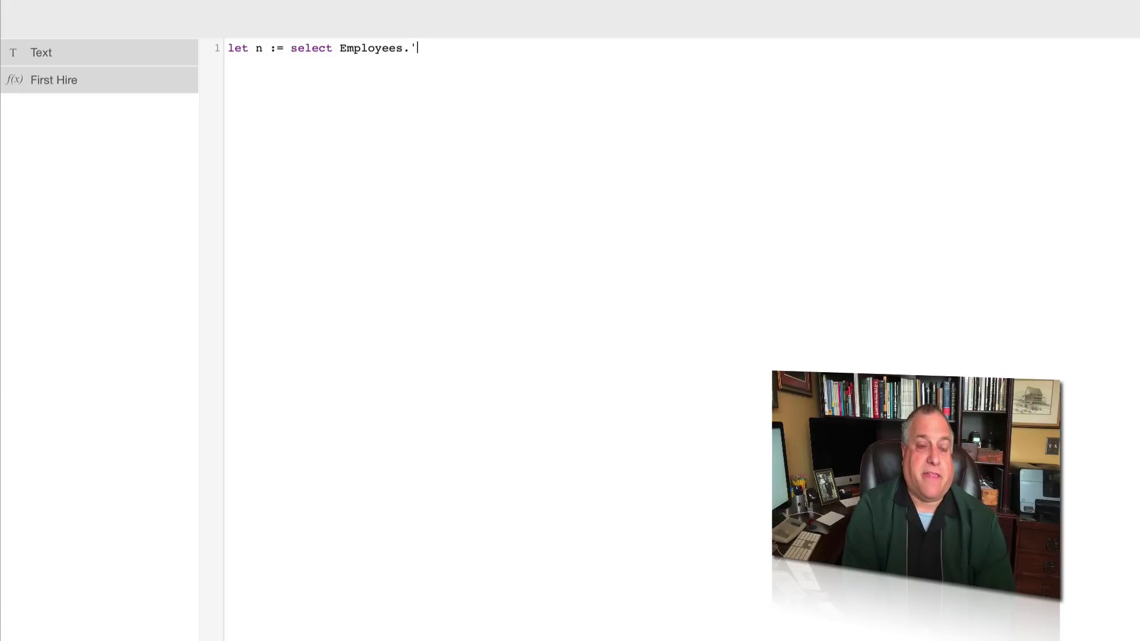
{"action": "type", "text": "Hire Date"}
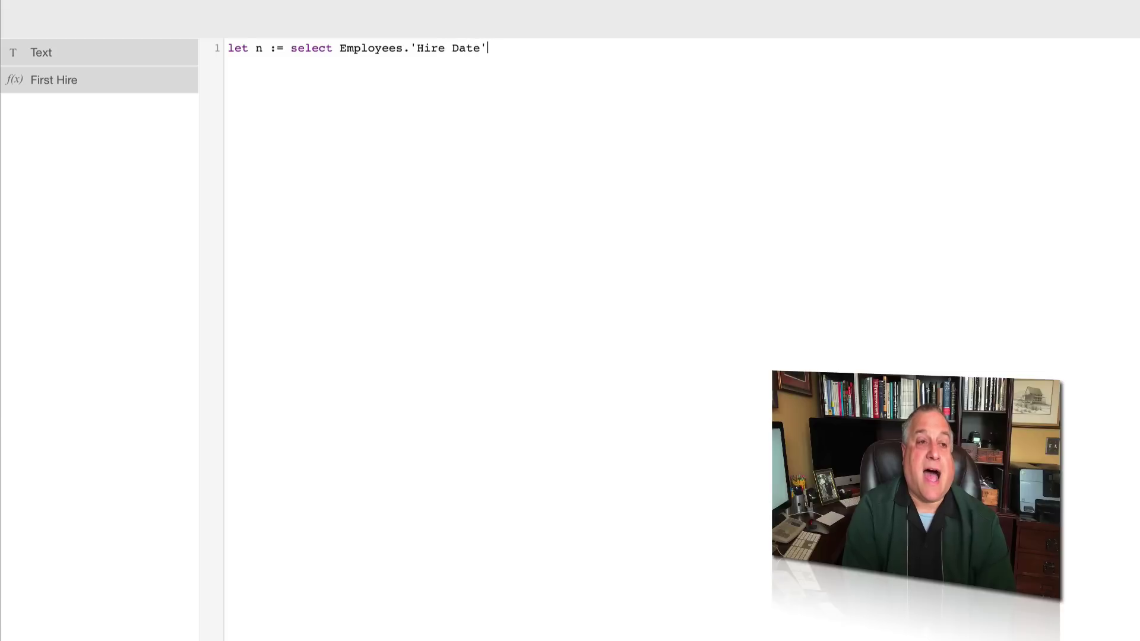
{"action": "type", "text": "'"}
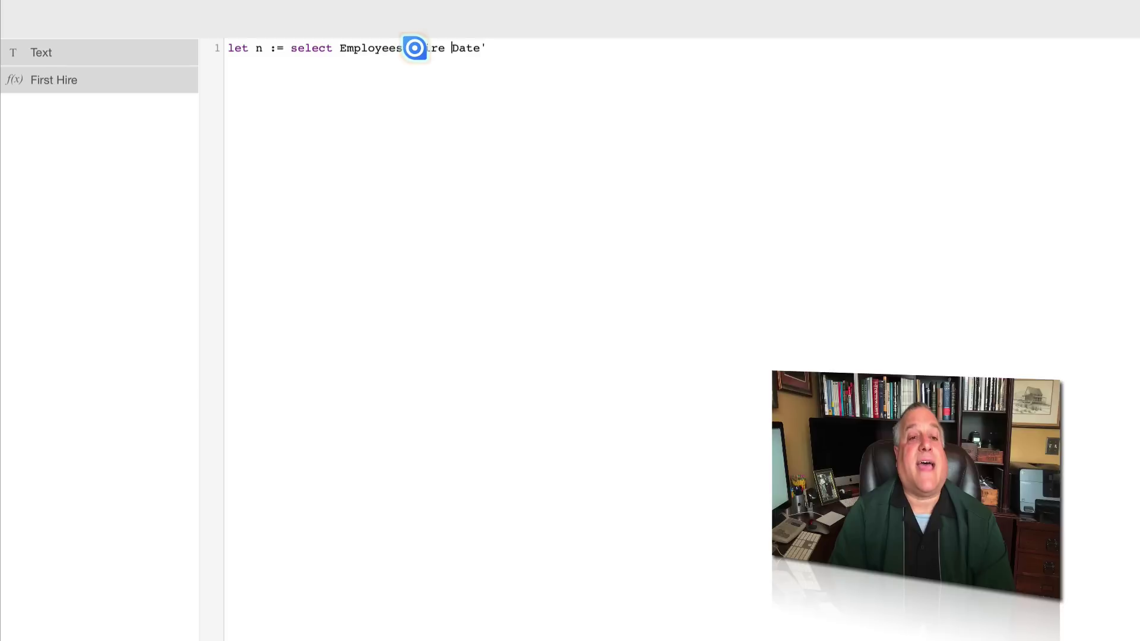
{"action": "left_click_drag", "start_coordinate": [416, 48], "coordinate": [439, 47]}
{"action": "type", "text": "Start"}
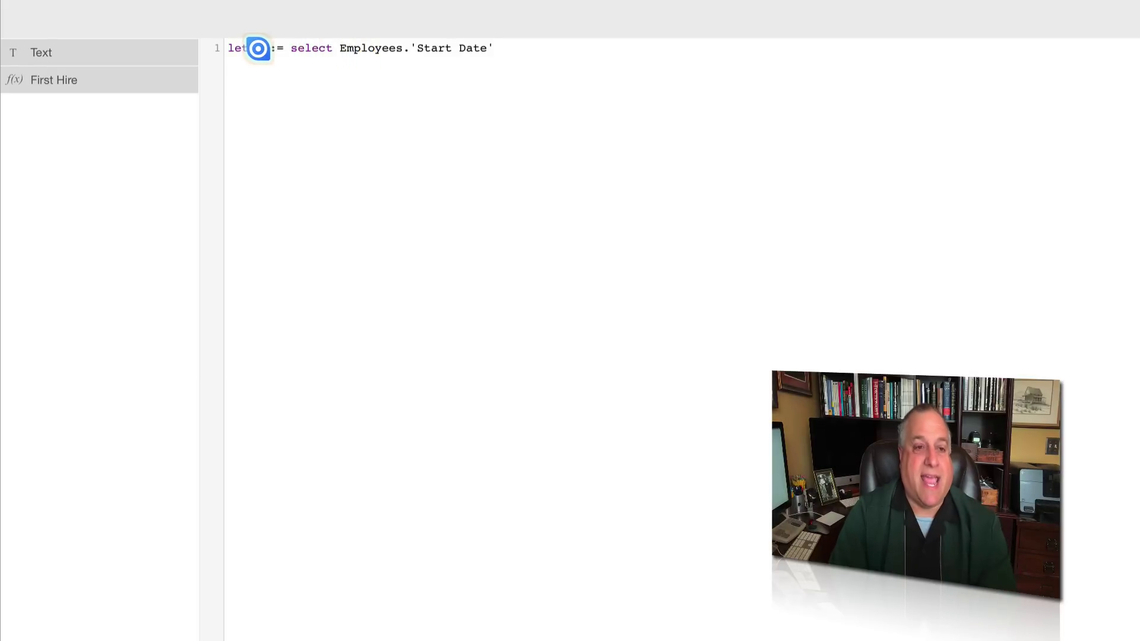
Step: Wrap the whole select expression in the min function, giving let n := min(select Employees.'Start Date')
{"action": "left_click", "coordinate": [337, 47]}
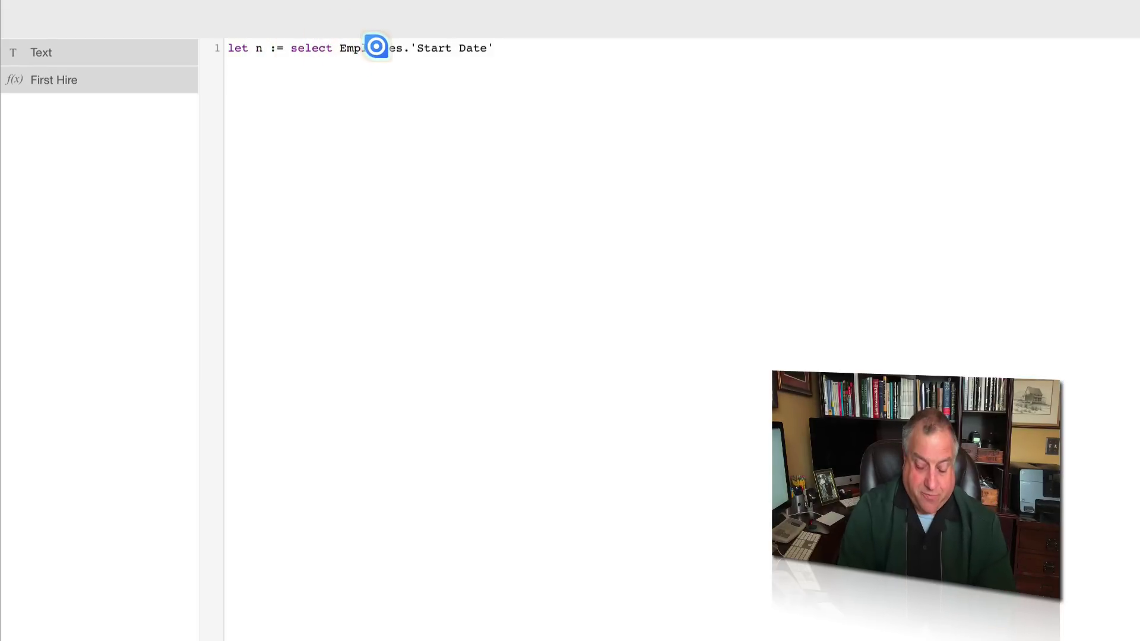
{"action": "type", "text": "min("}
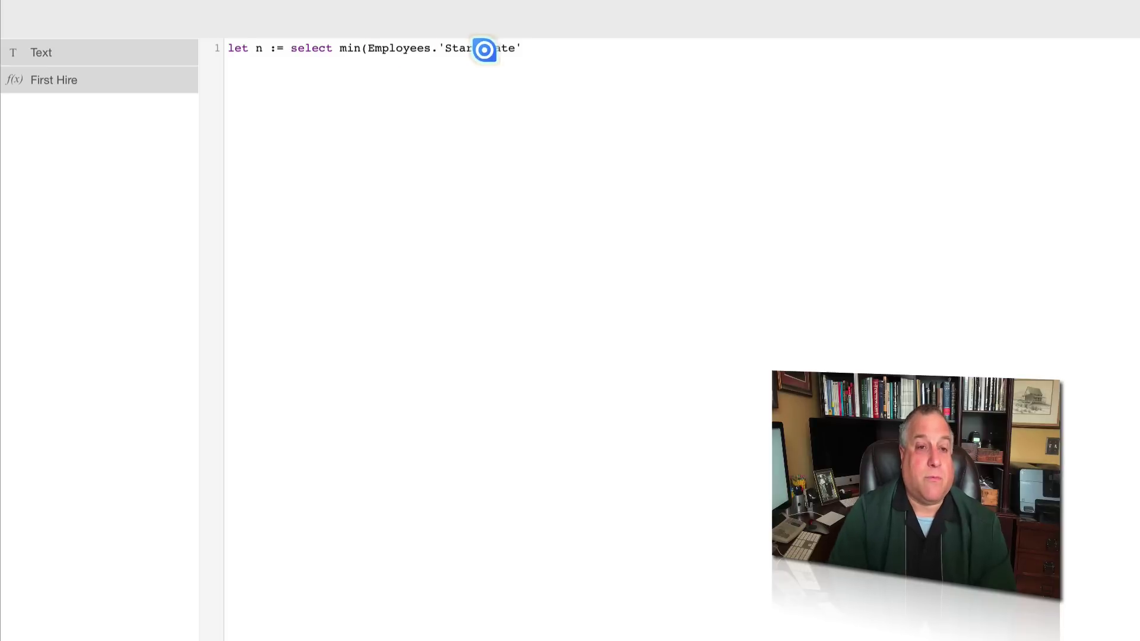
{"action": "left_click", "coordinate": [529, 46]}
{"action": "type", "text": ")"}
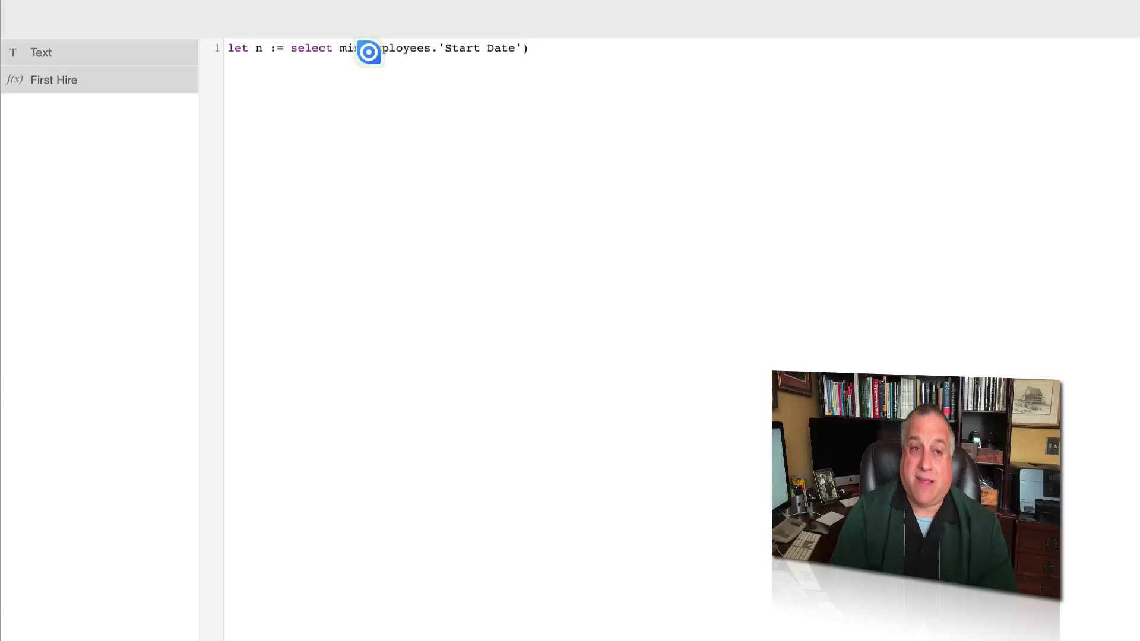
{"action": "left_click_drag", "start_coordinate": [368, 52], "coordinate": [332, 50]}
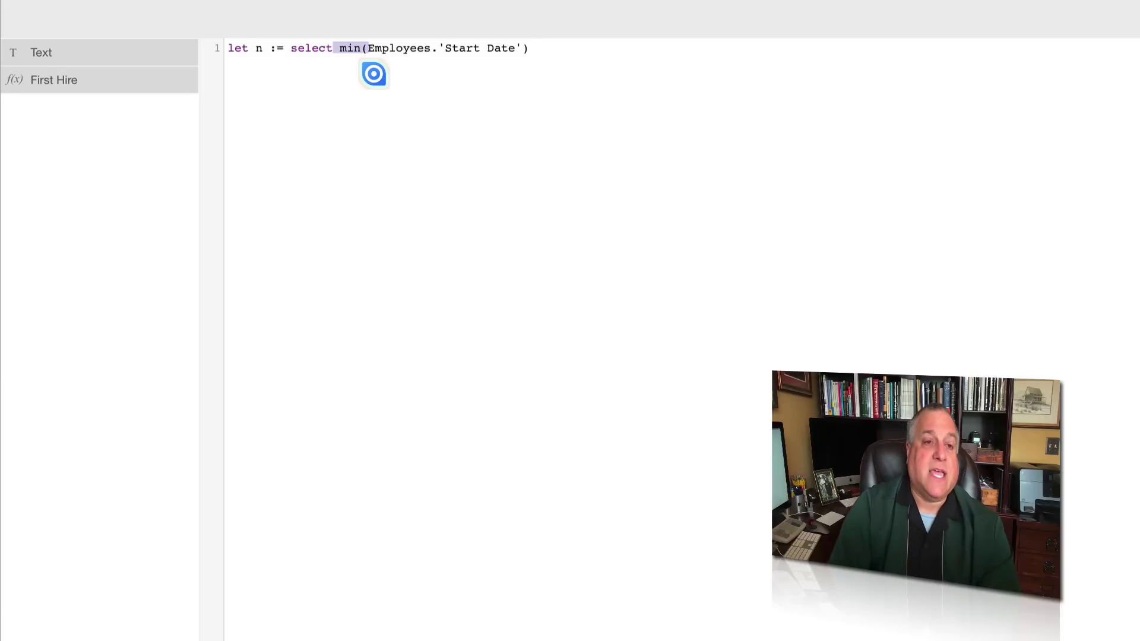
{"action": "key", "text": "BackSpace"}
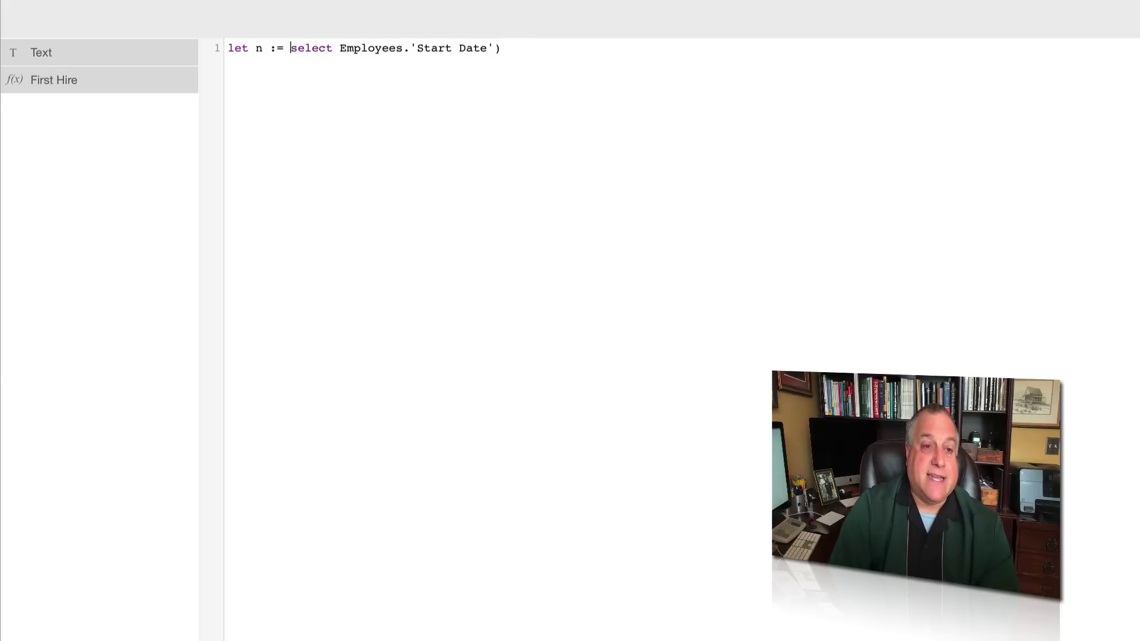
{"action": "type", "text": "min("}
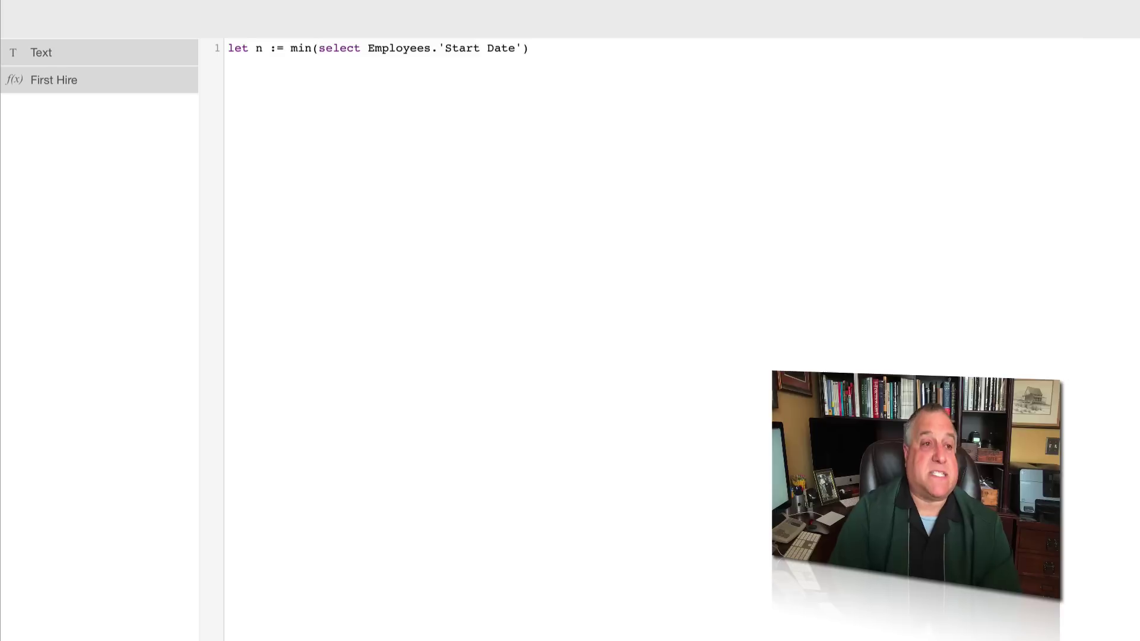
{"action": "left_click_drag", "start_coordinate": [310, 48], "coordinate": [289, 48]}
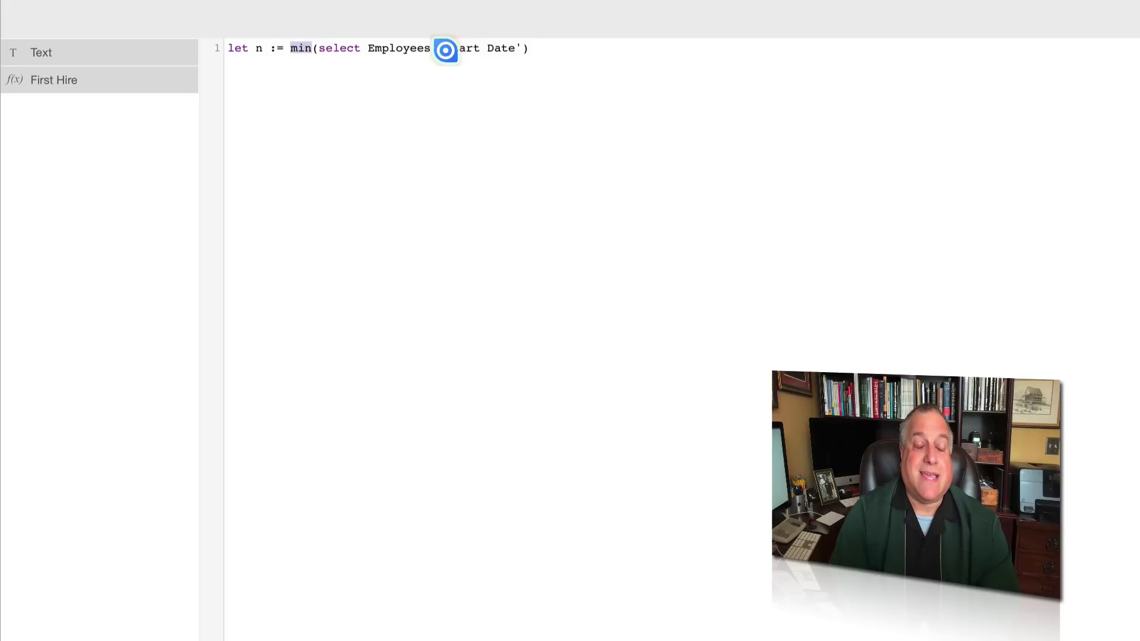
{"action": "double_click", "coordinate": [259, 47]}
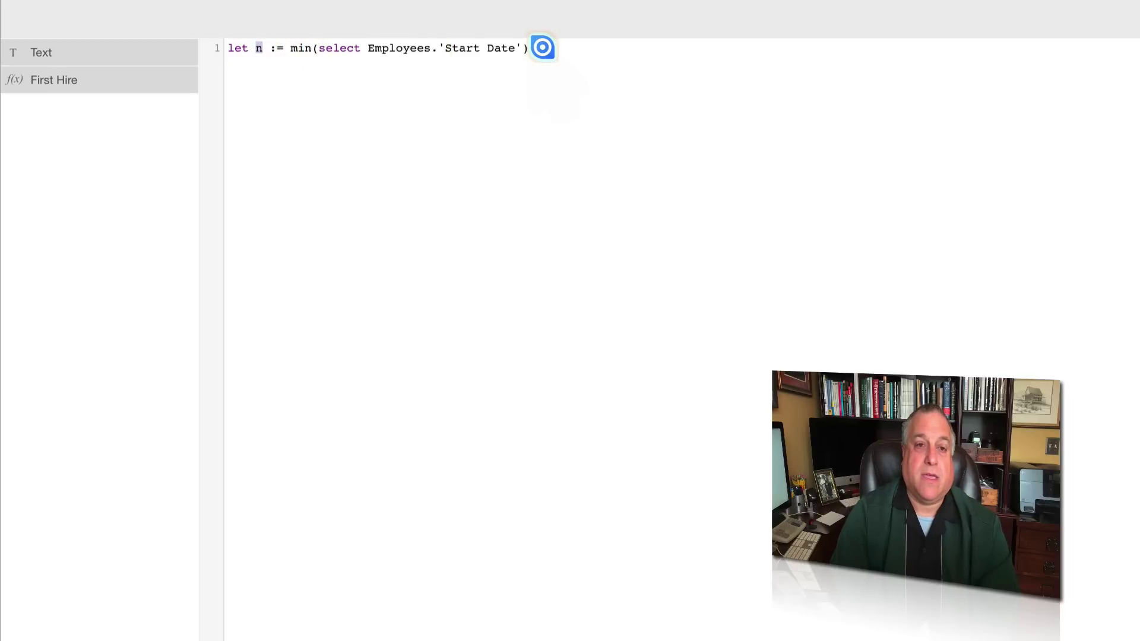
Step: Add a second formula line reading first(select Employees where 'Start Date' =n).'Full Name'
{"action": "left_click", "coordinate": [542, 47]}
{"action": "key", "text": "Return"}
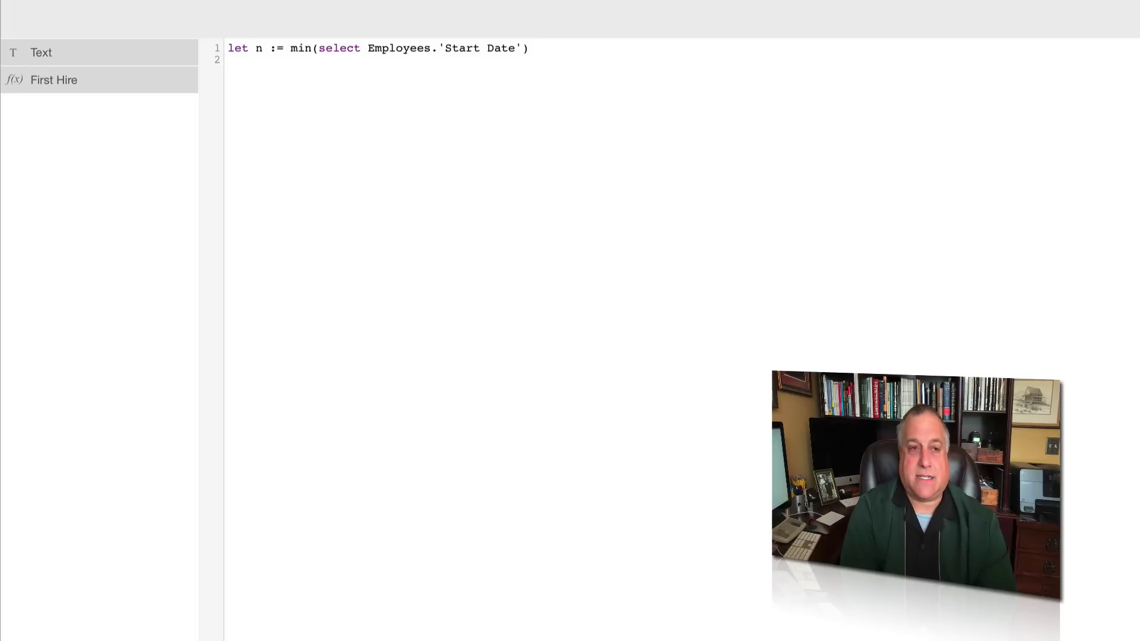
{"action": "type", "text": "first"}
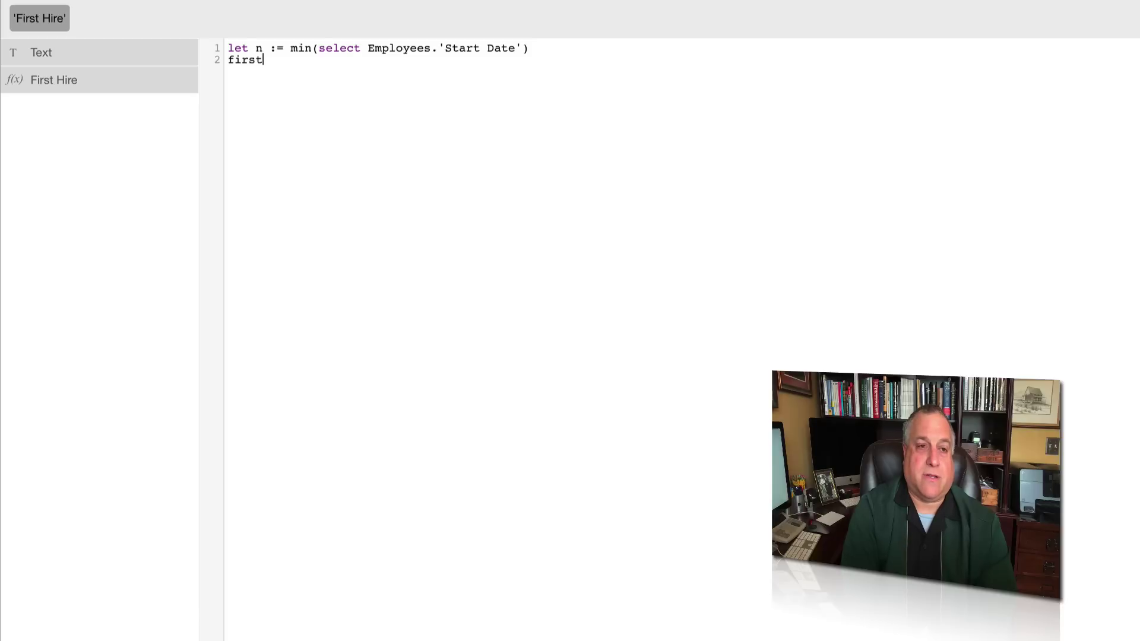
{"action": "type", "text": "(select"}
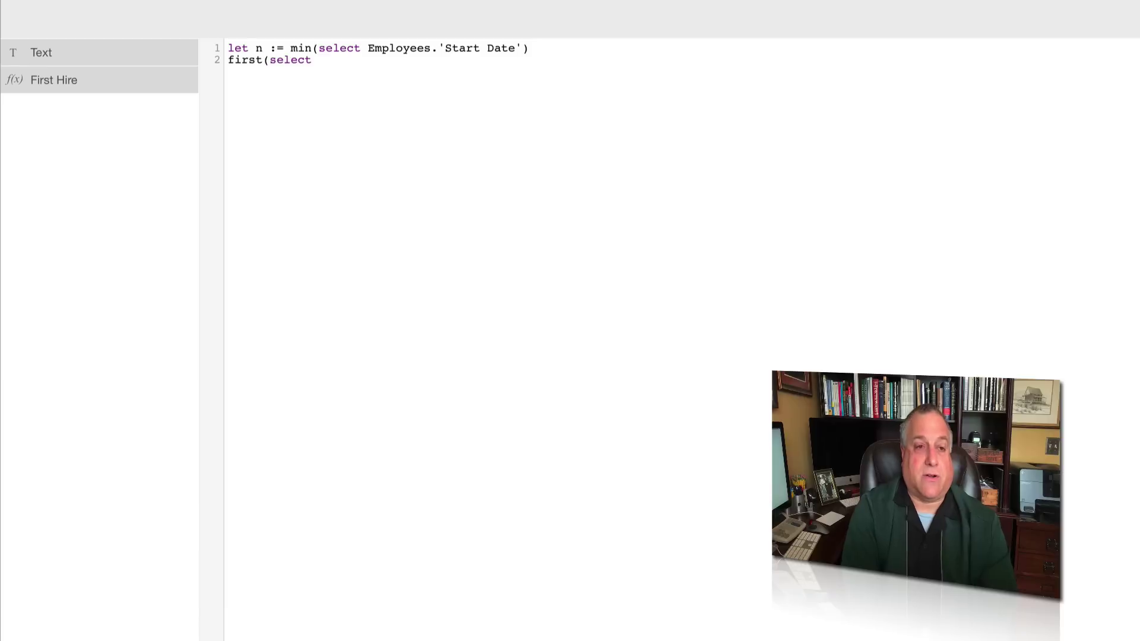
{"action": "type", "text": " Employees"}
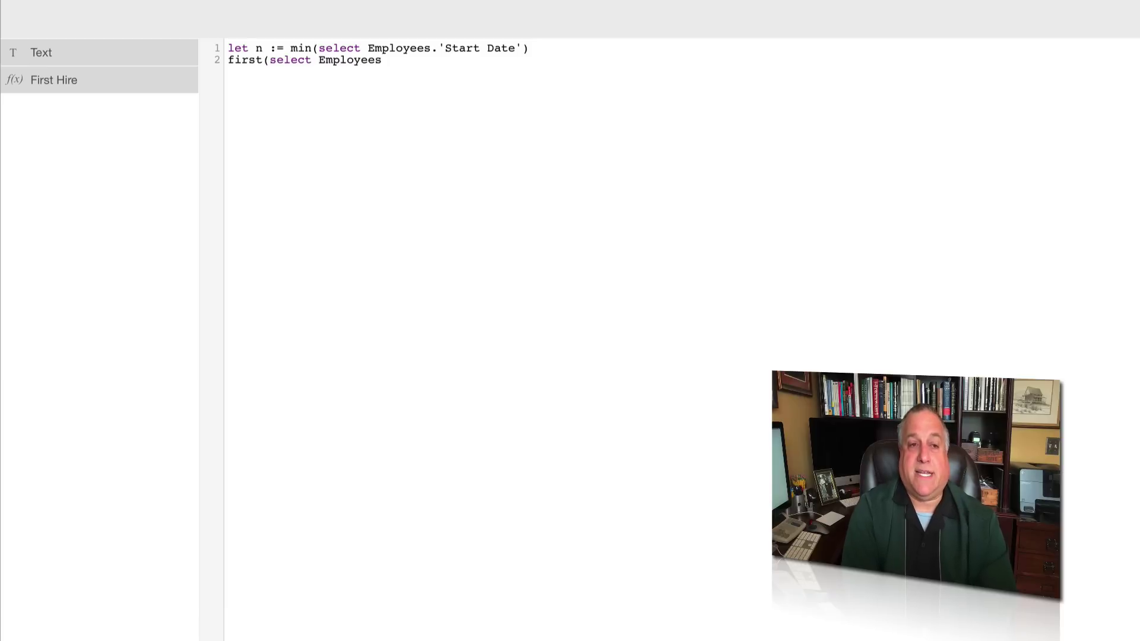
{"action": "type", "text": " where "}
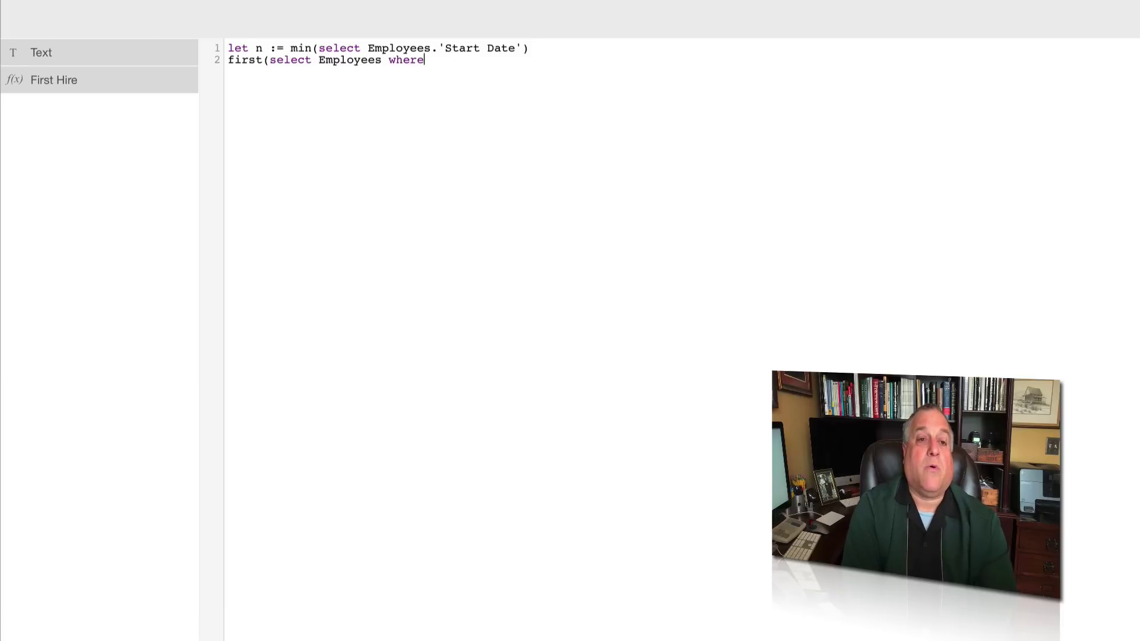
{"action": "type", "text": "'Start Dt"}
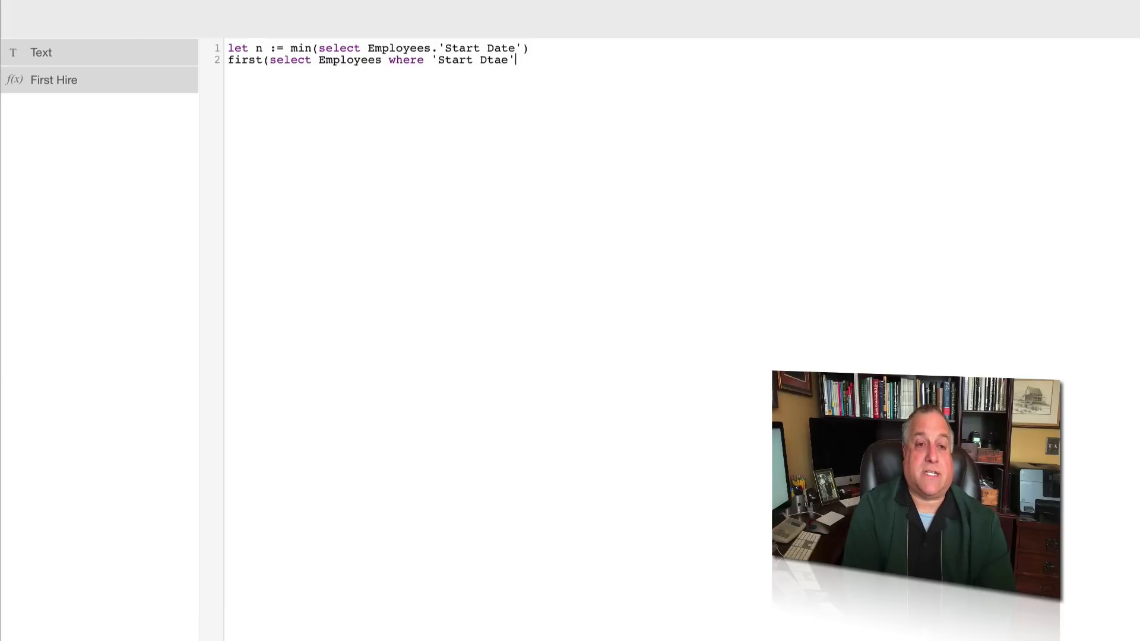
{"action": "key", "text": "Tab"}
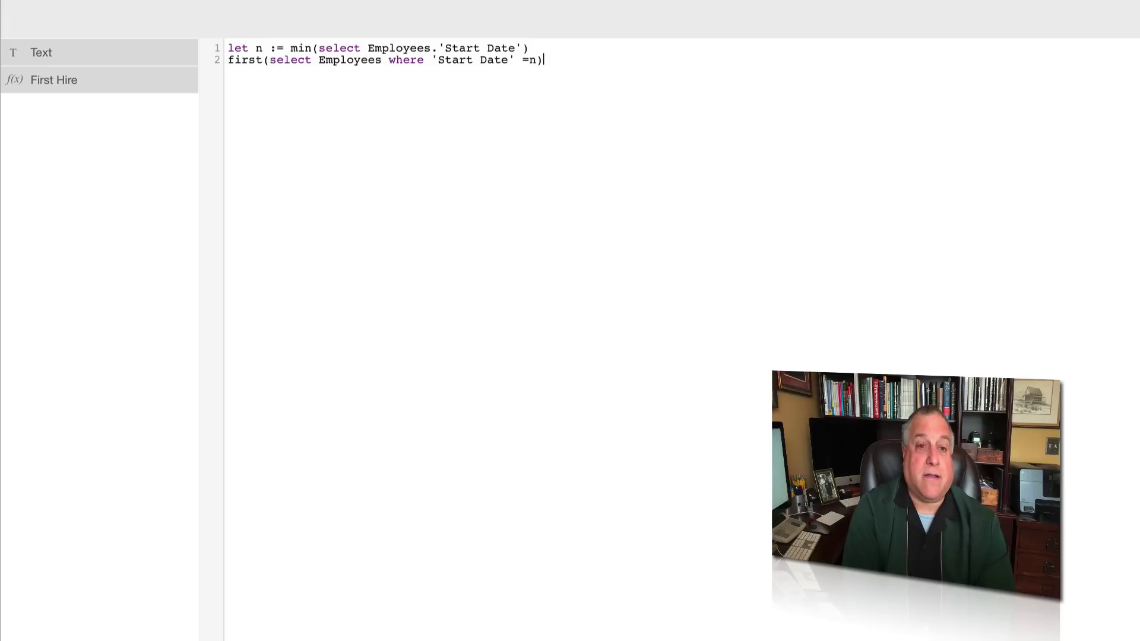
{"action": "type", "text": "=n).'"}
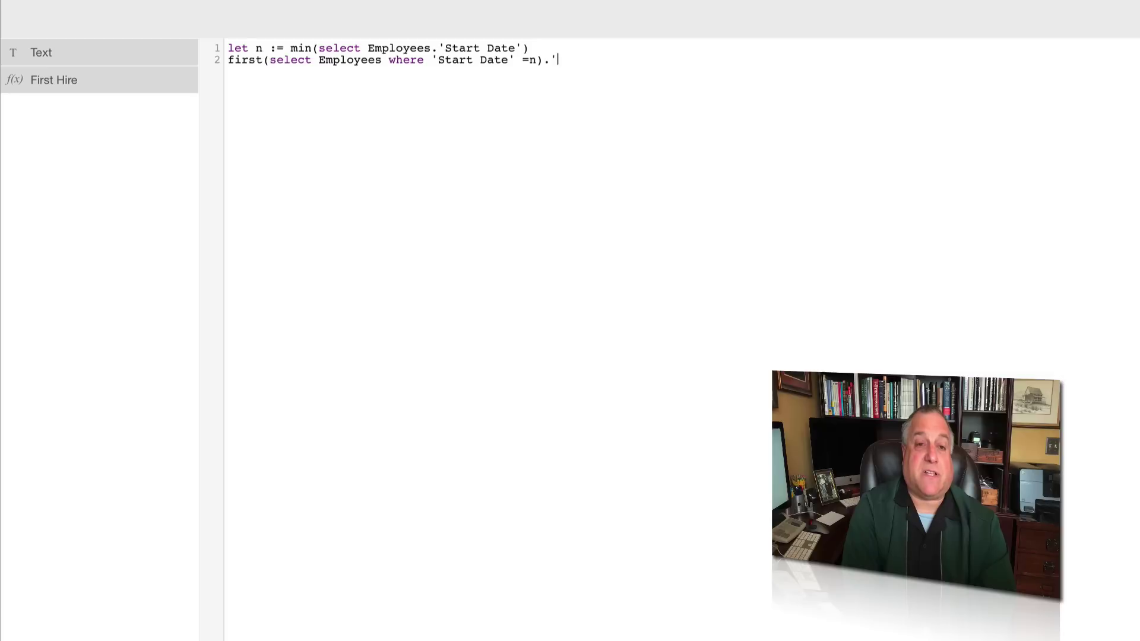
{"action": "type", "text": "Full Na"}
{"action": "key", "text": "Tab"}
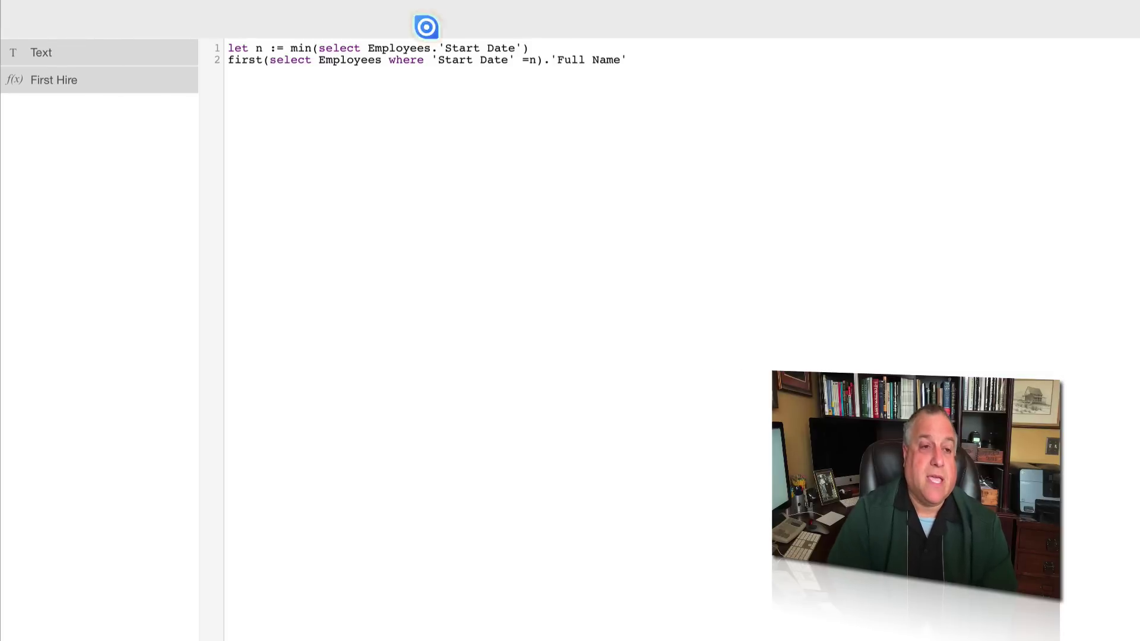
Step: Assign the second line's first(...) expression to a variable by prefixing it with let f :=
{"action": "left_click", "coordinate": [227, 59]}
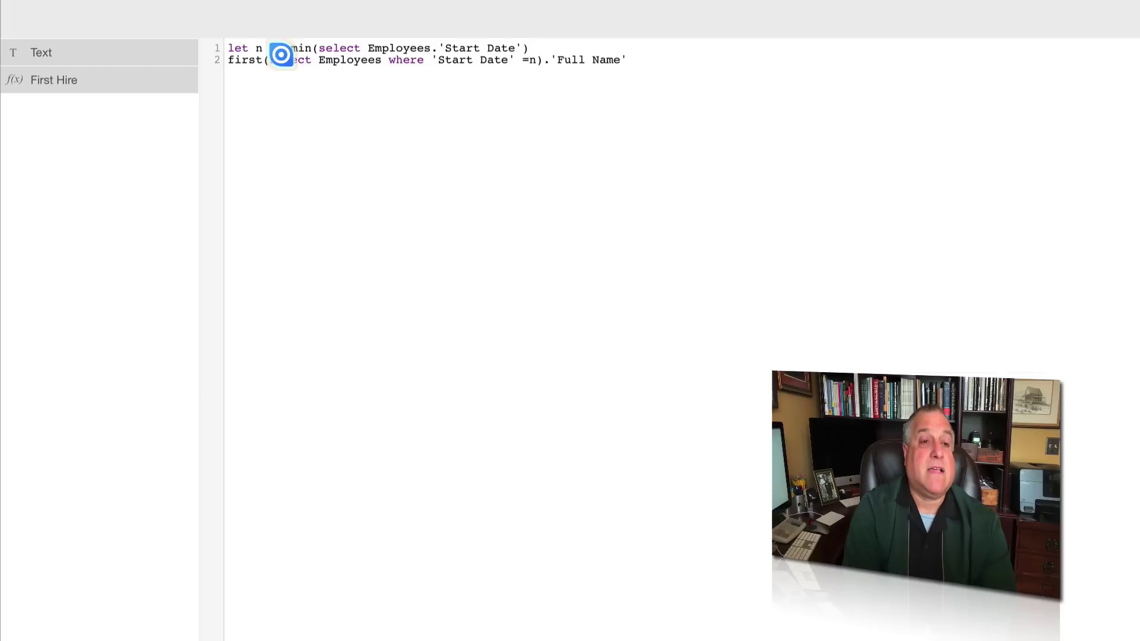
{"action": "type", "text": "let f :-="}
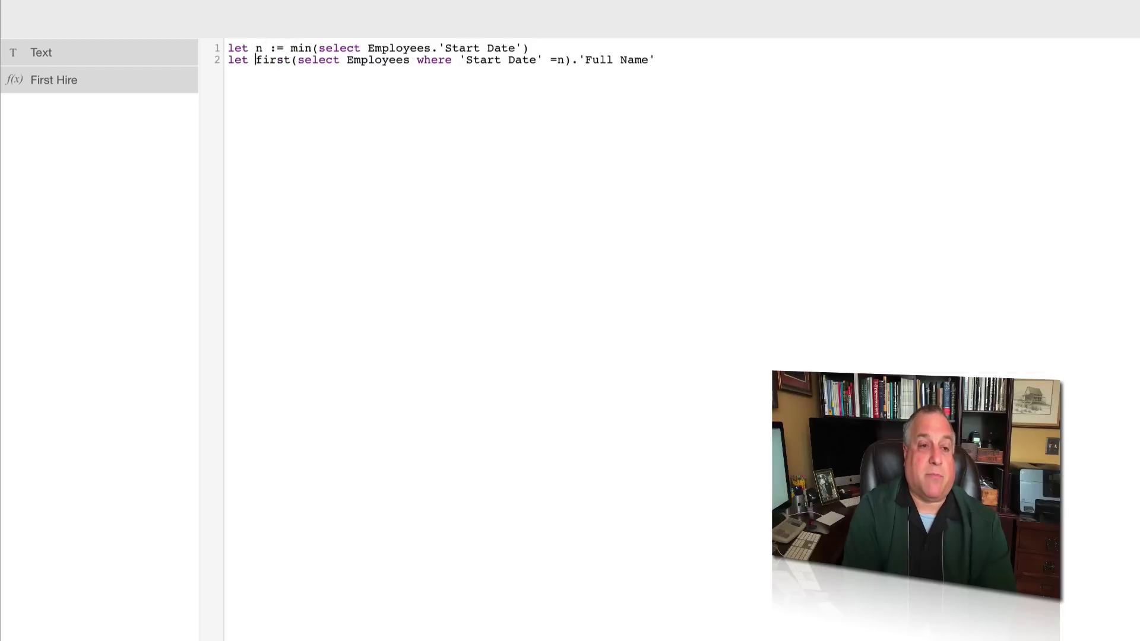
{"action": "key", "text": "BackSpace"}
{"action": "key", "text": "BackSpace"}
{"action": "type", "text": "="}
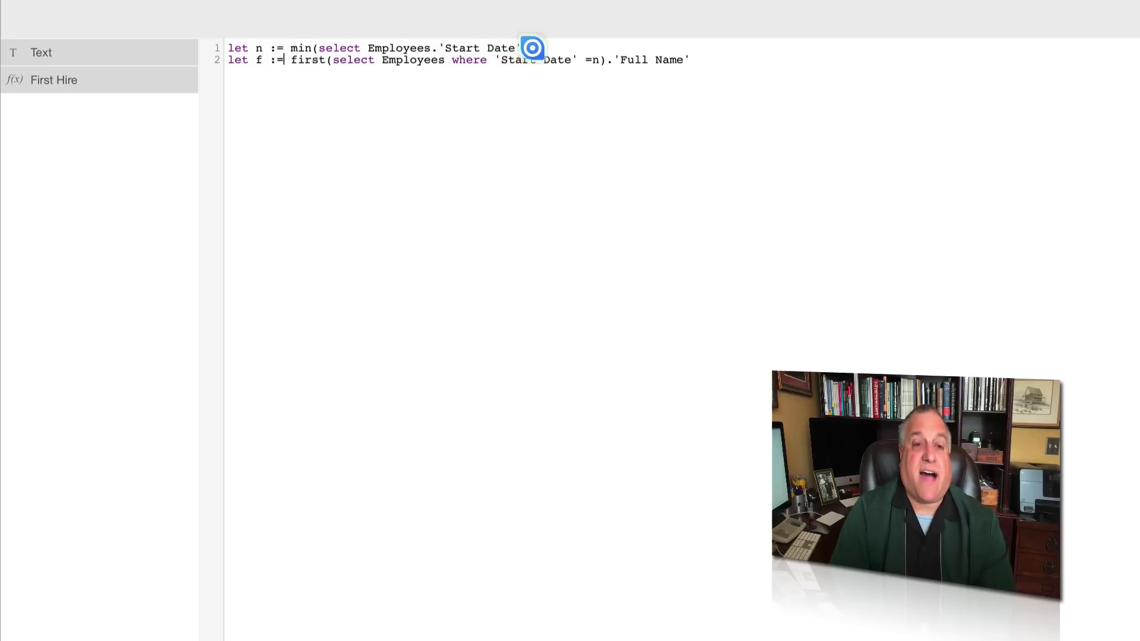
Step: Review the n and f expressions, and insert a space before n in the second line's where condition
{"action": "left_click_drag", "start_coordinate": [527, 47], "coordinate": [286, 45]}
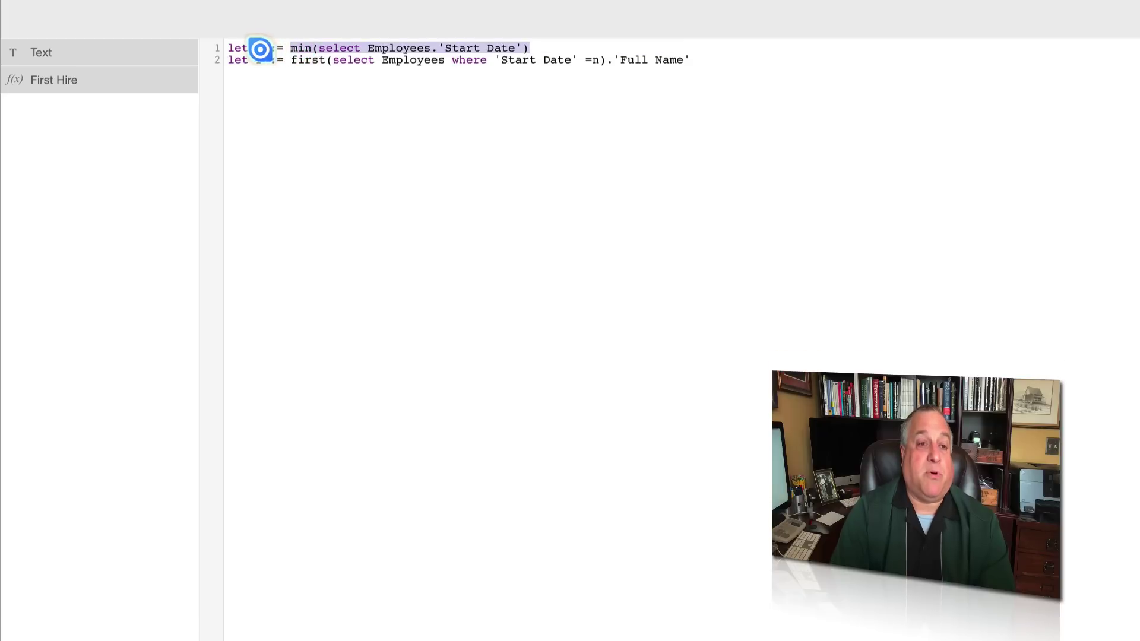
{"action": "double_click", "coordinate": [259, 48]}
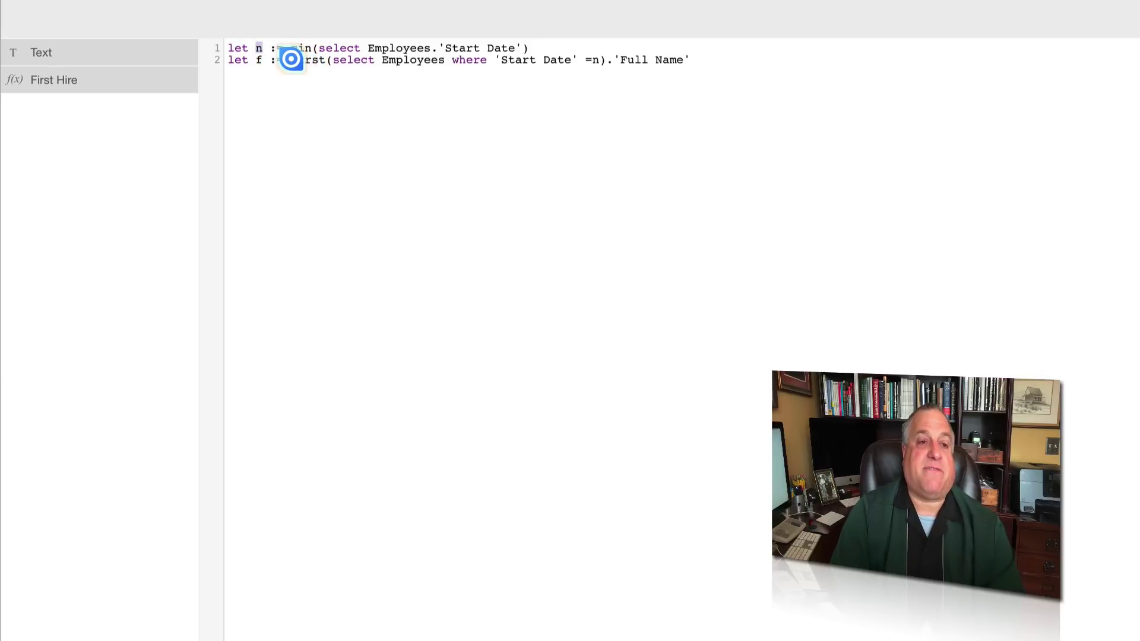
{"action": "left_click_drag", "start_coordinate": [288, 57], "coordinate": [569, 57]}
{"action": "left_click", "coordinate": [333, 59]}
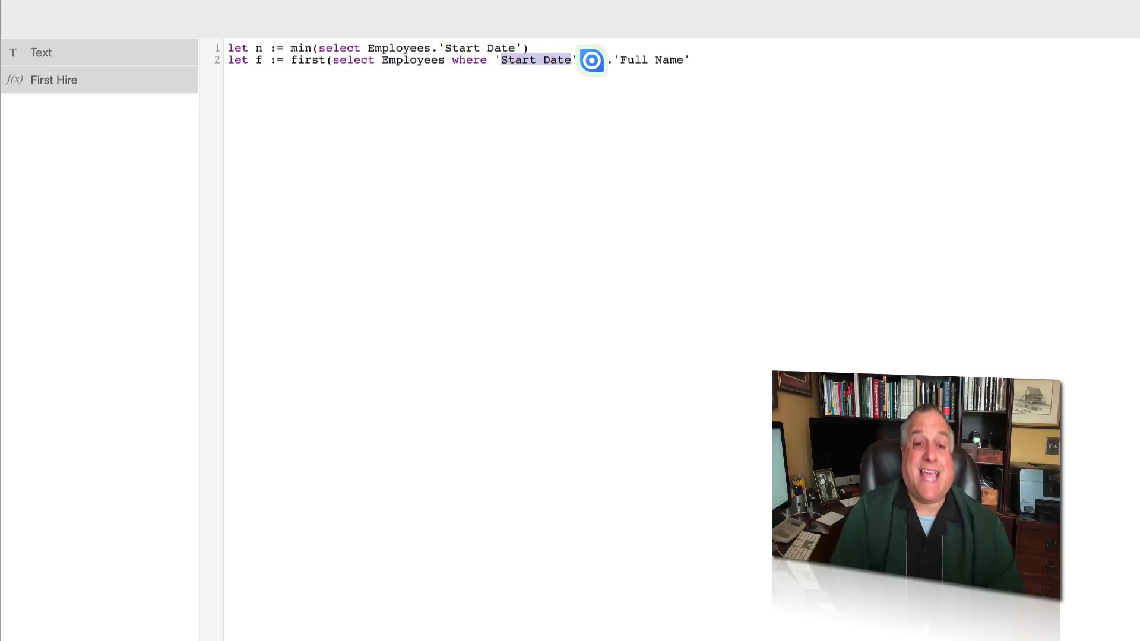
{"action": "left_click", "coordinate": [592, 60]}
{"action": "type", "text": "n"}
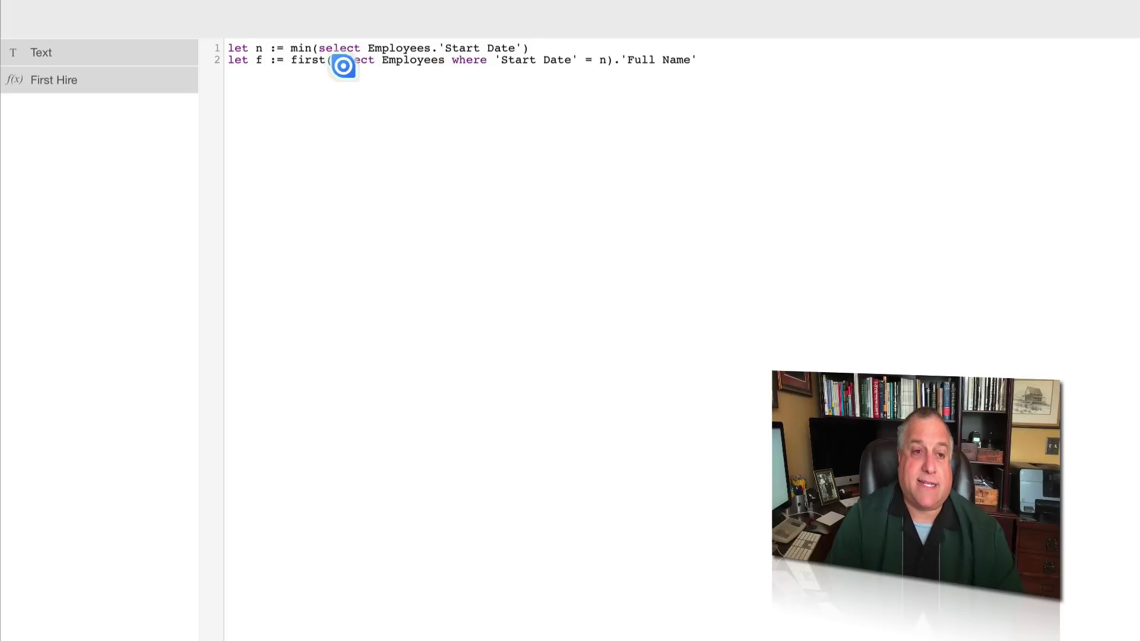
{"action": "left_click", "coordinate": [289, 59]}
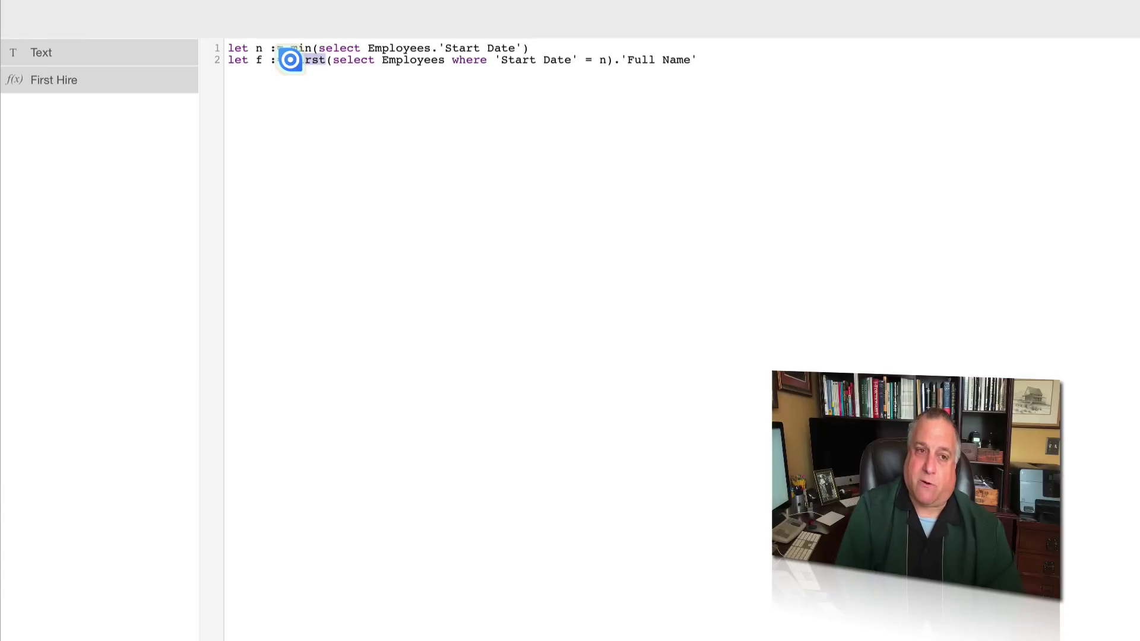
{"action": "left_click", "coordinate": [614, 61]}
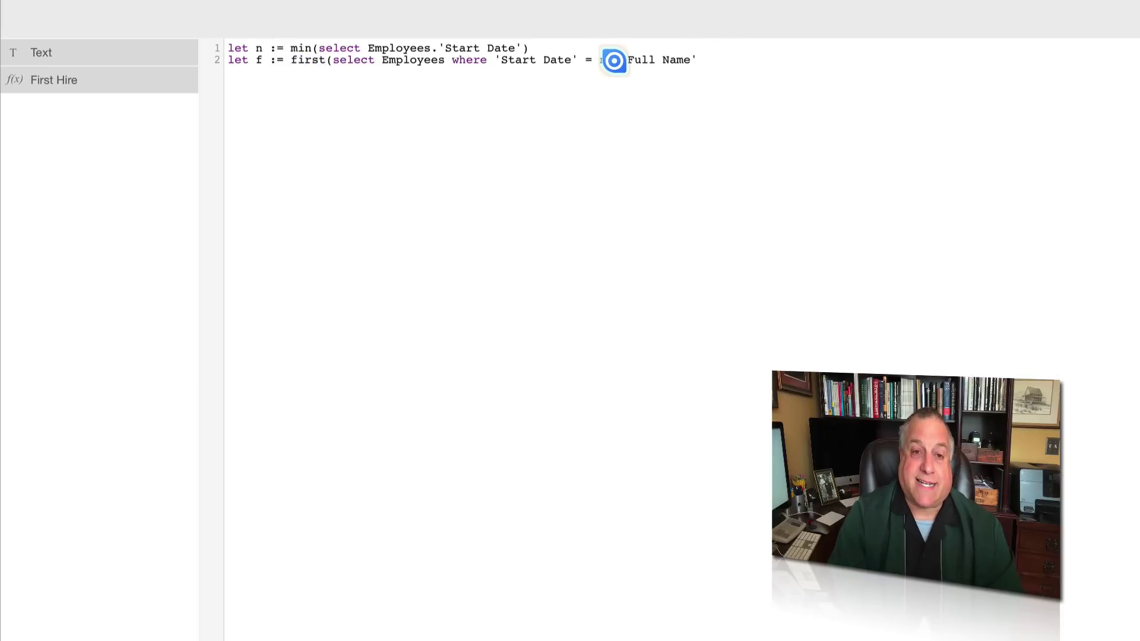
{"action": "double_click", "coordinate": [616, 60]}
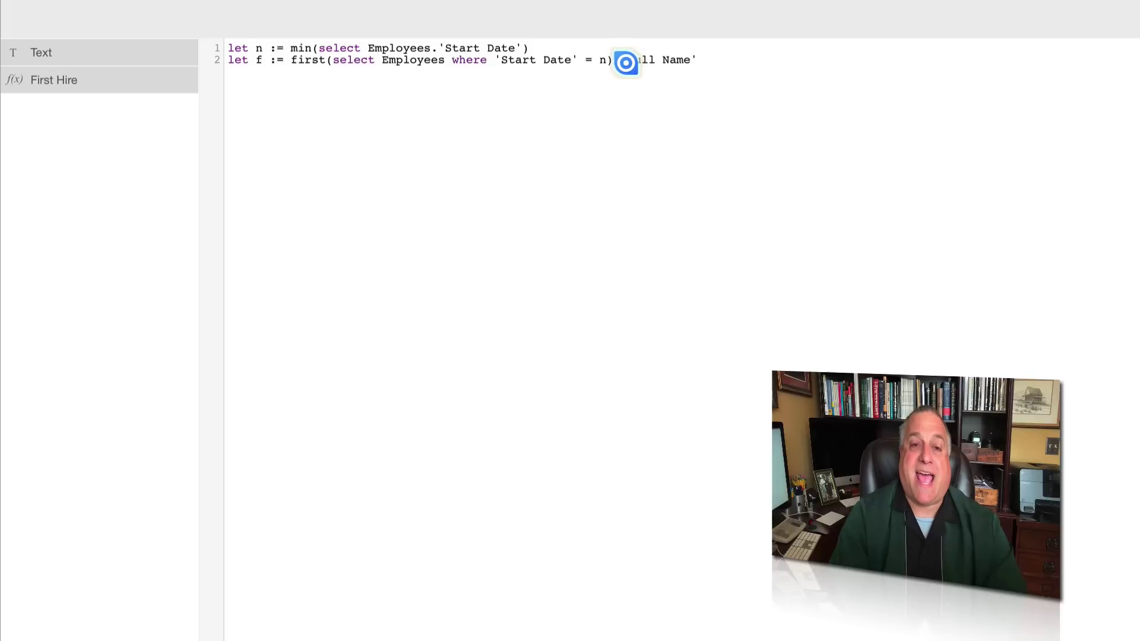
Step: Examine the second line's where condition, its n variable, the first function and the f variable
{"action": "left_click", "coordinate": [612, 60]}
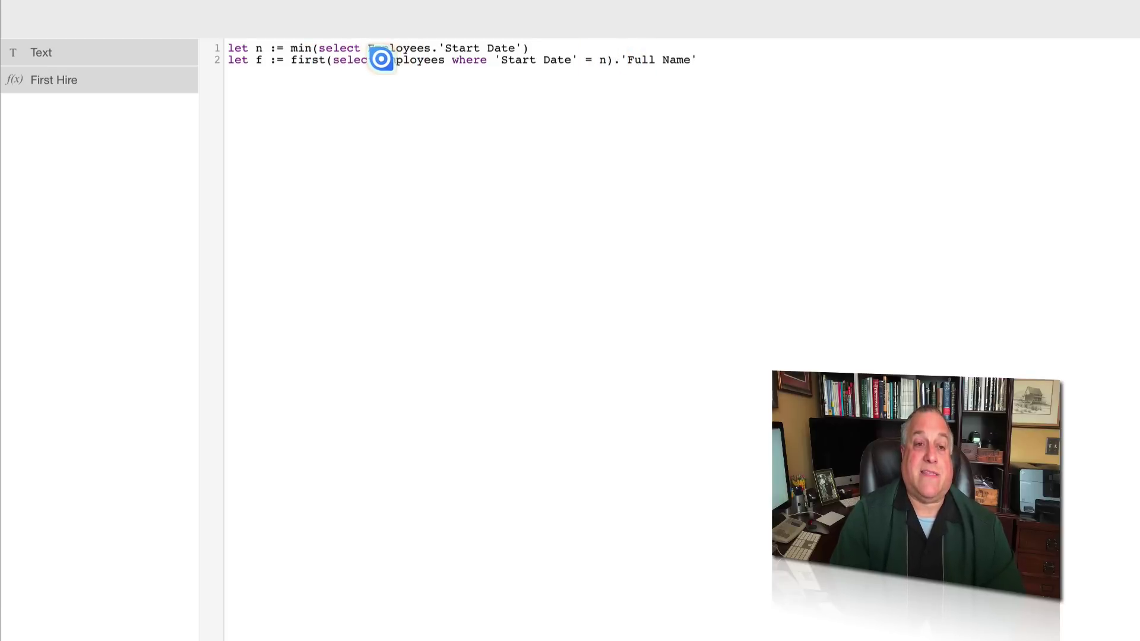
{"action": "left_click_drag", "start_coordinate": [382, 60], "coordinate": [608, 60]}
{"action": "left_click", "coordinate": [452, 57]}
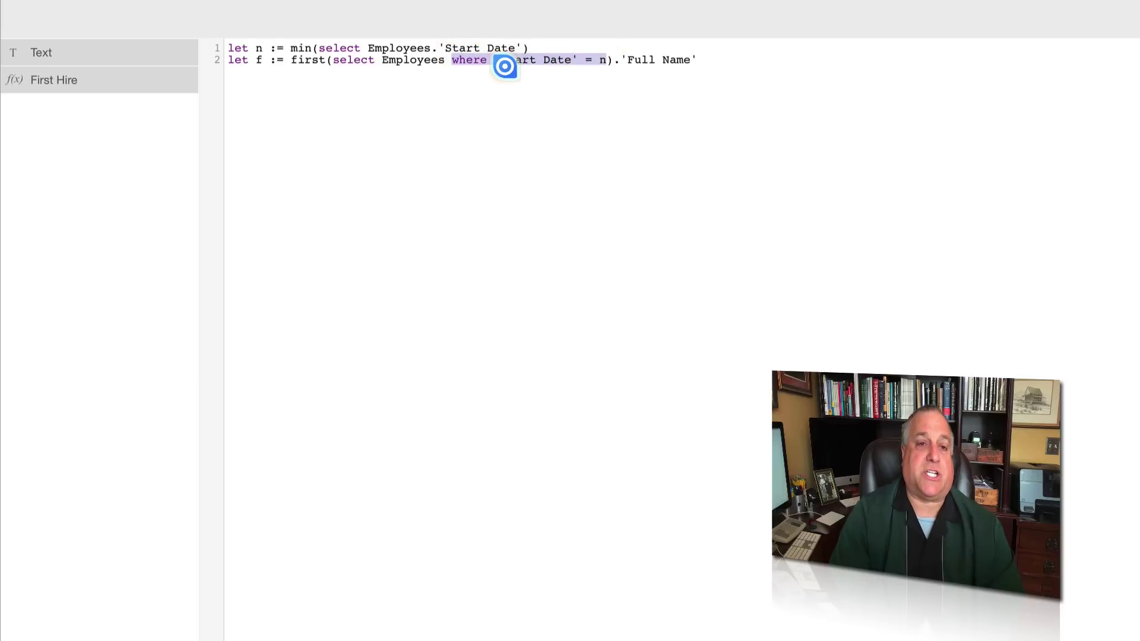
{"action": "left_click", "coordinate": [508, 59]}
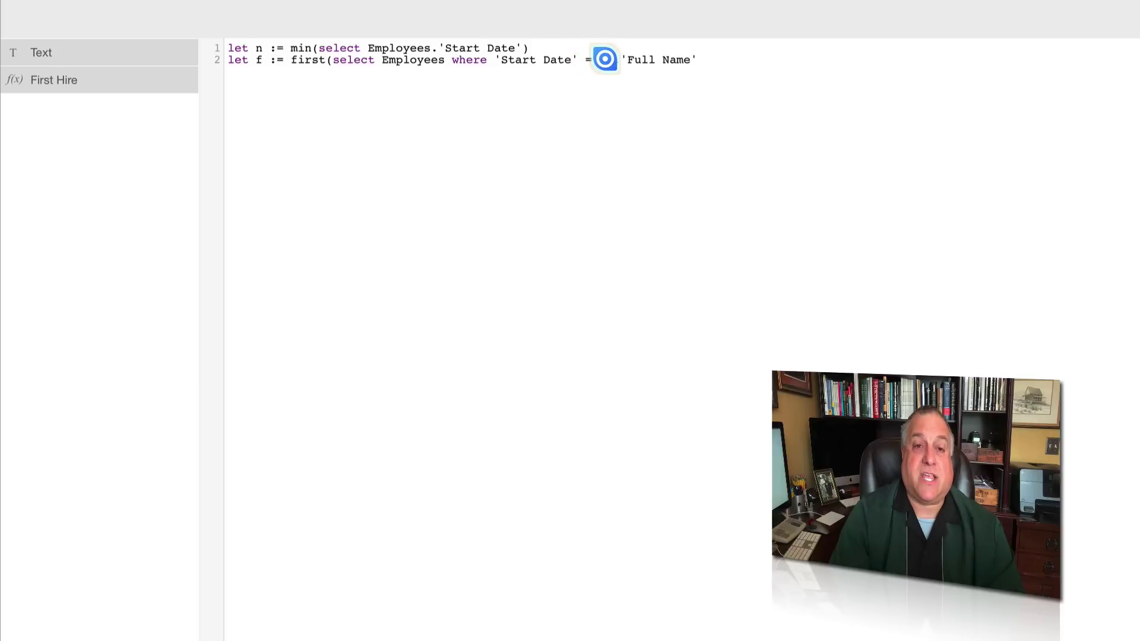
{"action": "double_click", "coordinate": [602, 60]}
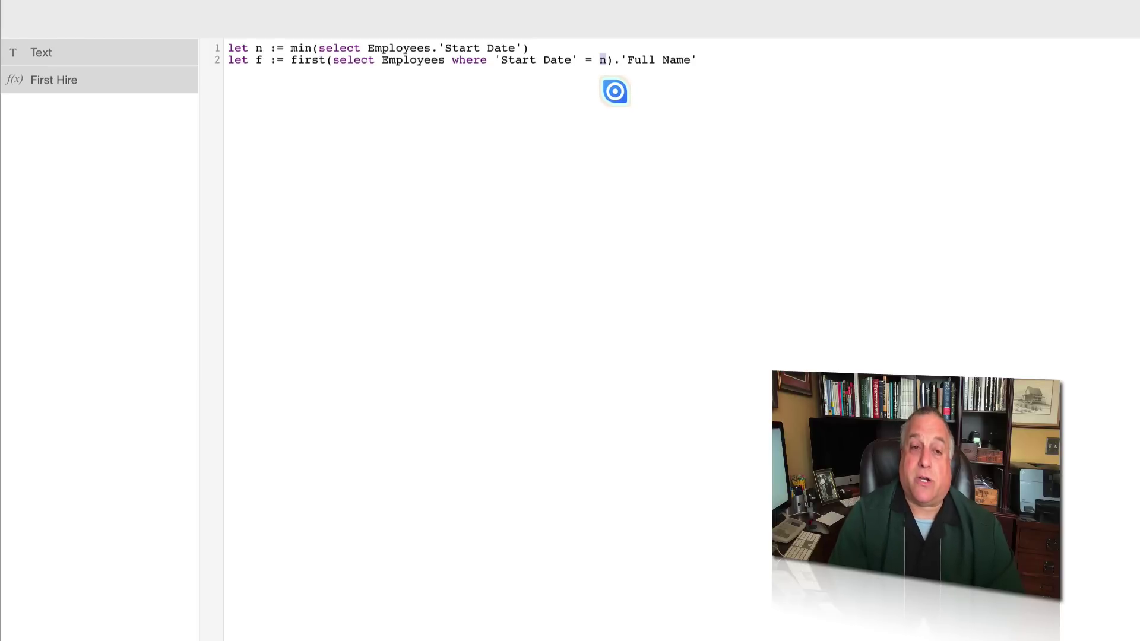
{"action": "left_click", "coordinate": [318, 60]}
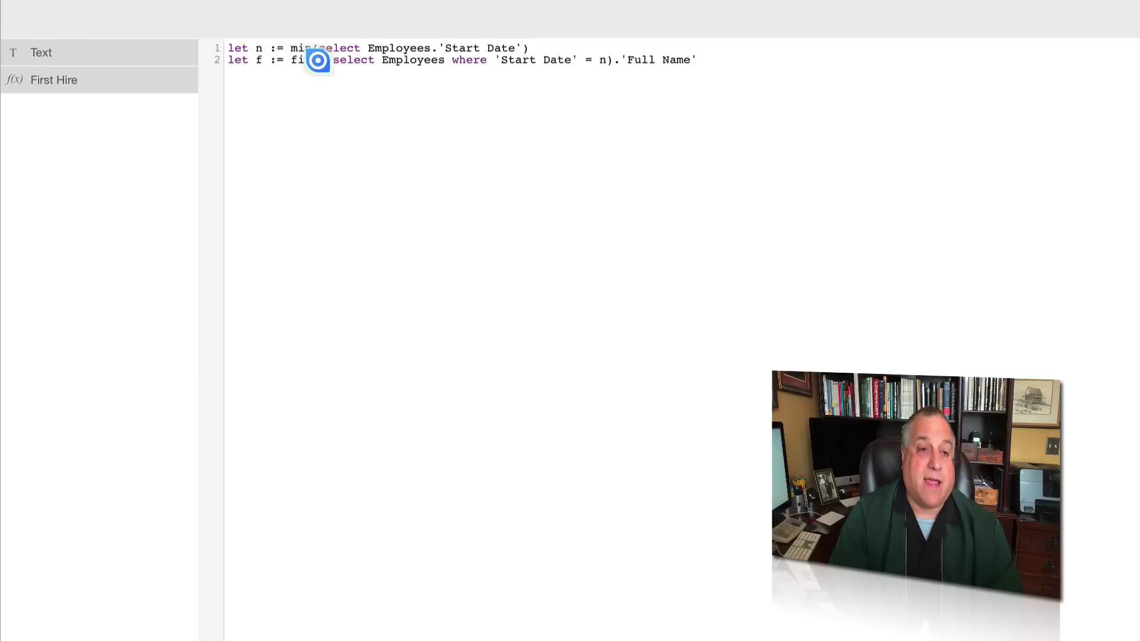
{"action": "double_click", "coordinate": [293, 59]}
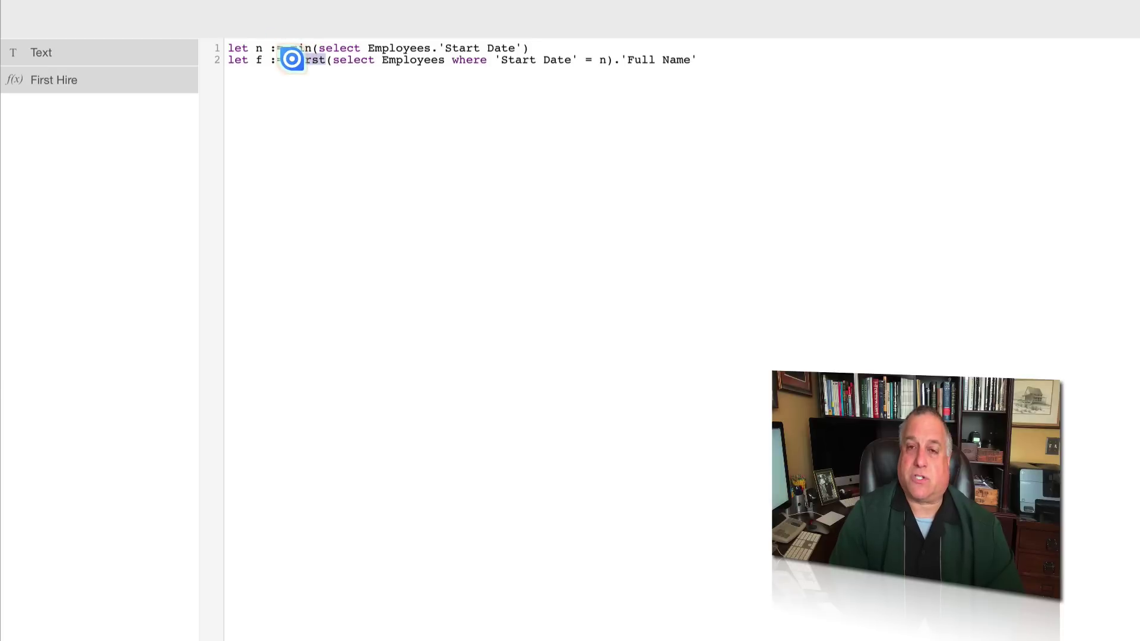
{"action": "key", "text": "End"}
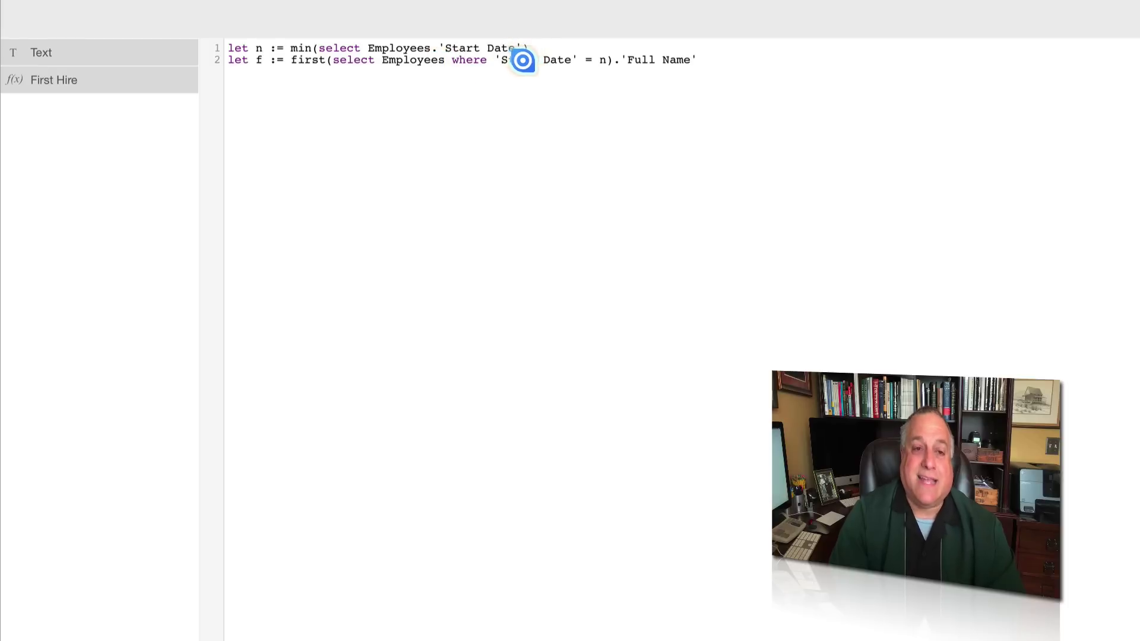
{"action": "double_click", "coordinate": [258, 60]}
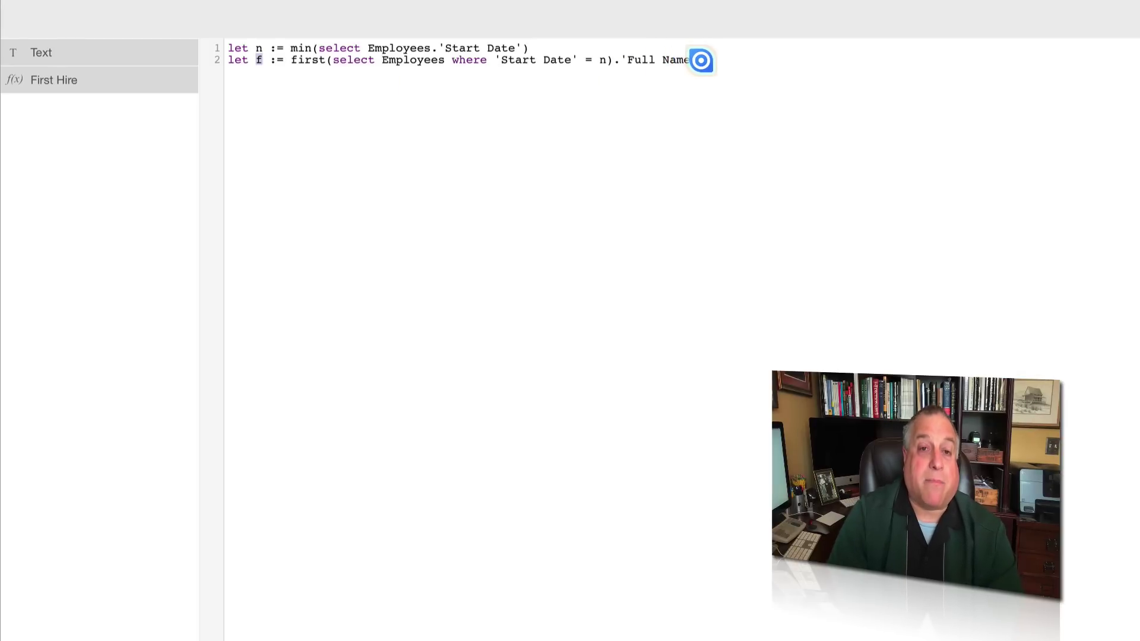
Step: Add a third formula line reading f + " (" + n + ")" and save the First Hire field
{"action": "left_click", "coordinate": [699, 59]}
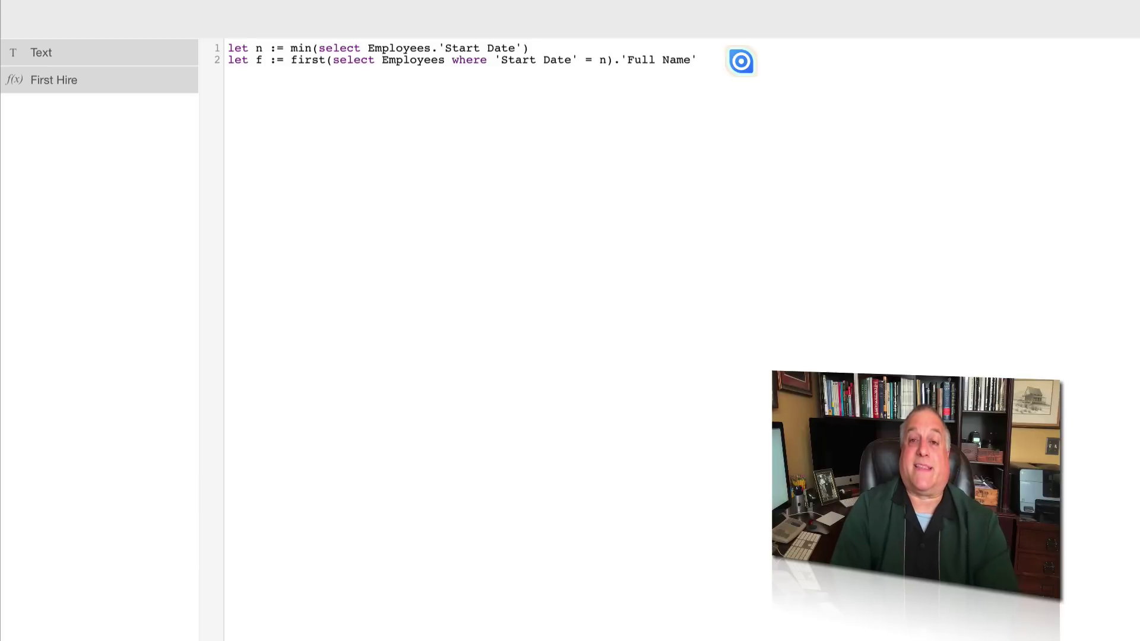
{"action": "key", "text": "Return"}
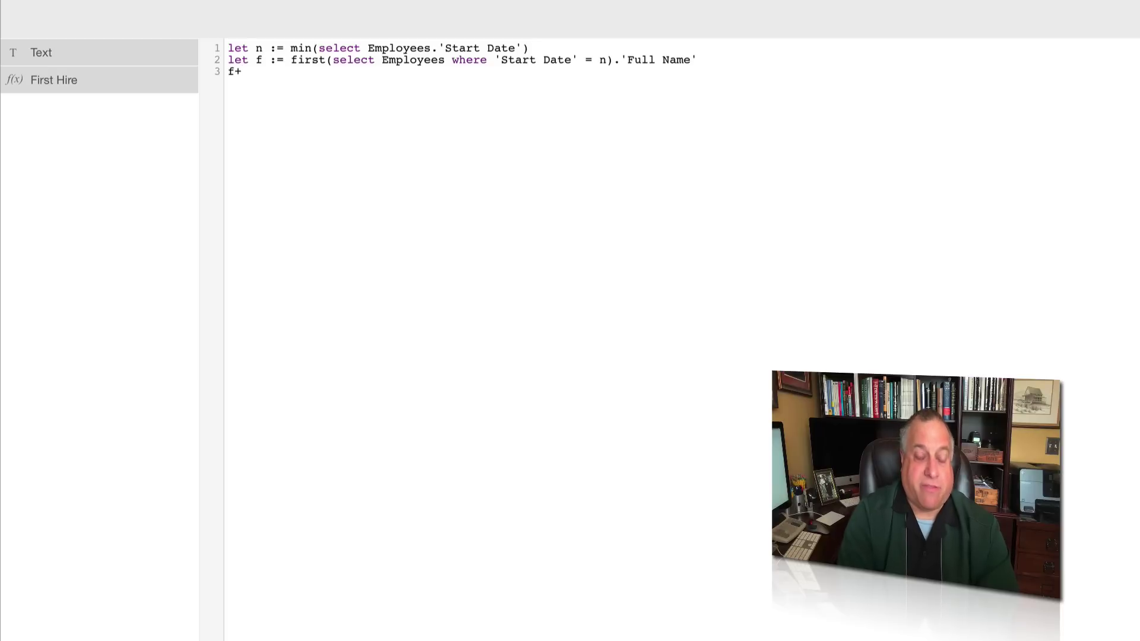
{"action": "type", "text": "\""}
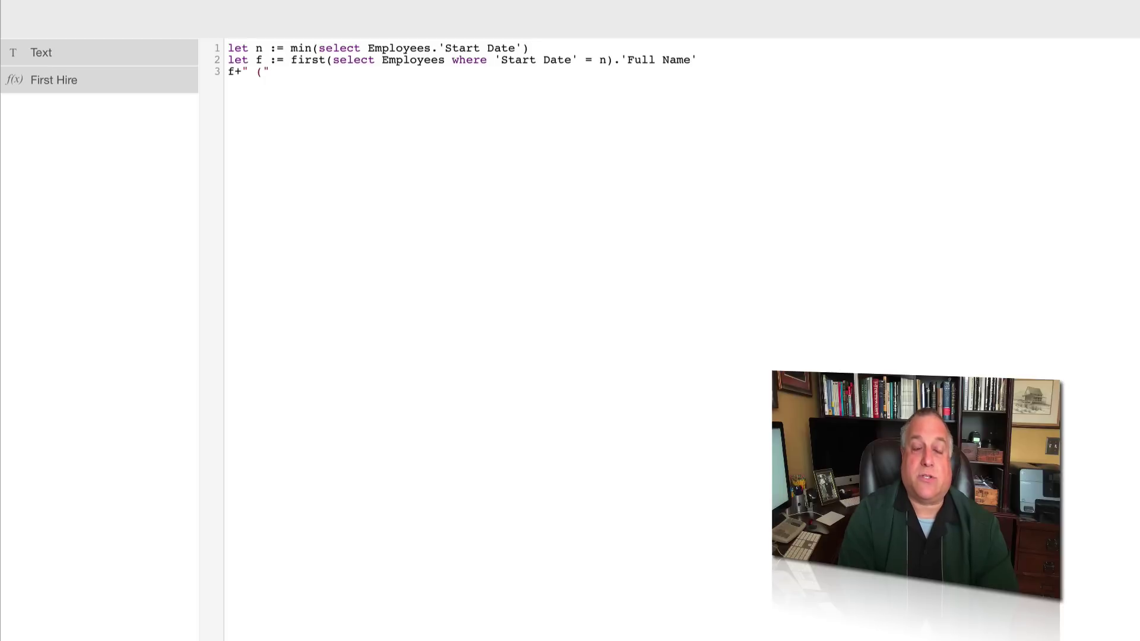
{"action": "type", "text": "(\"+"}
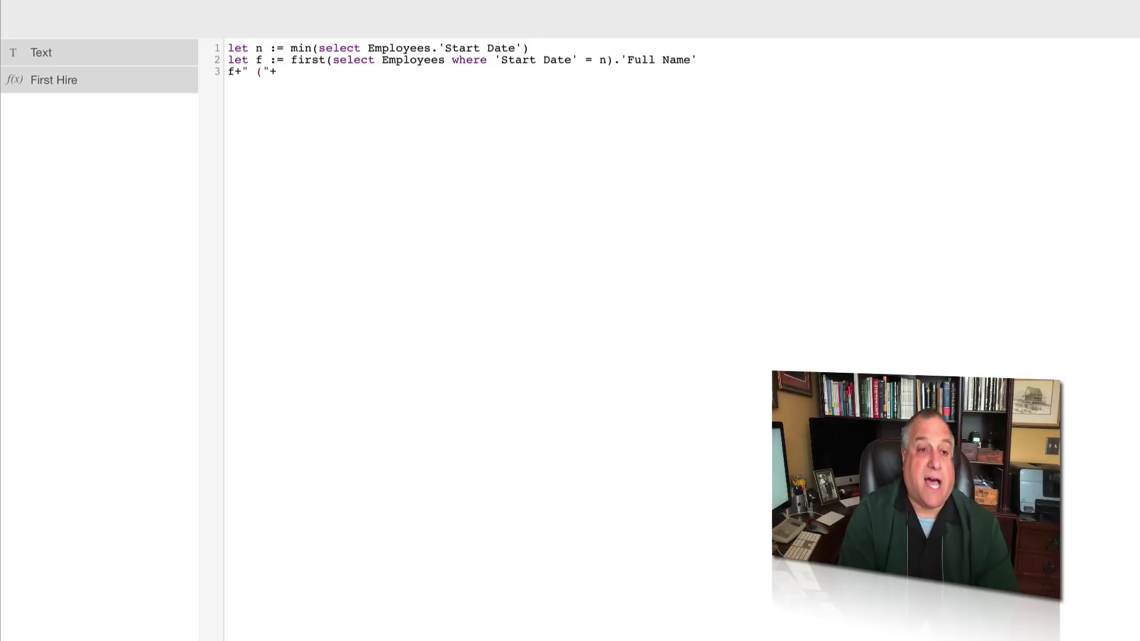
{"action": "type", "text": "n"}
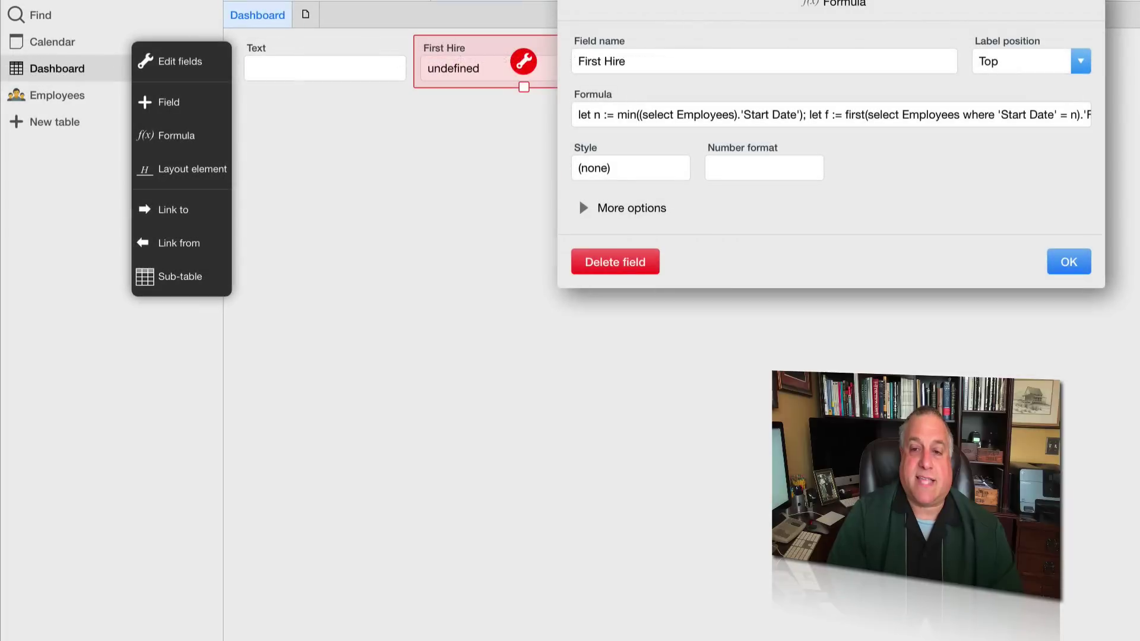
{"action": "left_click", "coordinate": [1068, 259]}
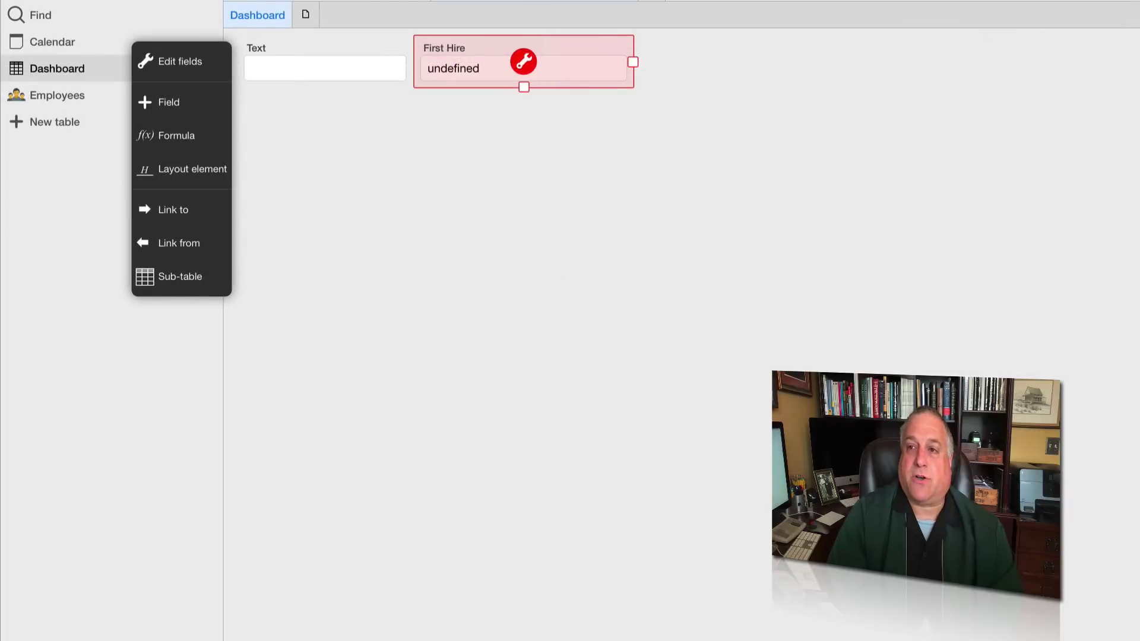
{"action": "left_click", "coordinate": [711, 228]}
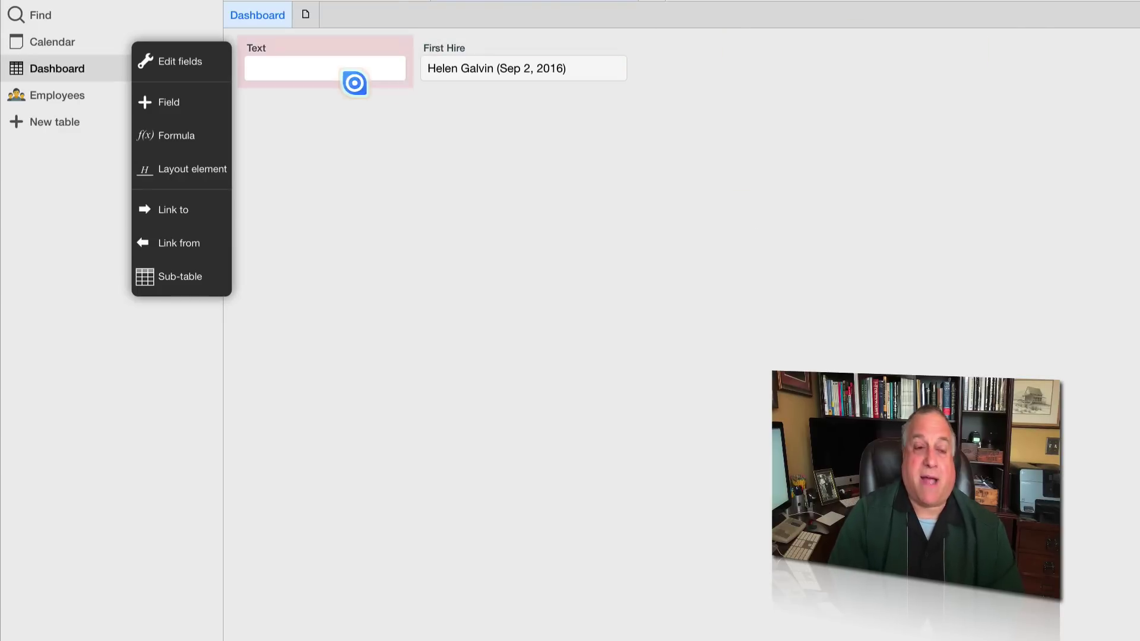
Step: Copy the entire three-line formula of the First Hire field and close its settings
{"action": "left_click", "coordinate": [476, 70]}
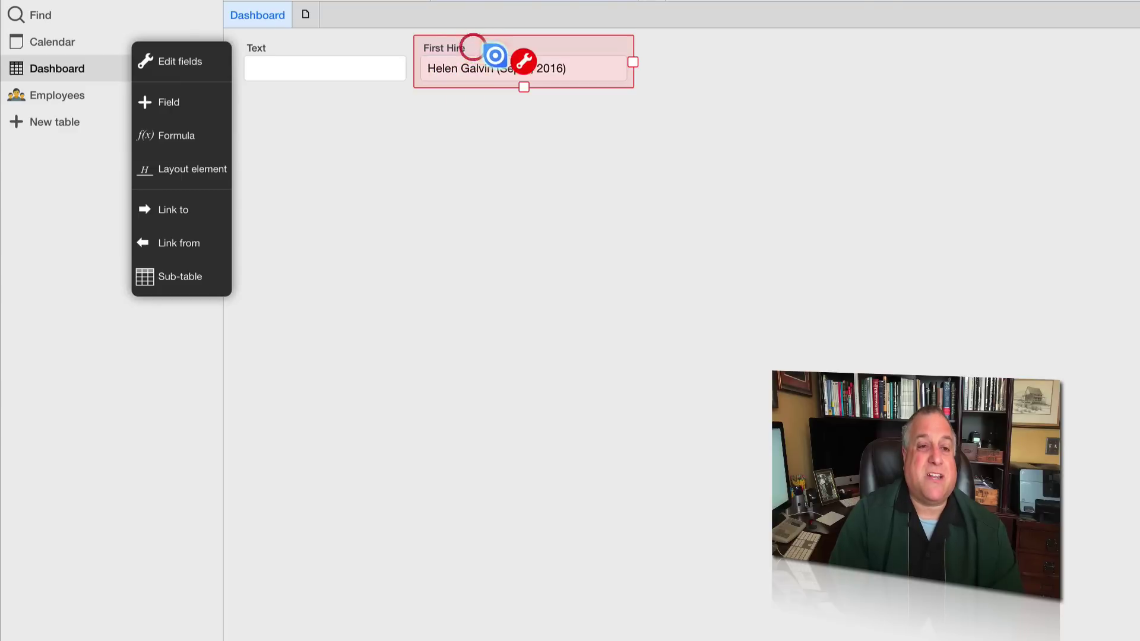
{"action": "left_click", "coordinate": [521, 59]}
{"action": "left_click", "coordinate": [770, 116]}
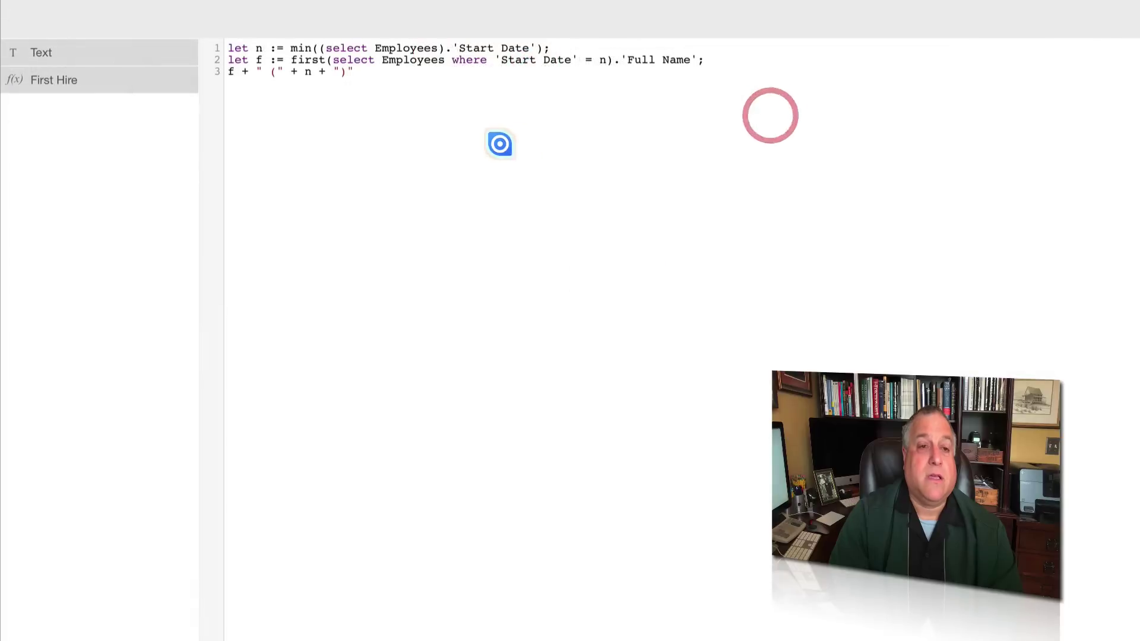
{"action": "left_click_drag", "start_coordinate": [361, 71], "coordinate": [170, 28]}
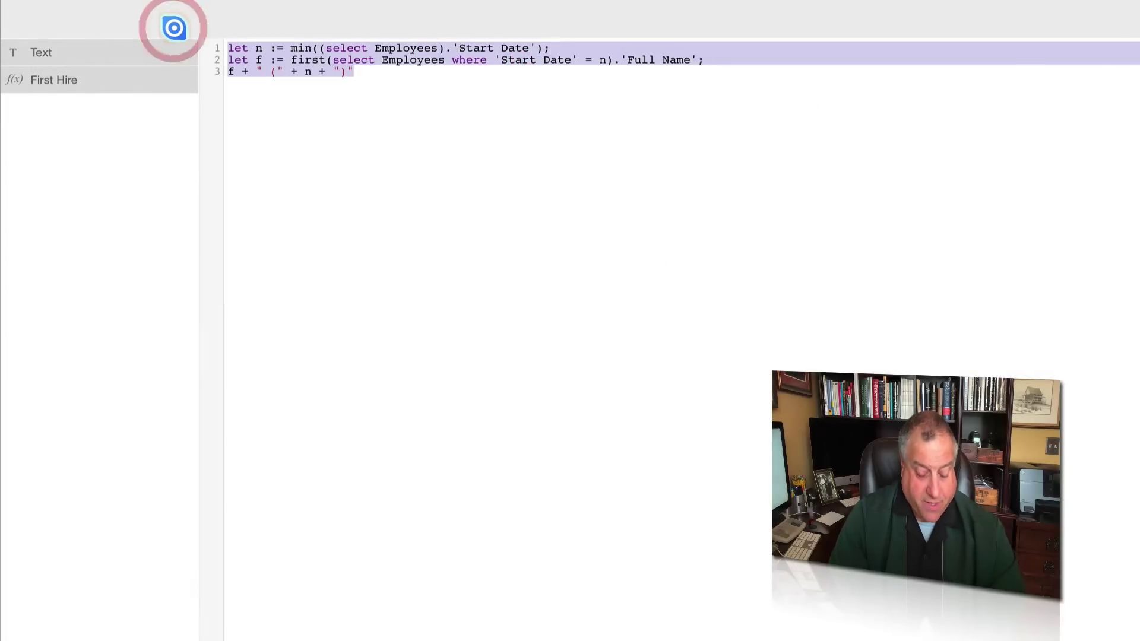
{"action": "right_click", "coordinate": [239, 55]}
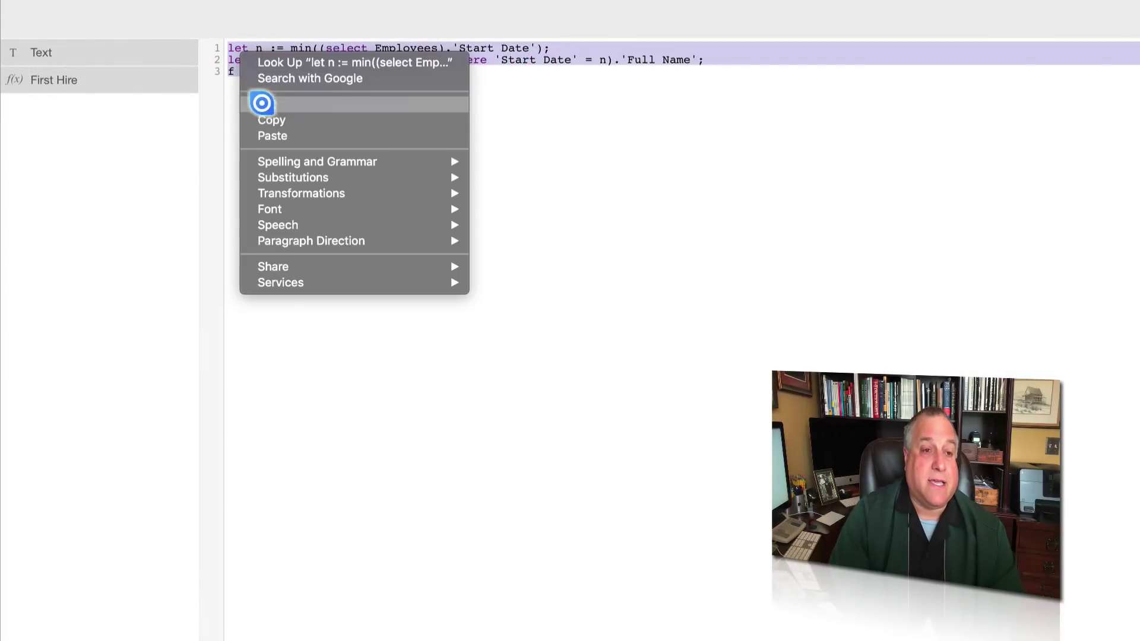
{"action": "left_click", "coordinate": [261, 119]}
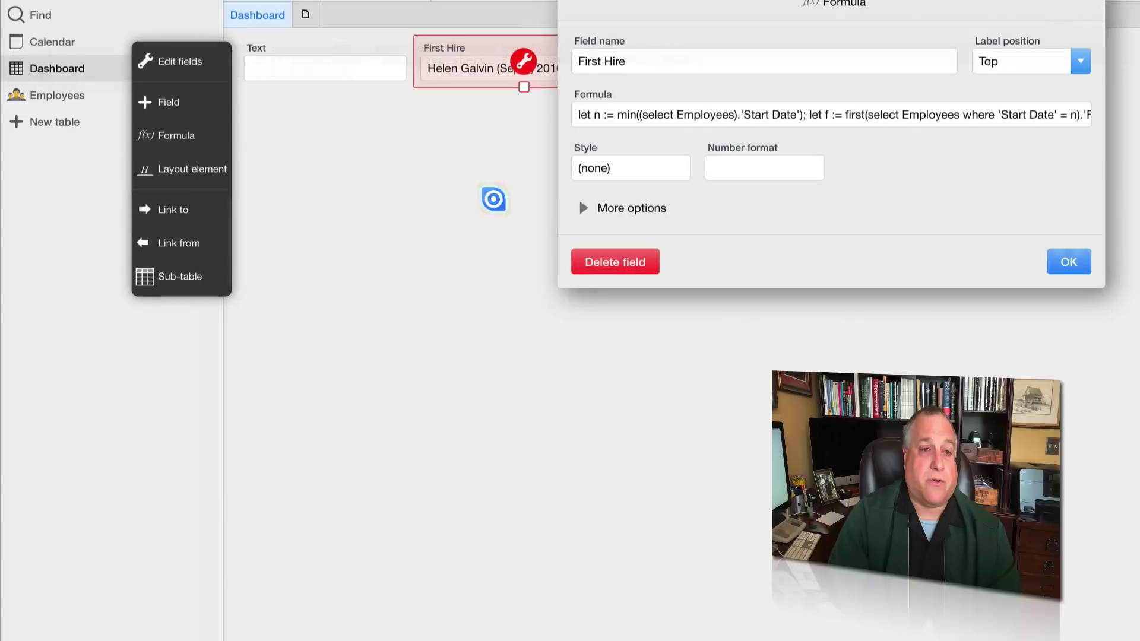
{"action": "left_click", "coordinate": [1048, 266]}
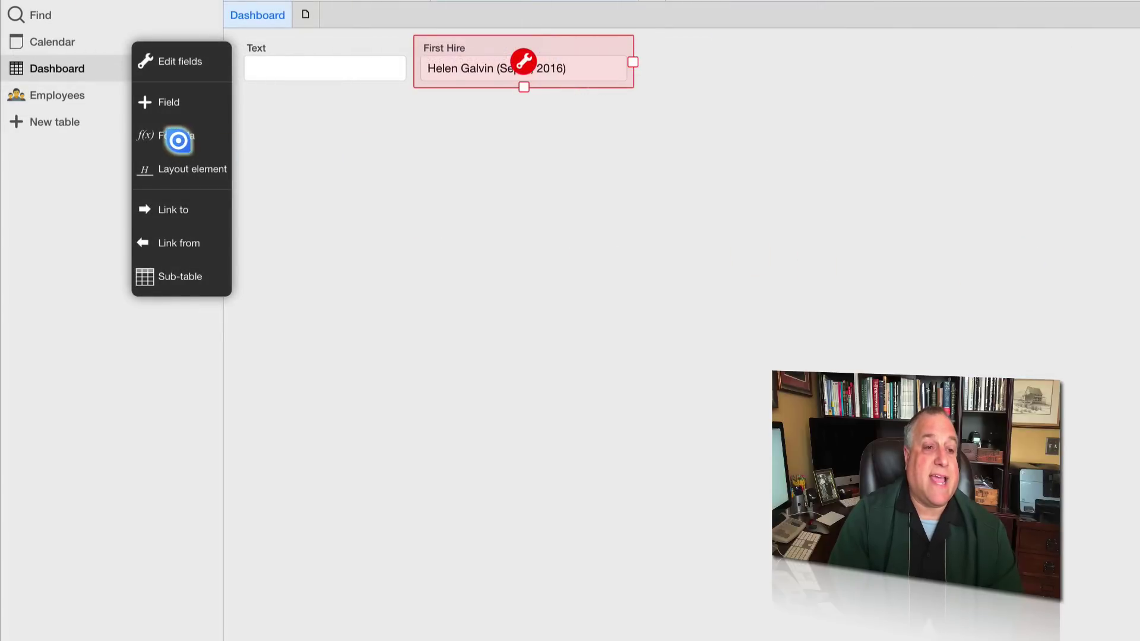
Step: Add a new formula field to the Dashboard and paste the copied First Hire formula into it
{"action": "left_click", "coordinate": [178, 135]}
{"action": "left_click", "coordinate": [283, 118]}
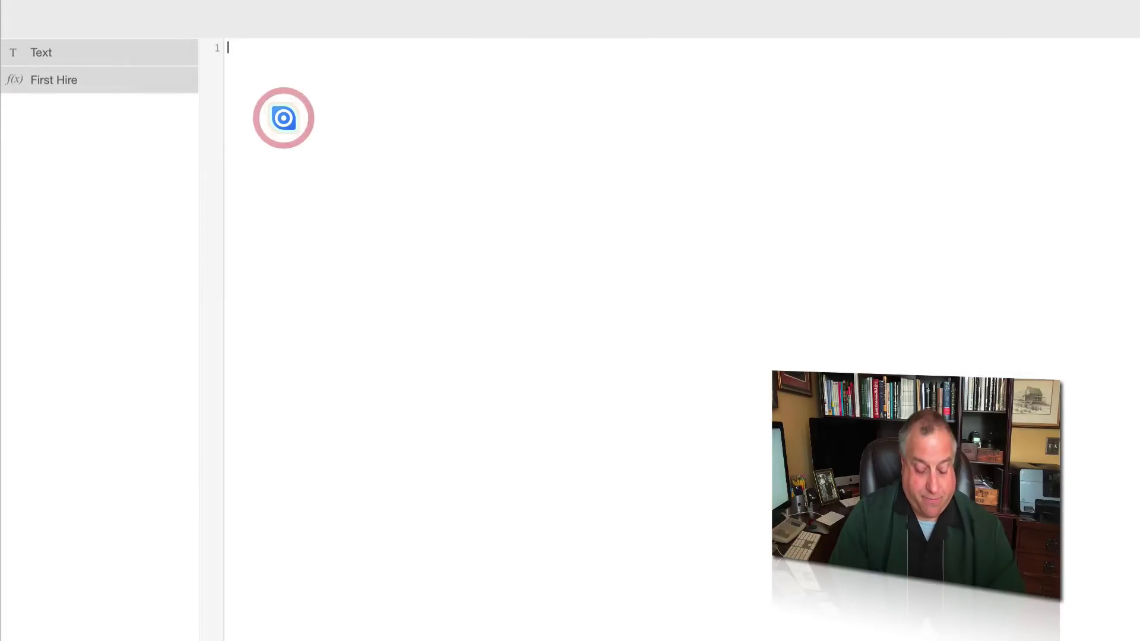
{"action": "right_click", "coordinate": [325, 122]}
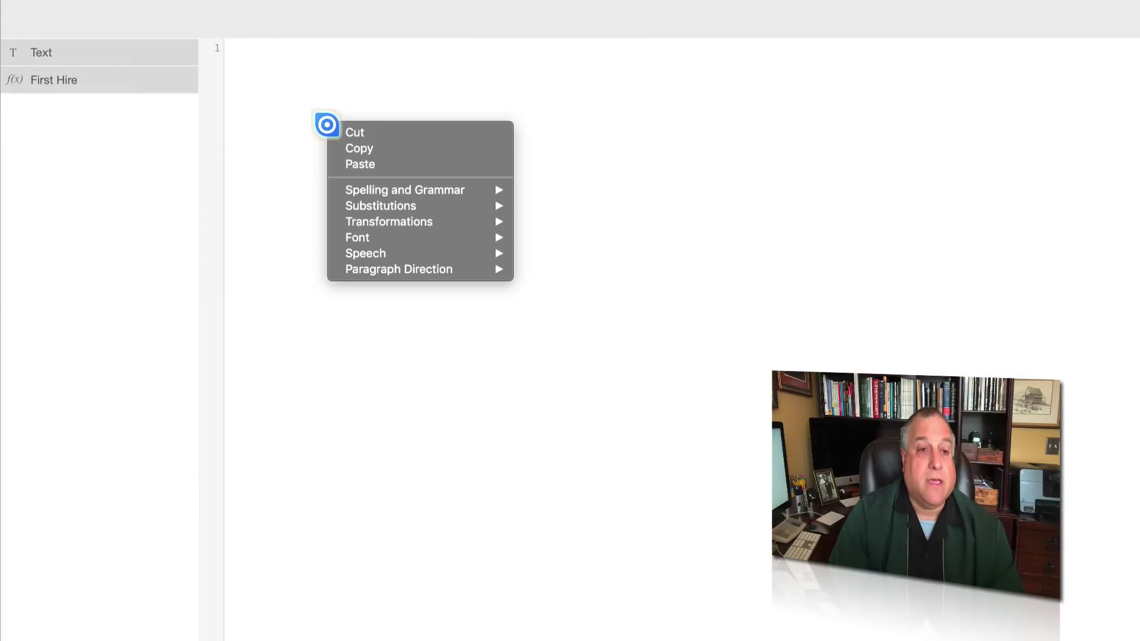
{"action": "left_click", "coordinate": [344, 164]}
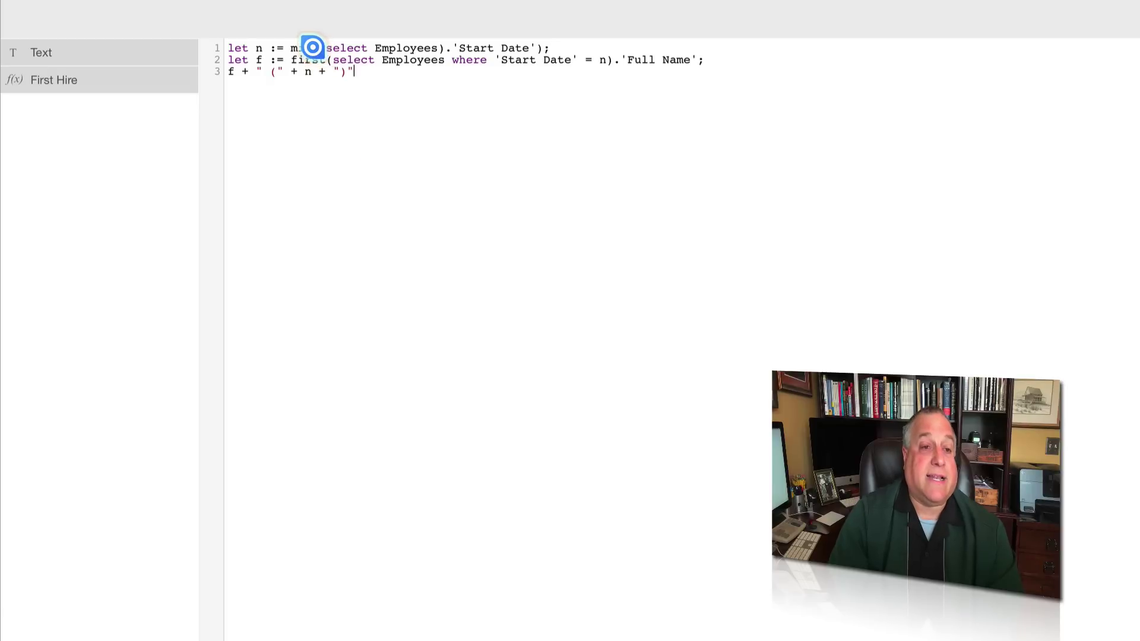
Step: Replace min with max in the pasted formula's first line and first with last in its second line
{"action": "double_click", "coordinate": [293, 47]}
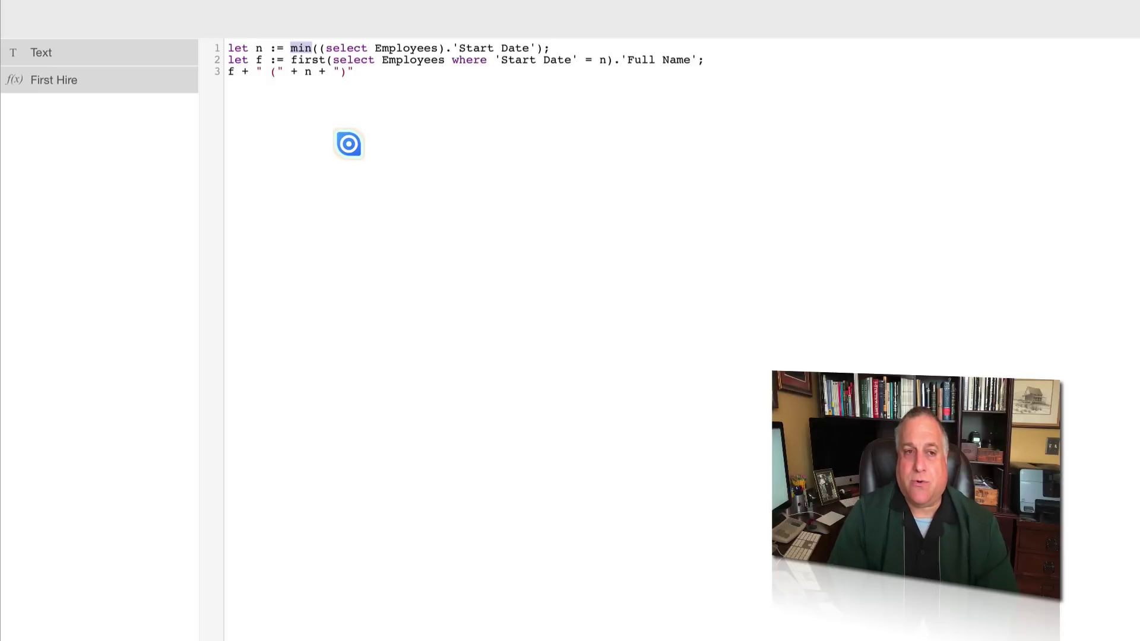
{"action": "left_click", "coordinate": [348, 143]}
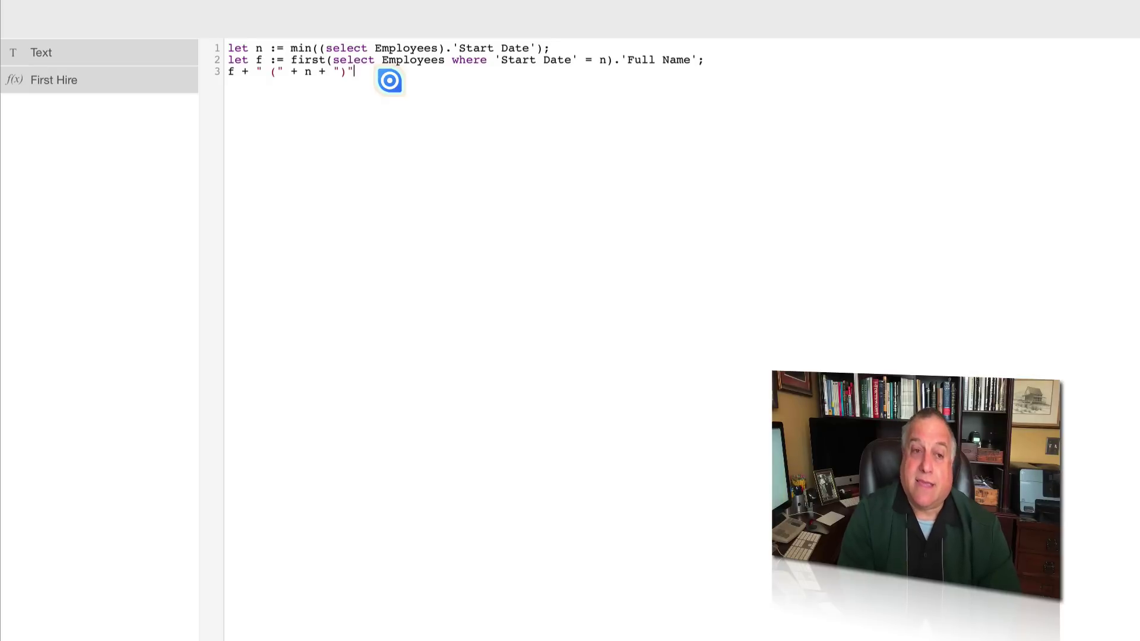
{"action": "left_click_drag", "start_coordinate": [312, 48], "coordinate": [289, 49]}
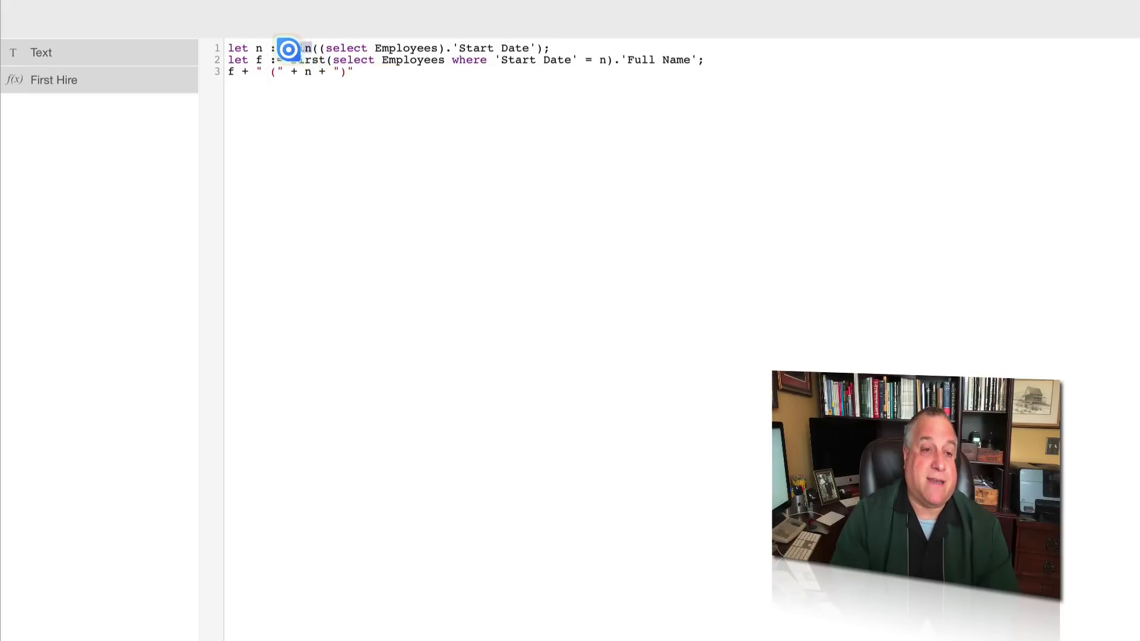
{"action": "type", "text": "max"}
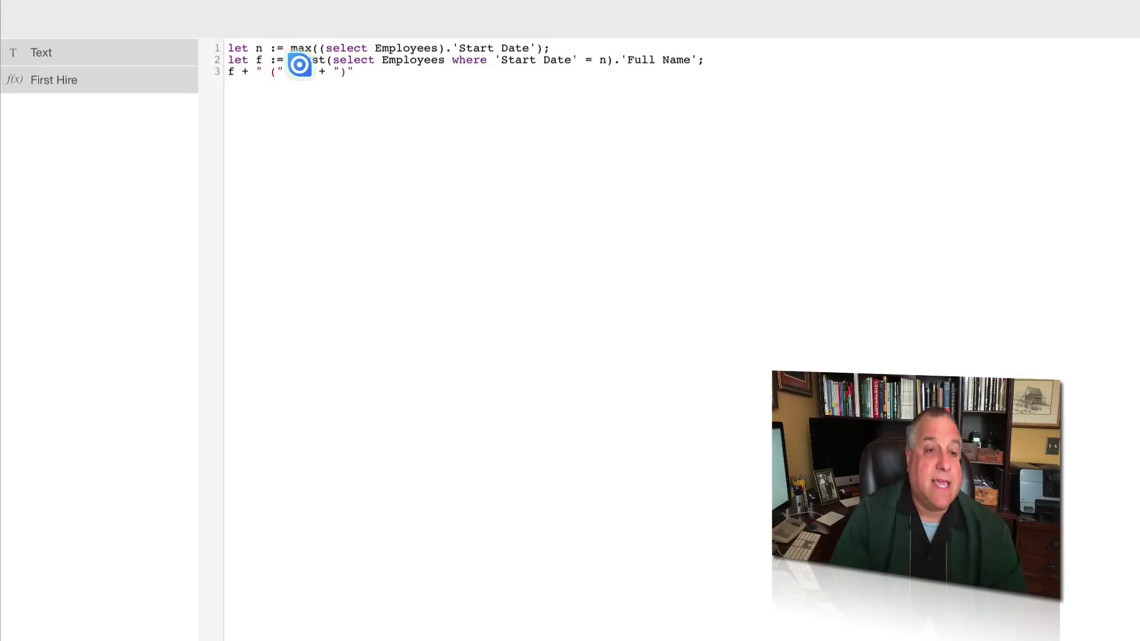
{"action": "double_click", "coordinate": [295, 59]}
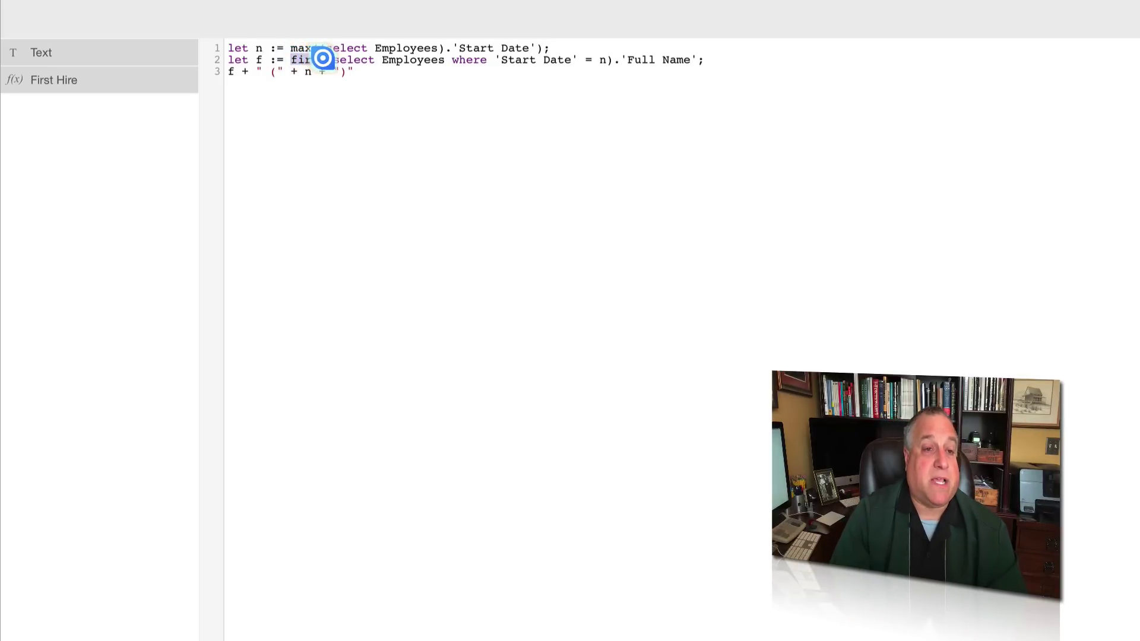
{"action": "type", "text": "las"}
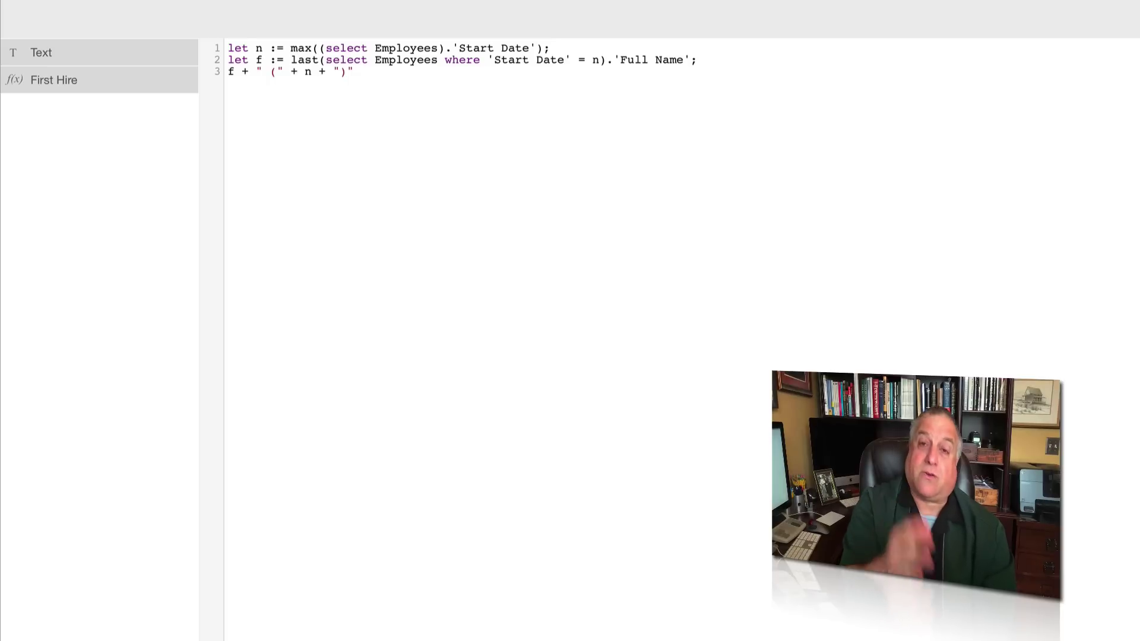
{"action": "double_click", "coordinate": [232, 71]}
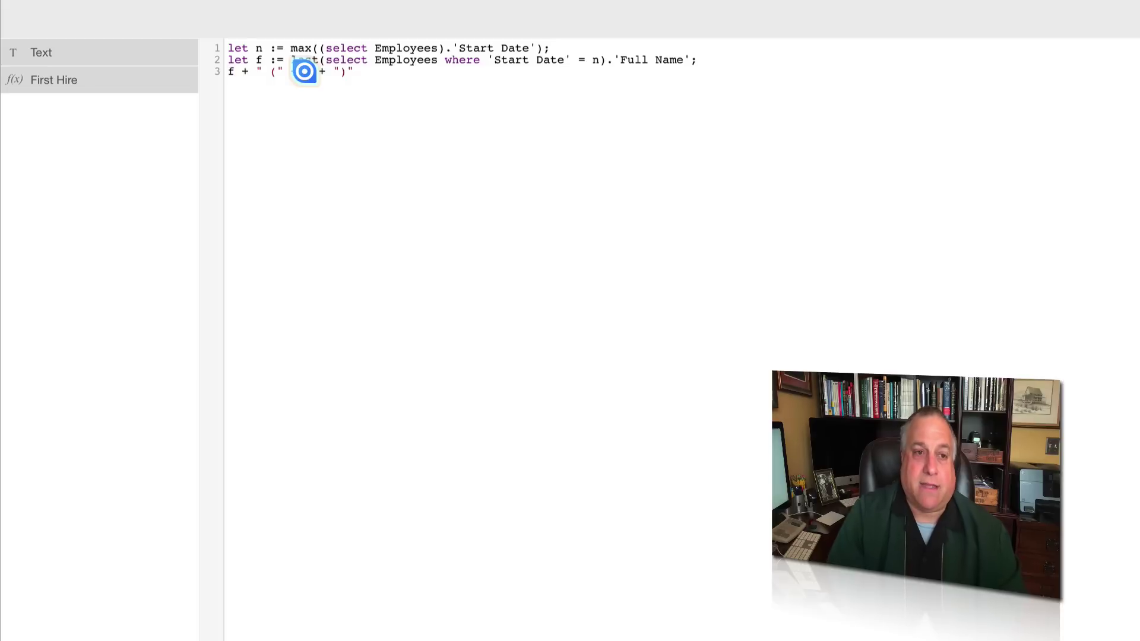
{"action": "double_click", "coordinate": [308, 71]}
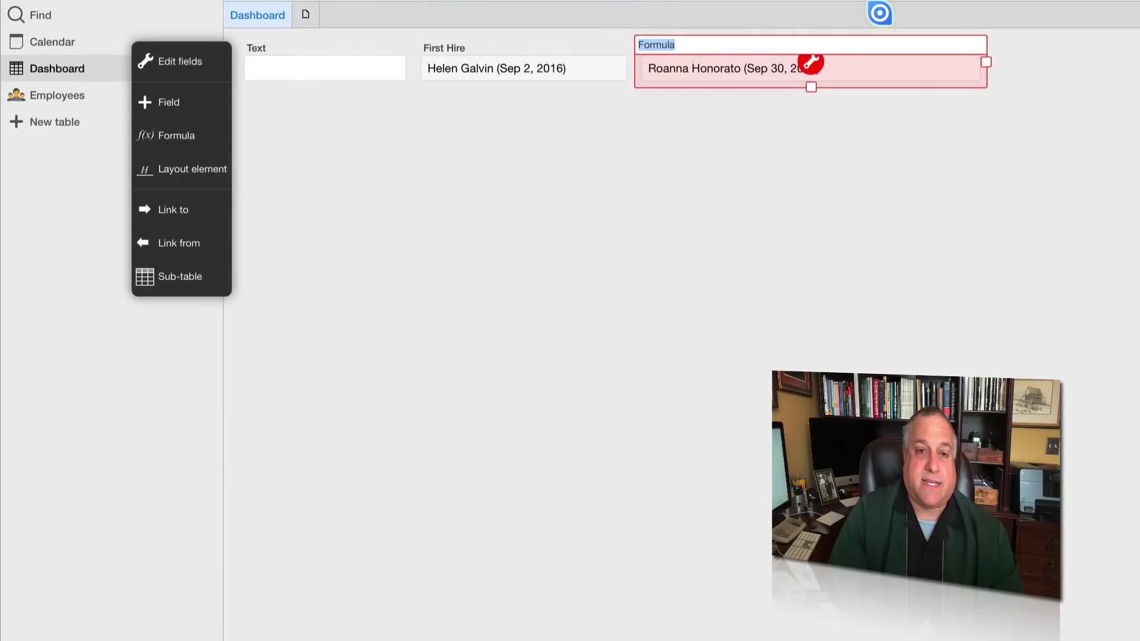
Step: Name the new formula field Last Hire and leave the Dashboard's field editing mode
{"action": "type", "text": "Last Hire"}
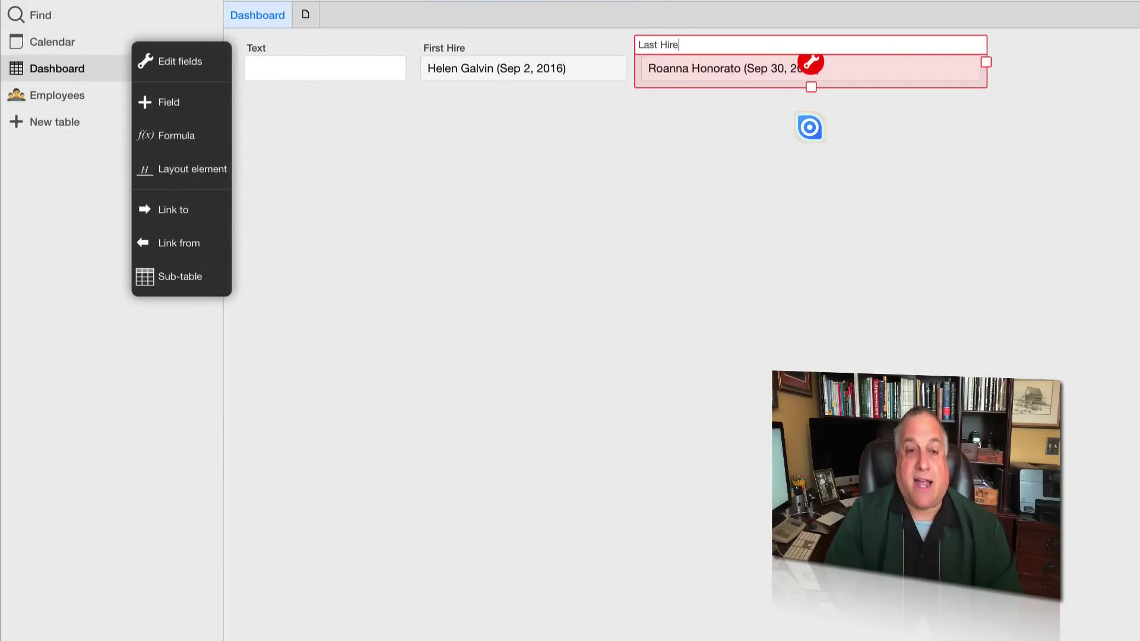
{"action": "left_click", "coordinate": [810, 126]}
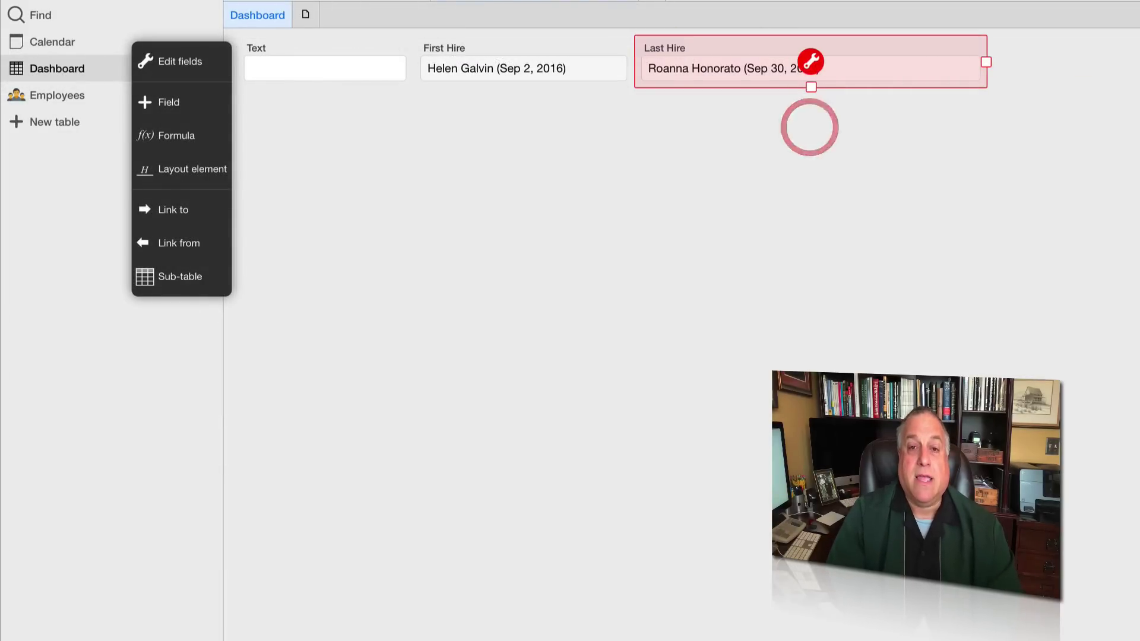
{"action": "left_click", "coordinate": [1033, 221]}
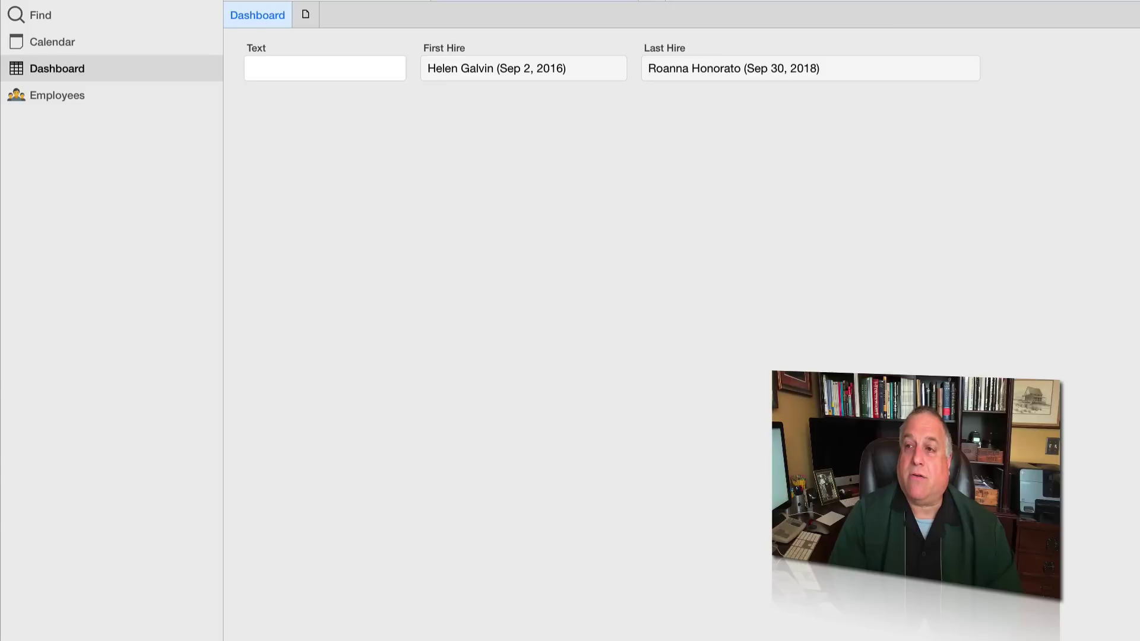
Step: Narrow the Last Hire and First Hire fields on the Dashboard so they closely fit their contents
{"action": "left_click", "coordinate": [1102, 49]}
{"action": "left_click", "coordinate": [888, 44]}
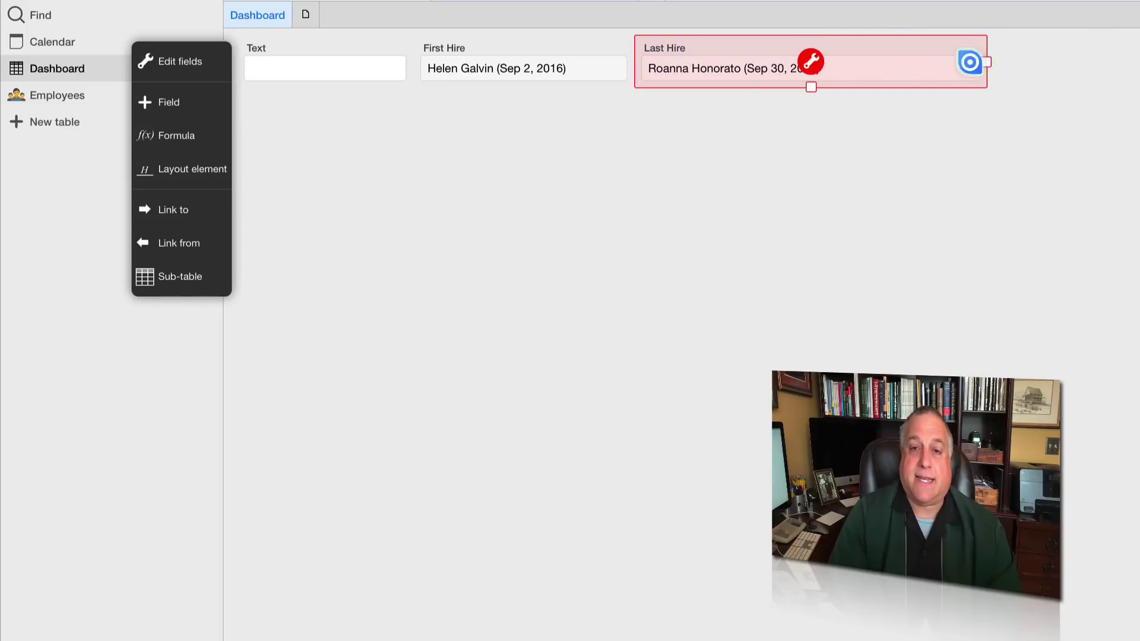
{"action": "left_click_drag", "start_coordinate": [986, 62], "coordinate": [853, 61]}
{"action": "left_click", "coordinate": [568, 44]}
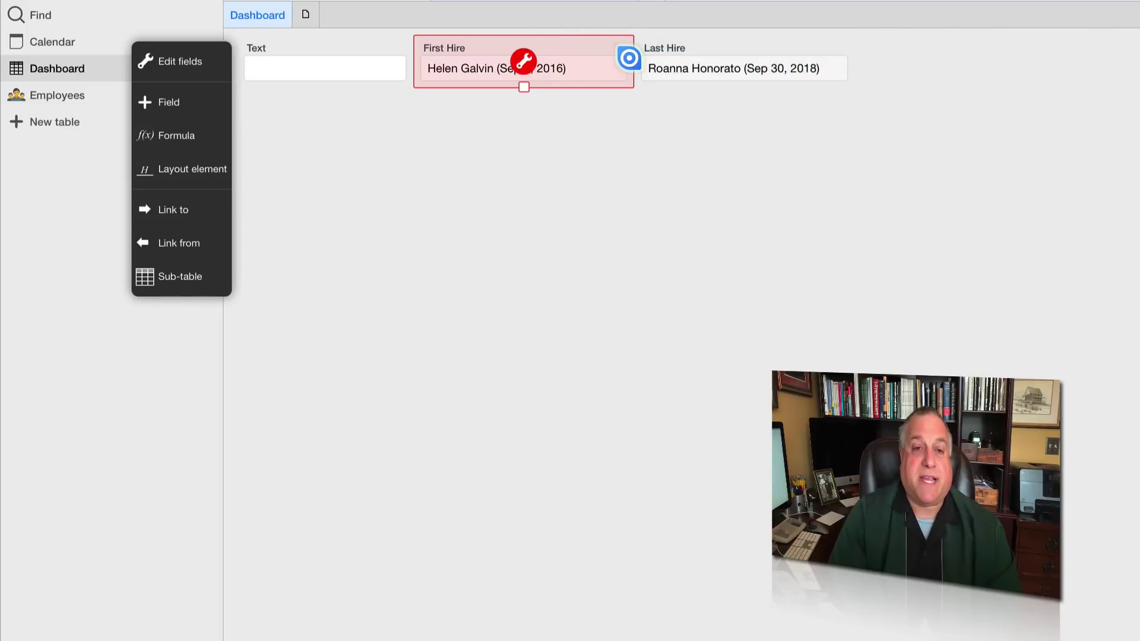
{"action": "left_click_drag", "start_coordinate": [631, 61], "coordinate": [567, 57]}
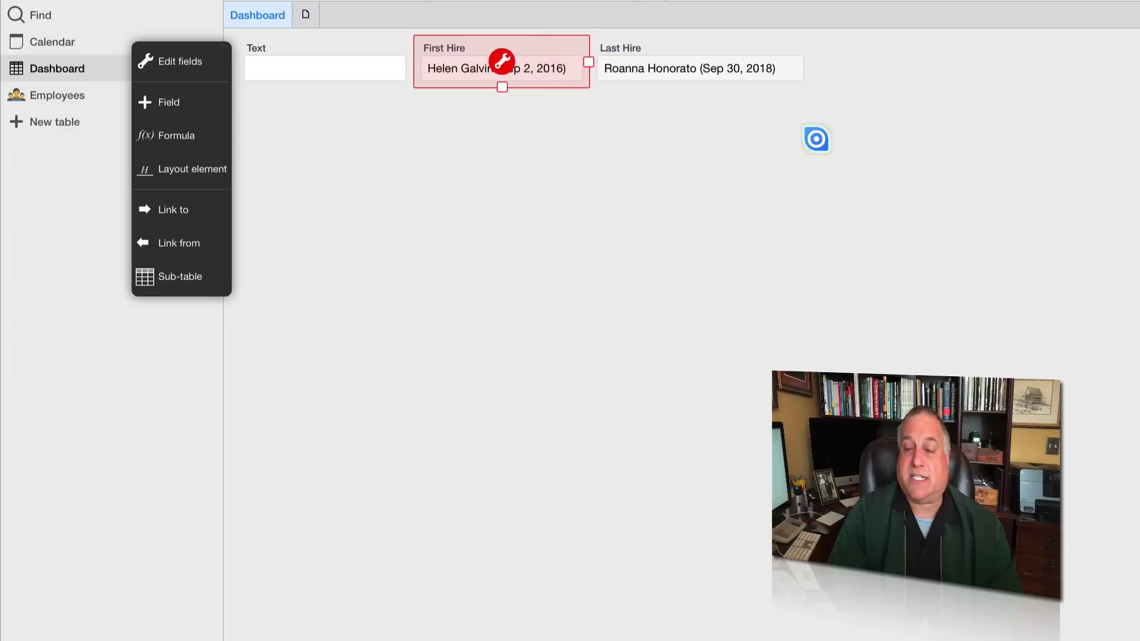
Step: Delete the Text field from the Dashboard and confirm the deletion
{"action": "left_click", "coordinate": [352, 42]}
{"action": "left_click", "coordinate": [328, 61]}
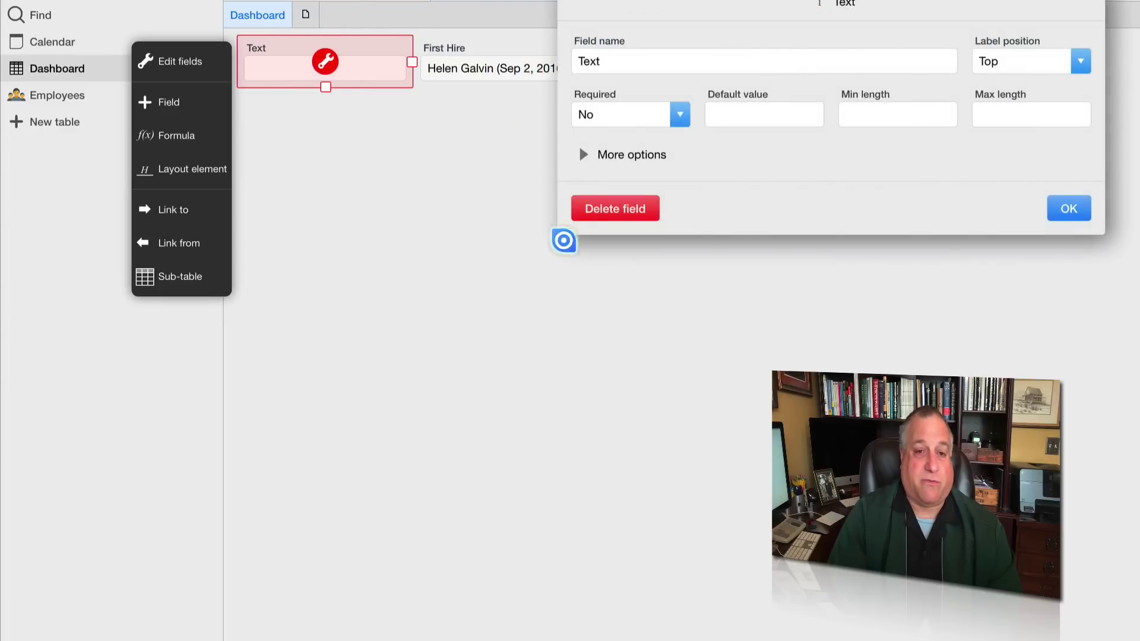
{"action": "left_click", "coordinate": [589, 212]}
{"action": "left_click", "coordinate": [965, 166]}
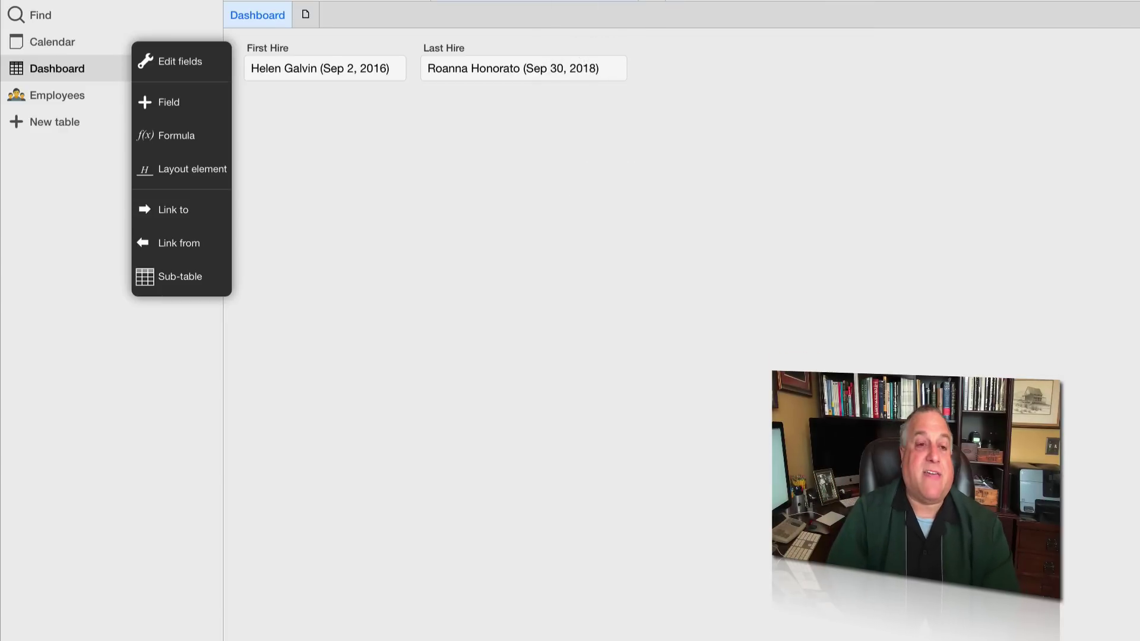
Step: Add a formula field to the Dashboard with the expression select Employees.'Tenure Days'
{"action": "left_click", "coordinate": [177, 136]}
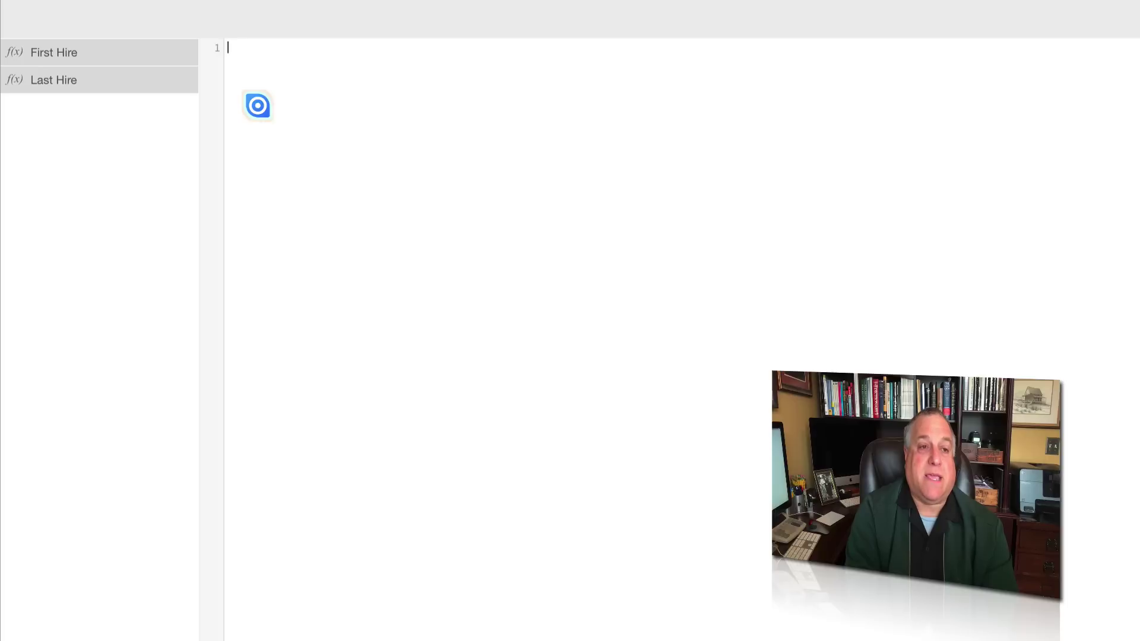
{"action": "type", "text": "select Employee.'Tenure Days"}
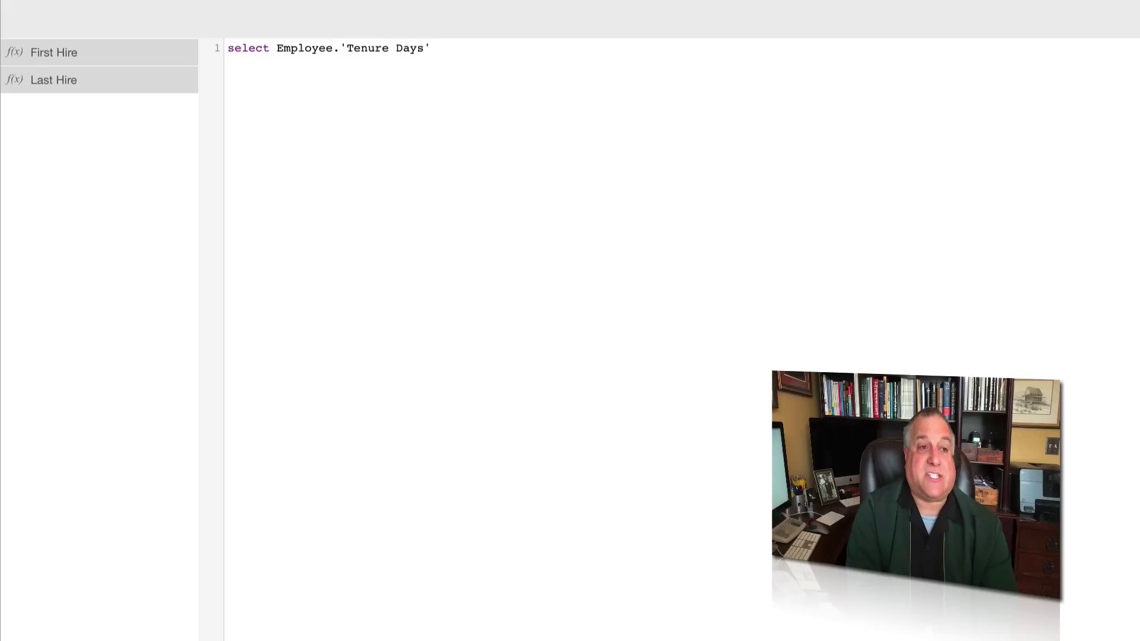
{"action": "left_click", "coordinate": [334, 48]}
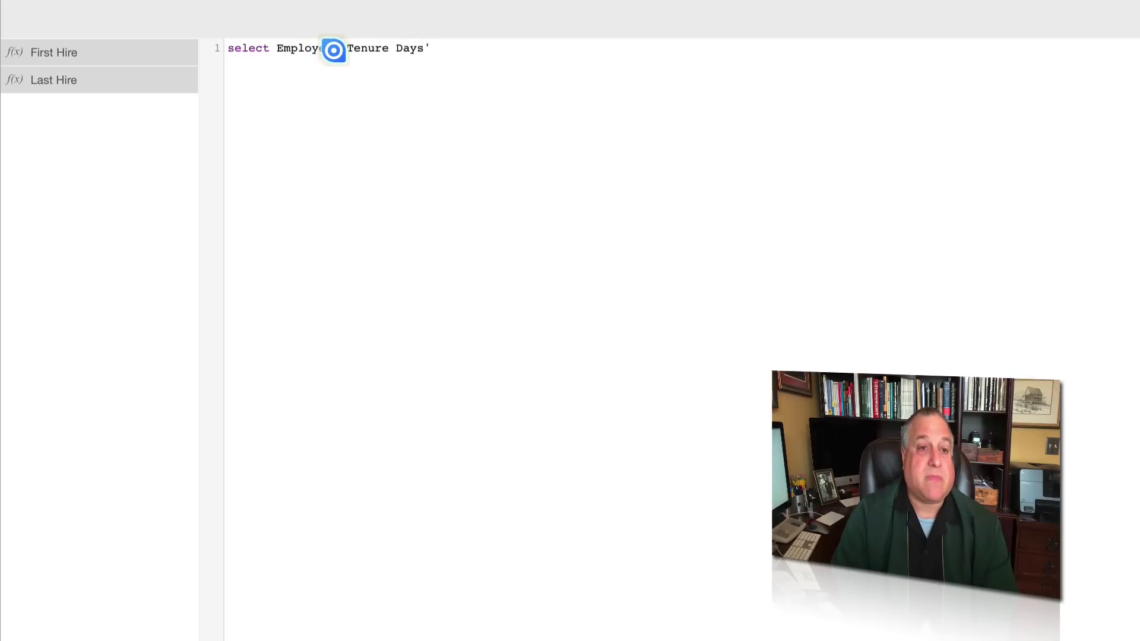
{"action": "type", "text": "s"}
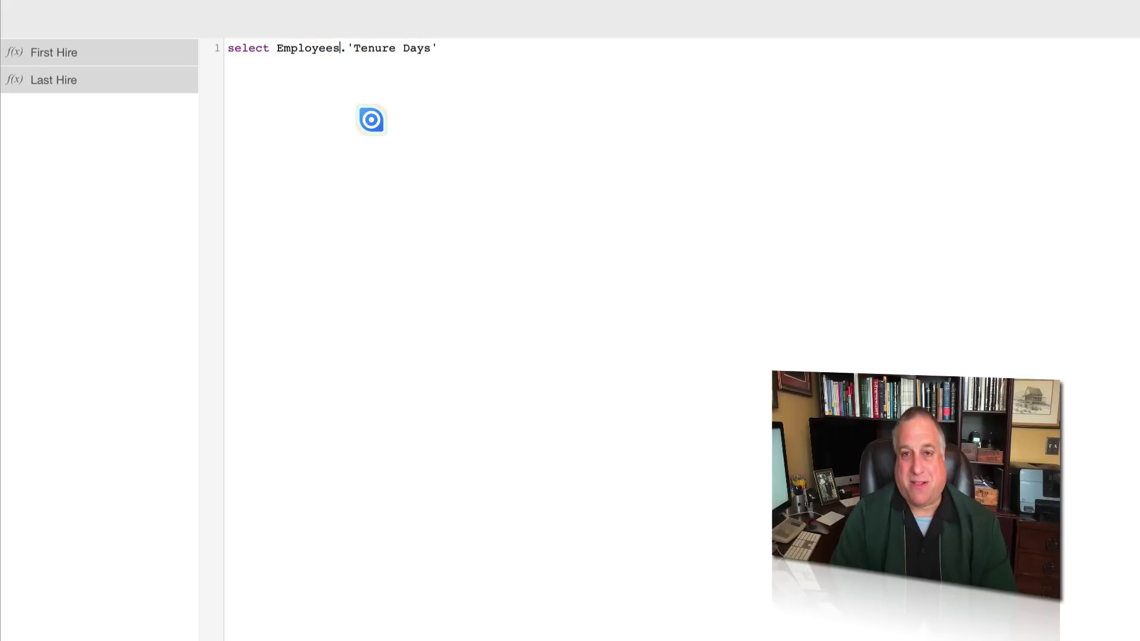
Step: Enclose the whole select expression in parentheses and put avg in front to average the tenure days
{"action": "left_click", "coordinate": [228, 47]}
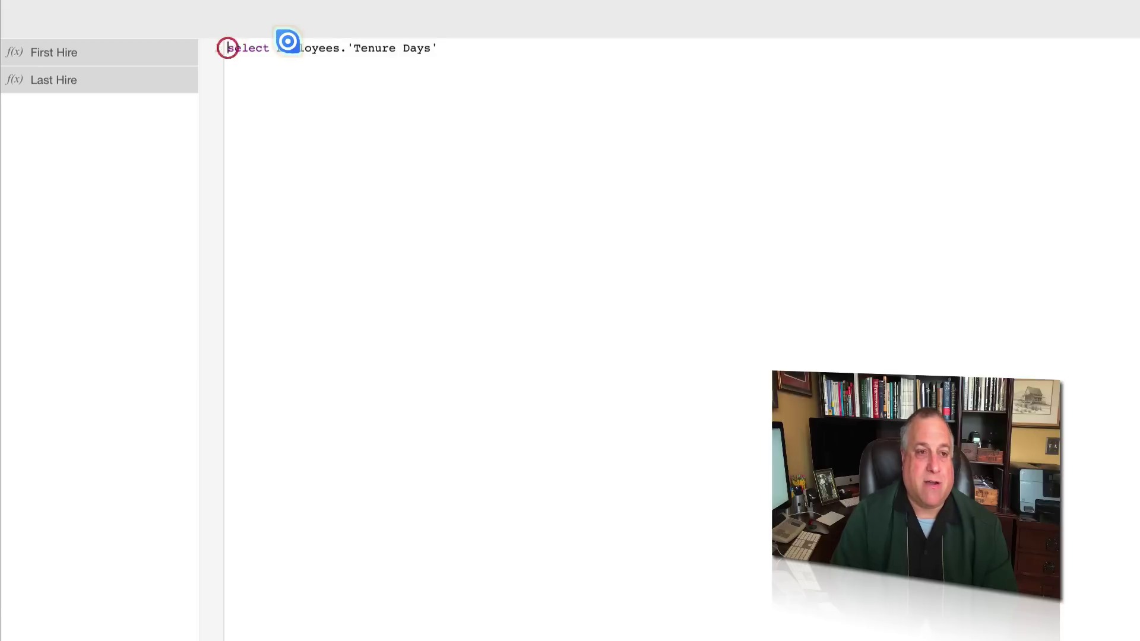
{"action": "type", "text": "("}
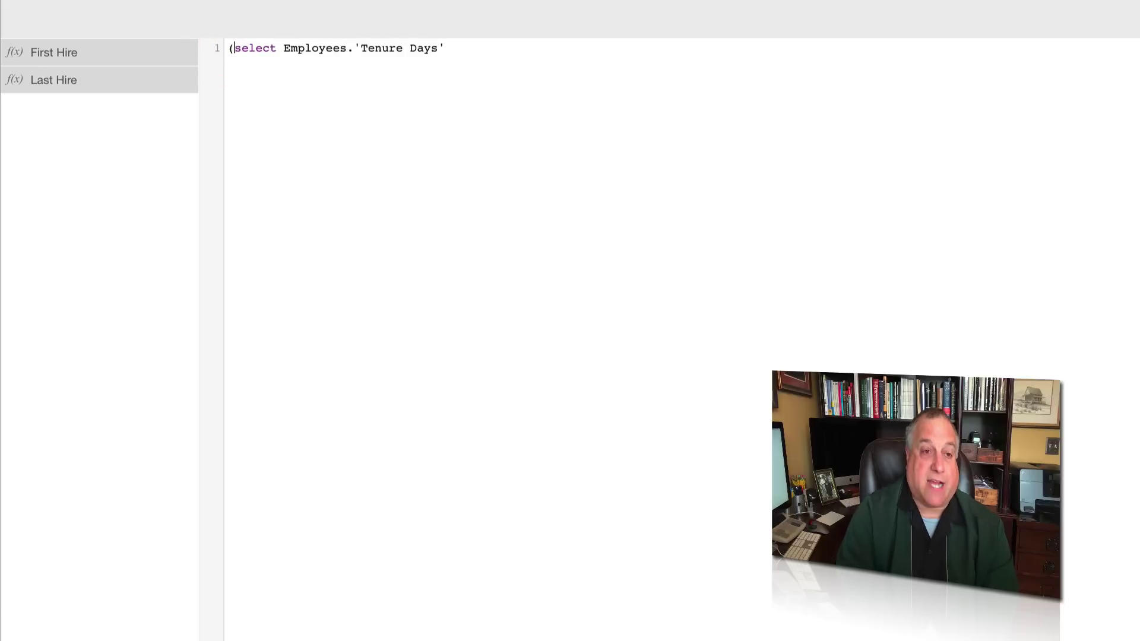
{"action": "left_click", "coordinate": [460, 48]}
{"action": "type", "text": ")"}
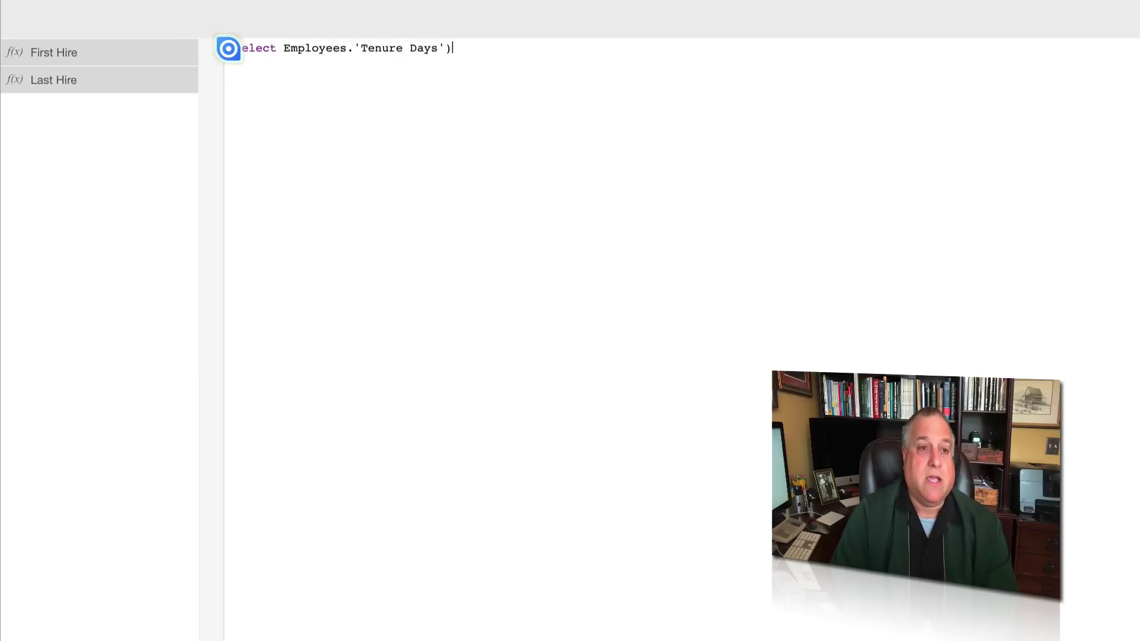
{"action": "left_click", "coordinate": [228, 47]}
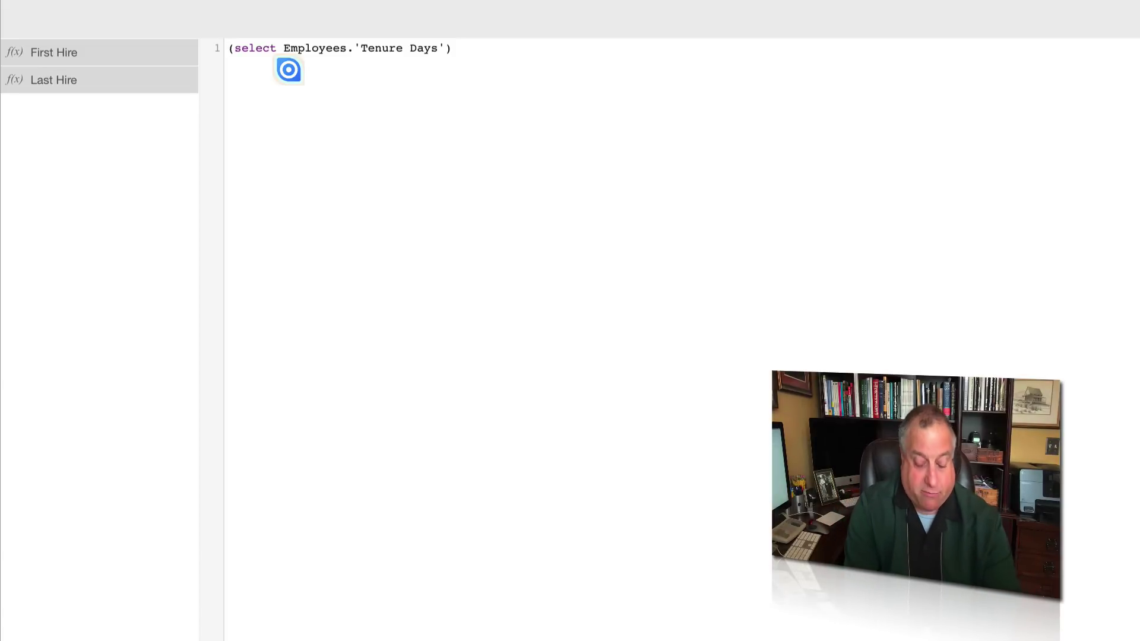
{"action": "type", "text": "avf"}
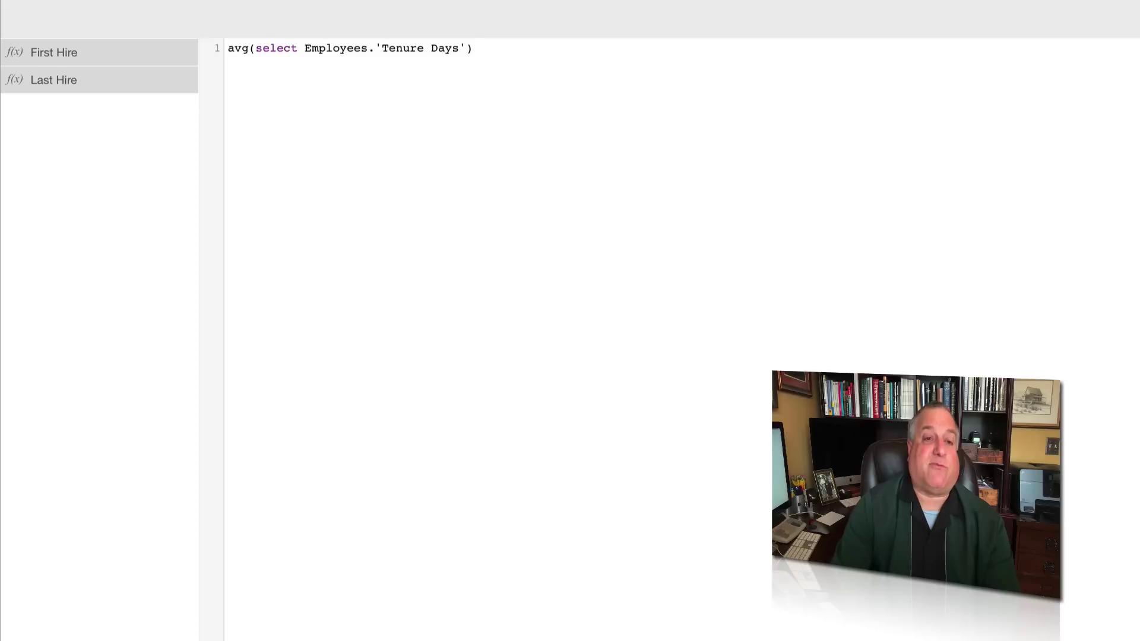
{"action": "left_click_drag", "start_coordinate": [381, 48], "coordinate": [459, 50]}
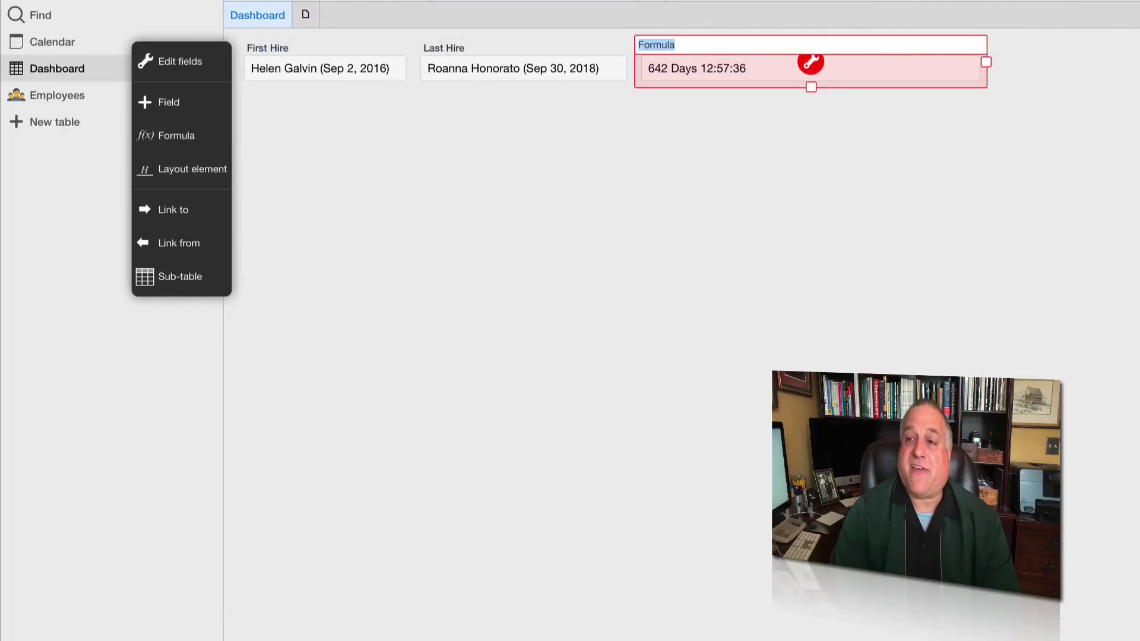
Step: Name the new formula field Average Tenure (Days)
{"action": "key", "text": "Return"}
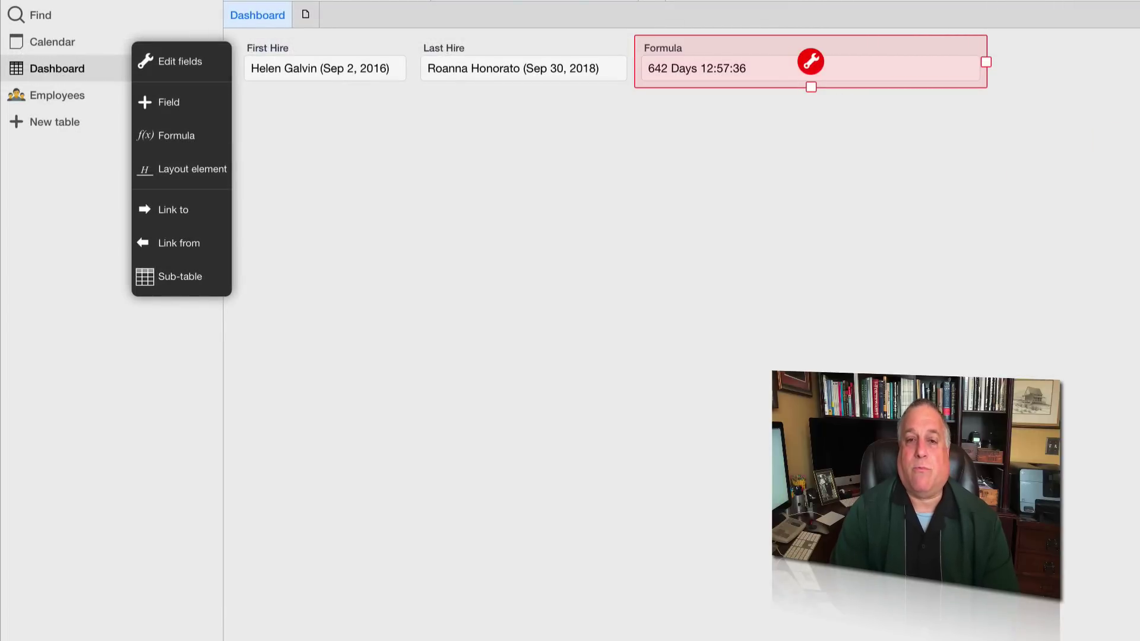
{"action": "left_click", "coordinate": [693, 44]}
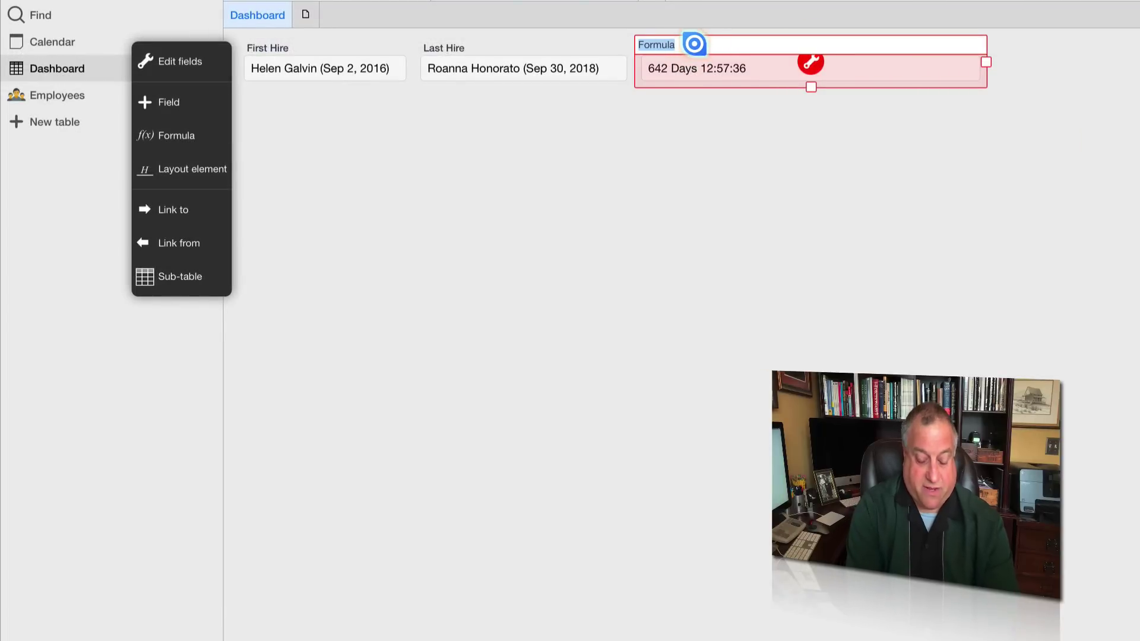
{"action": "type", "text": "Average Tenure (D"}
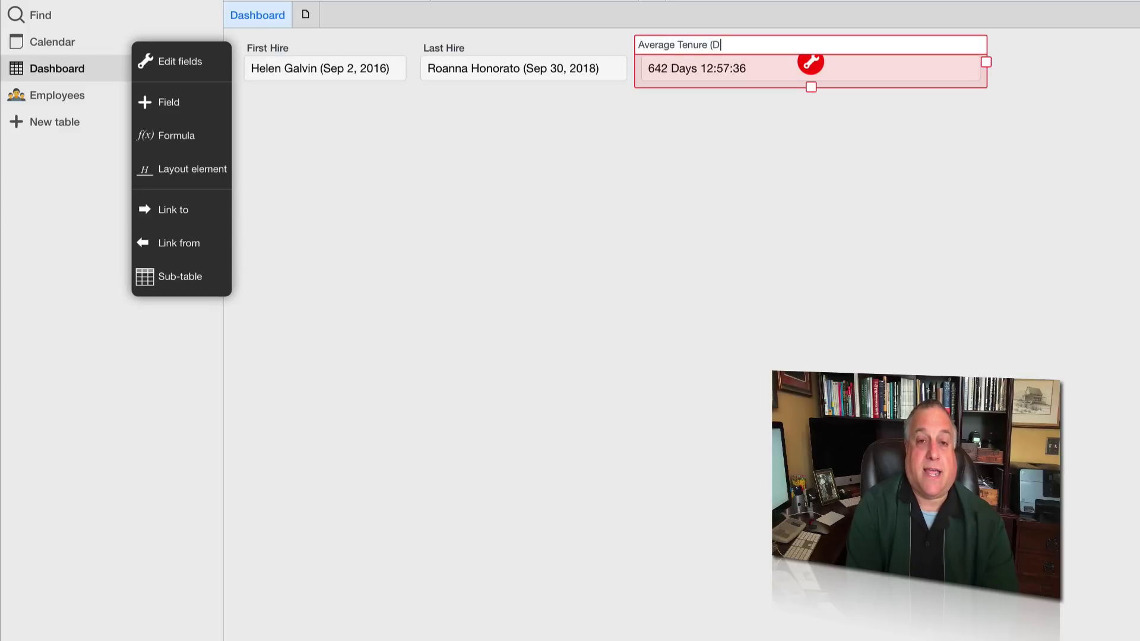
{"action": "type", "text": "ays)"}
{"action": "key", "text": "Return"}
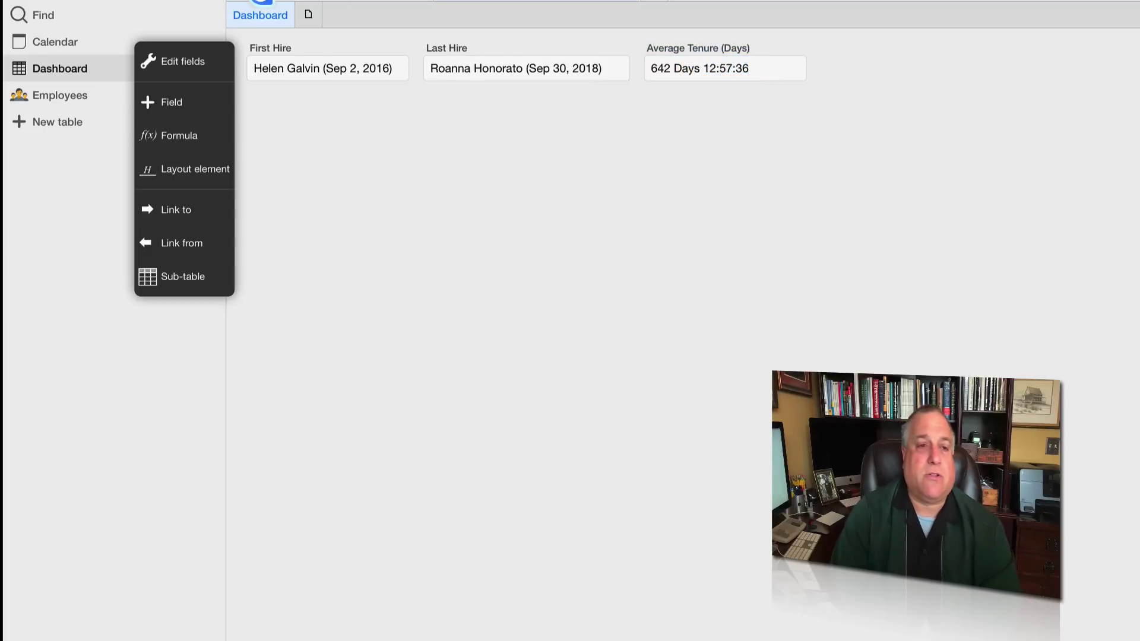
Step: Examine the departments, start dates and tenure days of the records in the Employees table
{"action": "left_click", "coordinate": [39, 94]}
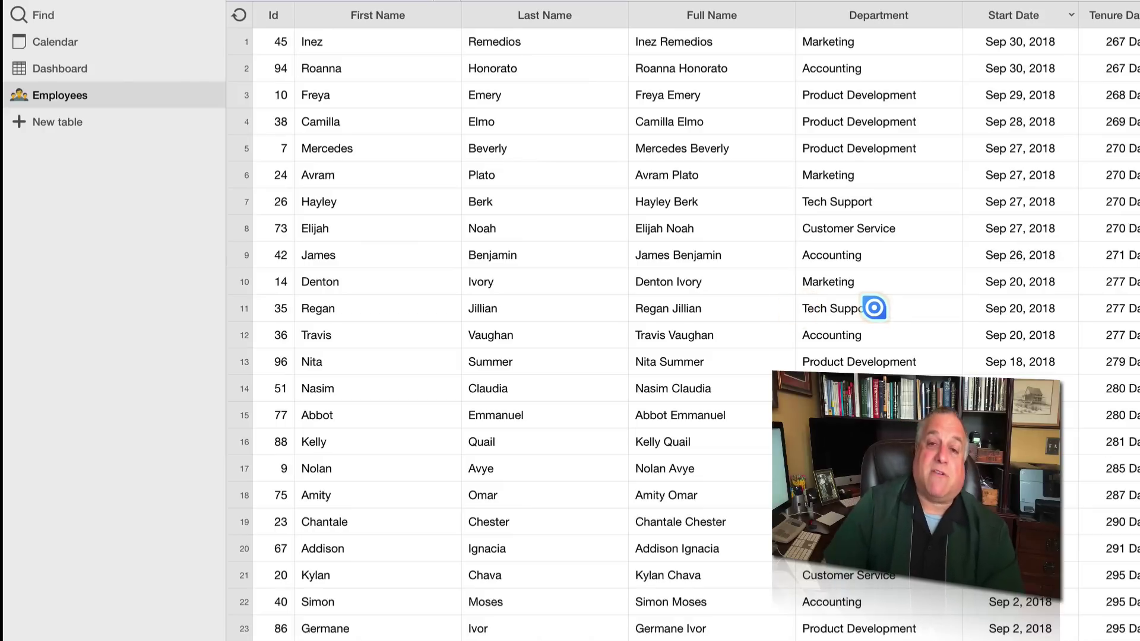
{"action": "scroll", "coordinate": [873, 307], "scroll_direction": "down", "scroll_amount": 5}
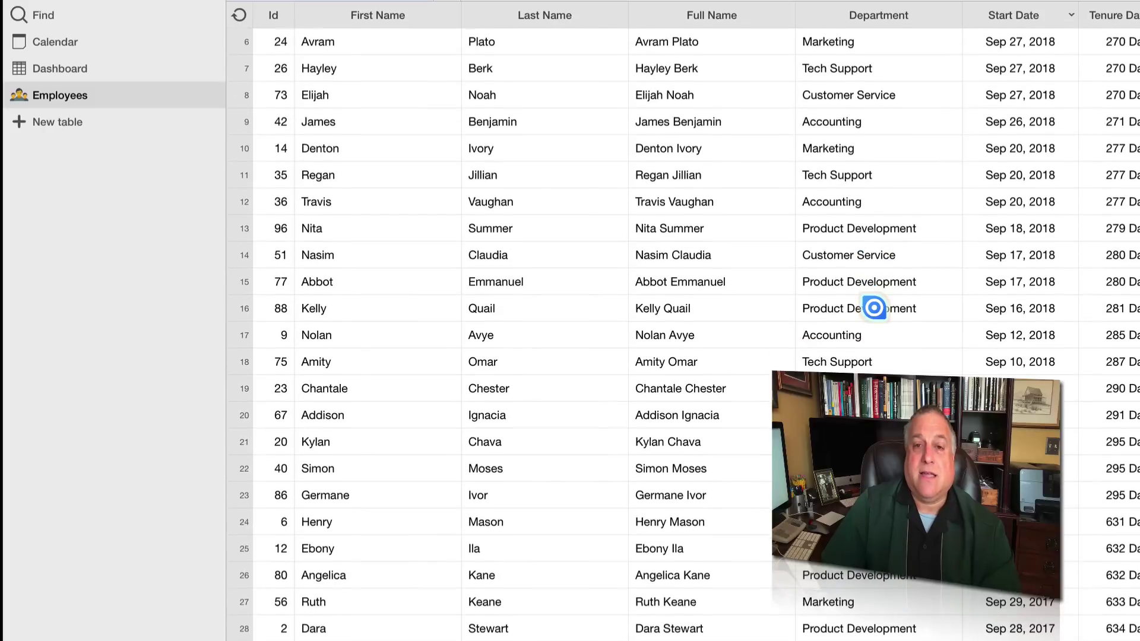
{"action": "scroll", "coordinate": [873, 307], "scroll_direction": "down", "scroll_amount": 3}
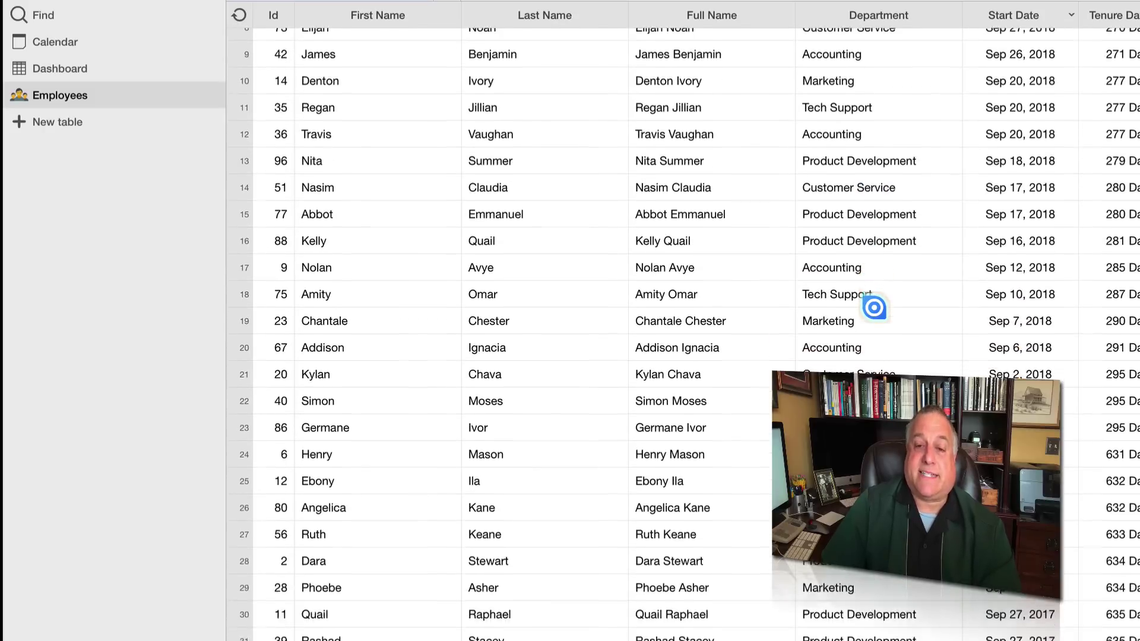
{"action": "scroll", "coordinate": [874, 307], "scroll_direction": "up", "scroll_amount": 8}
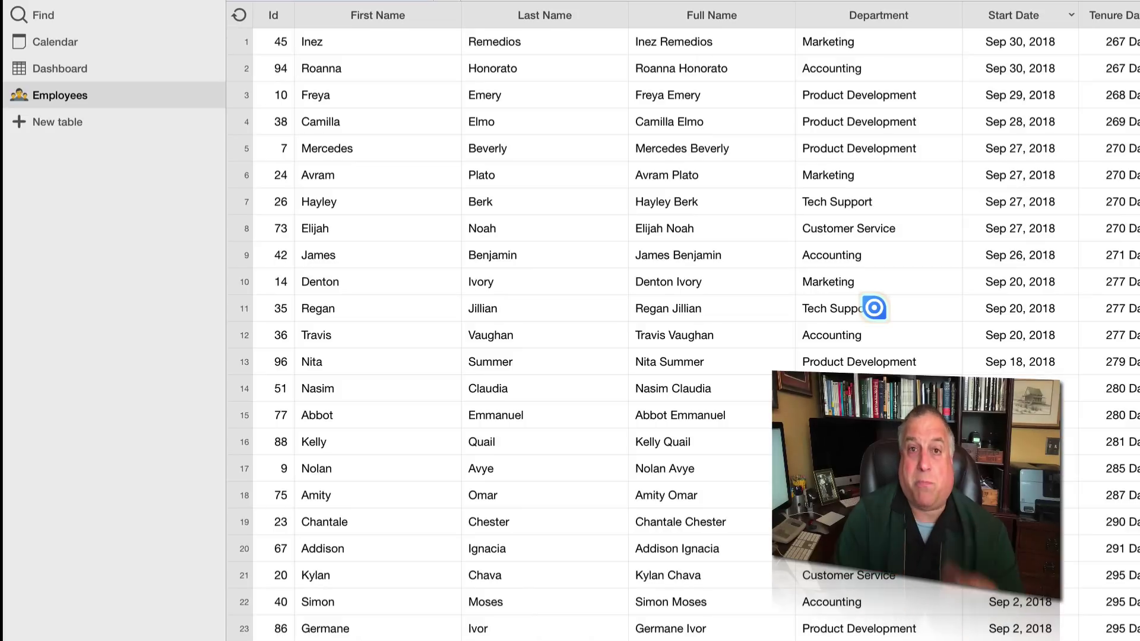
Step: Add a Choice field named Department to the Dashboard and narrow it to about half its width
{"action": "left_click", "coordinate": [42, 67]}
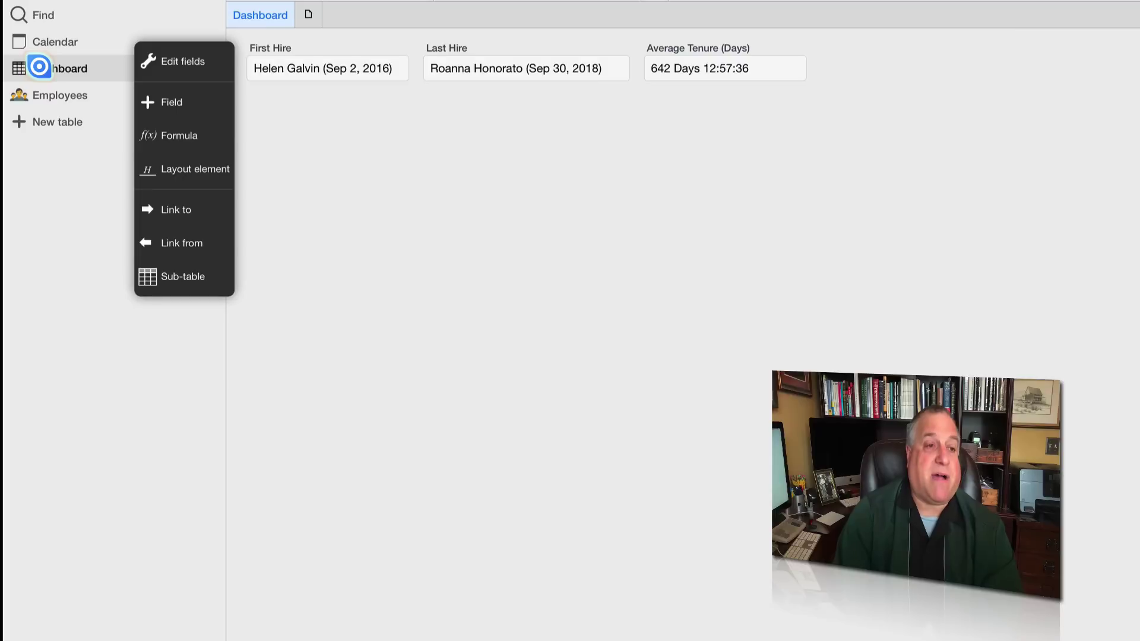
{"action": "left_click", "coordinate": [168, 104]}
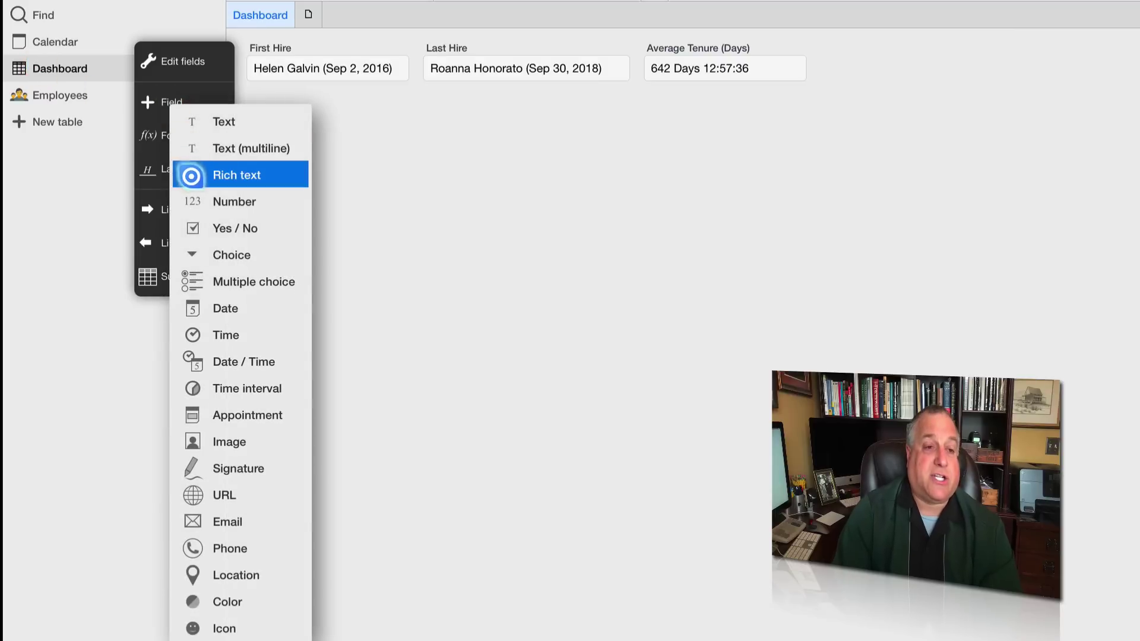
{"action": "left_click", "coordinate": [192, 255]}
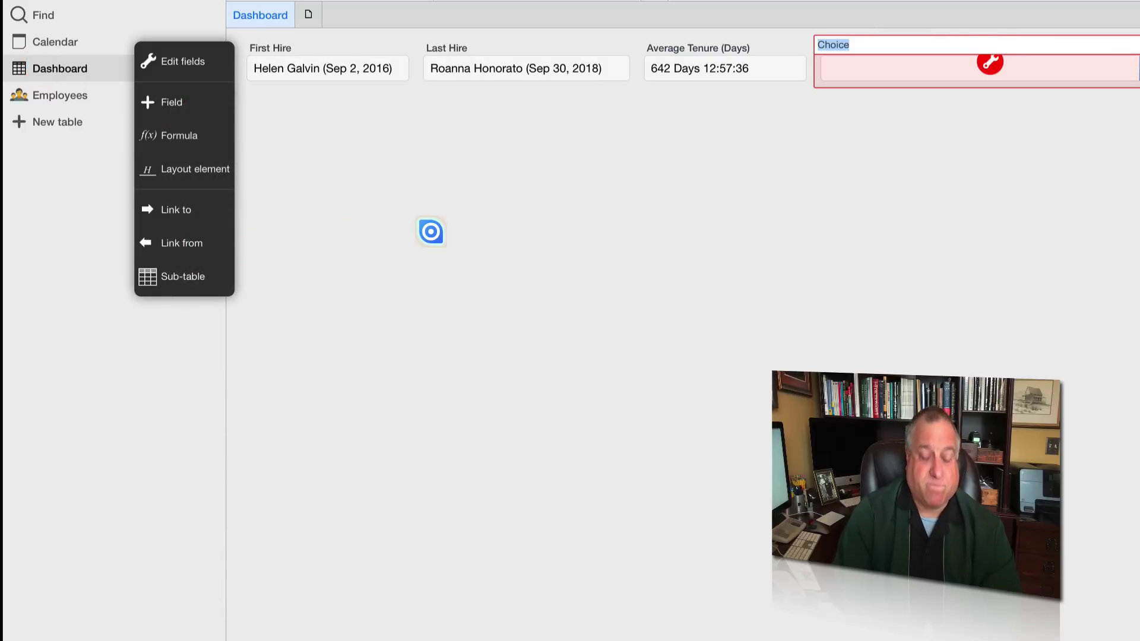
{"action": "type", "text": "Department"}
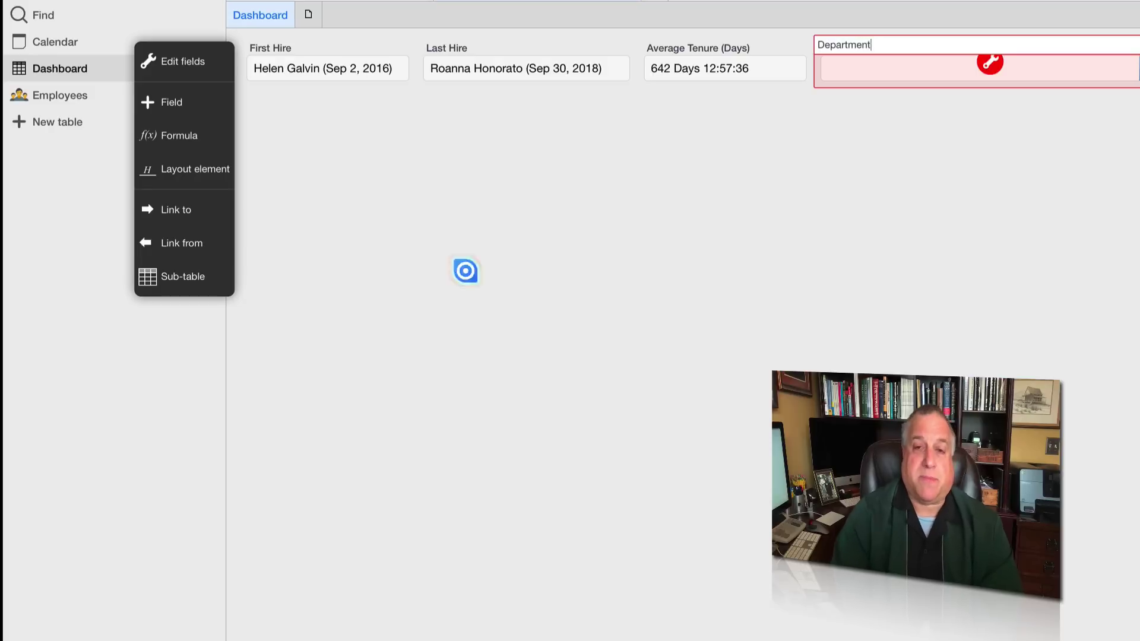
{"action": "key", "text": "Return"}
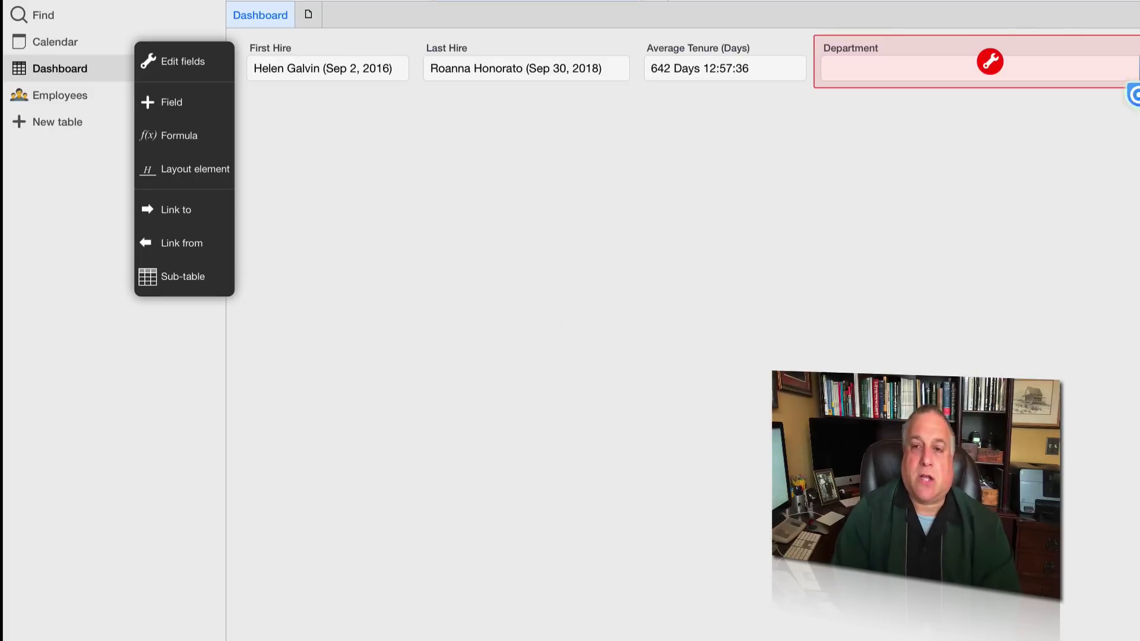
{"action": "left_click_drag", "start_coordinate": [1135, 61], "coordinate": [976, 61]}
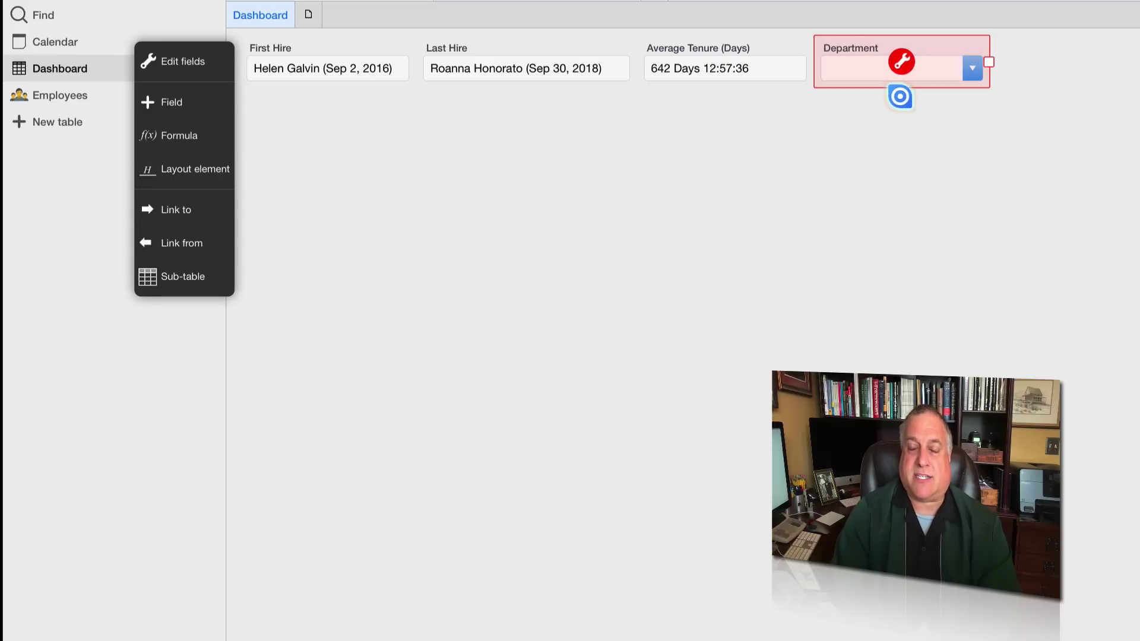
Step: Open the Department field's settings and add Accounting as its first choice value
{"action": "left_click", "coordinate": [901, 62]}
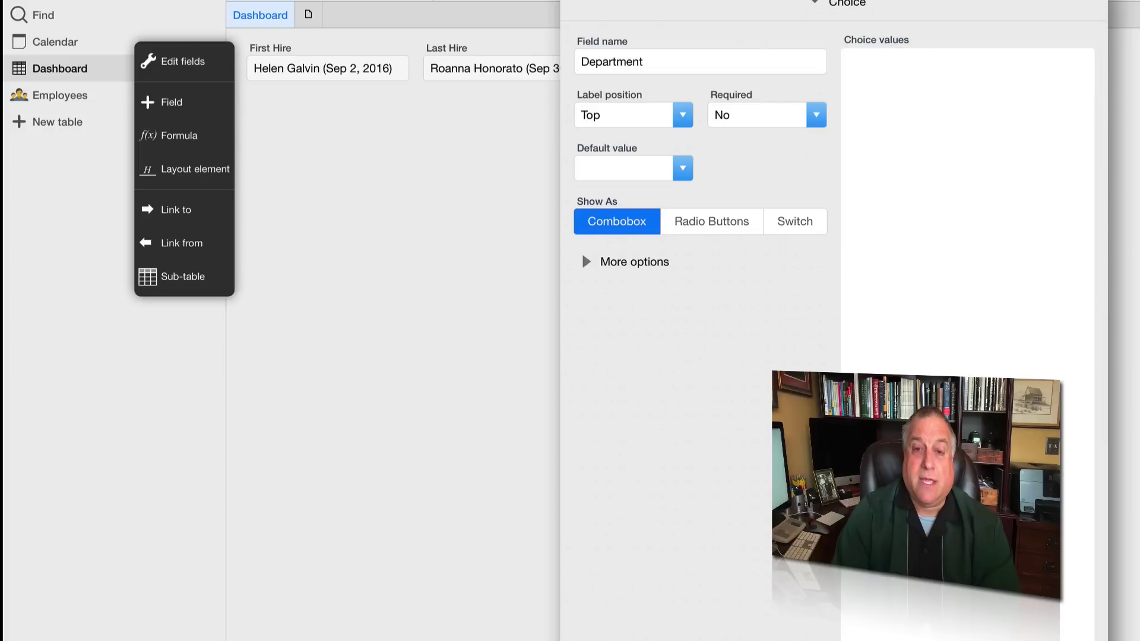
{"action": "type", "text": "Acco"}
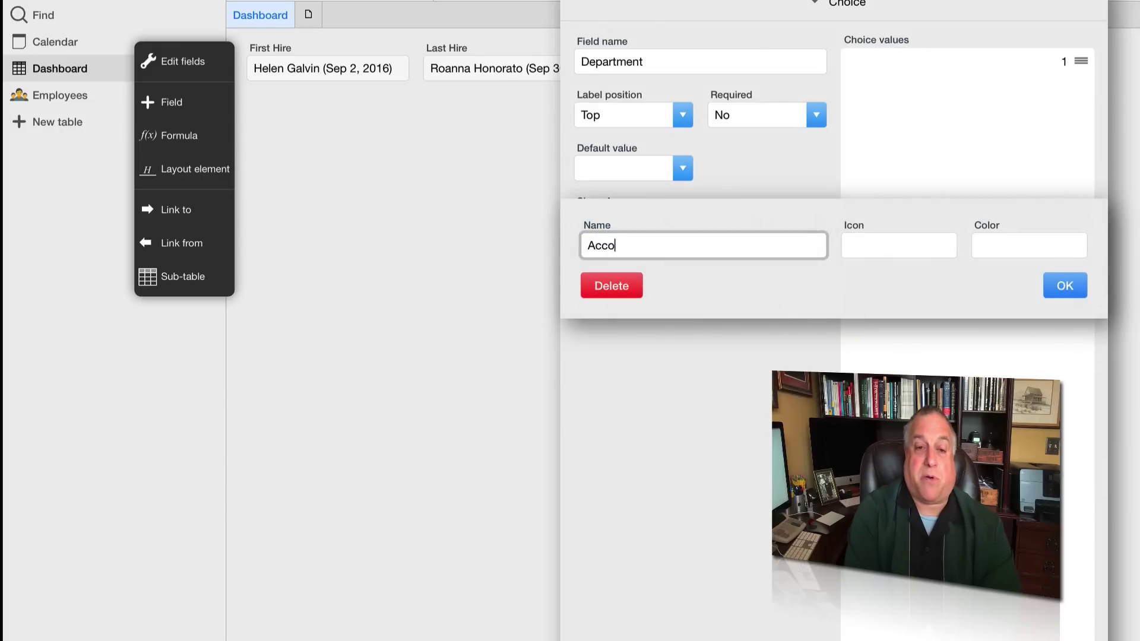
{"action": "type", "text": "untijn"}
{"action": "key", "text": "BackSpace"}
{"action": "key", "text": "BackSpace"}
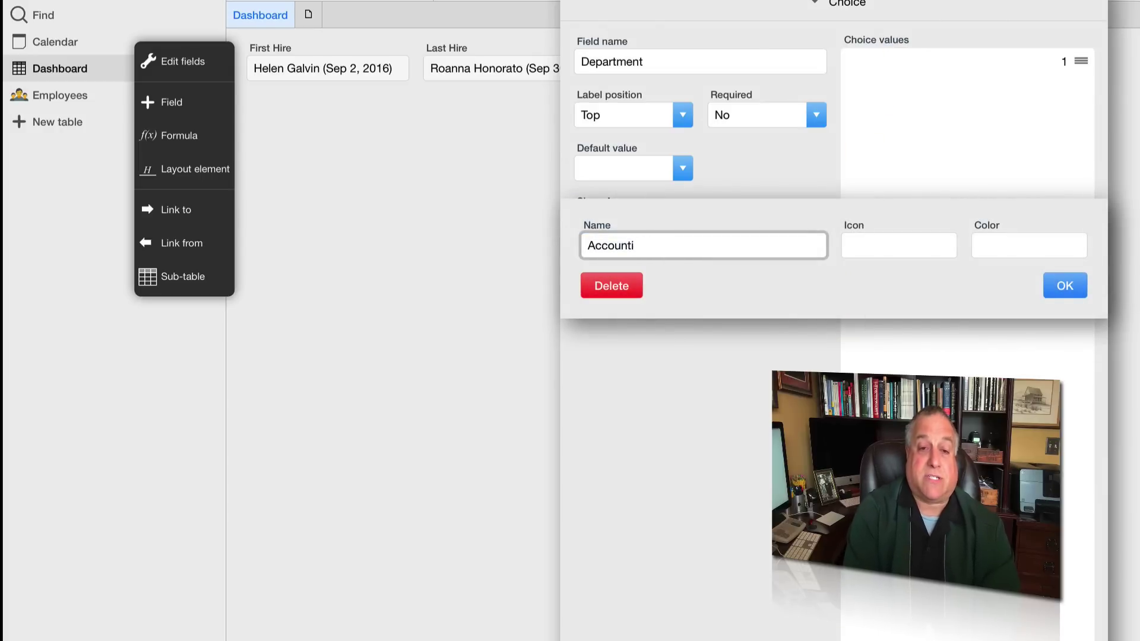
{"action": "type", "text": "ng"}
{"action": "left_click", "coordinate": [1064, 286]}
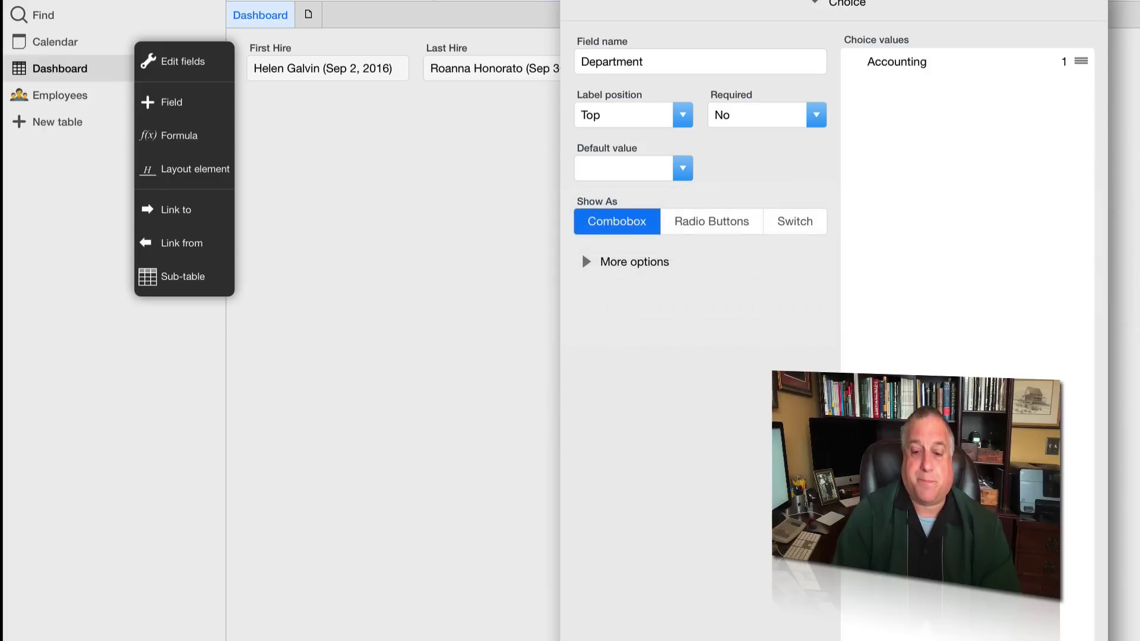
Step: Add Tech Support as the second choice value of the Department field
{"action": "key", "text": "Return"}
{"action": "type", "text": "Tech Sup"}
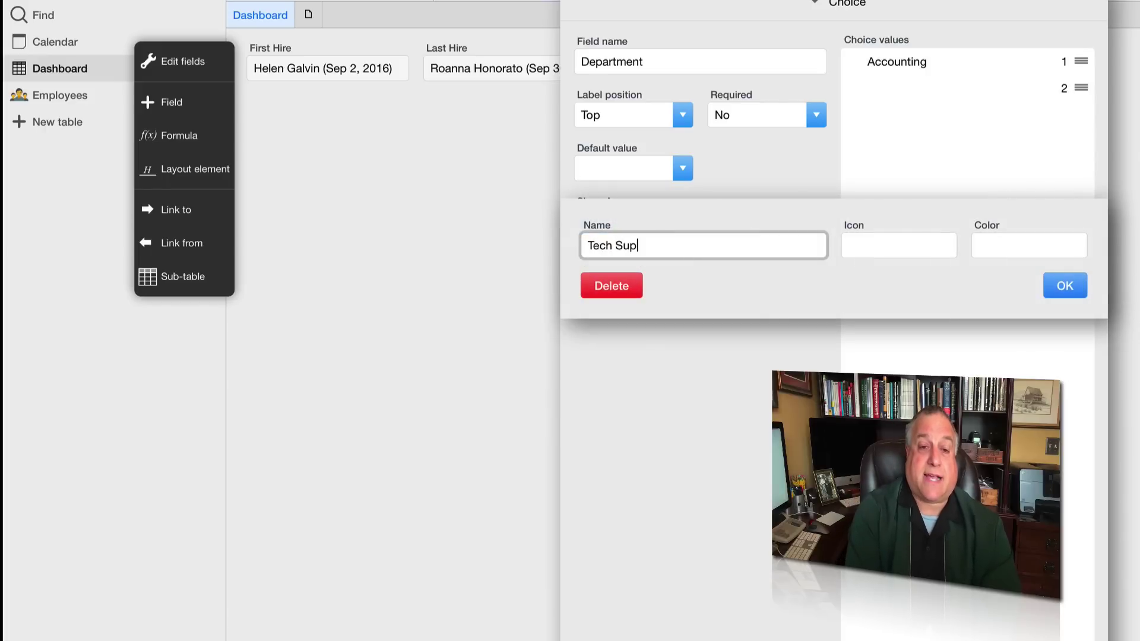
{"action": "type", "text": "port"}
{"action": "left_click", "coordinate": [1064, 285]}
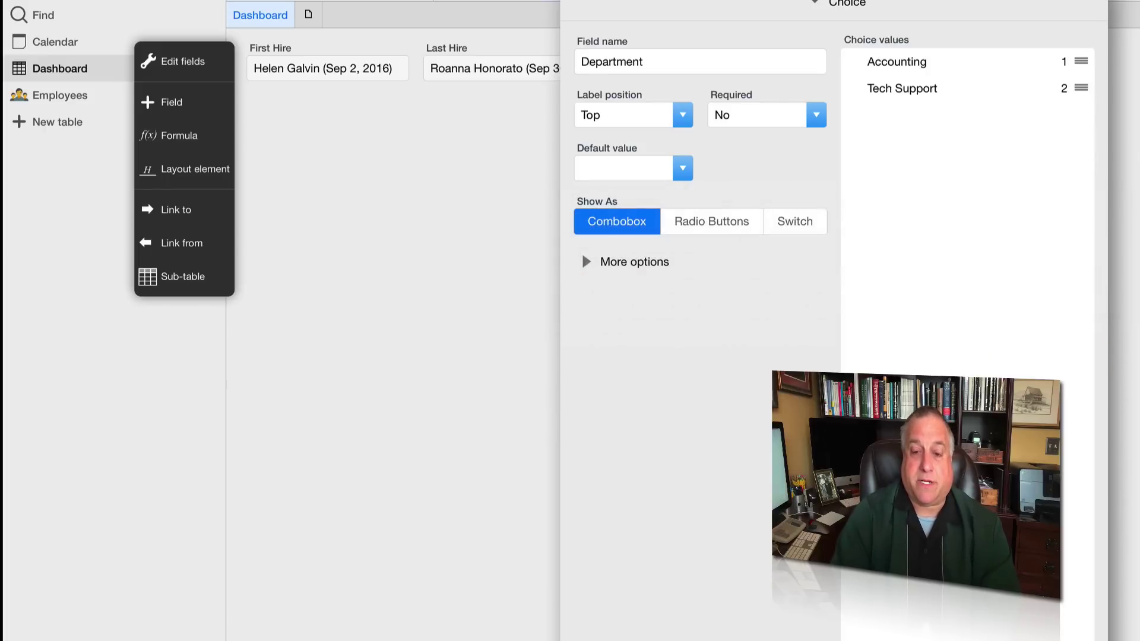
Step: Add Product Development as the third choice value of the Department field
{"action": "key", "text": "Return"}
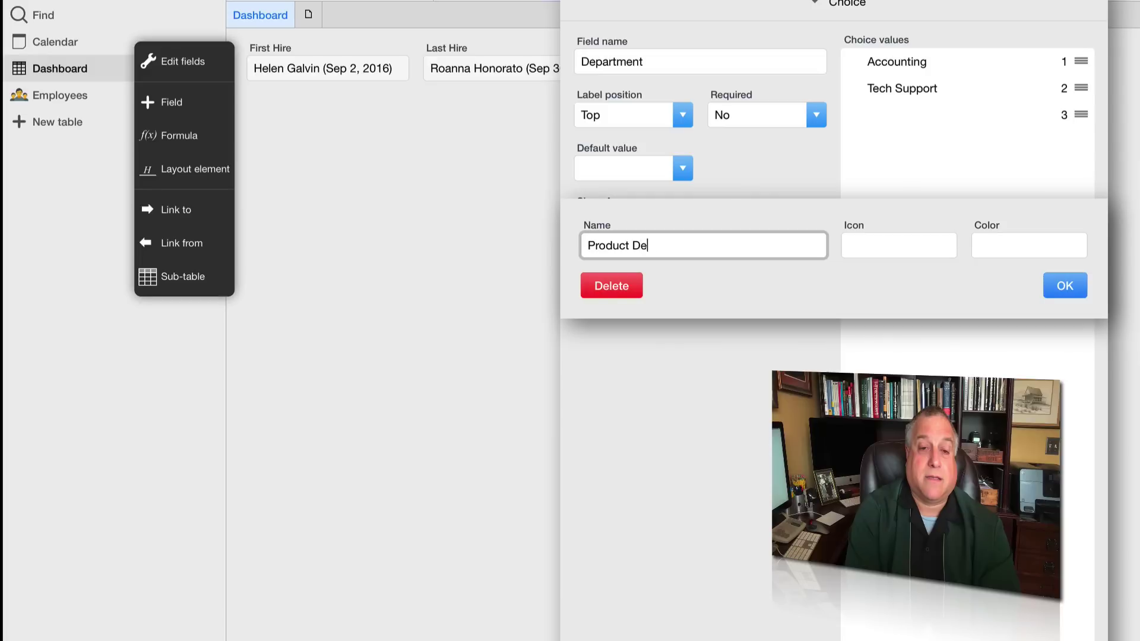
{"action": "type", "text": "Product Development"}
{"action": "left_click", "coordinate": [1064, 285]}
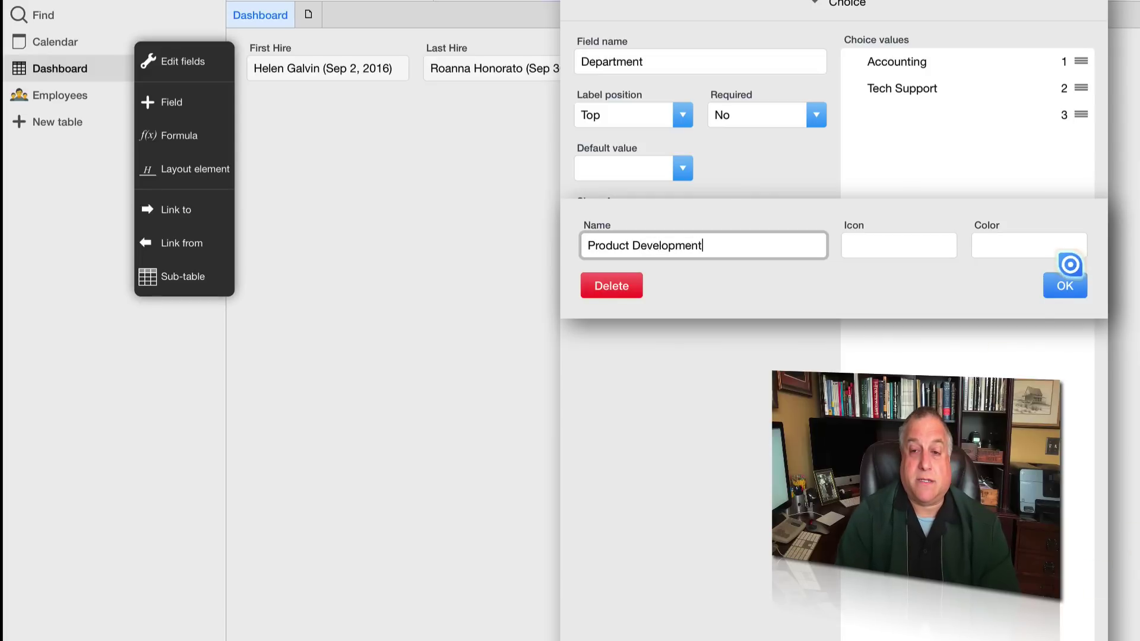
Step: Add Marketing as the fourth choice value of the Department field and leave the Dashboard's field editing
{"action": "key", "text": "Return"}
{"action": "type", "text": "Marketing"}
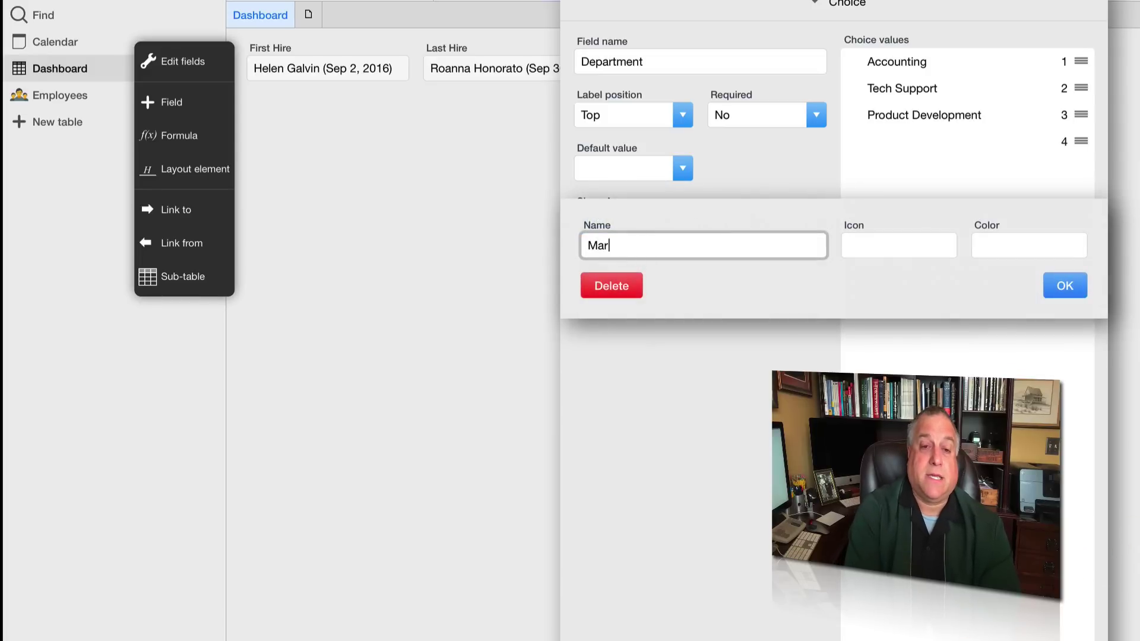
{"action": "left_click", "coordinate": [1059, 289]}
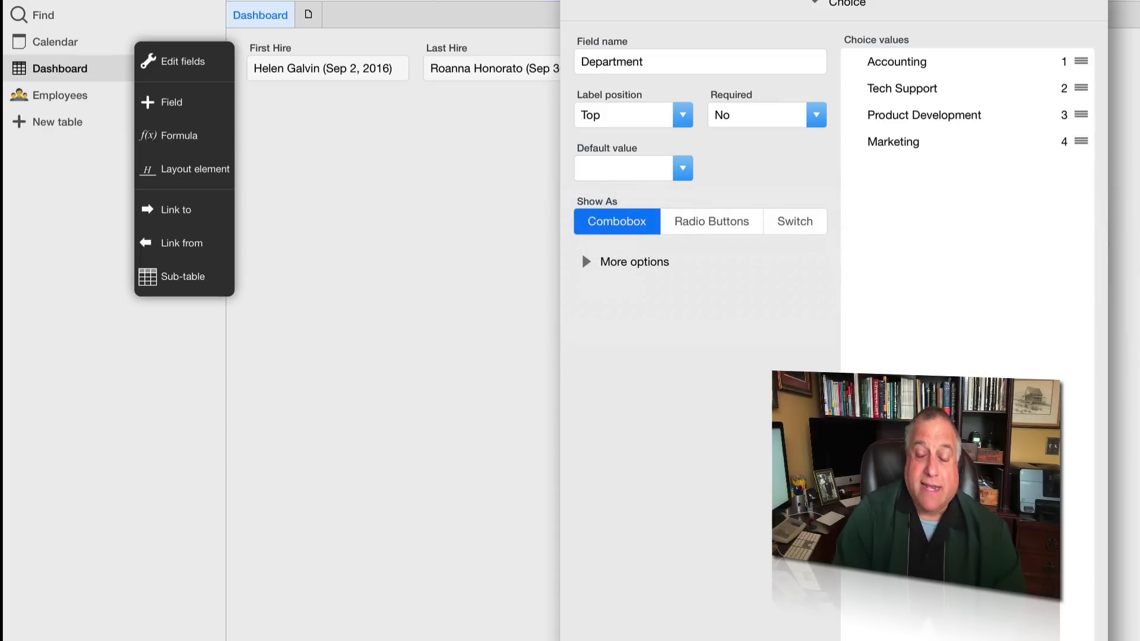
{"action": "key", "text": "Escape"}
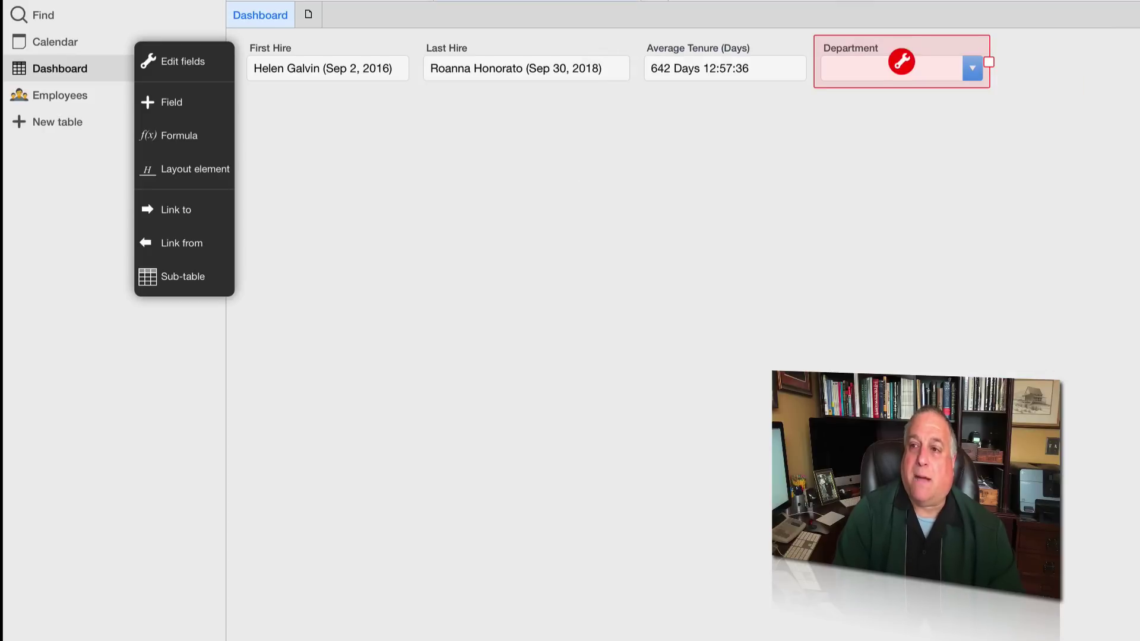
{"action": "key", "text": "Escape"}
Step: Test the Dashboard's Department field by choosing Tech Support, and set it to Accounting
{"action": "left_click", "coordinate": [972, 69]}
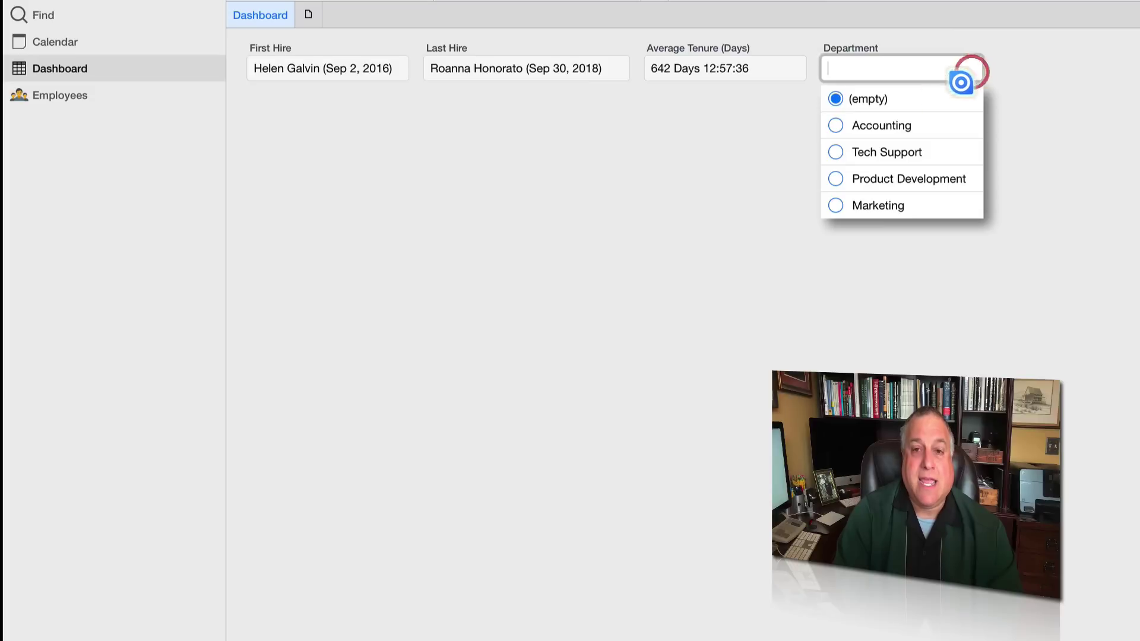
{"action": "left_click", "coordinate": [887, 149]}
{"action": "left_click", "coordinate": [971, 66]}
{"action": "left_click", "coordinate": [892, 122]}
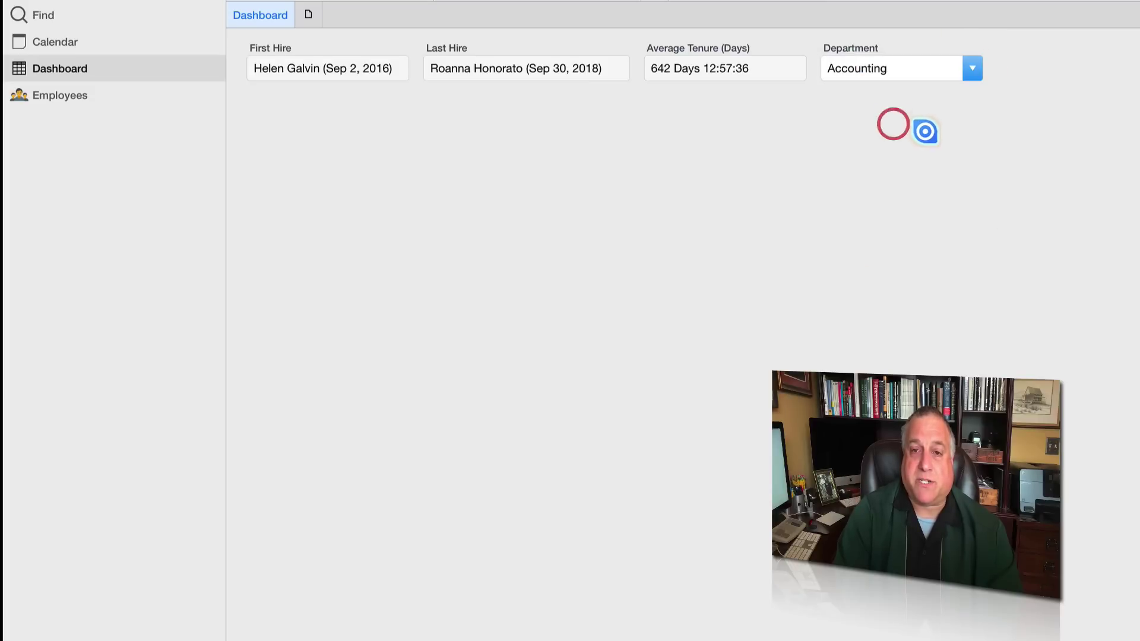